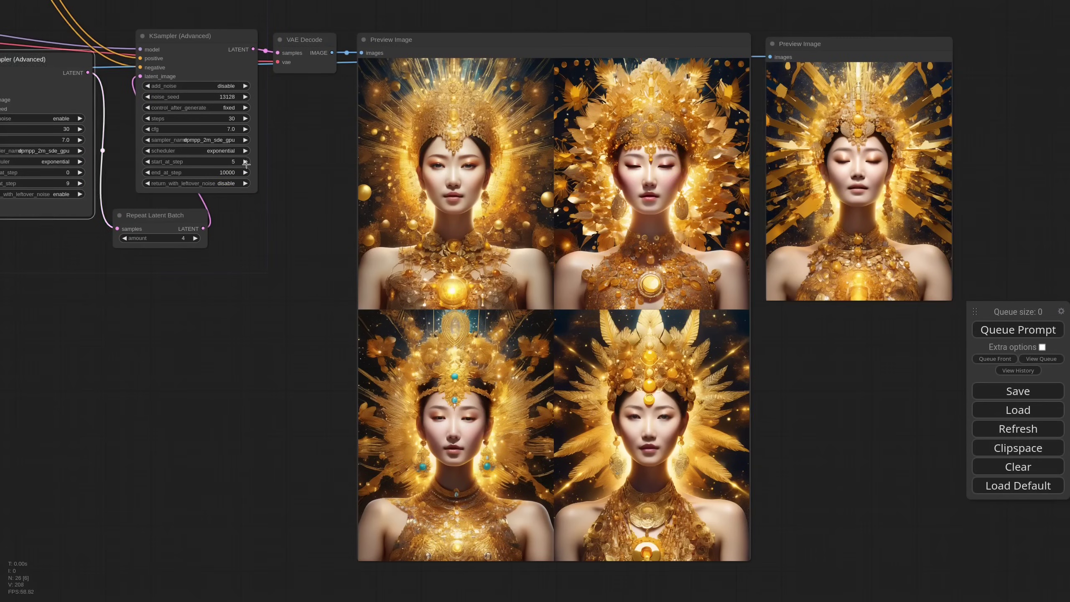
- Queue the golden headdress portrait workflow and enlarge the Preview Image node of the standing armored man workflow
click(1004, 331)
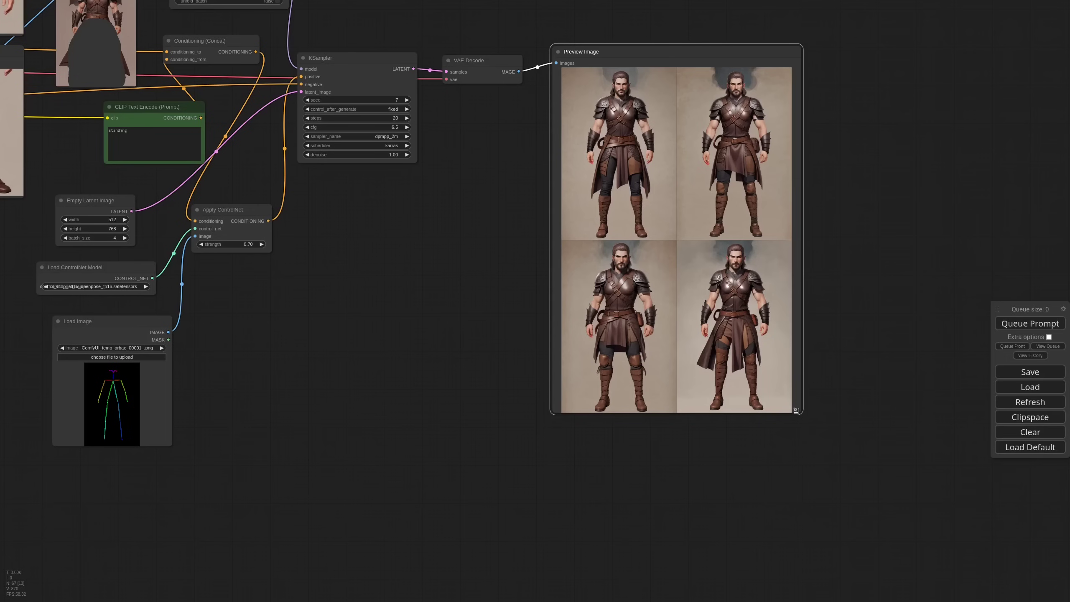
drag(796, 411, 900, 590)
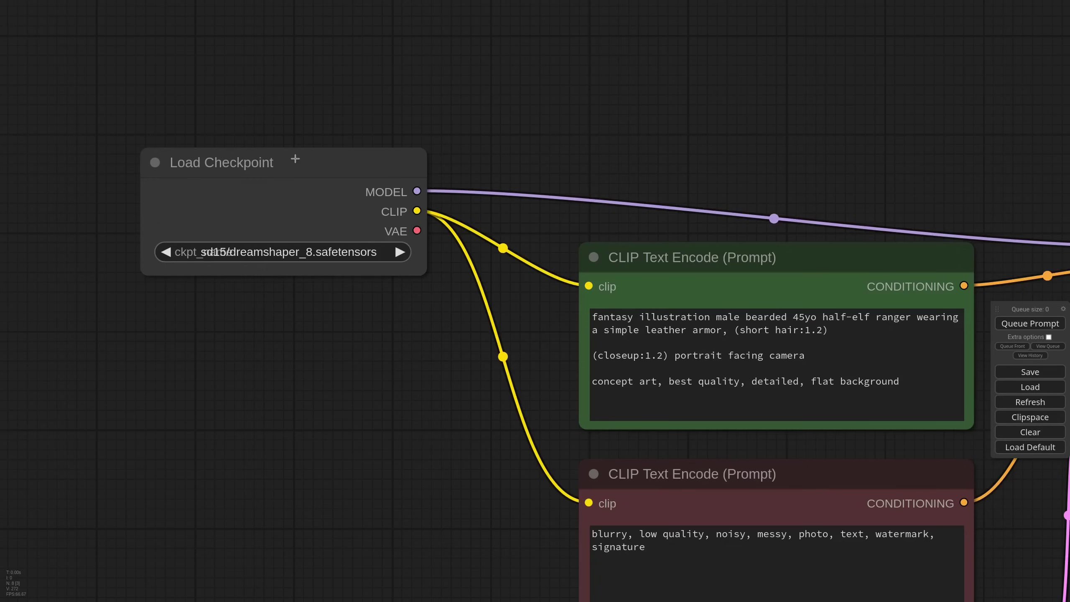
- Examine the base text-to-image workflow, from the checkpoint and prompts through the sampler to the ranger portrait preview
scroll(295, 159, down, 8)
drag(654, 132, 610, 142)
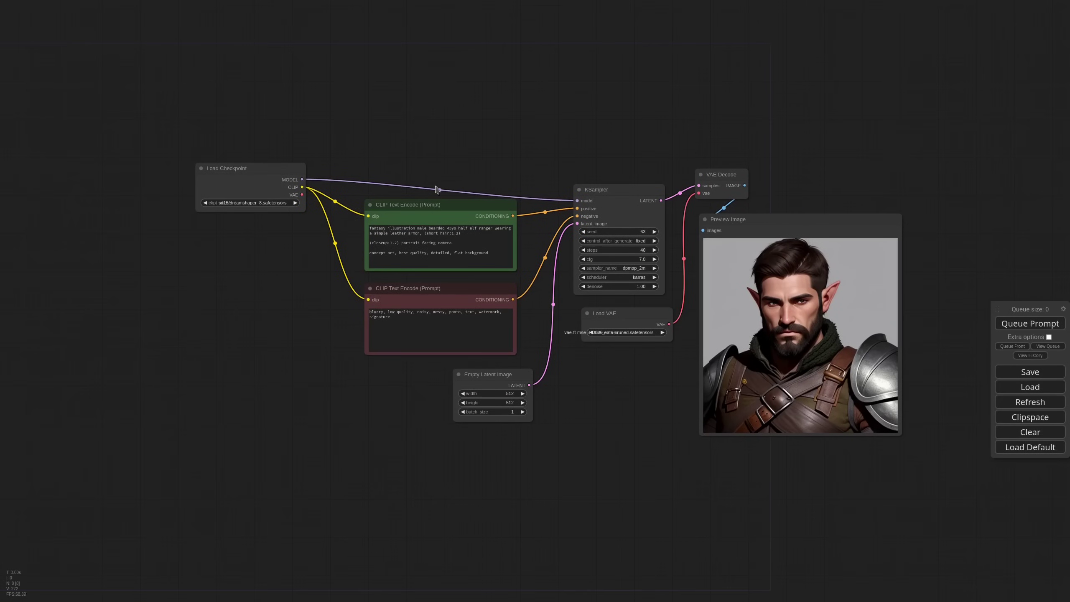
scroll(436, 189, up, 8)
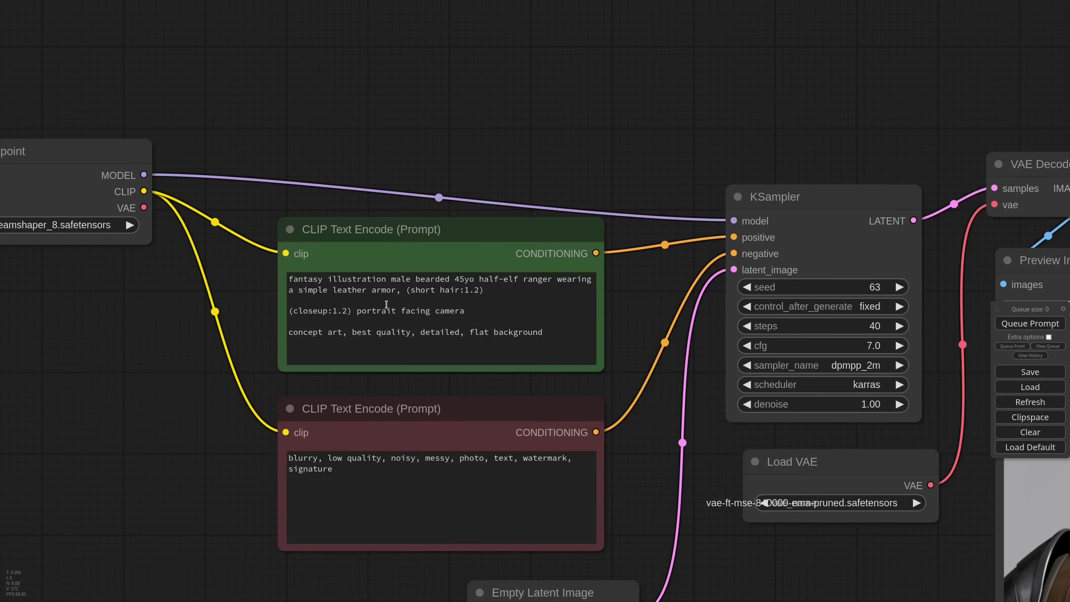
scroll(394, 201, down, 7)
drag(609, 421, 547, 421)
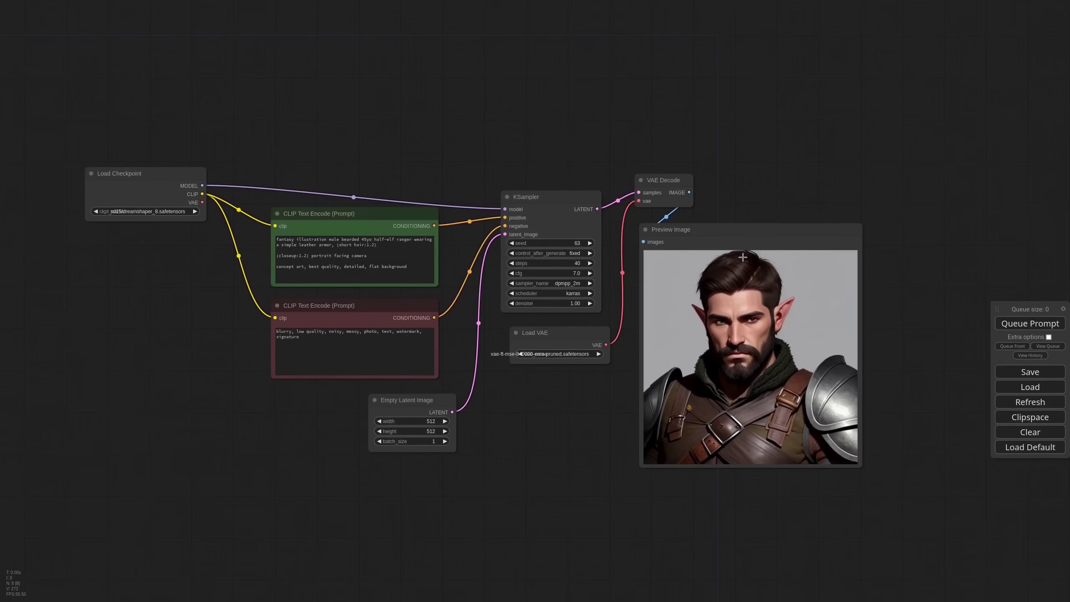
click(717, 232)
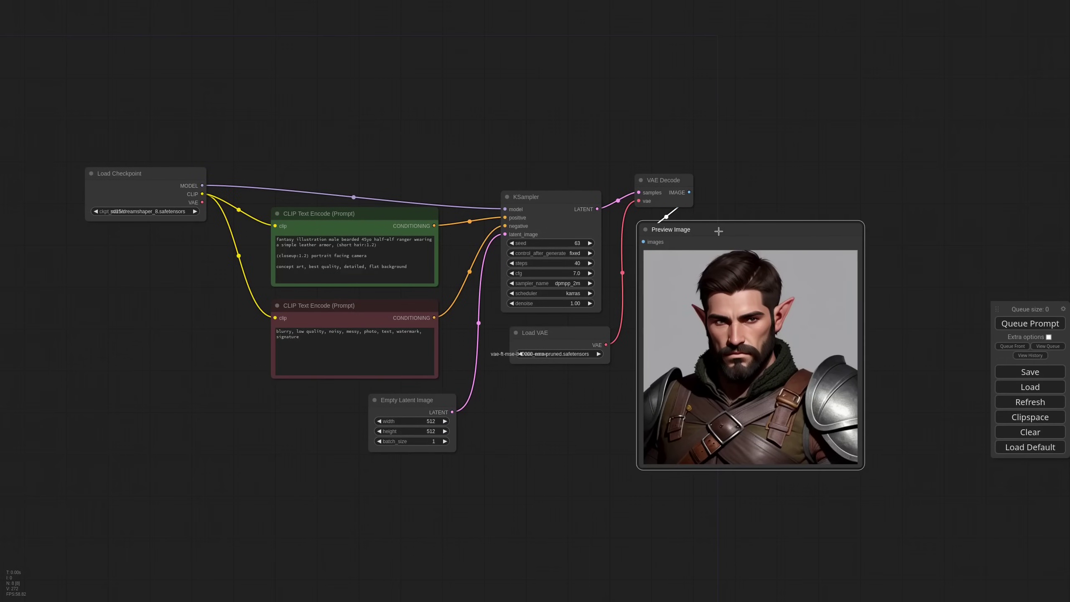
drag(718, 231, 717, 229)
drag(325, 152, 382, 226)
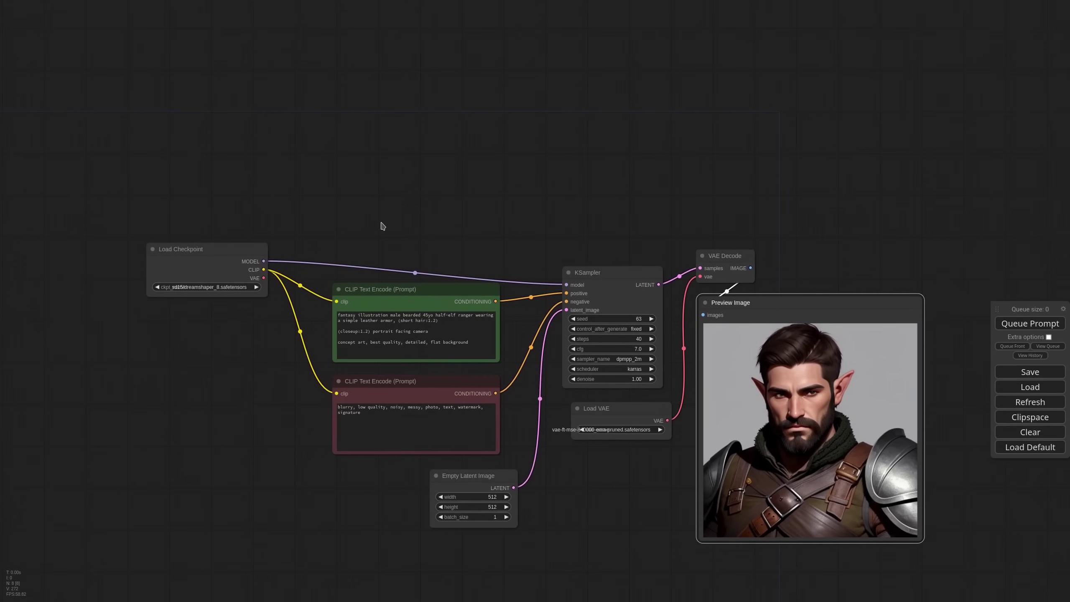
- Duplicate the positive CLIP Text Encode node with its CLIP connection and place the copy above the original
click(422, 291)
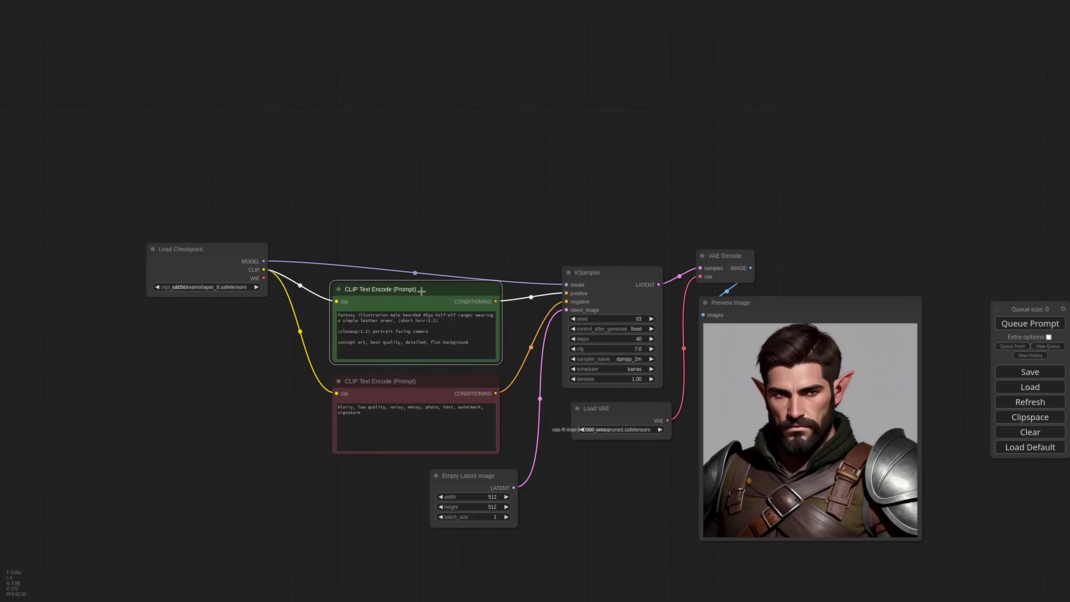
key(ctrl+shift+v)
drag(495, 164, 484, 171)
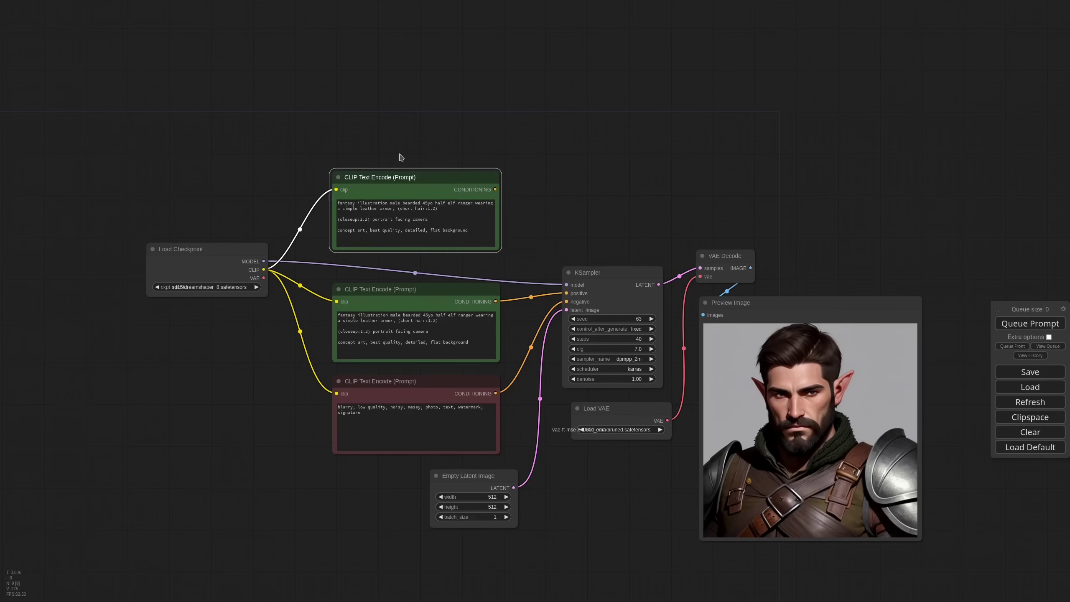
- Remove the line "(closeup:1.2) portrait facing camera" from the duplicated positive prompt
scroll(400, 157, up, 6)
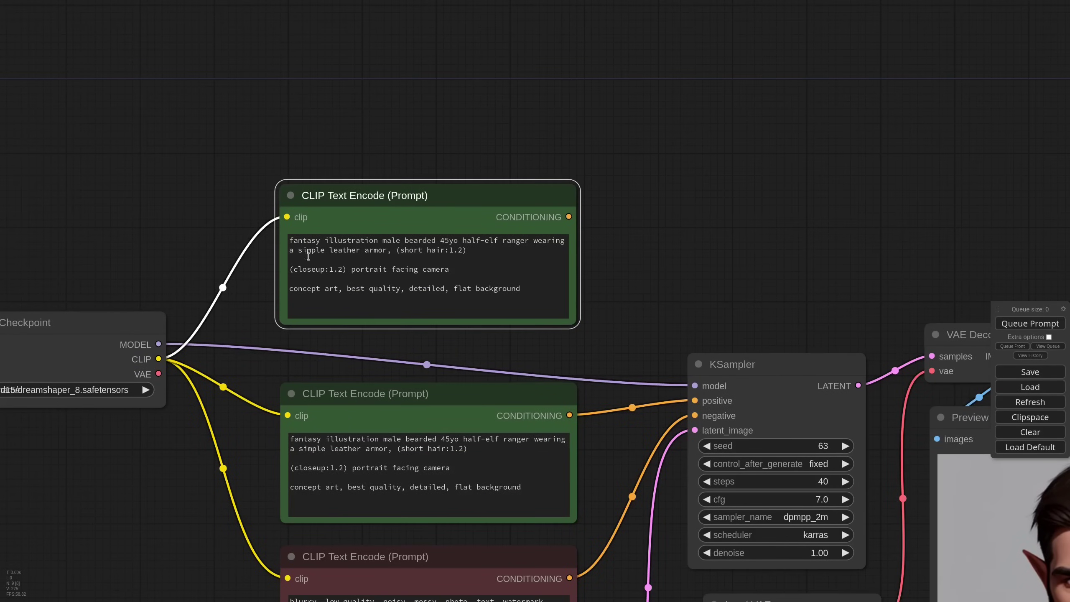
click(517, 274)
triple_click(517, 275)
key(BackSpace)
key(BackSpace)
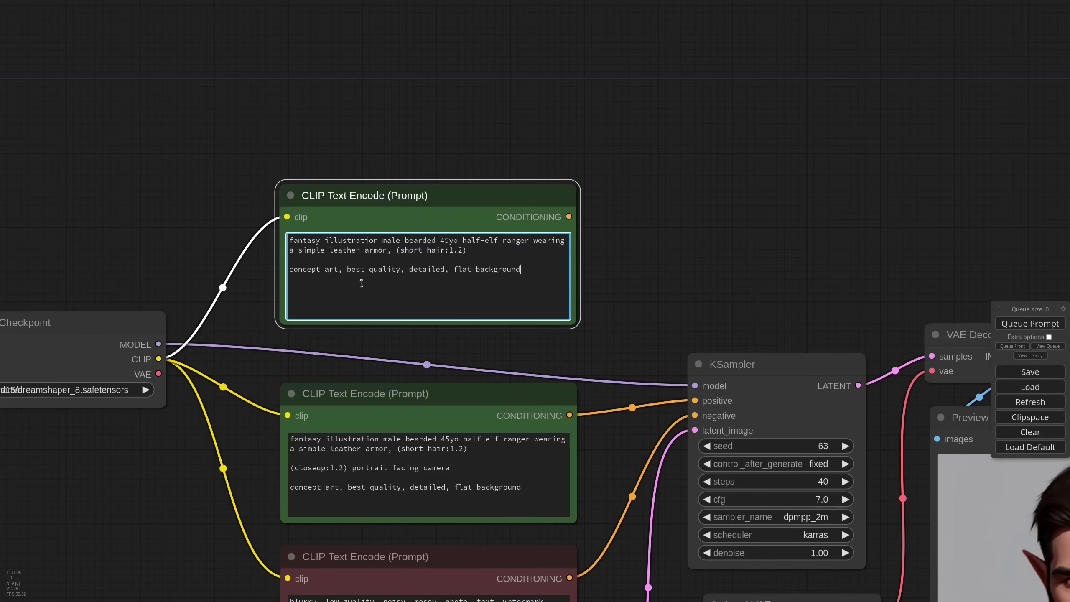
- Reduce the original positive prompt to only "(closeup:1.2) portrait facing camera"
drag(396, 346, 387, 270)
drag(592, 386, 436, 284)
scroll(442, 284, down, 3)
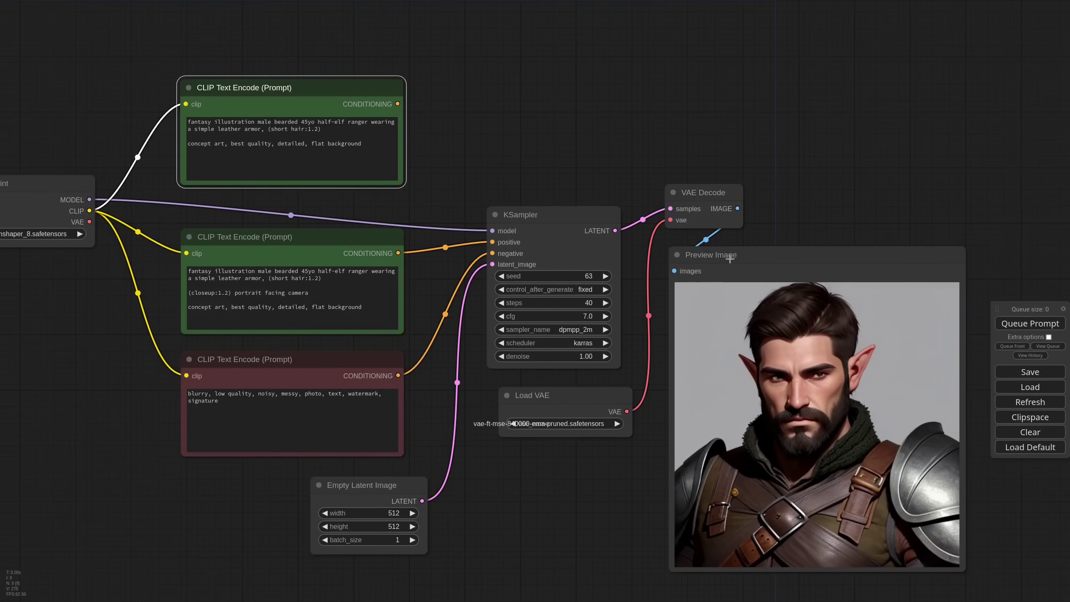
mouse_move(733, 258)
mouse_down()
mouse_move(732, 269)
mouse_move(738, 264)
mouse_up()
scroll(166, 271, up, 4)
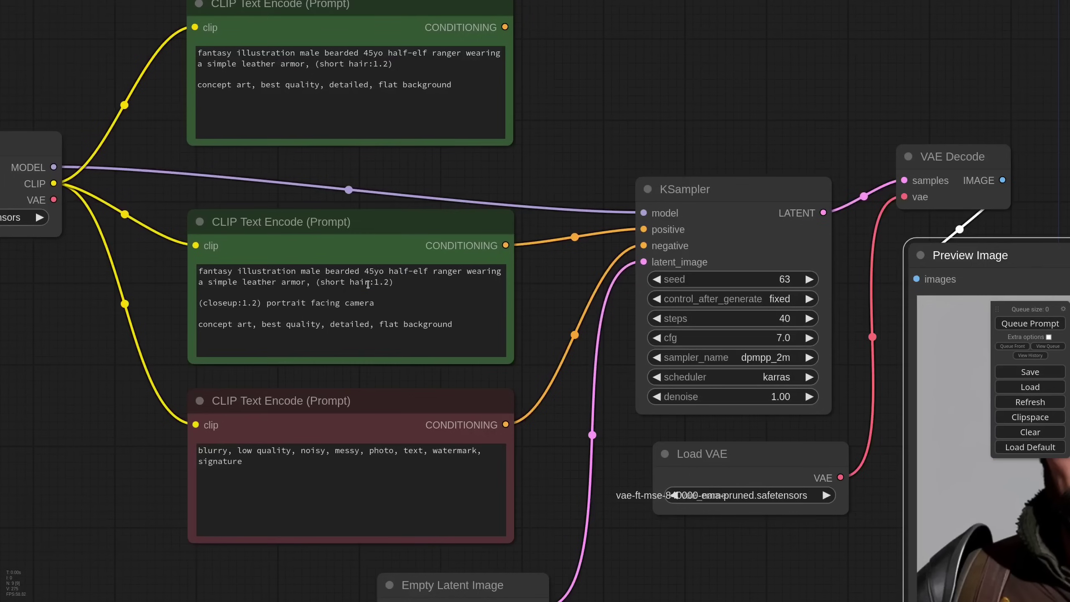
drag(393, 281, 198, 269)
scroll(196, 205, down, 4)
drag(334, 257, 198, 239)
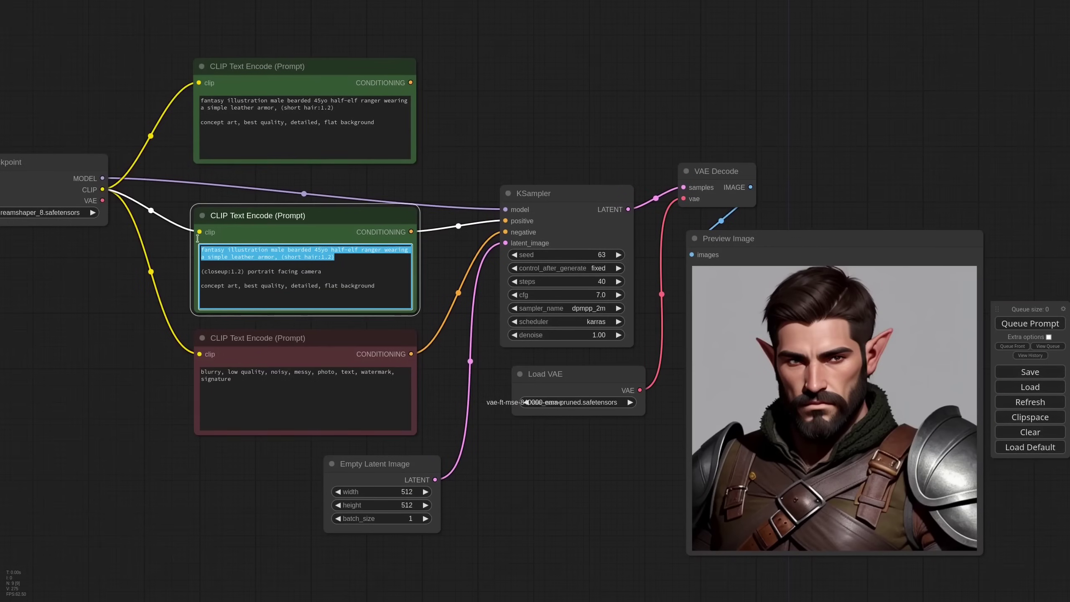
key(Delete)
key(Delete)
key(Delete)
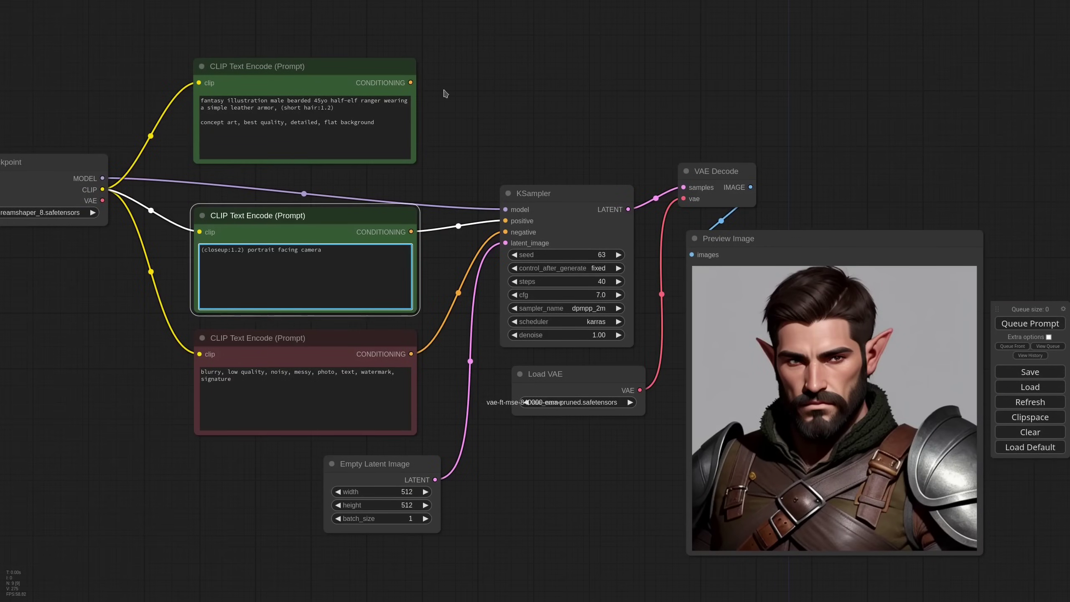
- Add a Conditioning (Concat) node, feeding the subject prompt into conditioning_to and the closeup prompt into conditioning_from
drag(470, 79, 441, 203)
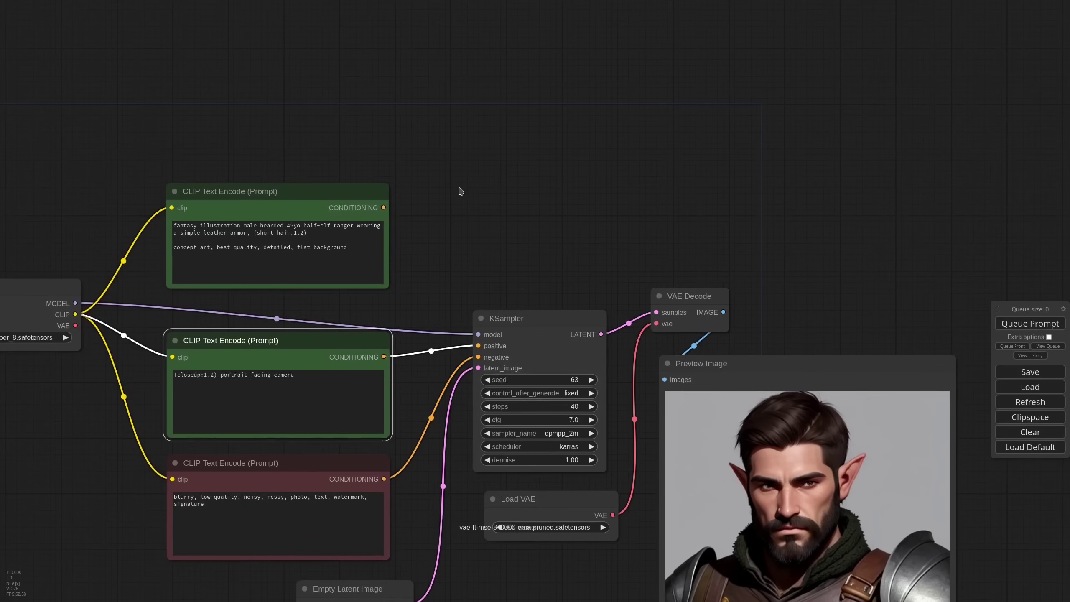
double_click(456, 192)
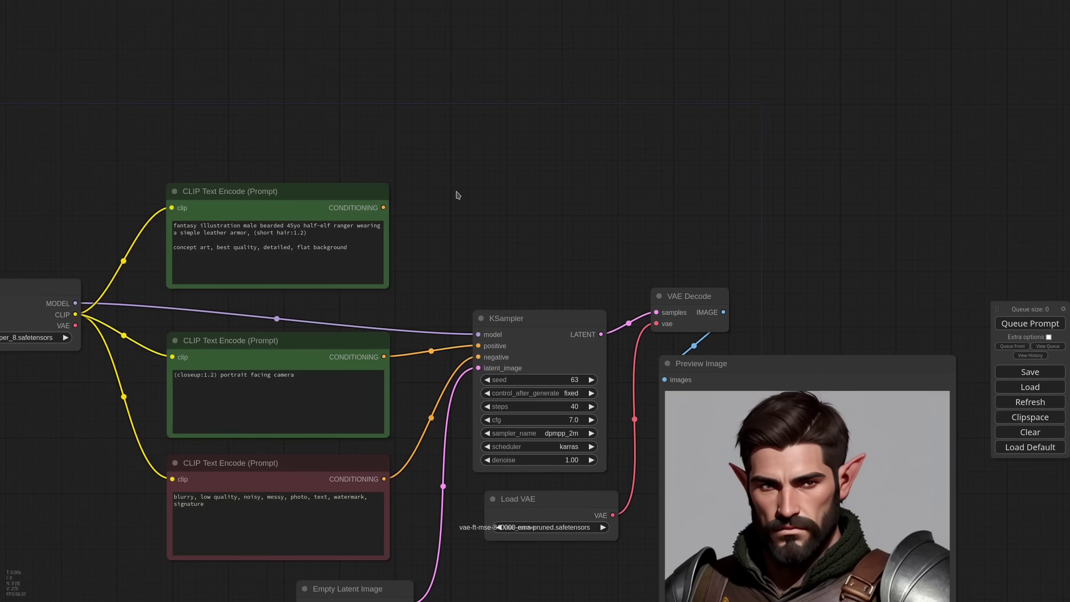
text(concat)
key(Return)
drag(383, 208, 463, 199)
drag(384, 356, 464, 210)
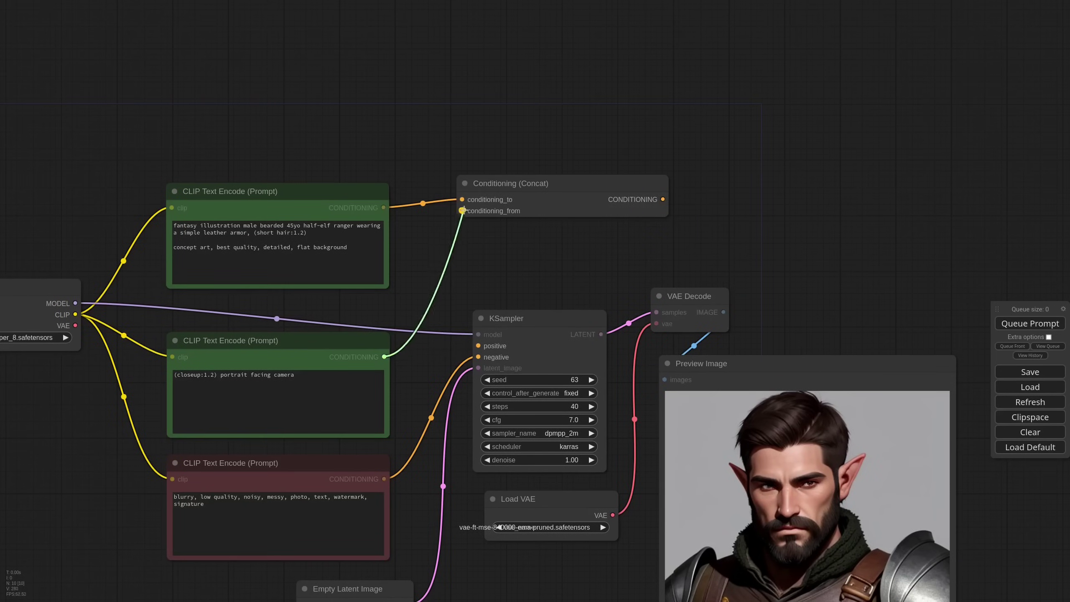
drag(464, 211, 501, 219)
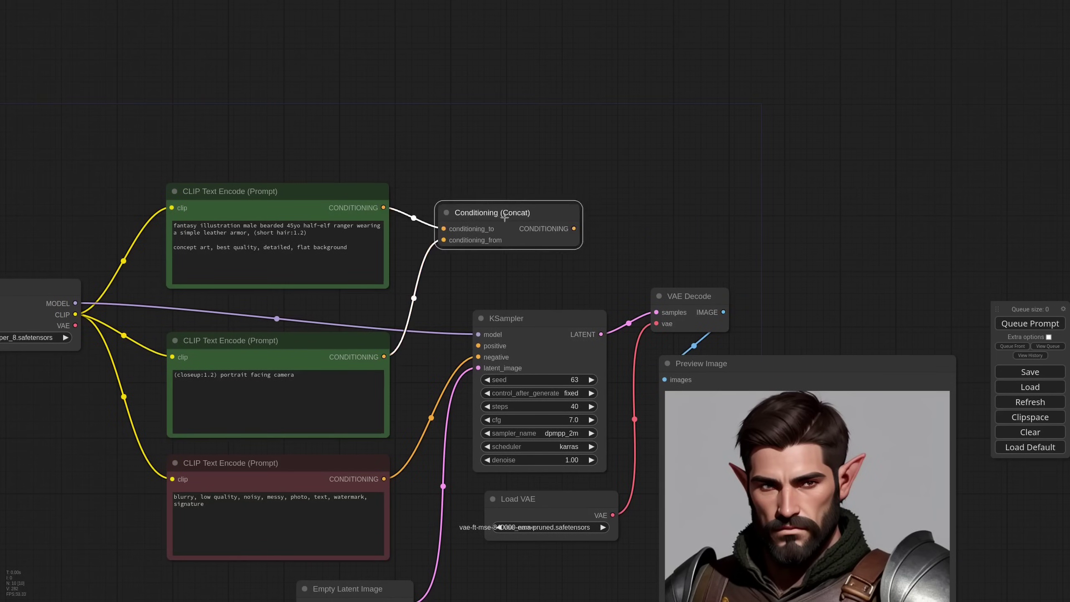
- Connect the Conditioning (Concat) output to the KSampler's positive input and queue the prompt
drag(572, 232, 478, 346)
scroll(466, 278, down, 3)
scroll(626, 217, down, 1)
drag(626, 217, 538, 145)
click(1030, 323)
- Append ", jason momoa" after "(short hair:1.2)" in the subject prompt
drag(395, 413, 458, 442)
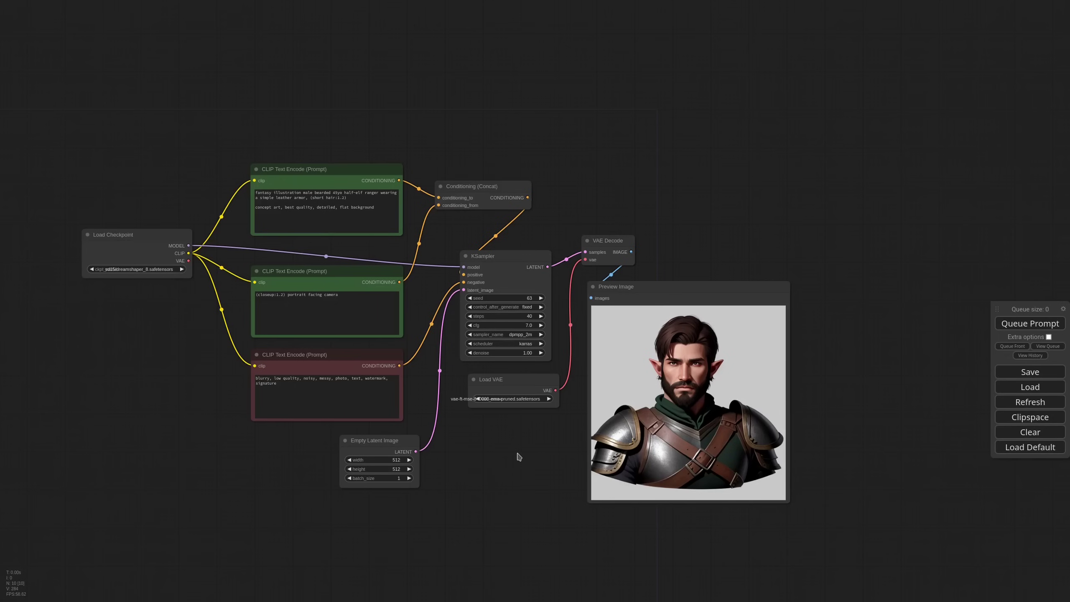
scroll(520, 458, up, 3)
scroll(519, 458, down, 2)
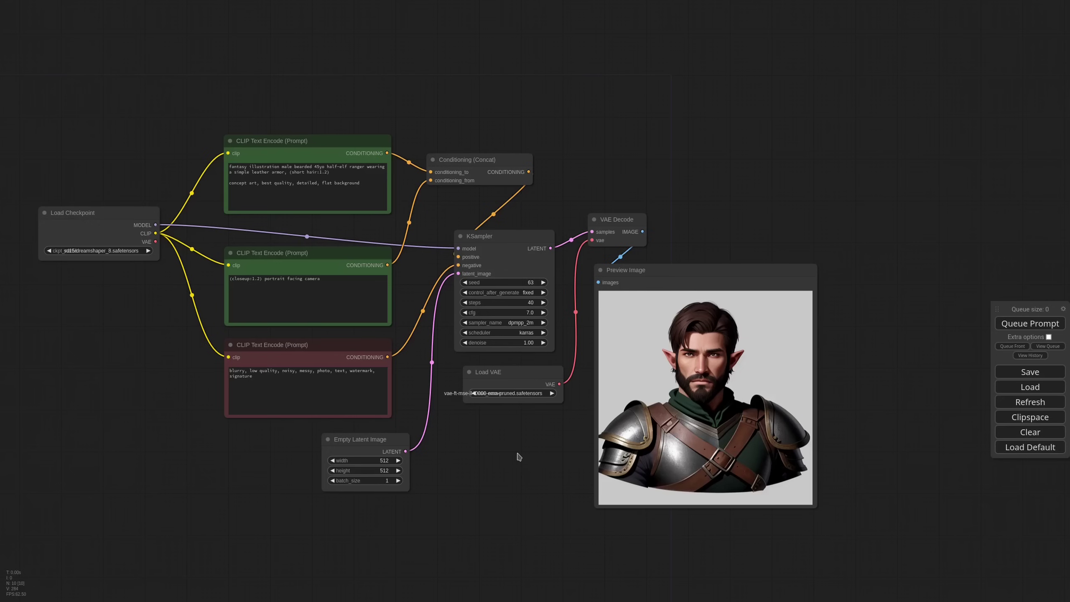
scroll(759, 398, up, 5)
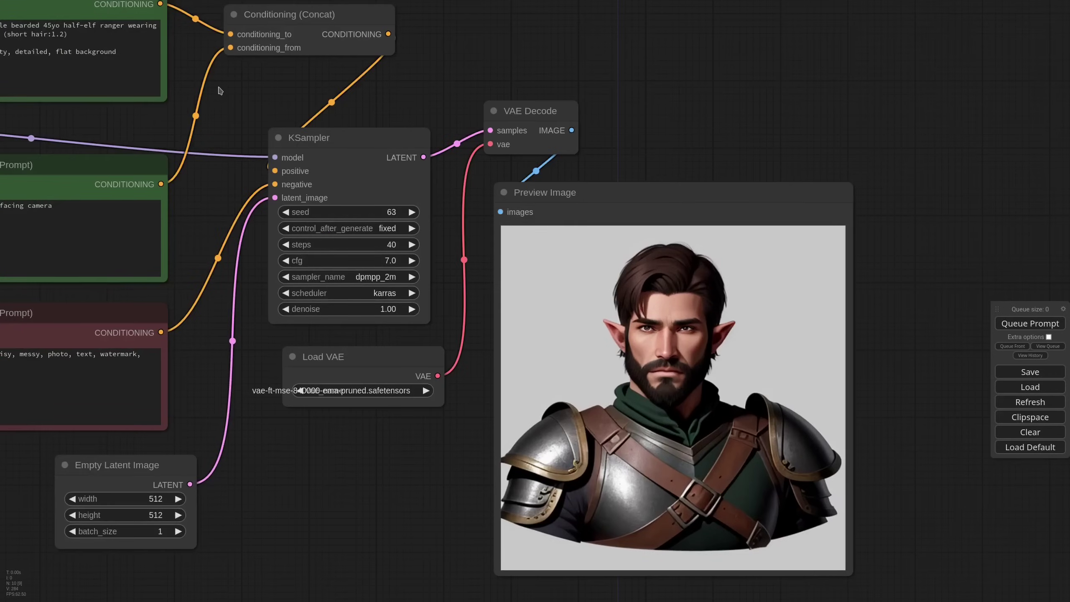
drag(218, 91, 436, 206)
click(297, 150)
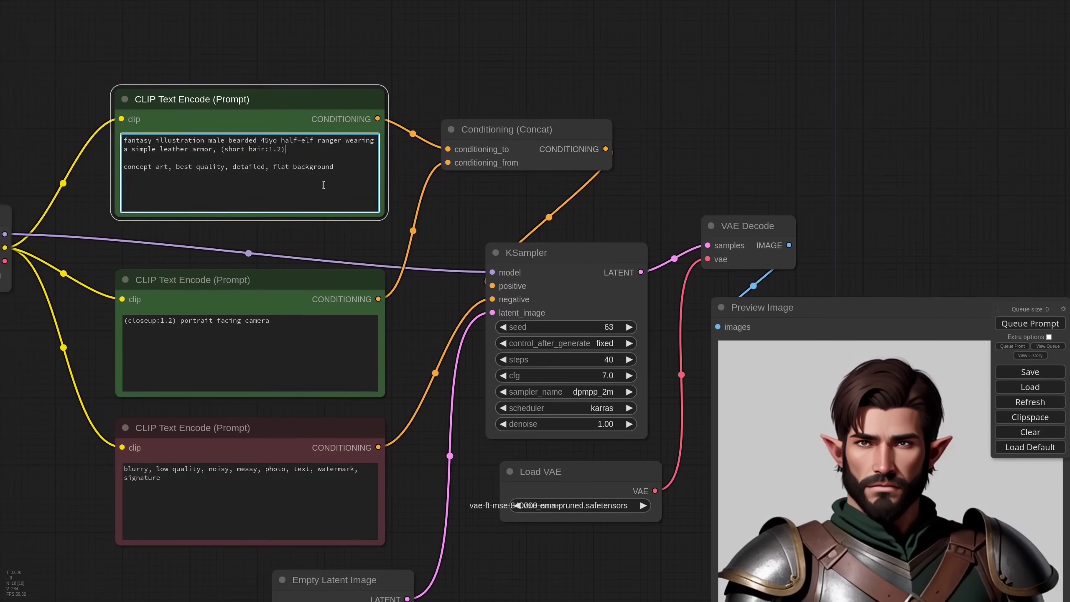
click(288, 149)
text(, jason momoa)
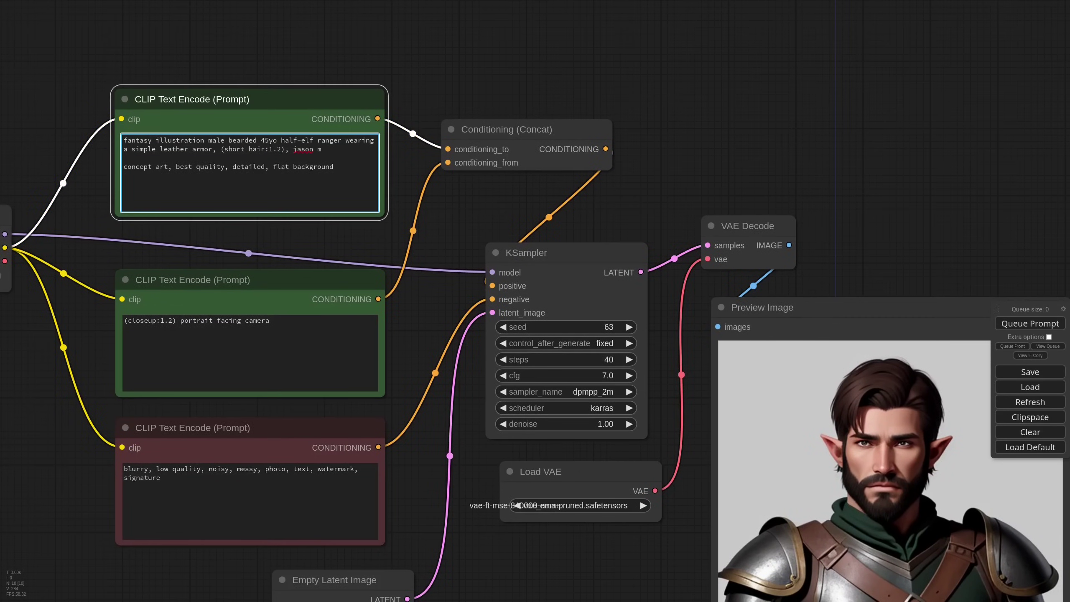
- Set the weight of "jason momoa" to 0.75 in the subject prompt and queue the prompt
key(ctrl+shift+Left)
key(ctrl+shift+Left)
key(ctrl+Down)
key(ctrl+Down)
key(ctrl+Down)
key(ctrl+Down)
key(ctrl+Down)
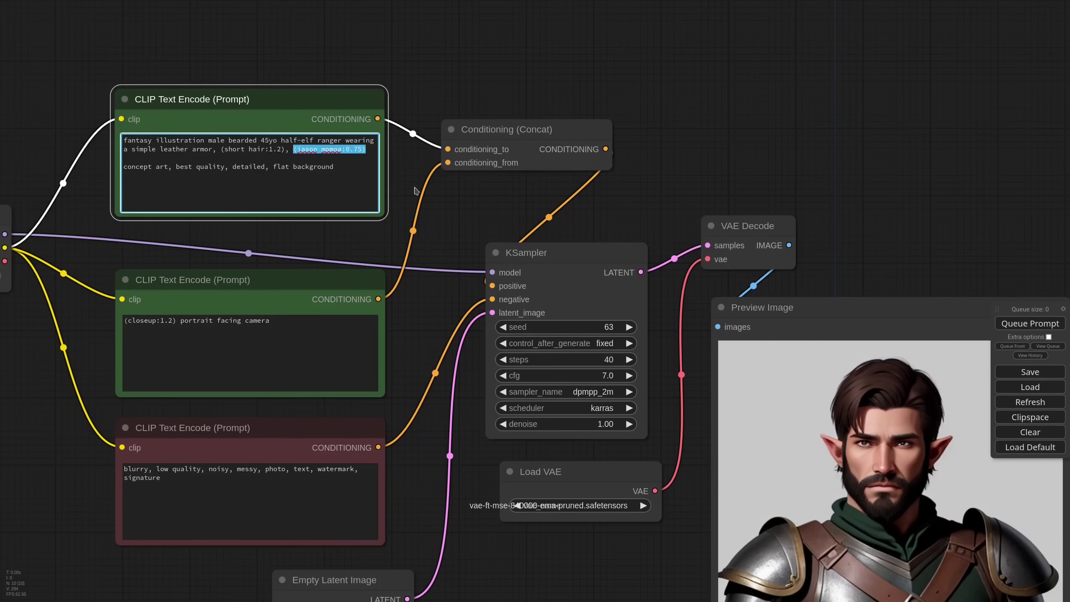
click(451, 215)
scroll(451, 215, down, 4)
click(1010, 327)
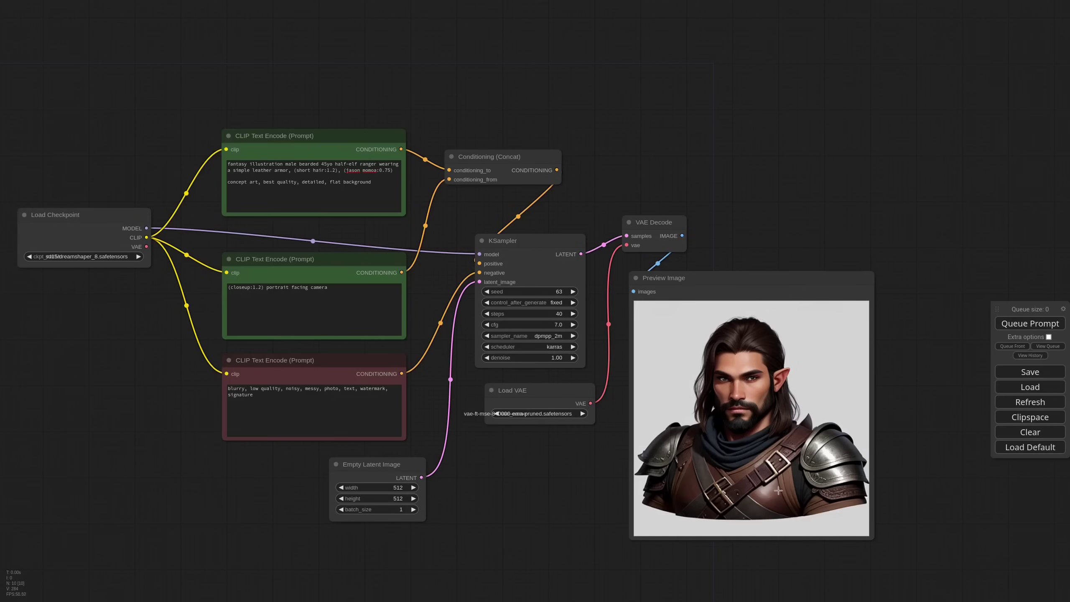
- Add a RescaleCFG node above the Conditioning (Concat) node and set its multiplier to 0.65
scroll(777, 490, up, 3)
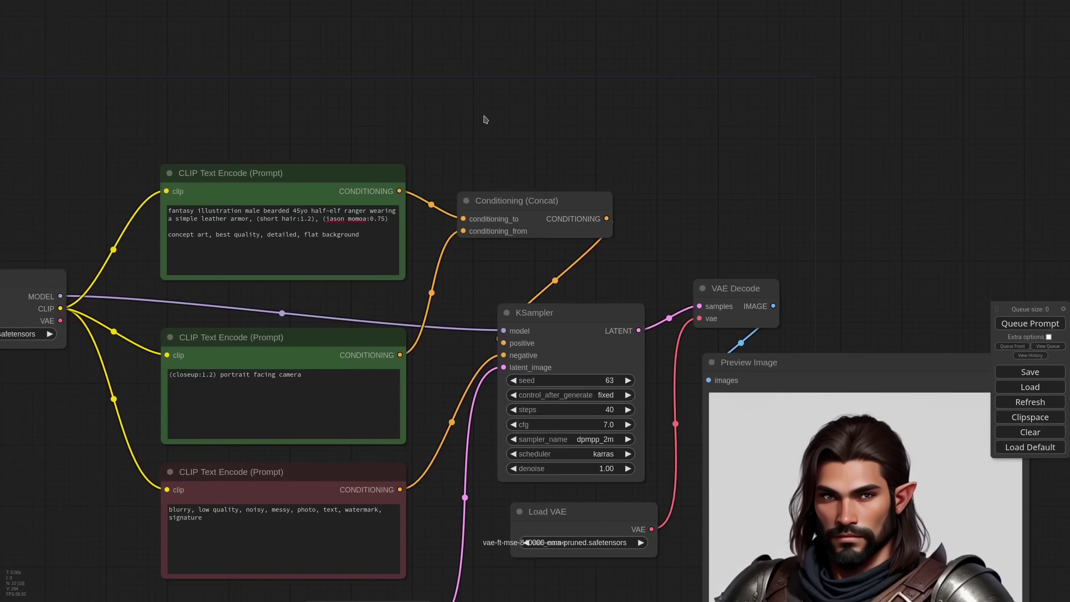
double_click(487, 121)
text(cf)
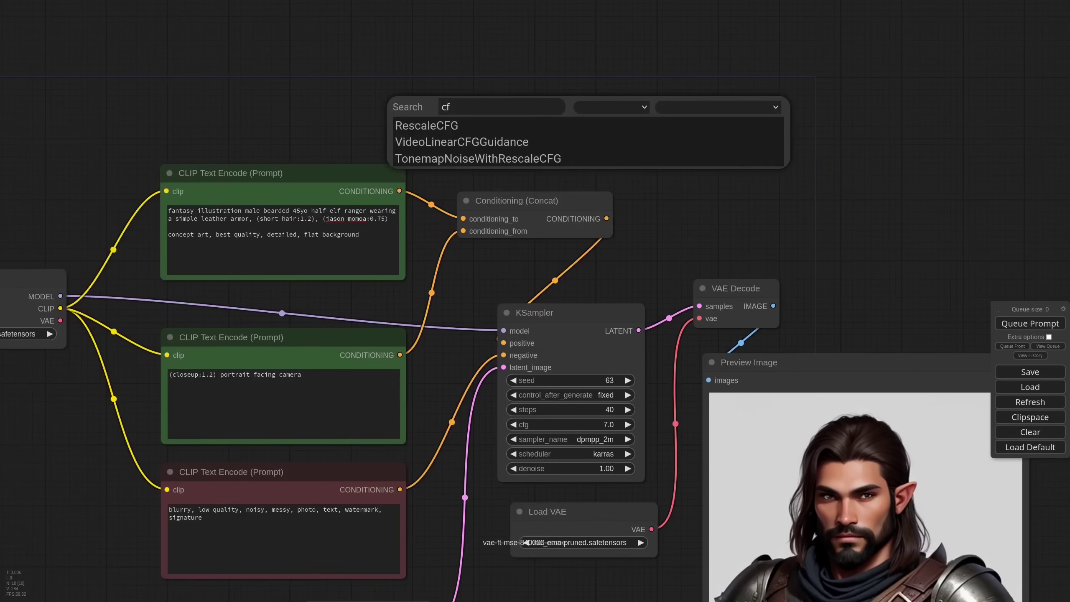
key(Down)
key(Return)
drag(644, 149, 576, 154)
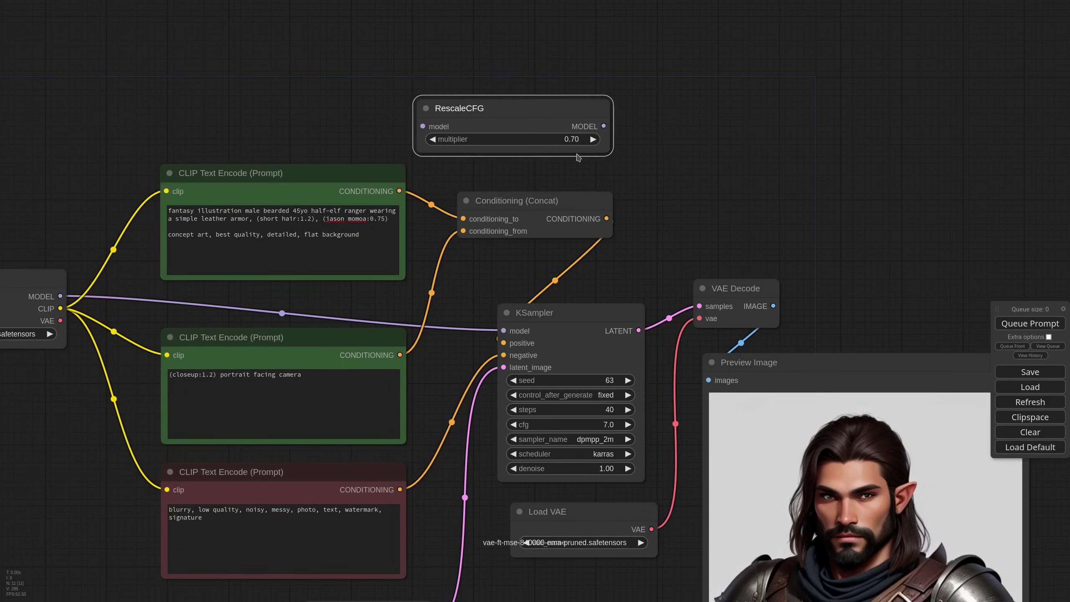
click(432, 139)
click(433, 139)
- Route the checkpoint's model through the RescaleCFG node into the KSampler and queue the prompt
scroll(455, 298, down, 1)
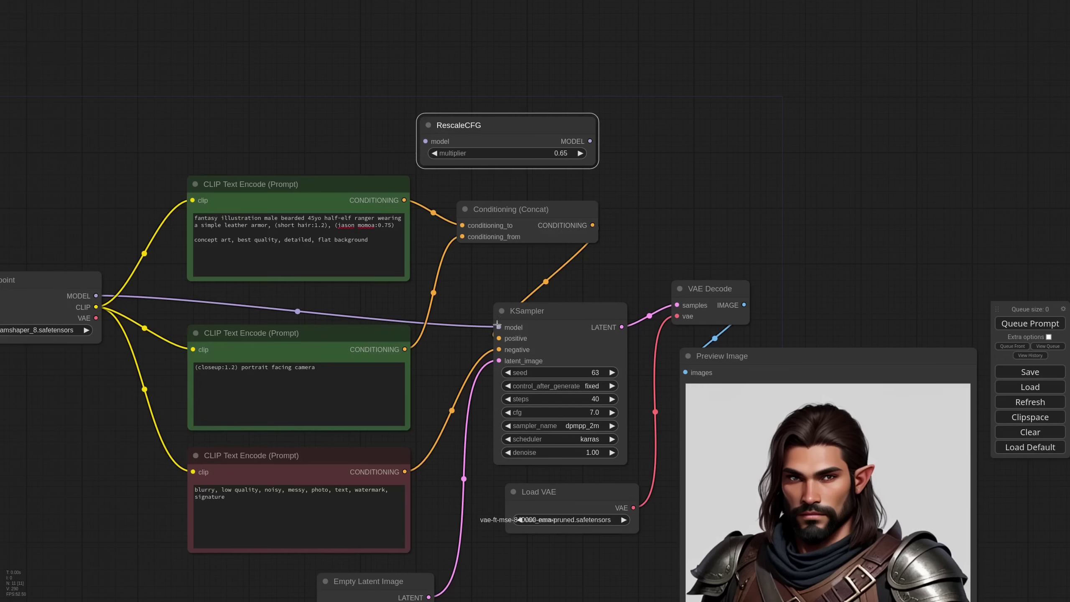
drag(499, 327, 426, 142)
drag(591, 163, 535, 162)
drag(531, 141, 498, 327)
drag(448, 125, 290, 110)
click(1016, 326)
- Rearrange the subject prompt and RescaleCFG nodes, leaving more space between them
drag(909, 465, 803, 298)
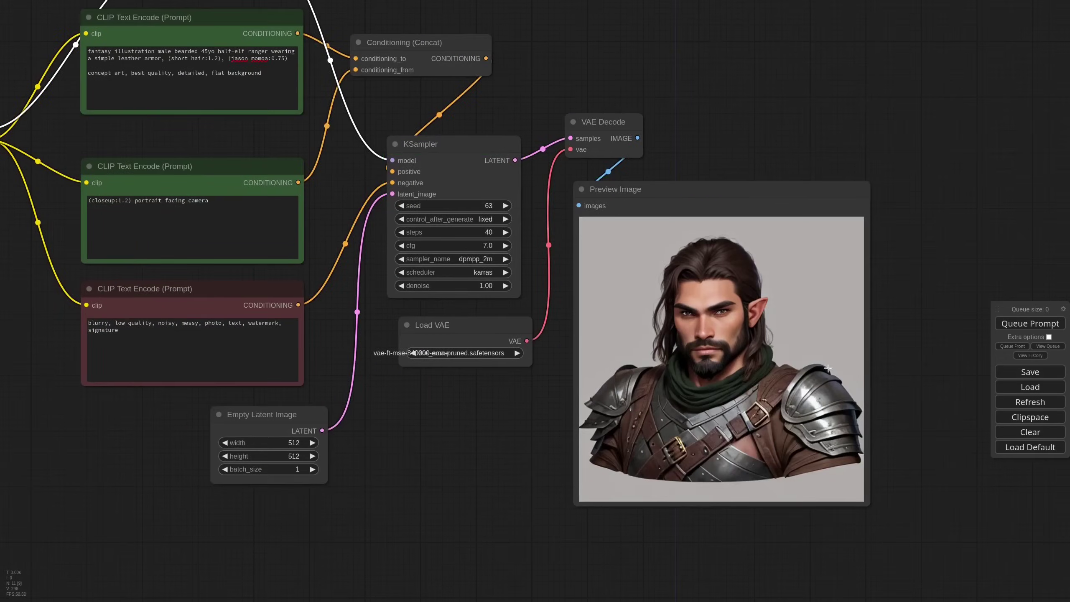
scroll(781, 393, up, 3)
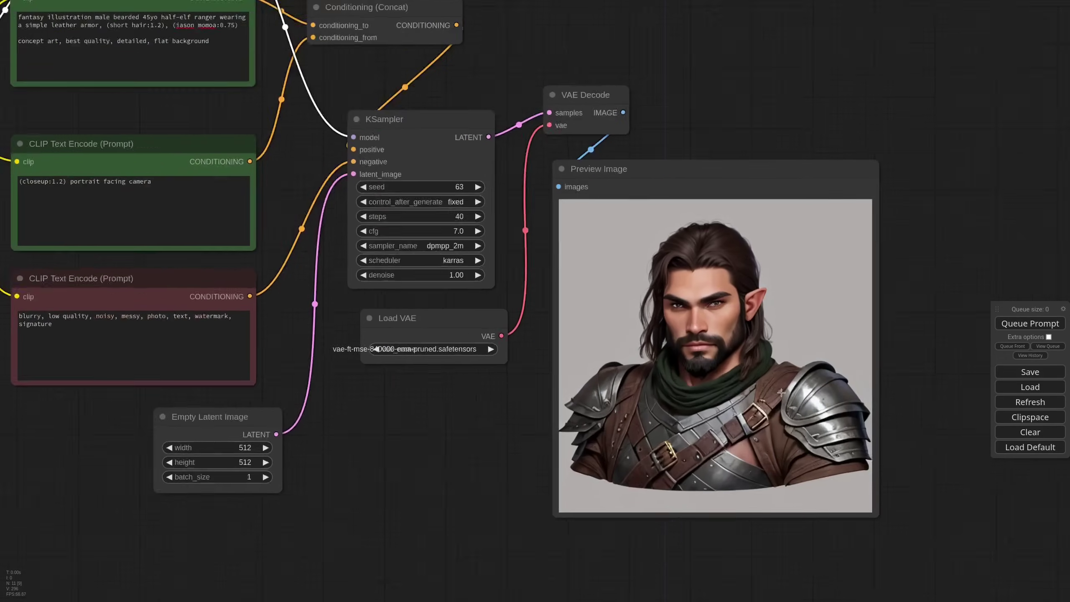
scroll(782, 393, down, 8)
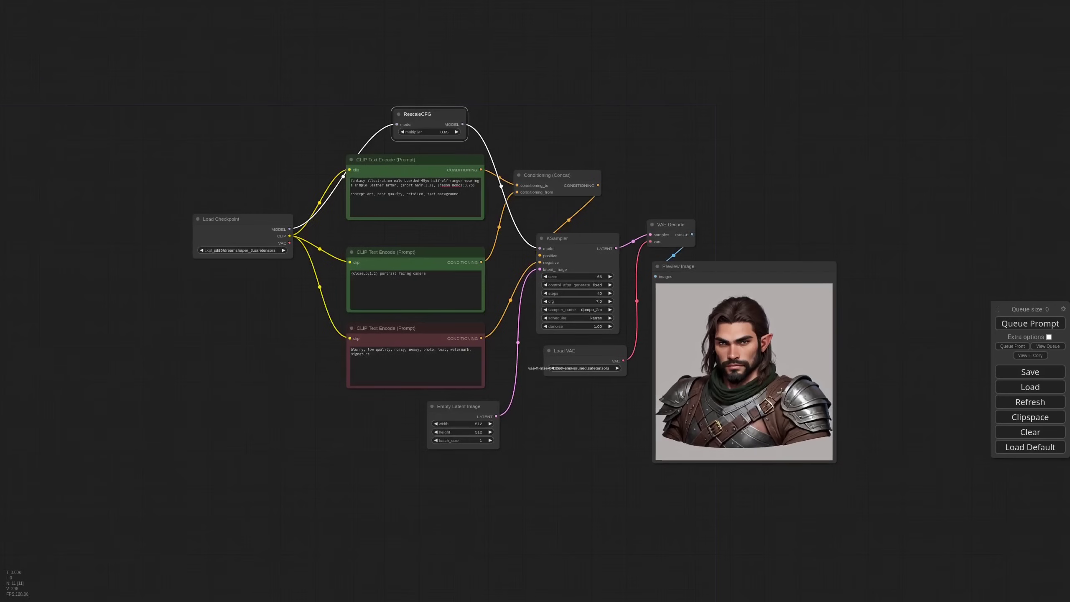
drag(413, 156, 415, 174)
drag(427, 122, 415, 126)
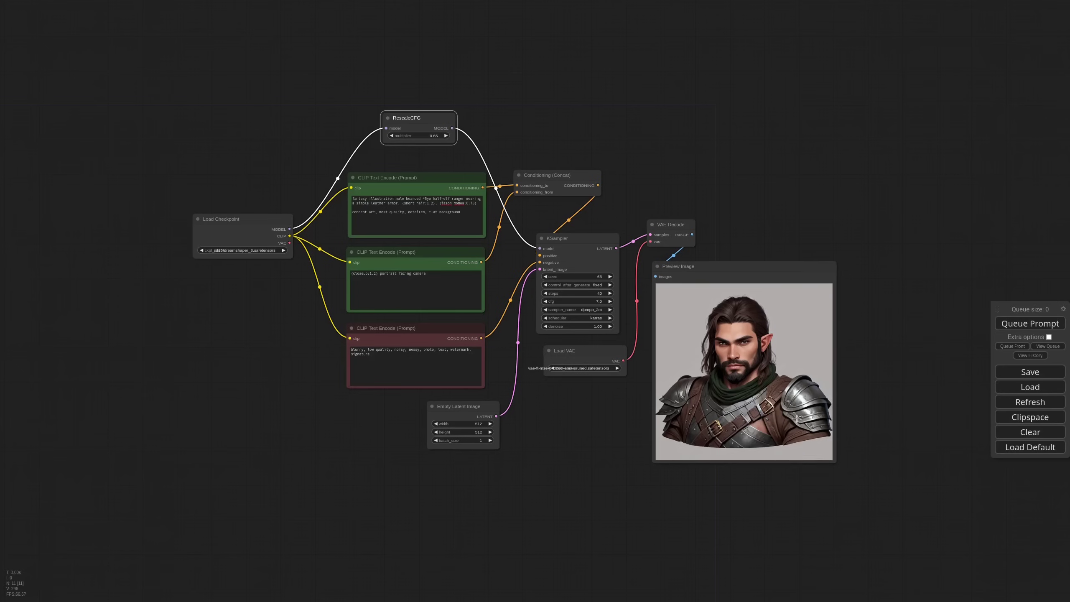
scroll(798, 418, up, 2)
scroll(793, 383, up, 3)
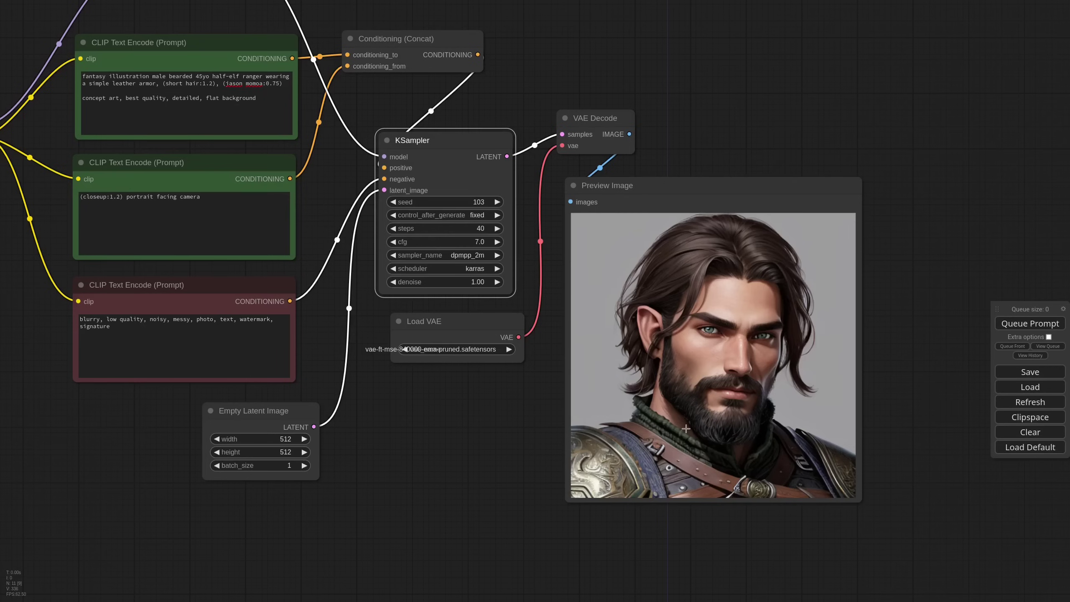
- Add a Load Image node below the Empty Latent Image node and load the pose image ComfyUI_temp_ojyuk_00019_.png
scroll(467, 399, down, 3)
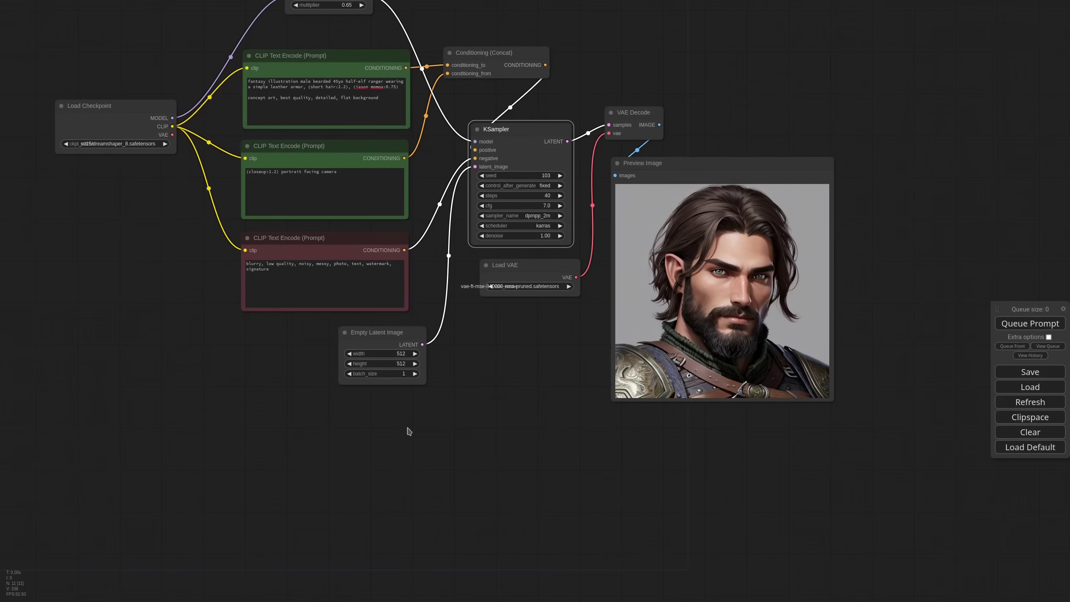
double_click(409, 431)
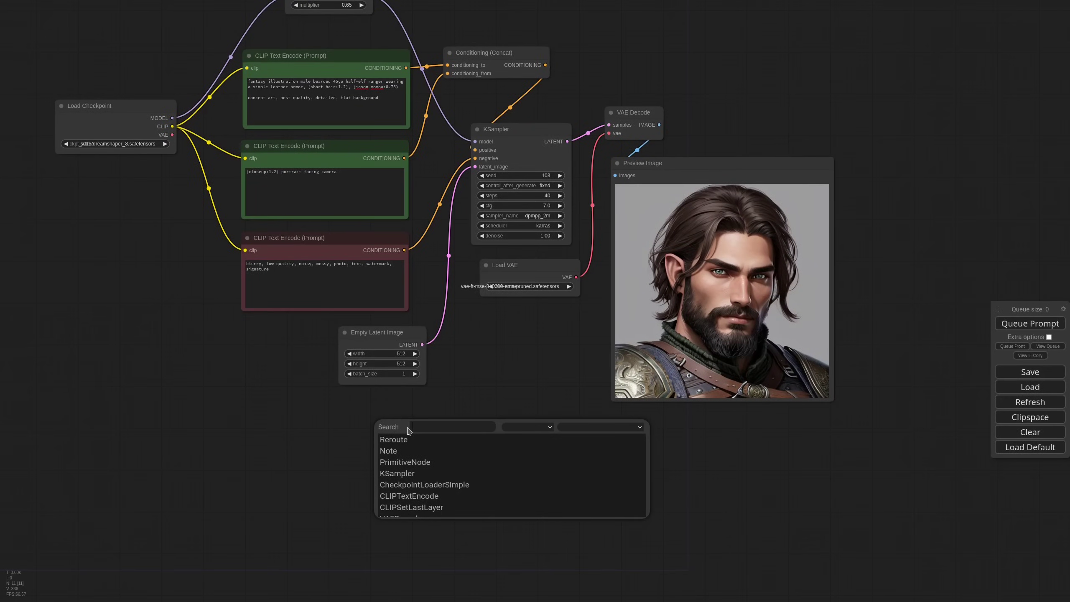
text(loa)
click(417, 462)
click(489, 451)
text(19)
key(Return)
drag(469, 441, 470, 424)
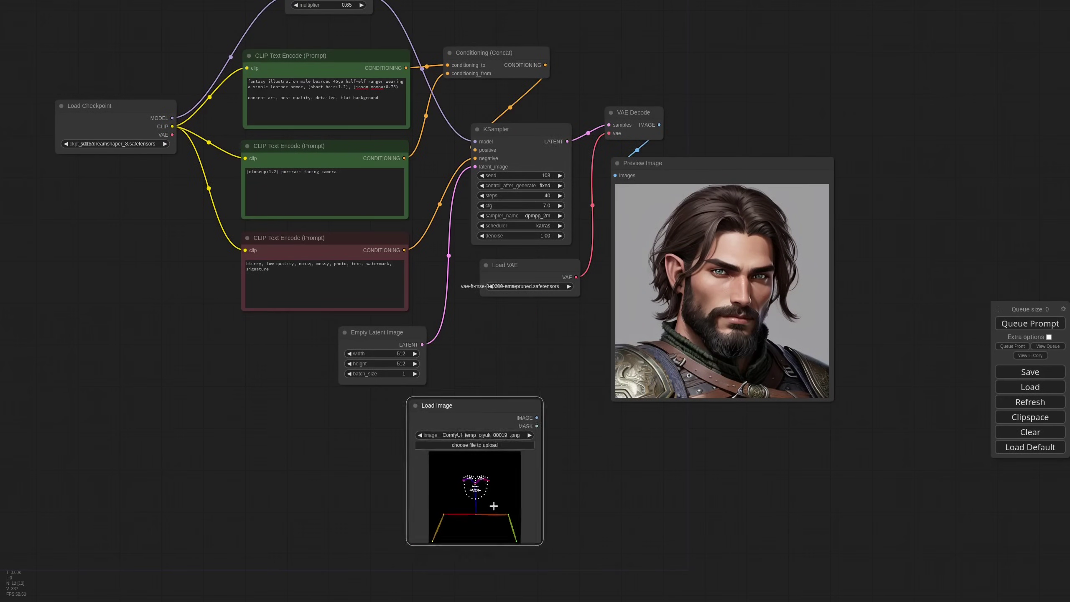
scroll(494, 506, up, 5)
scroll(524, 482, down, 8)
drag(523, 481, 409, 483)
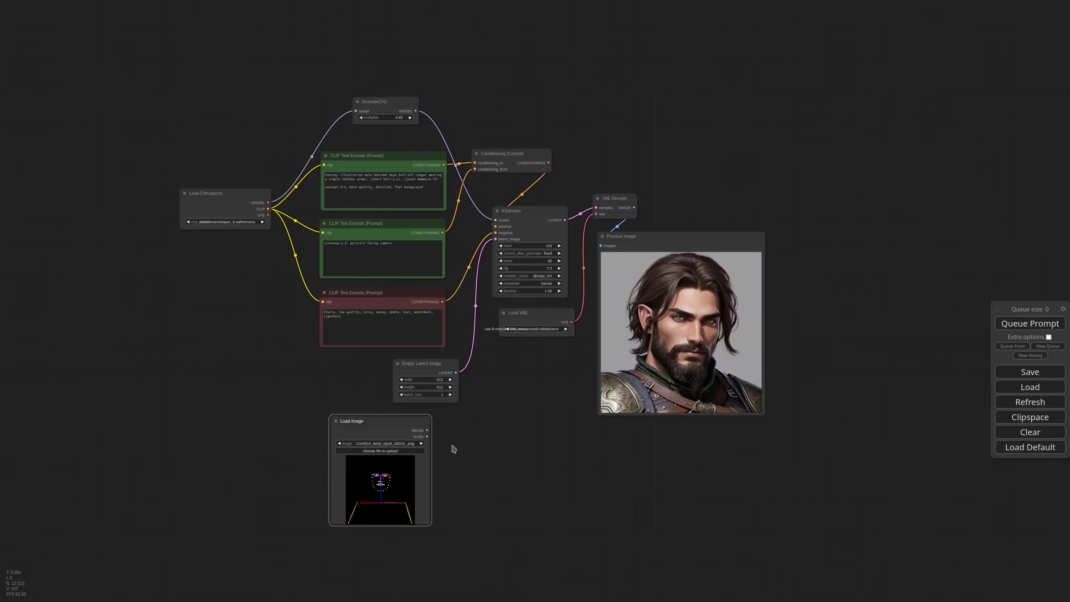
- Add an Apply ControlNet node beside the Load Image node and set its strength to 0.75
double_click(488, 436)
text(cont)
key(Return)
drag(585, 464, 553, 464)
drag(517, 429, 500, 420)
scroll(515, 404, up, 7)
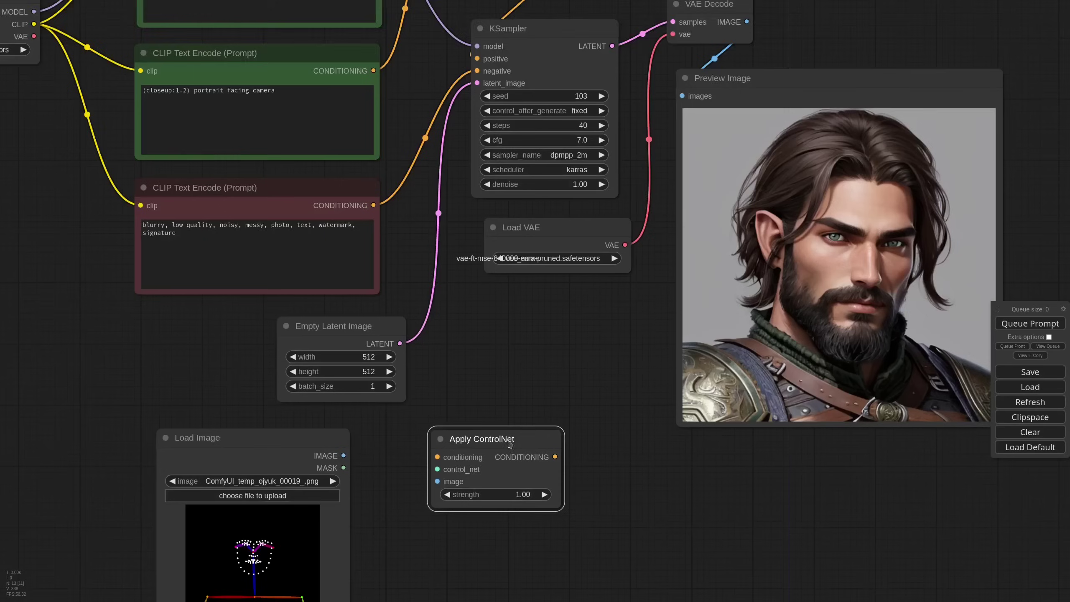
drag(519, 523, 538, 465)
click(539, 442)
text(.)
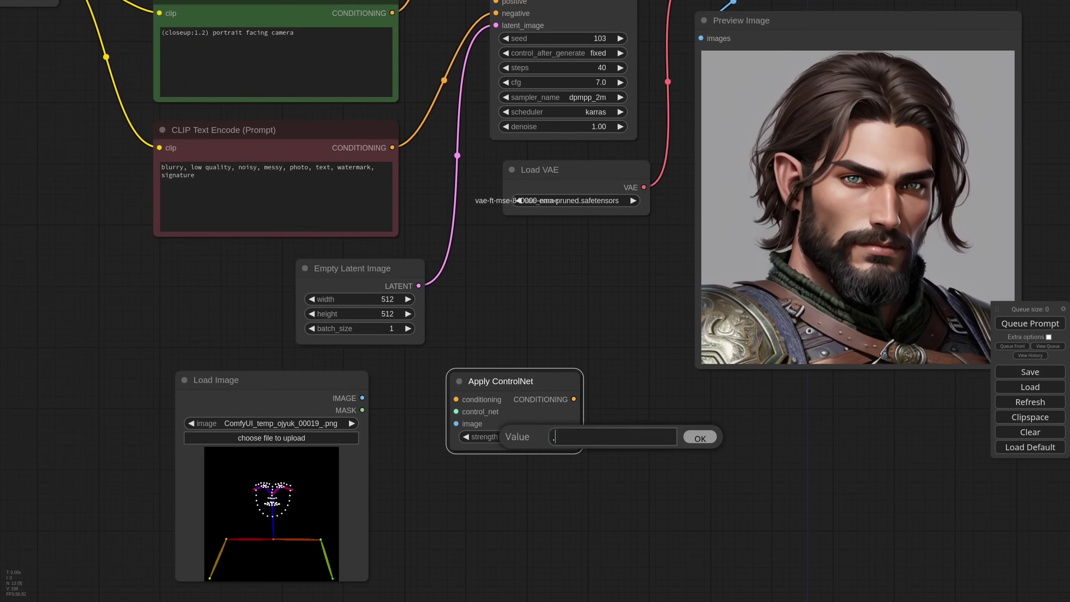
text(75)
key(Return)
- Connect the pose image to Apply ControlNet and feed its control_net input from a new Load ControlNet Model node using the openpose fp16 model
drag(362, 398, 457, 423)
drag(333, 380, 318, 456)
scroll(425, 402, down, 3)
drag(448, 409, 325, 392)
click(398, 423)
click(348, 407)
text(open)
click(382, 430)
drag(483, 387, 454, 385)
- Route the Conditioning (Concat) output through Apply ControlNet into the KSampler's positive input
scroll(466, 316, down, 3)
drag(466, 316, 372, 339)
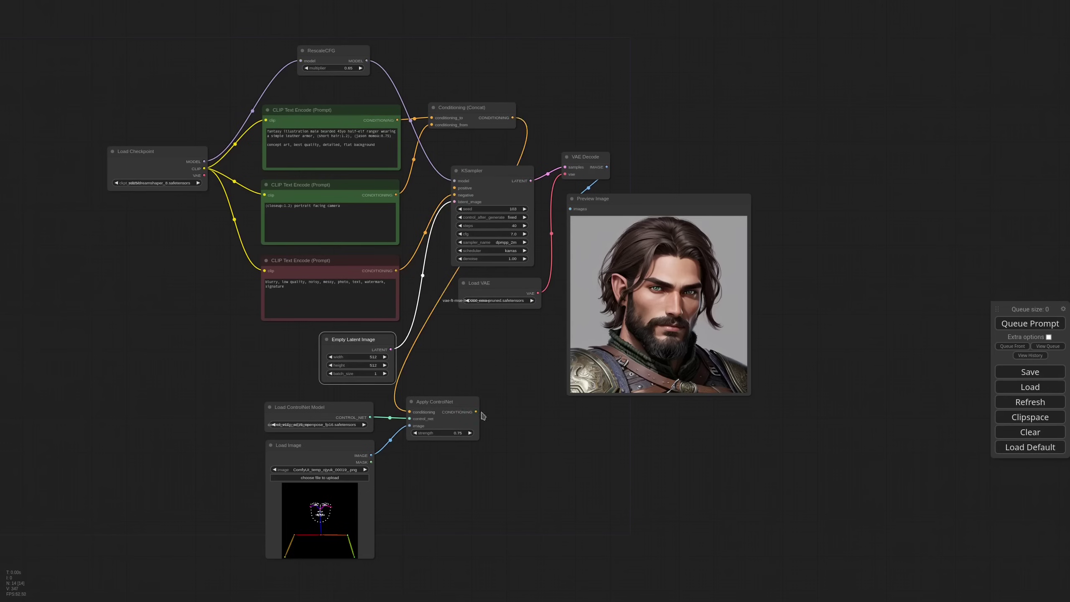
drag(476, 412, 454, 187)
- Shift the sampling and preview nodes away from the prompts, tidy the ControlNet, Concat and RescaleCFG nodes, and queue the prompt
scroll(485, 396, down, 2)
drag(736, 364, 506, 202)
drag(497, 210, 584, 215)
drag(451, 401, 494, 387)
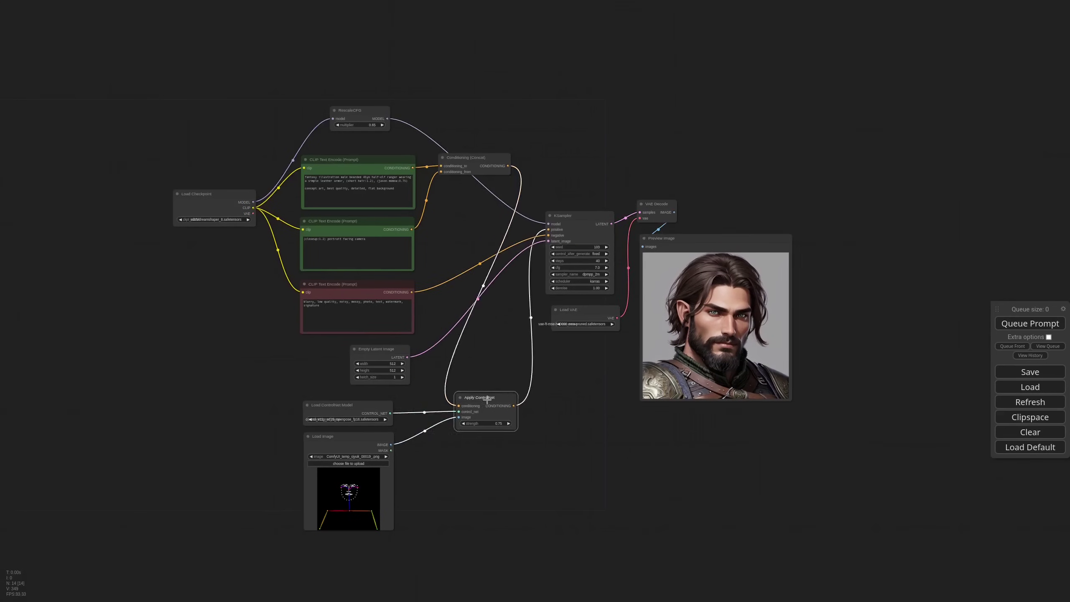
click(371, 435)
drag(355, 409, 392, 413)
drag(474, 158, 472, 188)
drag(371, 110, 375, 119)
drag(585, 139, 513, 136)
click(1032, 325)
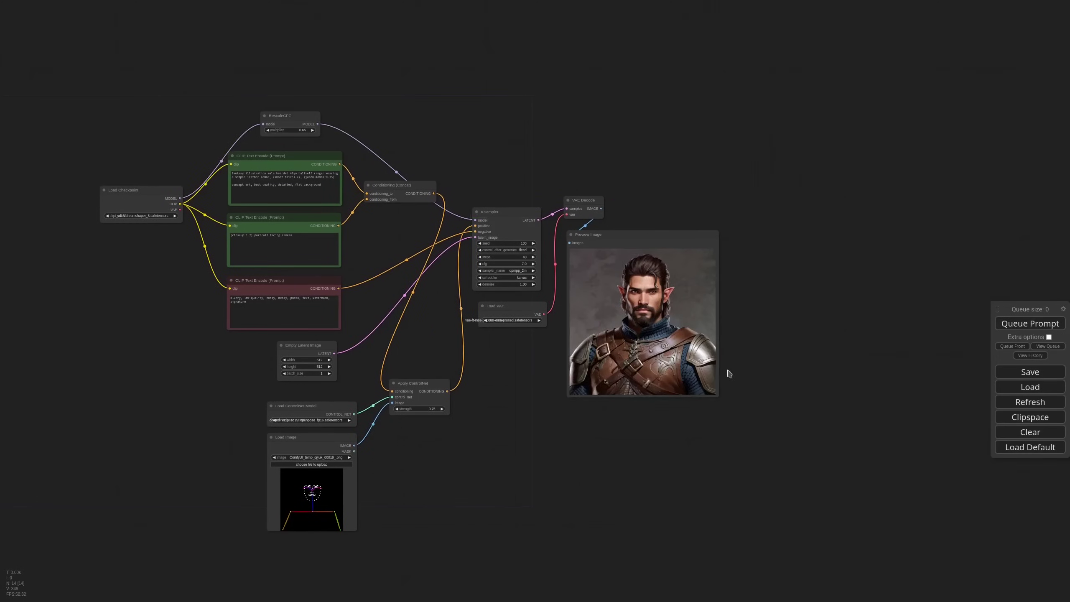
- Enlarge the Preview Image node to show the generated portrait bigger
drag(717, 395, 749, 417)
scroll(694, 301, up, 1)
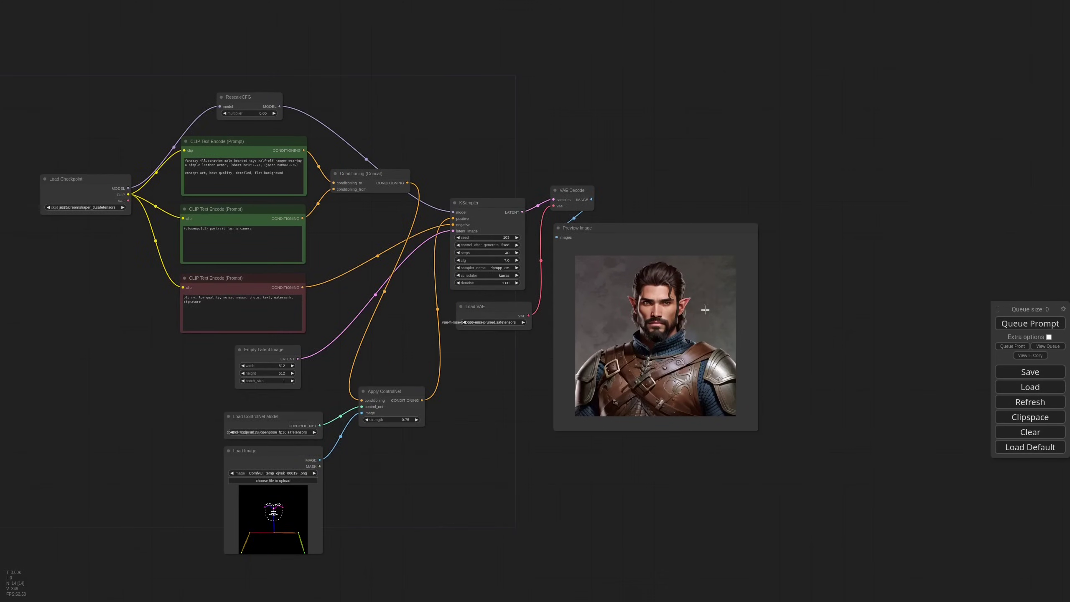
scroll(674, 318, up, 7)
scroll(674, 391, down, 3)
- Raise the KSampler seed stepwise to 110, generating new portraits along the way
click(444, 217)
click(444, 217)
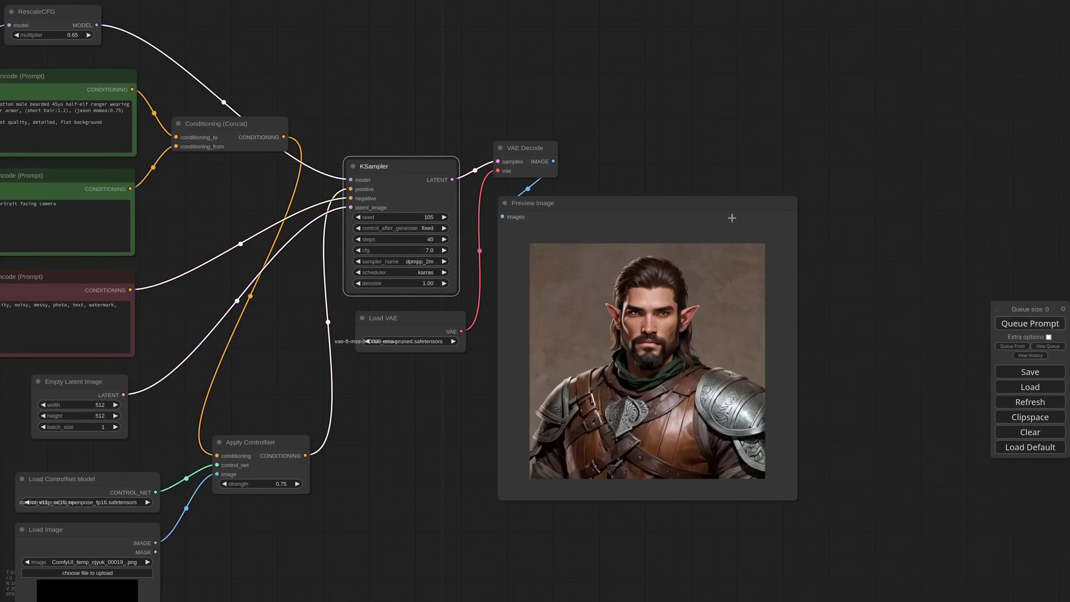
click(443, 217)
click(443, 217)
click(443, 217)
click(443, 217)
click(443, 217)
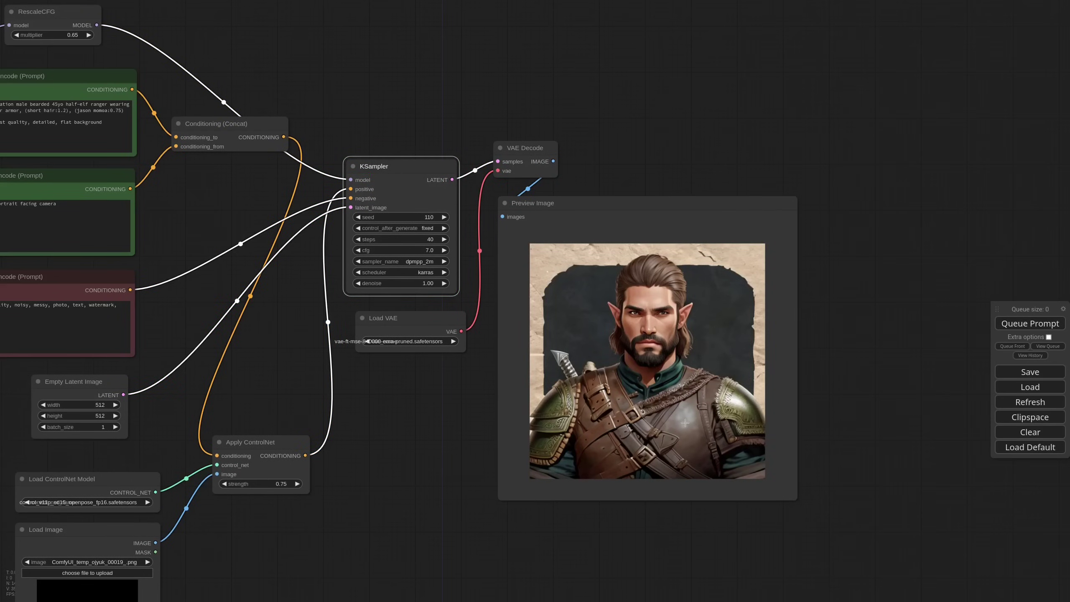
scroll(699, 369, up, 4)
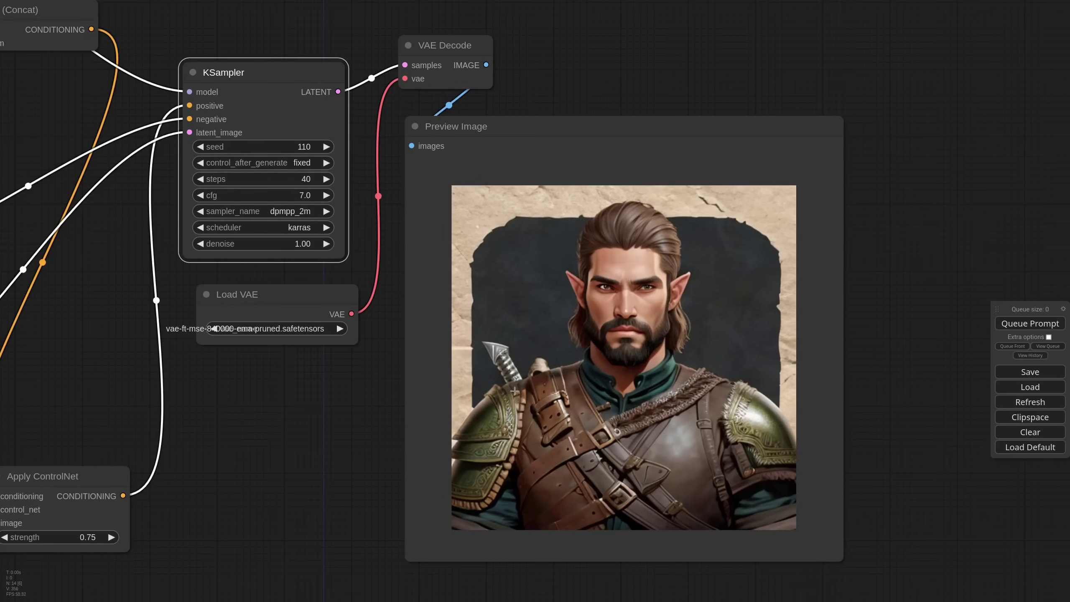
- Add an Upscale Image (using Model) node with a connected Load Upscale Model node set to 4x_foolhardy_Remacri.pth
scroll(636, 443, down, 3)
scroll(675, 442, down, 3)
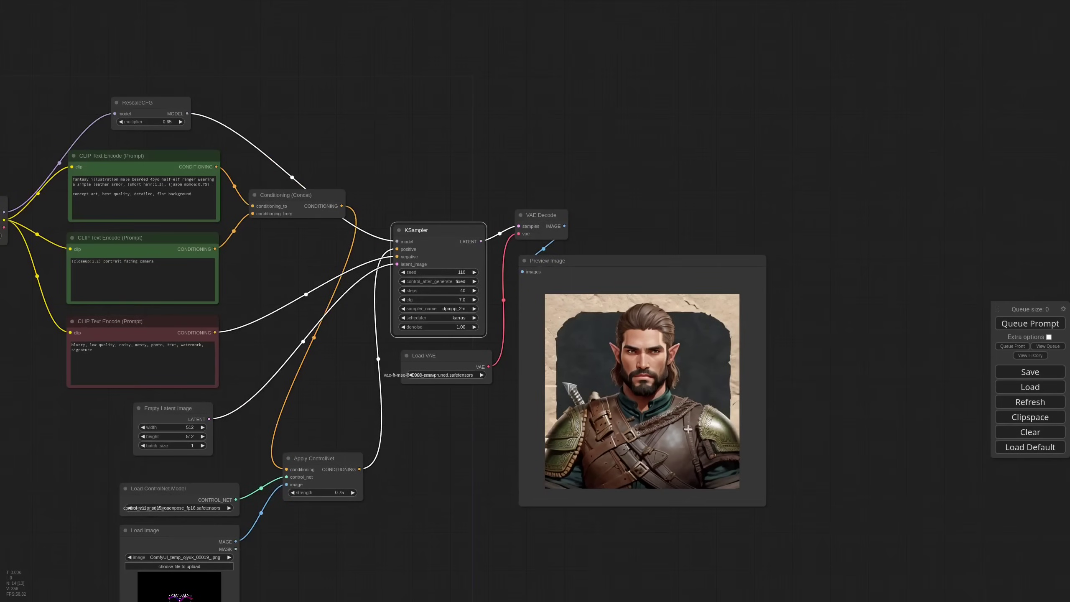
drag(689, 175, 564, 218)
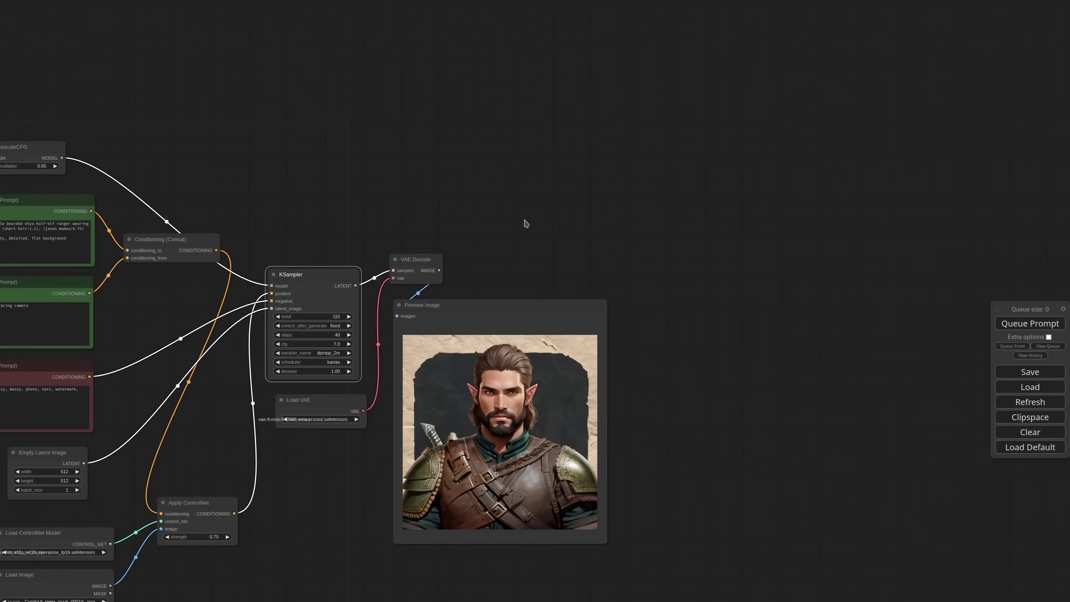
double_click(551, 211)
text(scale)
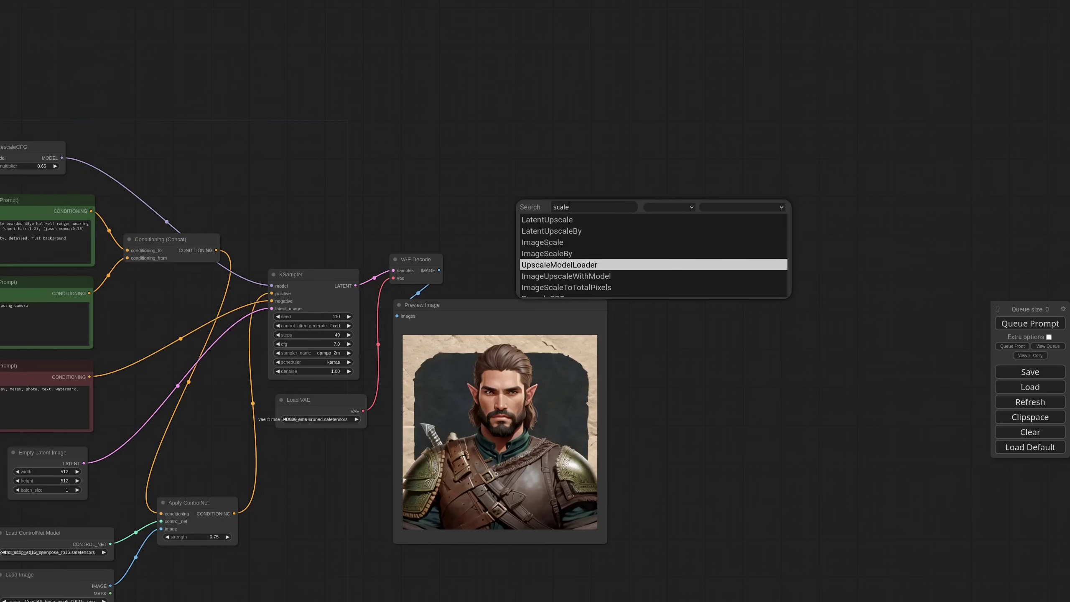
click(566, 276)
drag(615, 206, 604, 222)
scroll(590, 200, up, 5)
drag(521, 253, 439, 204)
click(489, 240)
click(404, 203)
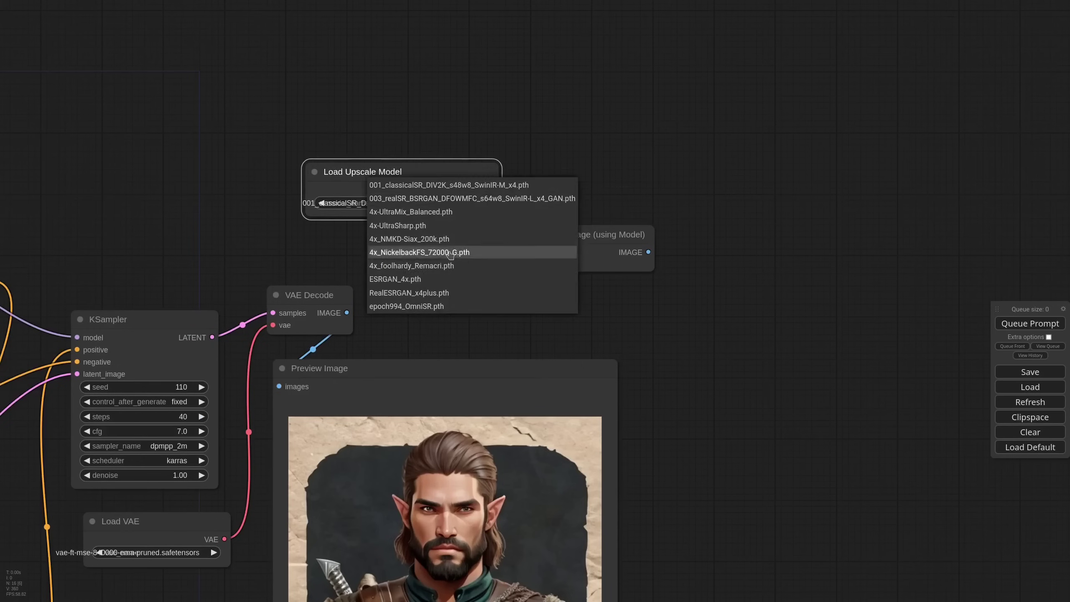
click(447, 266)
- Connect the VAE Decode image to Upscale Image (using Model) and position that node beside its model loader
scroll(469, 263, down, 3)
drag(378, 301, 508, 264)
drag(609, 261, 613, 238)
drag(600, 287, 487, 262)
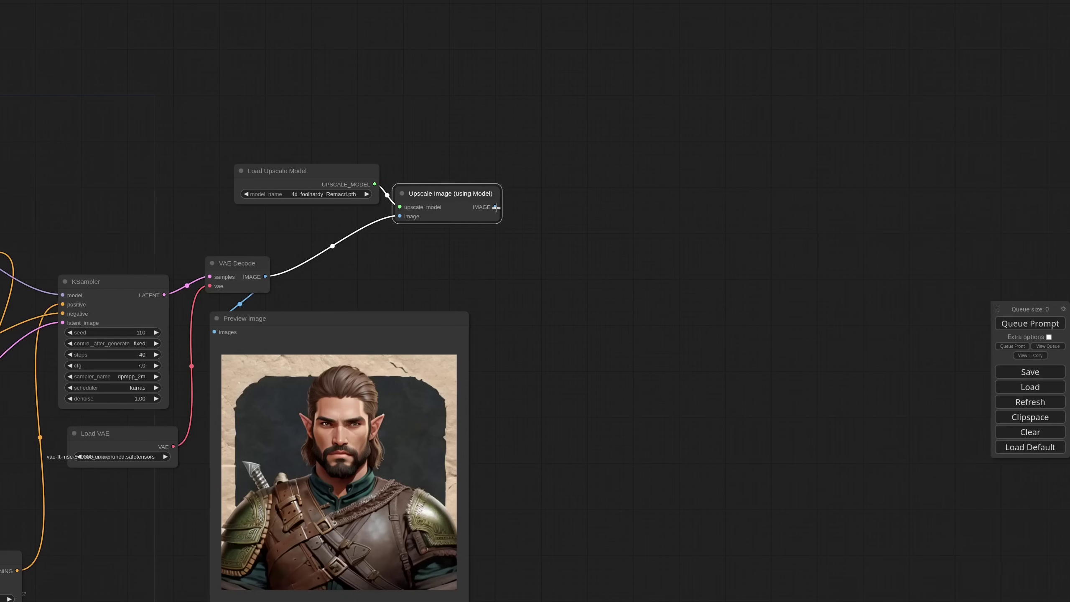
- Add an Upscale Image By node and feed it the image from Upscale Image (using Model)
double_click(537, 238)
text(sca)
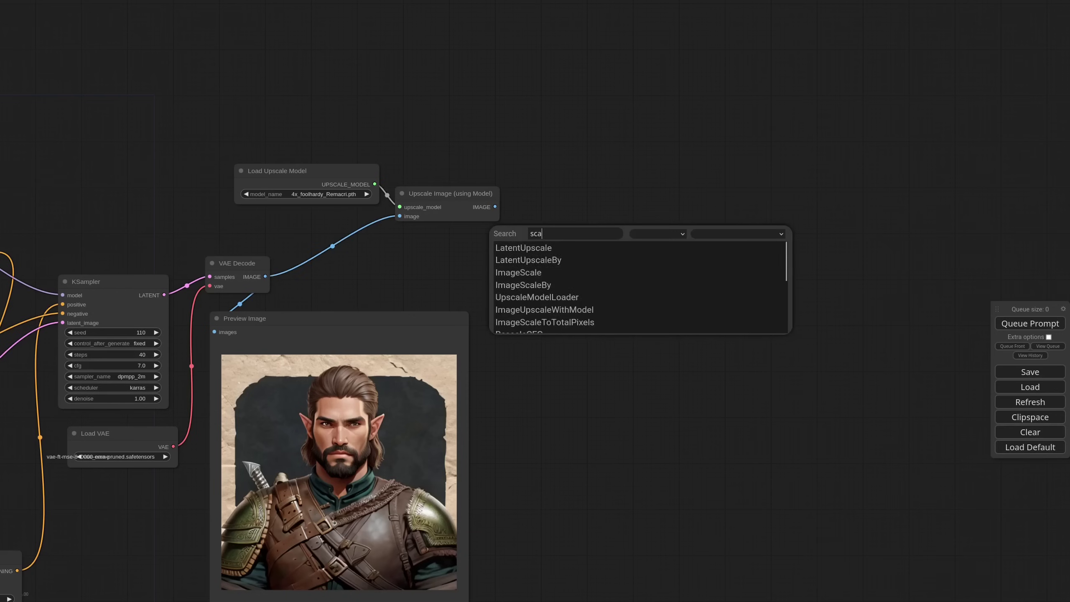
click(532, 286)
drag(495, 206, 540, 245)
- Set Upscale Image By to scale by 0.50 with the lanczos method and align it beside the model upscaler
click(649, 266)
key(ctrl+a)
text(.5)
key(Return)
drag(680, 275, 559, 189)
drag(671, 227, 549, 227)
scroll(550, 227, down, 1)
scroll(488, 207, up, 4)
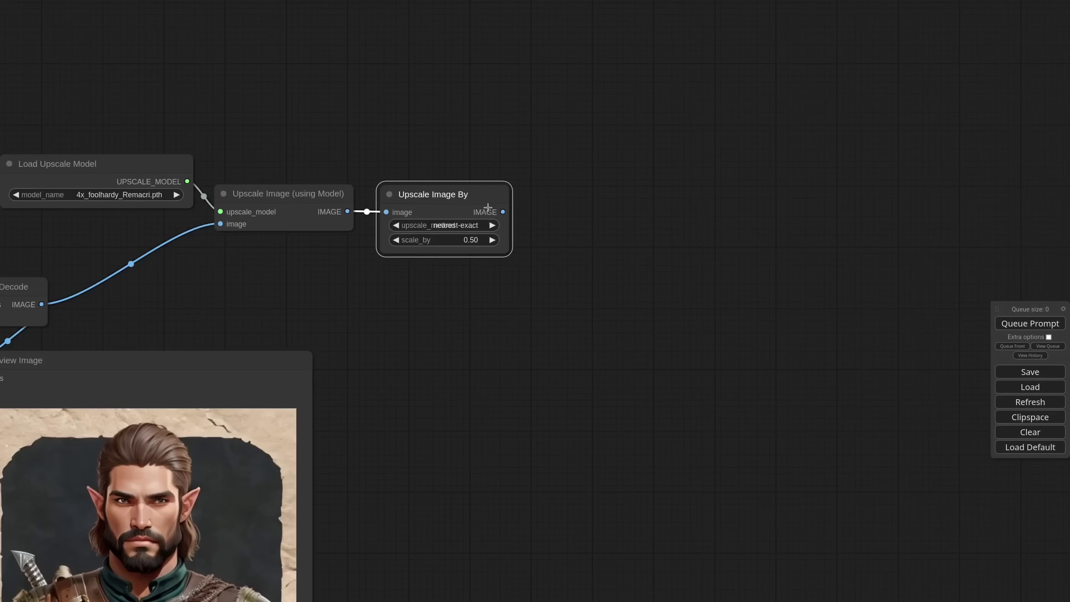
click(464, 226)
click(464, 272)
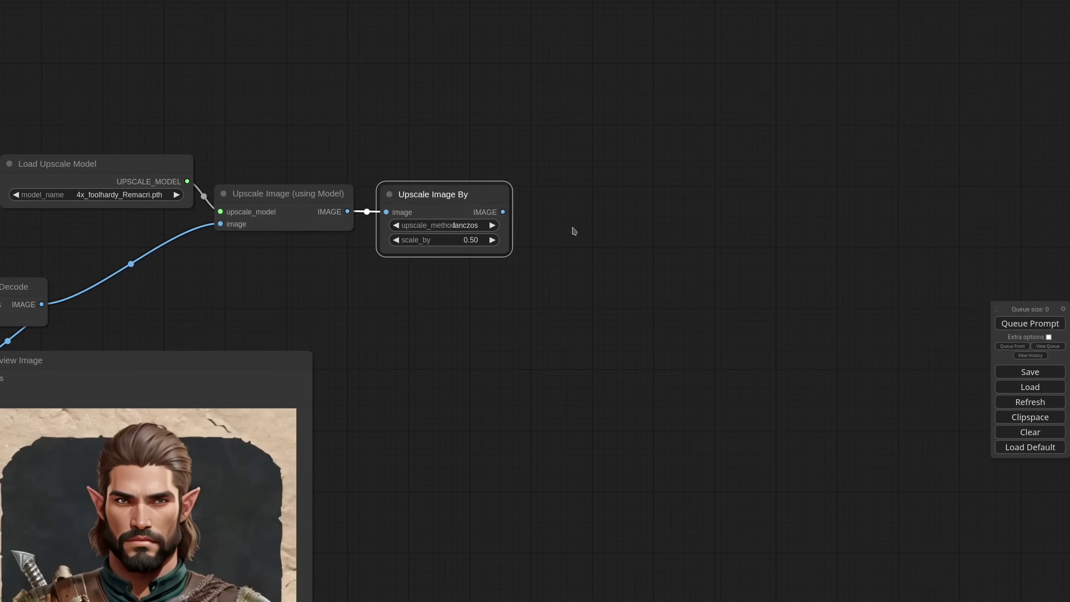
- Add an Image Contrast Adaptive Sharpening node and connect the Upscale Image By output to it
double_click(612, 229)
drag(649, 210, 587, 204)
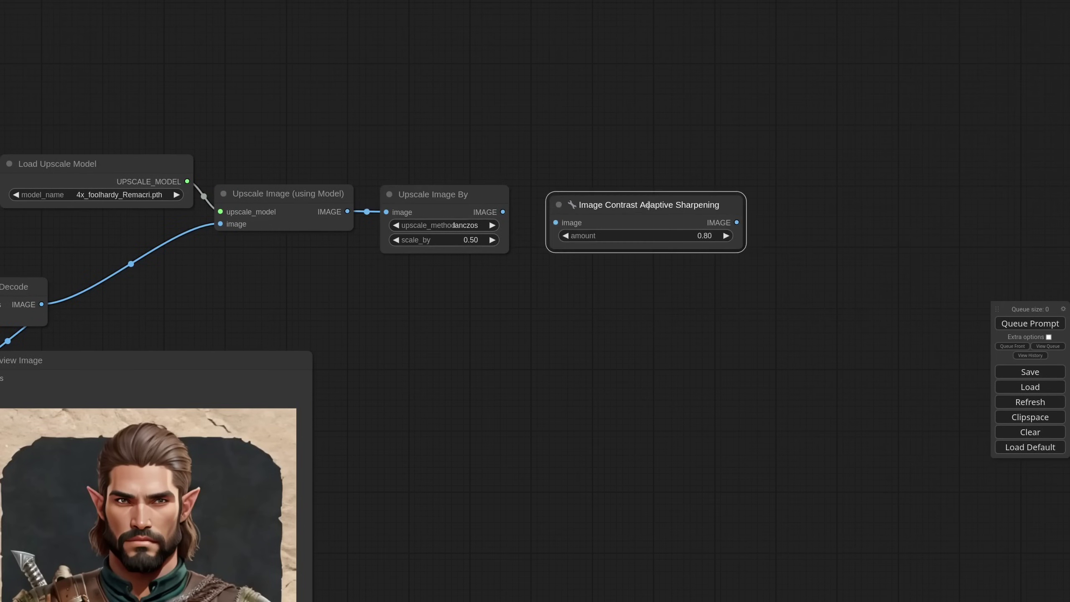
drag(503, 211, 553, 222)
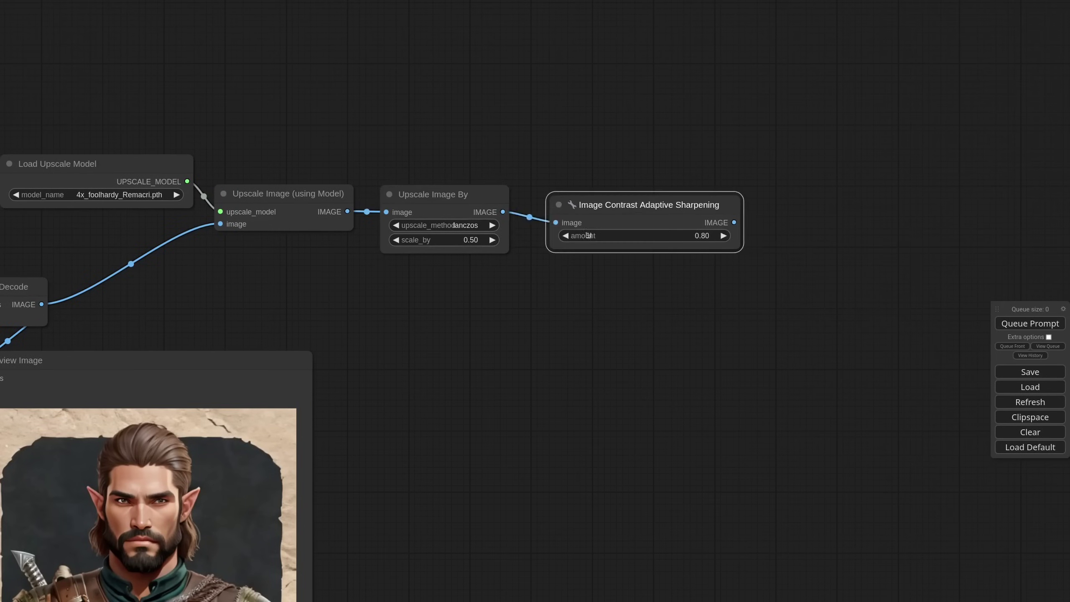
- Compact the upscaling nodes and add a VAE Encode node fed by the sharpened image and the Load VAE output
scroll(599, 275, down, 7)
drag(374, 215, 276, 214)
drag(439, 234, 357, 234)
drag(511, 236, 432, 245)
drag(616, 241, 518, 298)
click(531, 355)
drag(250, 407, 492, 313)
- Duplicate the KSampler with its connections after VAE Encode and connect the encoded latent to the copy
click(207, 294)
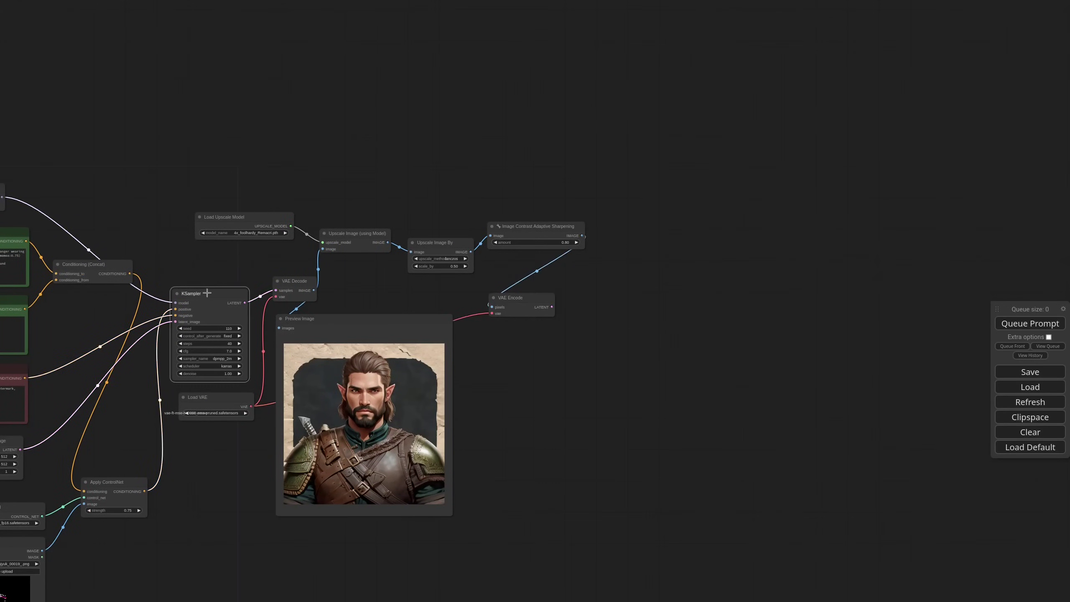
click(616, 301)
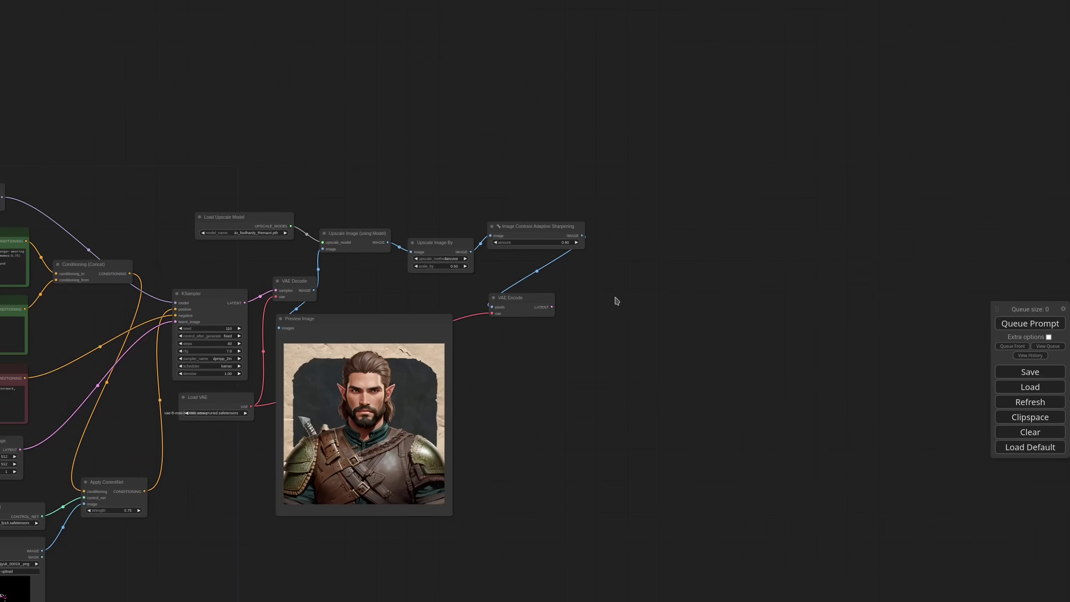
key(ctrl+shift+v)
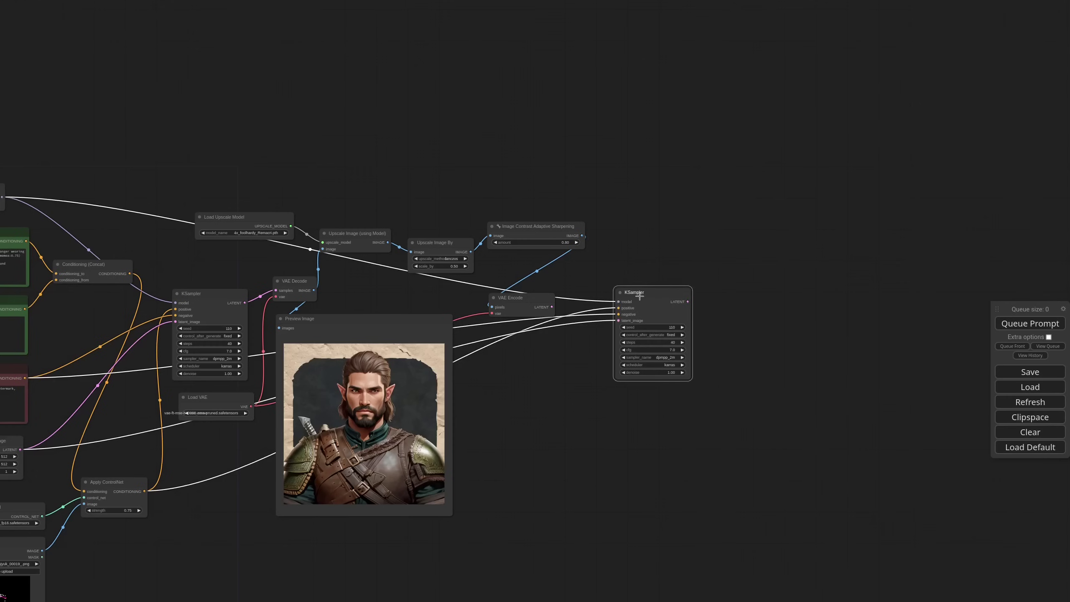
drag(636, 293, 614, 318)
drag(552, 307, 597, 346)
- Set the second KSampler's seed to 804 and its steps to 20
drag(624, 319, 863, 265)
scroll(667, 349, up, 8)
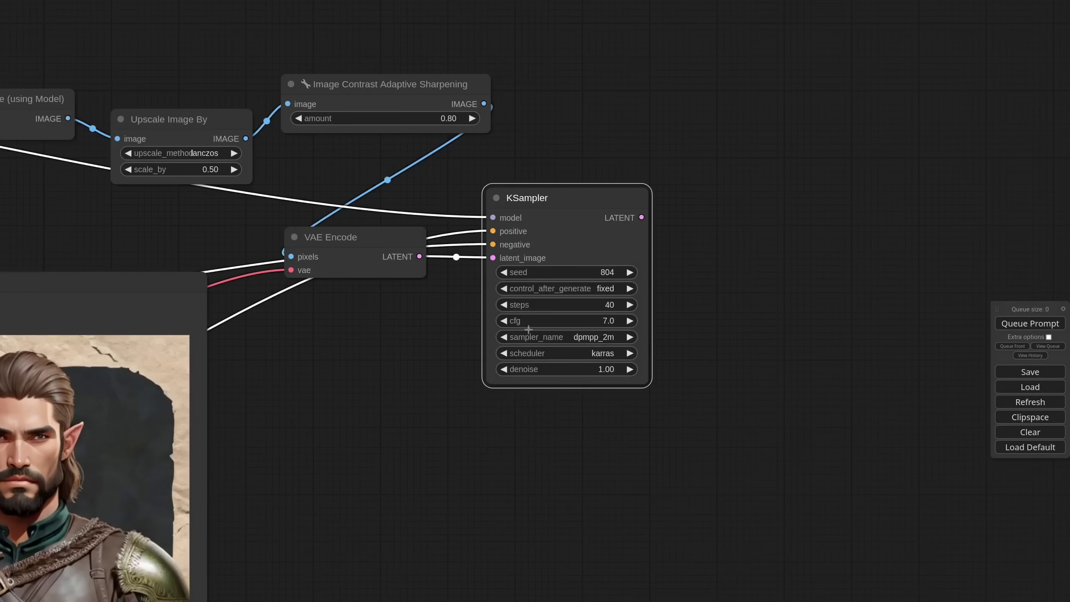
click(607, 305)
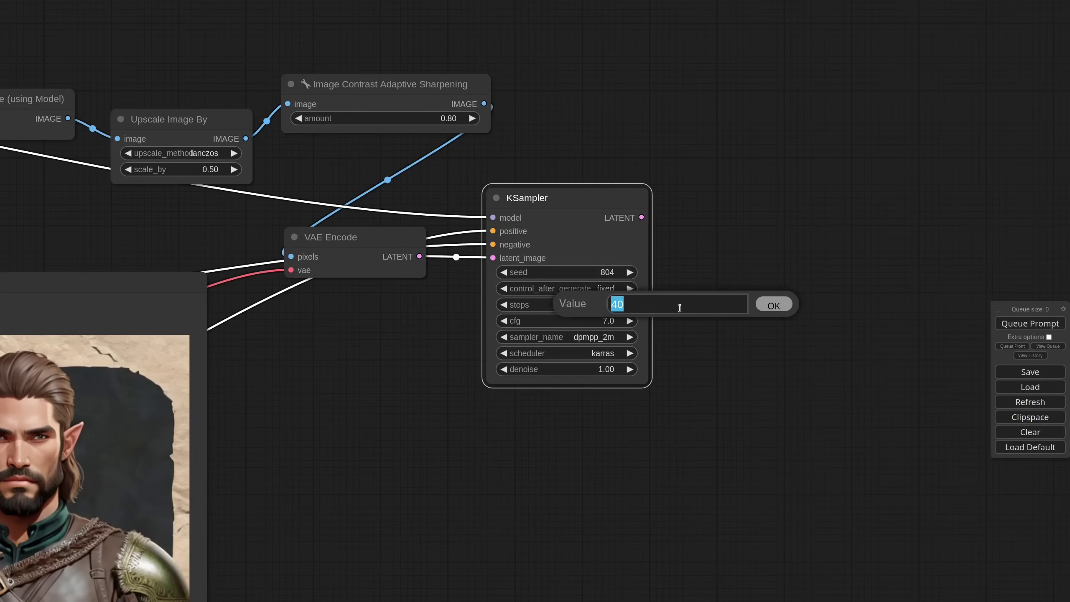
text(20)
key(Return)
scroll(464, 443, down, 3)
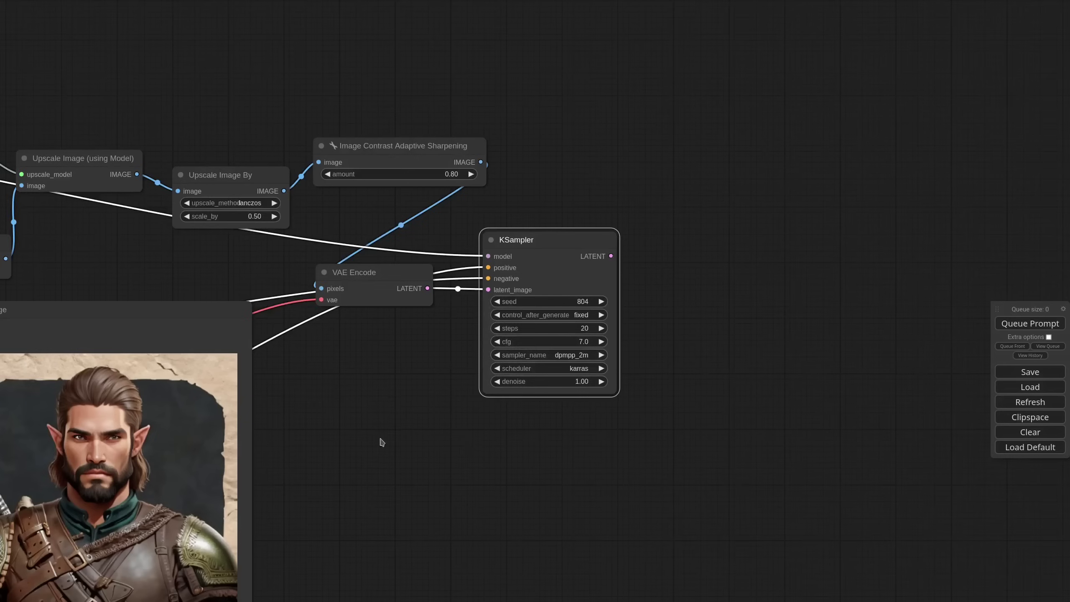
drag(263, 273, 263, 269)
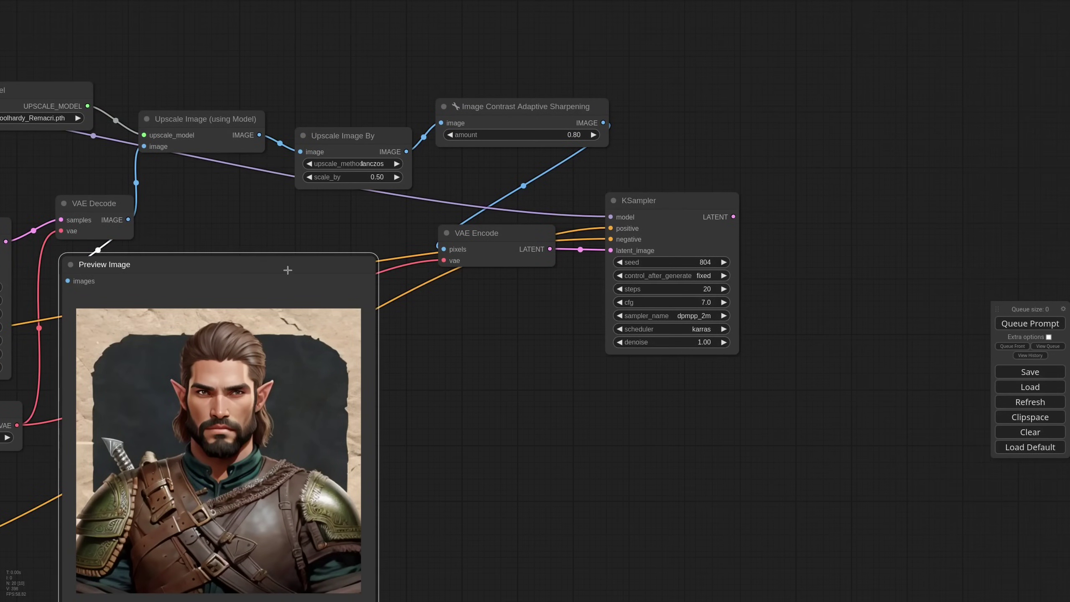
drag(288, 267, 284, 273)
- Add a VAE Decode node after the second KSampler and connect the Load VAE output to it
scroll(822, 295, down, 2)
drag(821, 295, 653, 306)
drag(580, 241, 633, 230)
click(652, 284)
scroll(708, 305, down, 3)
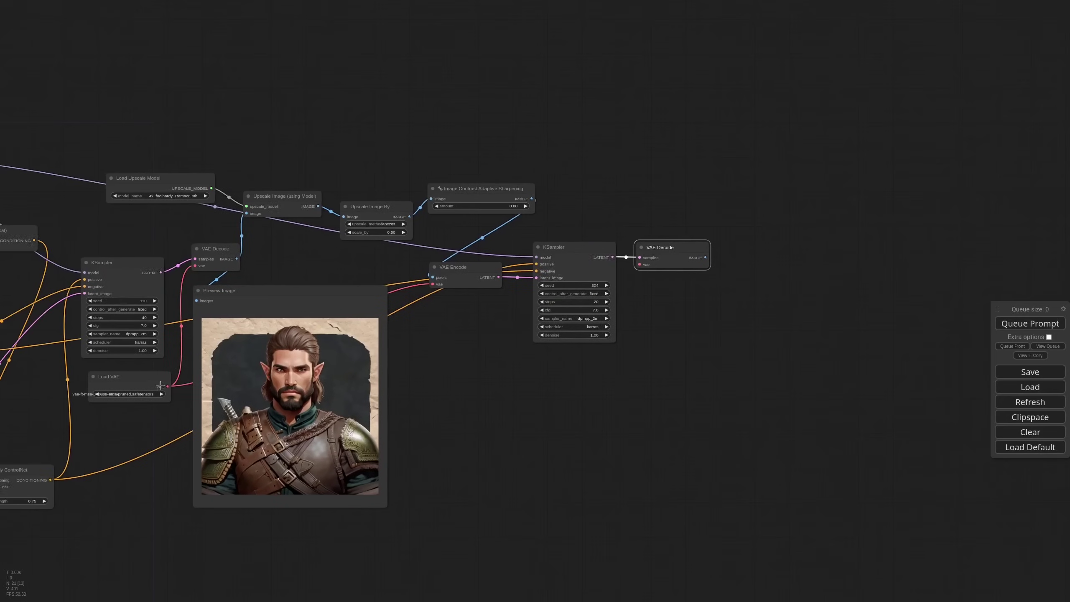
drag(167, 386, 640, 265)
- Add a Preview Image node to the second VAE Decode output and queue the prompt
drag(705, 258, 776, 252)
click(788, 312)
click(1027, 325)
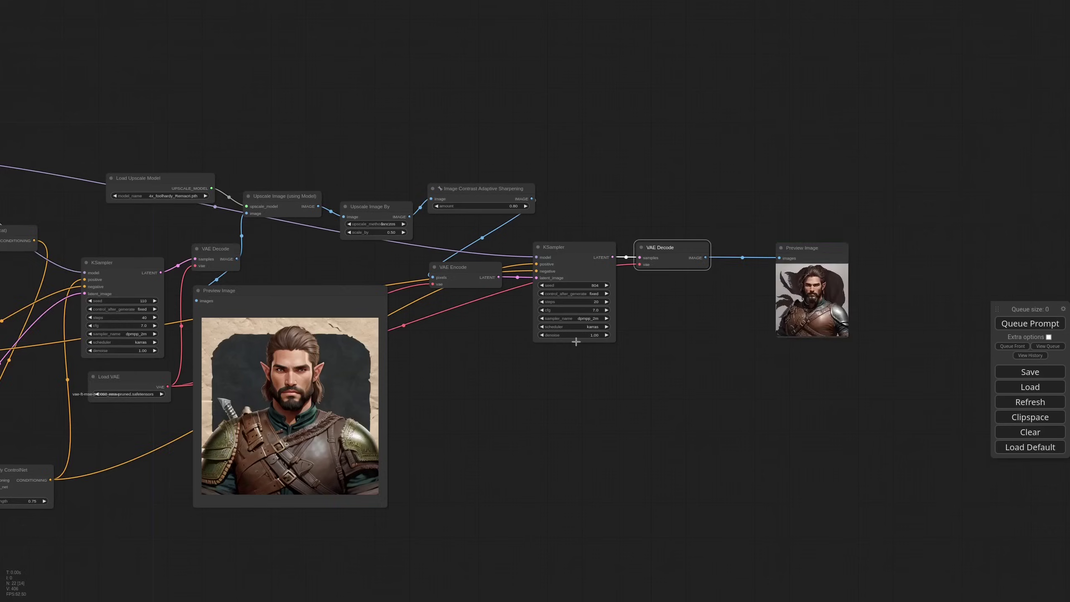
- Set the second KSampler's denoise to 0.50 and queue the prompt
scroll(580, 339, up, 9)
click(548, 329)
text(0.5)
key(Return)
scroll(738, 313, down, 5)
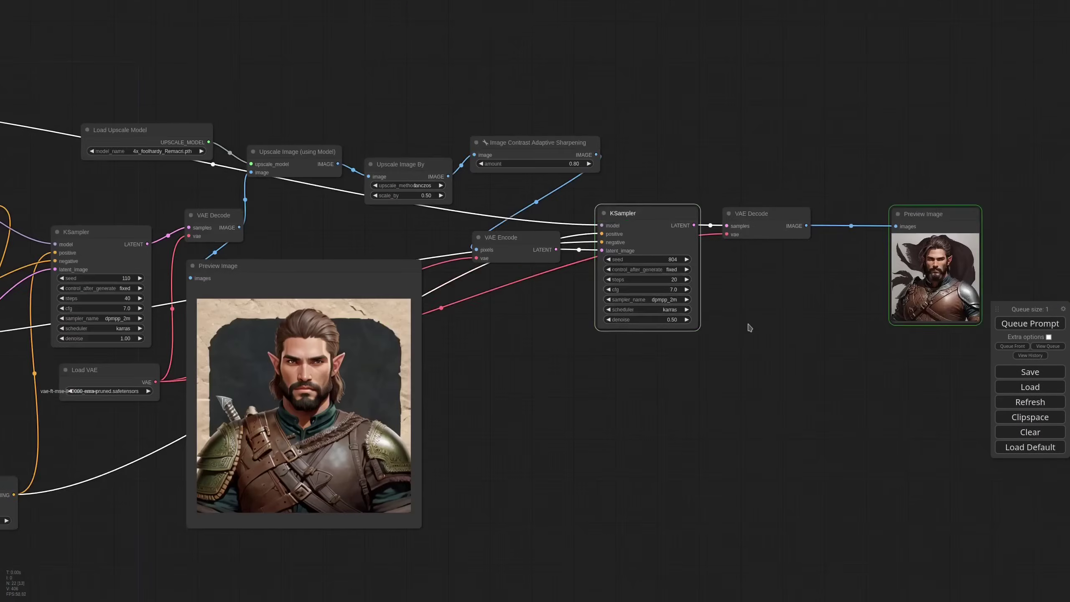
- Move the second Preview Image node beside the first preview and enlarge it to compare the upscaled portrait
drag(915, 289, 784, 599)
drag(857, 524, 806, 410)
drag(729, 480, 779, 573)
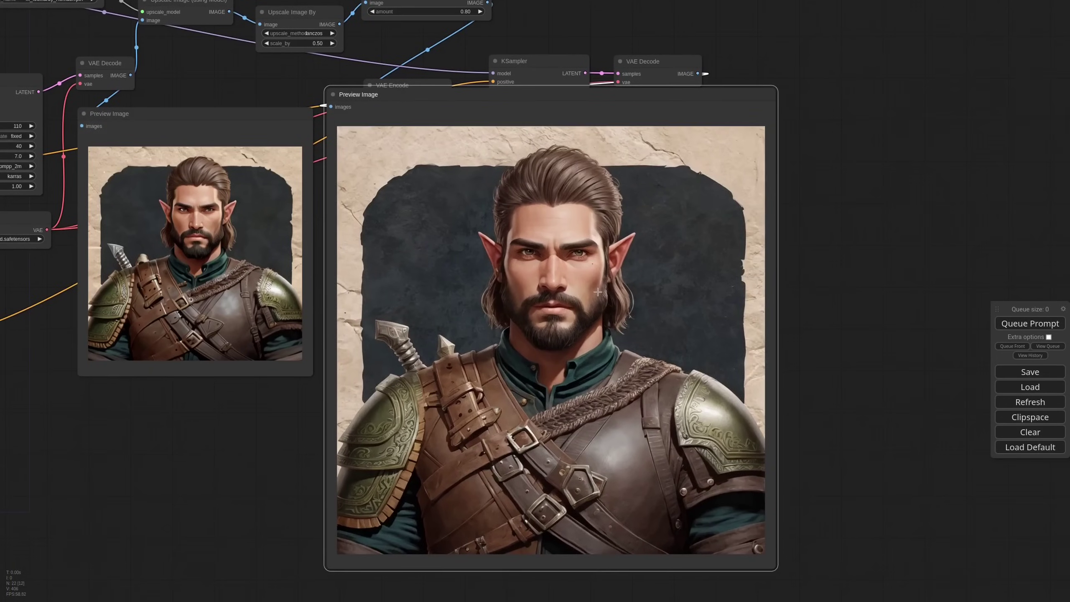
scroll(573, 327, up, 4)
scroll(574, 327, down, 10)
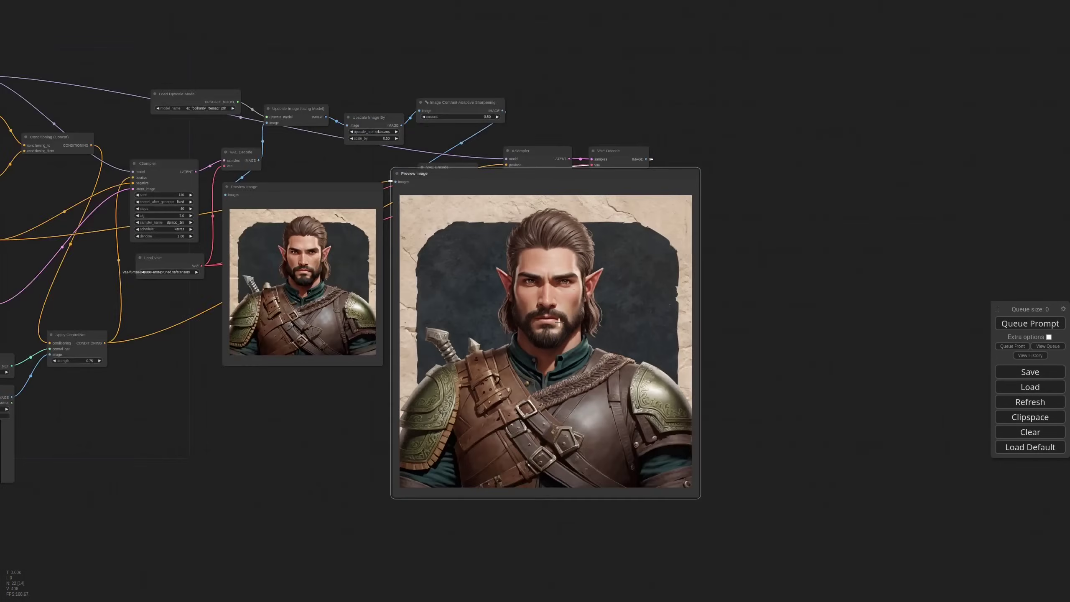
- Move the enlarged portrait's Preview Image node below the second VAE Decode node
drag(559, 322, 744, 168)
drag(794, 127, 630, 167)
drag(571, 223, 496, 248)
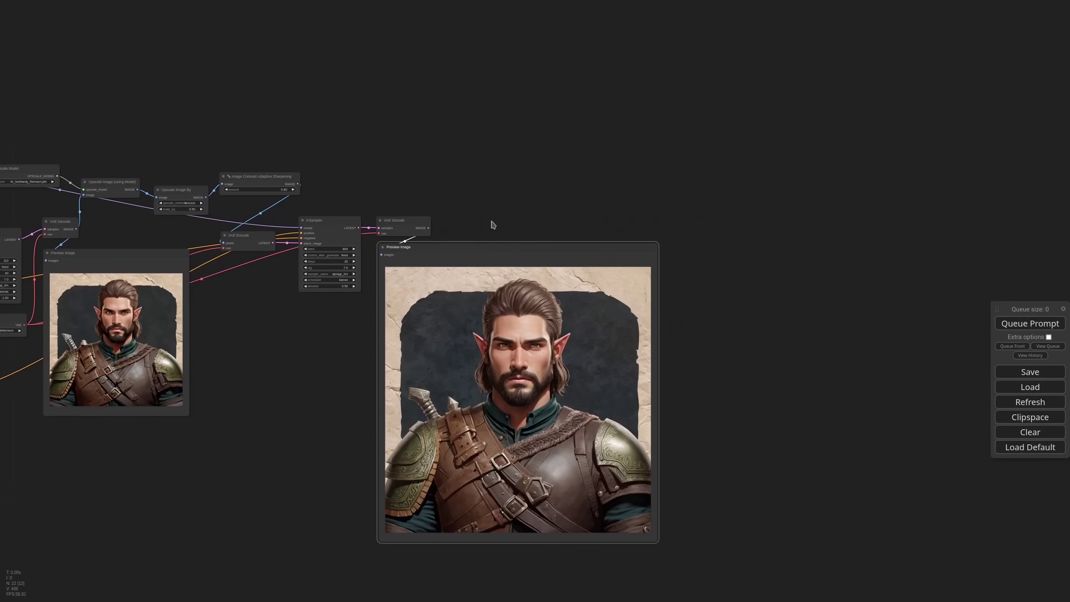
- Add an ImageCrop+ node above the large portrait preview and connect the second VAE Decode image output to it
scroll(482, 203, up, 4)
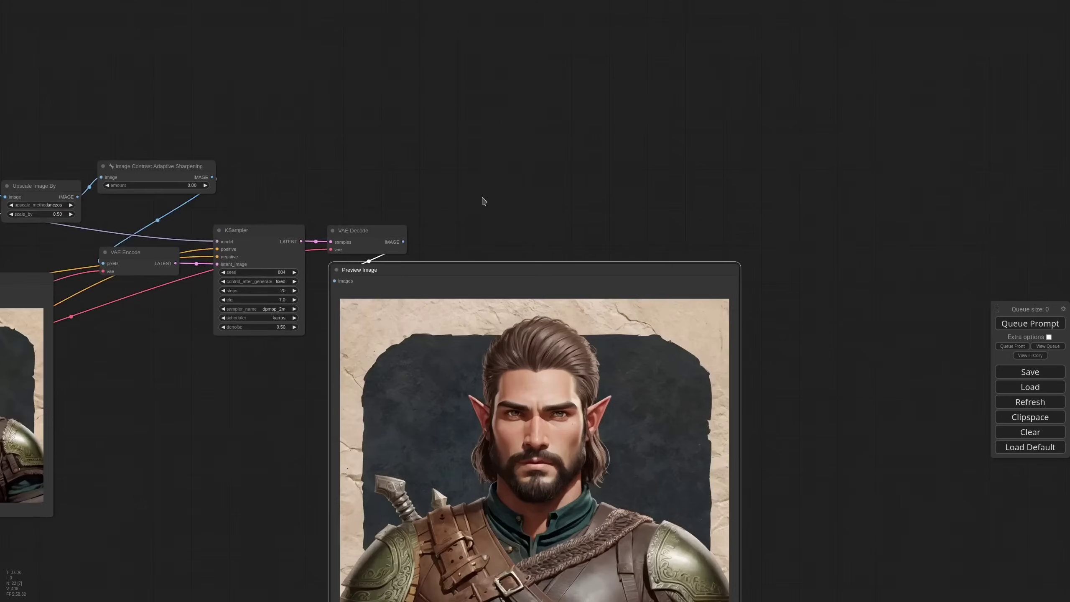
double_click(482, 152)
text(crop)
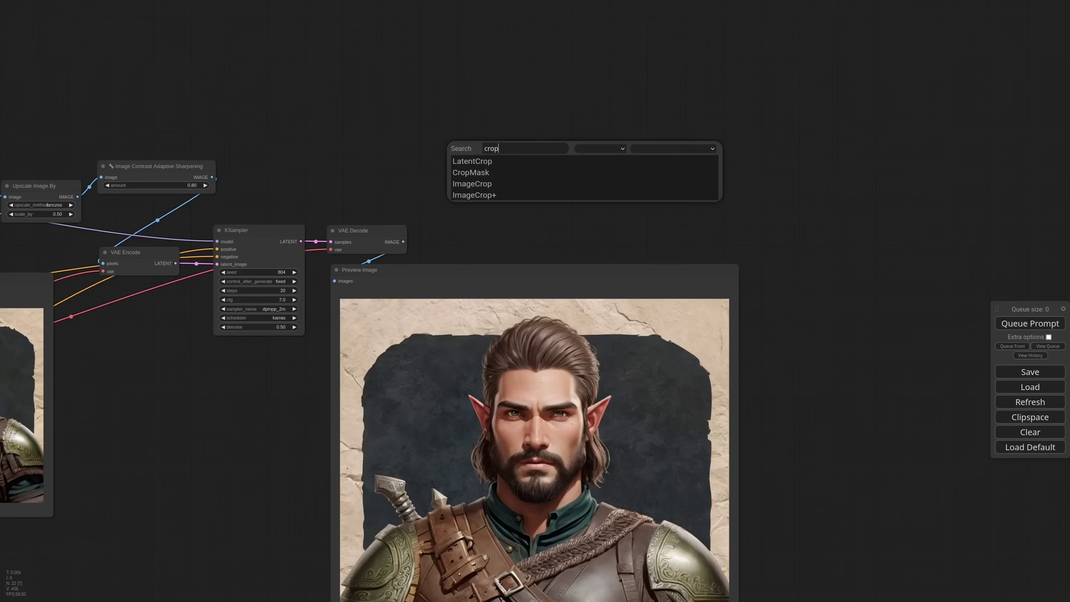
click(504, 200)
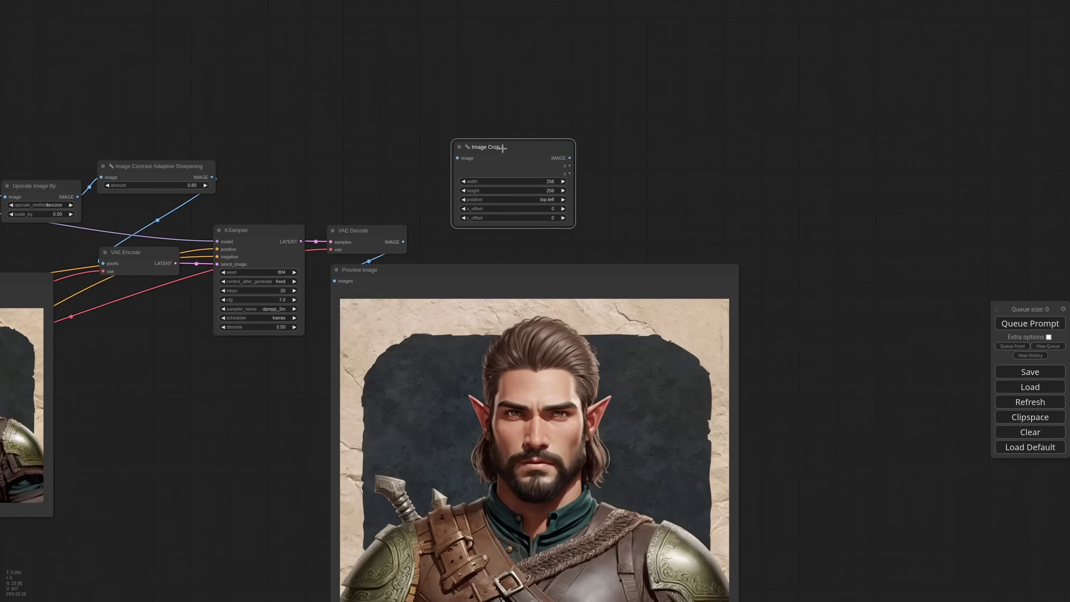
drag(403, 242, 457, 158)
- Attach a Preview Image node to the Image Crop output and place it beside the crop node
mouse_move(602, 169)
mouse_down()
mouse_move(501, 263)
mouse_move(596, 177)
mouse_up()
click(611, 248)
drag(635, 169, 569, 169)
- Add a basic ImageCrop node directly above the connected Image Crop node
double_click(402, 162)
text(imagecrop)
click(438, 172)
drag(474, 161, 423, 170)
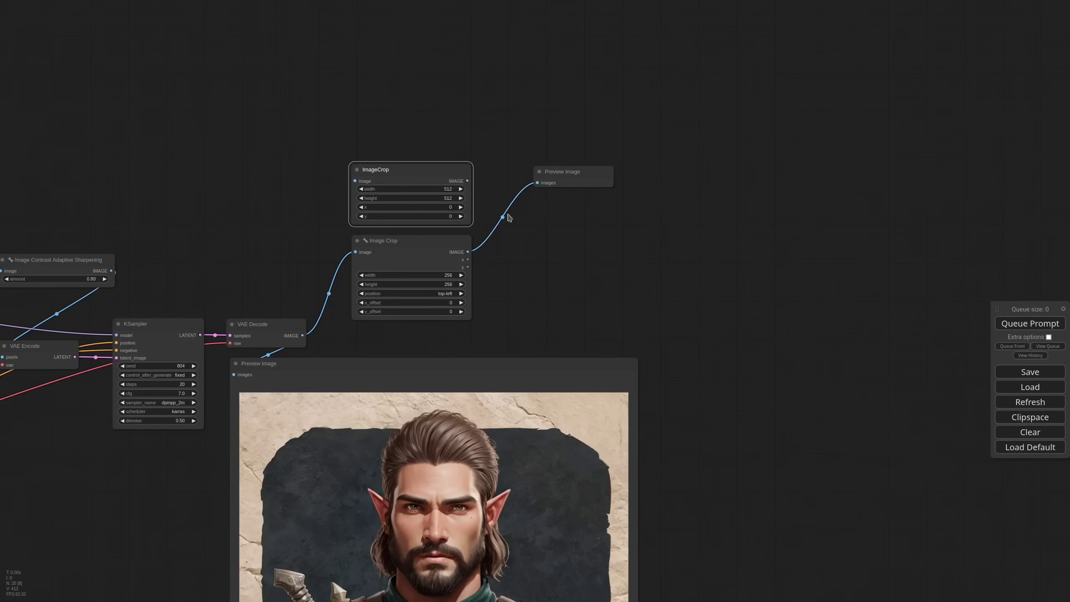
- Set the connected Image Crop node's position to top-center and queue the prompt
scroll(492, 278, up, 5)
click(408, 305)
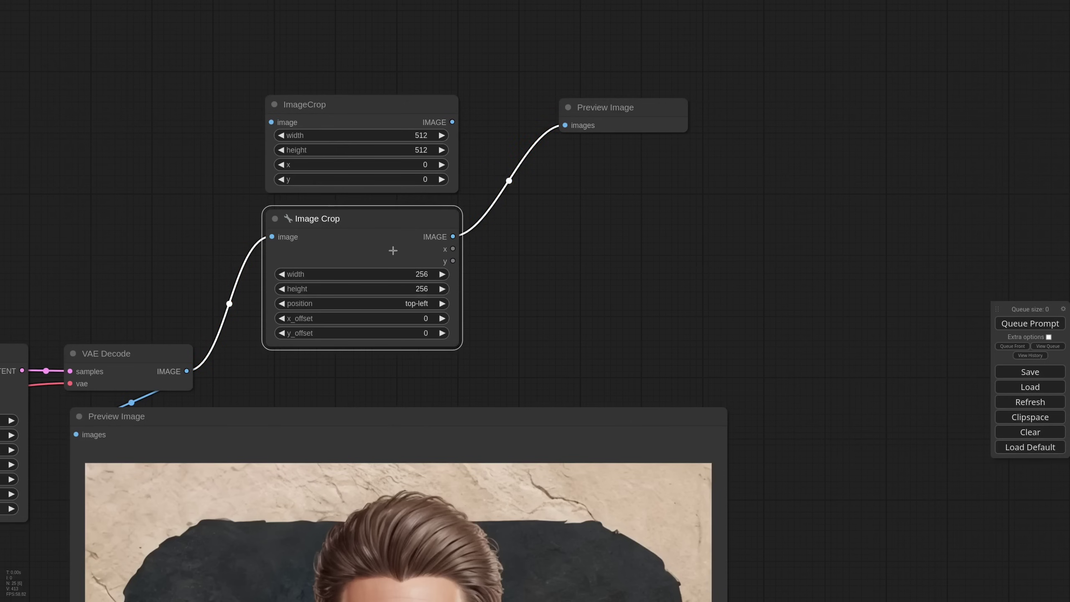
click(389, 303)
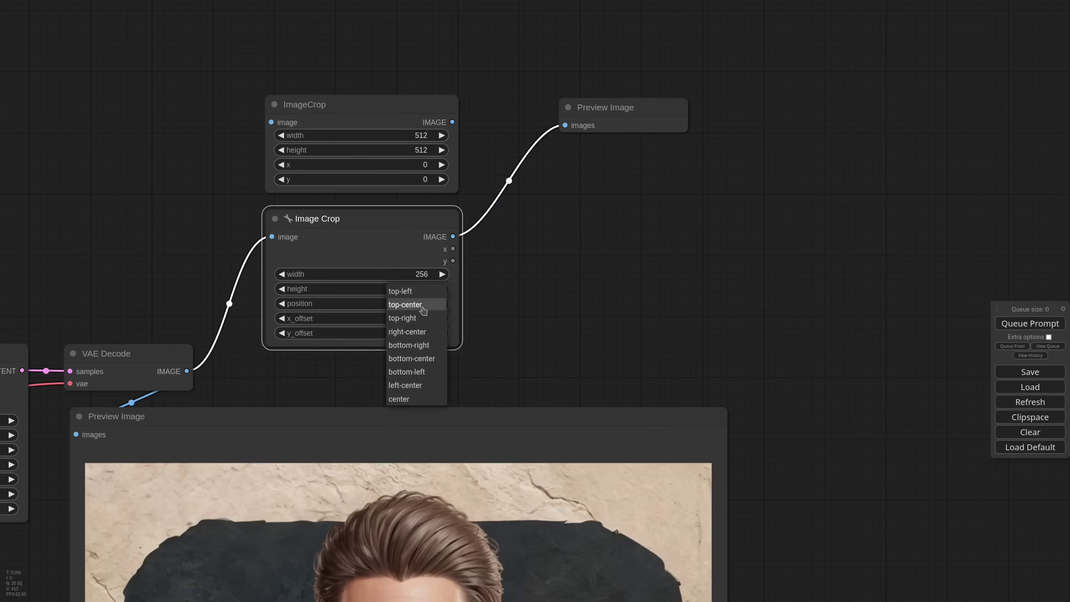
click(405, 306)
scroll(569, 231, down, 3)
key(ctrl+Return)
scroll(523, 168, up, 3)
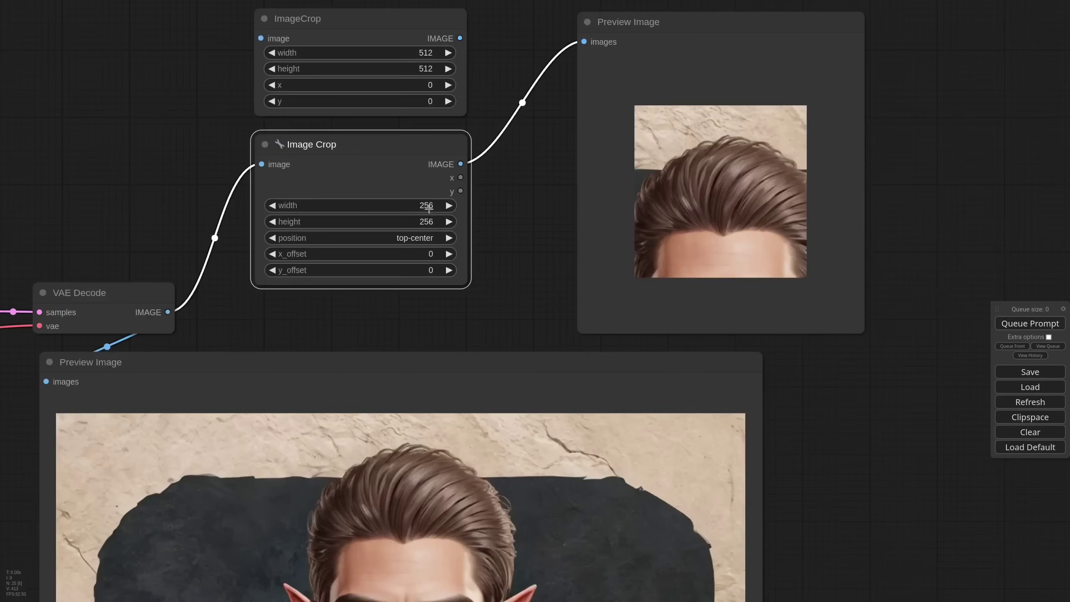
- Set the connected Image Crop node's width and height to 512
click(379, 211)
text(512)
key(Return)
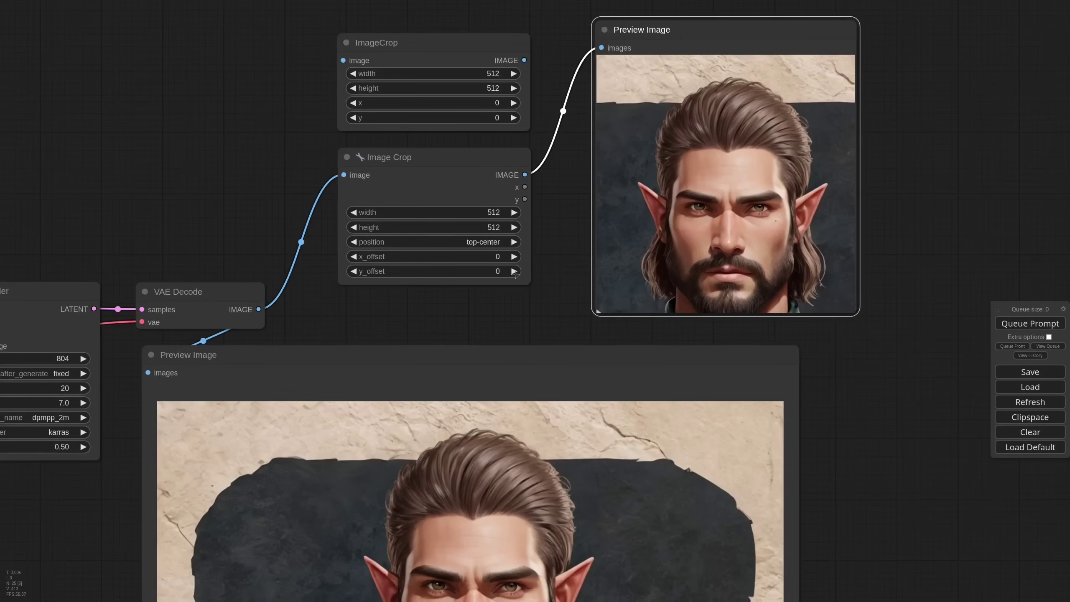
- Set the Image Crop y_offset to 20 and queue the prompt
click(452, 271)
text(20)
key(Return)
key(ctrl+Return)
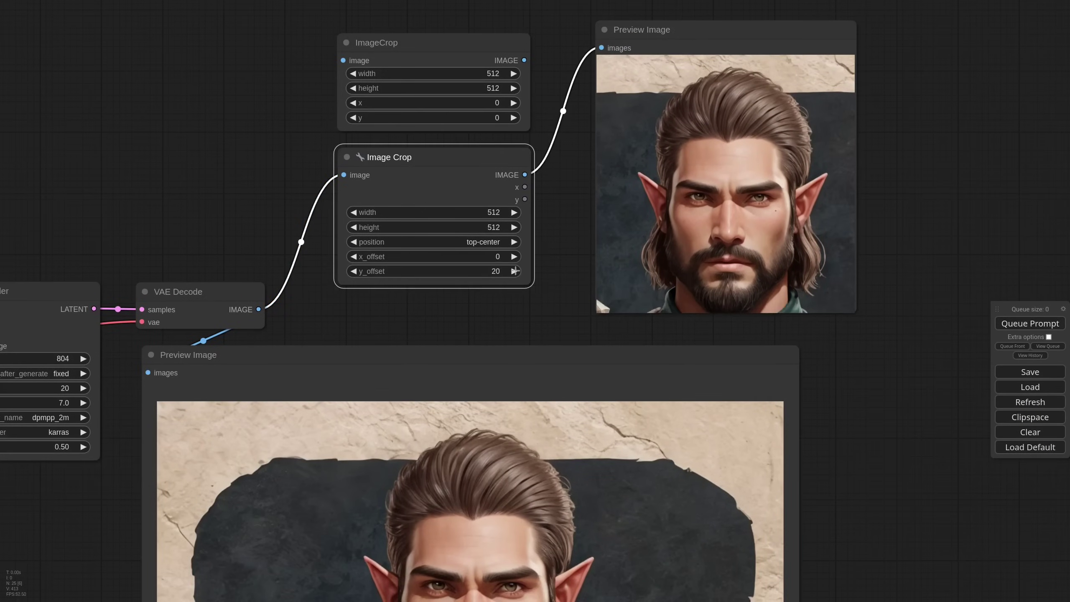
- Raise the Image Crop y_offset to 26 and queue the prompt
click(515, 271)
click(516, 271)
click(515, 271)
click(516, 271)
click(516, 271)
click(516, 271)
click(1016, 324)
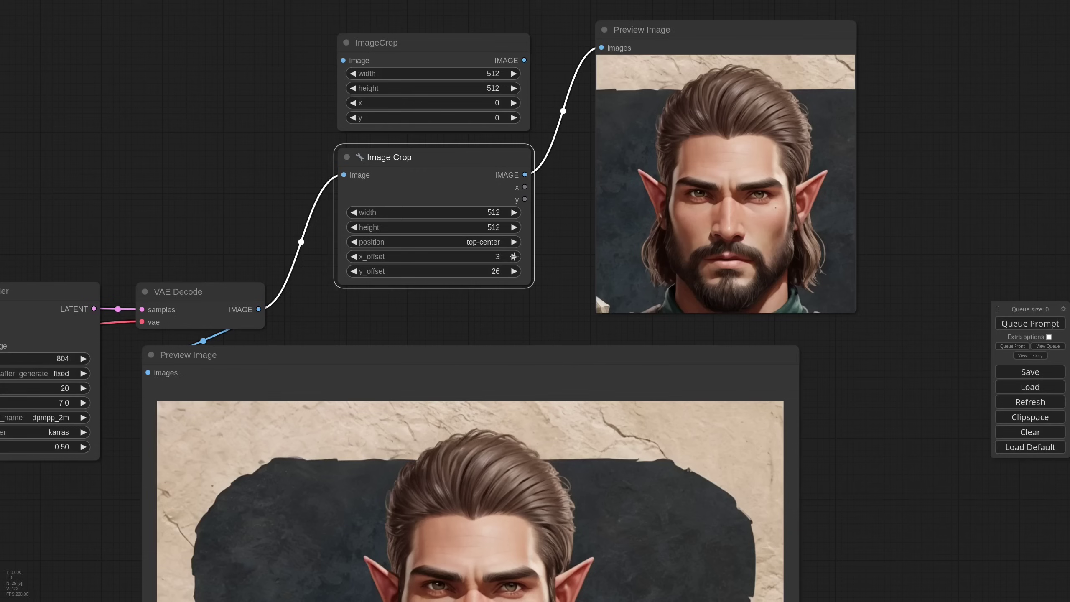
- Set the Image Crop x_offset to 8 and y_offset to 38, queueing the prompt to check the face framing
click(514, 256)
click(1015, 324)
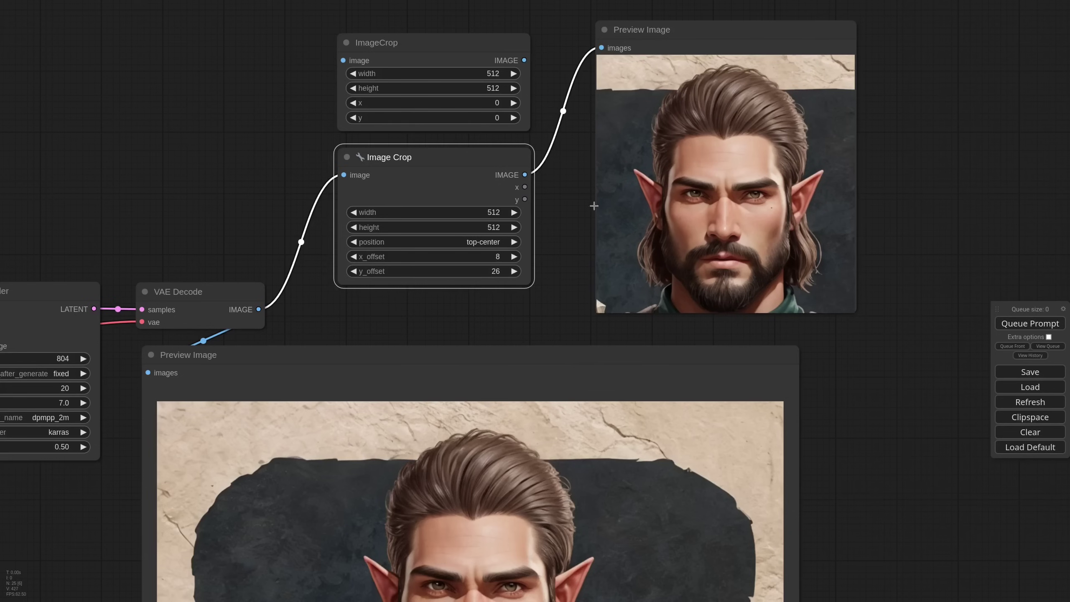
click(515, 271)
click(516, 270)
click(1015, 324)
click(516, 271)
click(516, 271)
click(1015, 324)
- Delete the unconnected ImageCrop node
drag(570, 192, 572, 234)
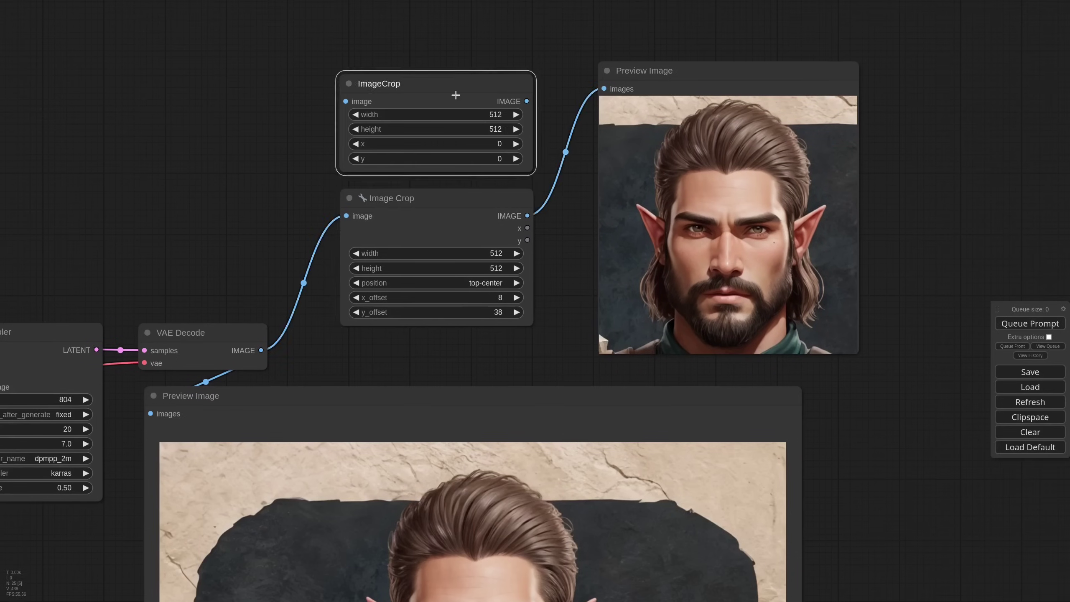
click(453, 55)
key(Delete)
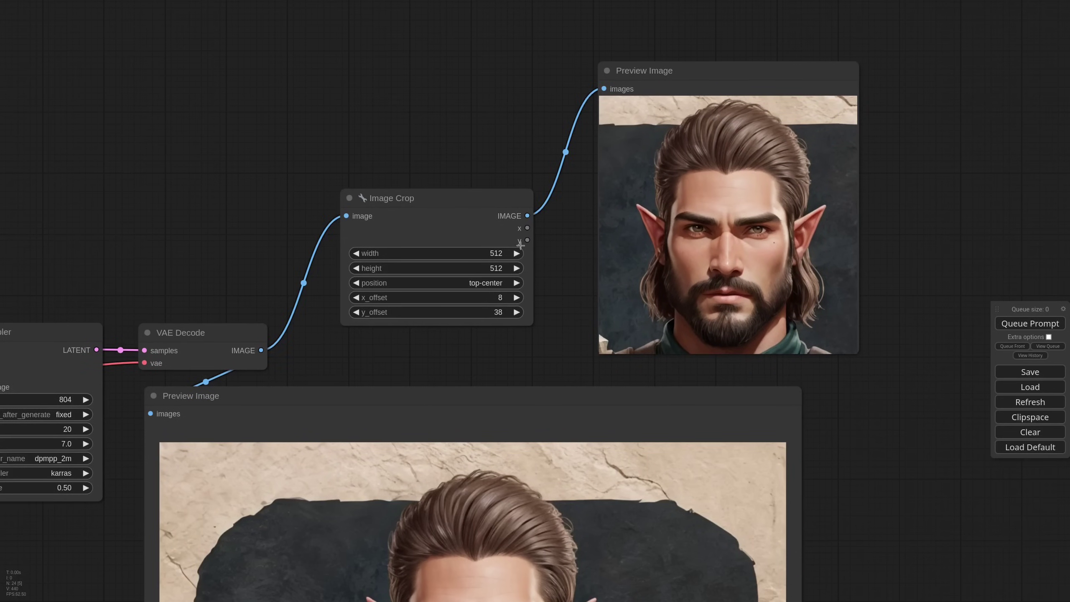
- Arrange the Image Crop node and the cropped face preview neatly above the large portrait preview
scroll(556, 242, down, 6)
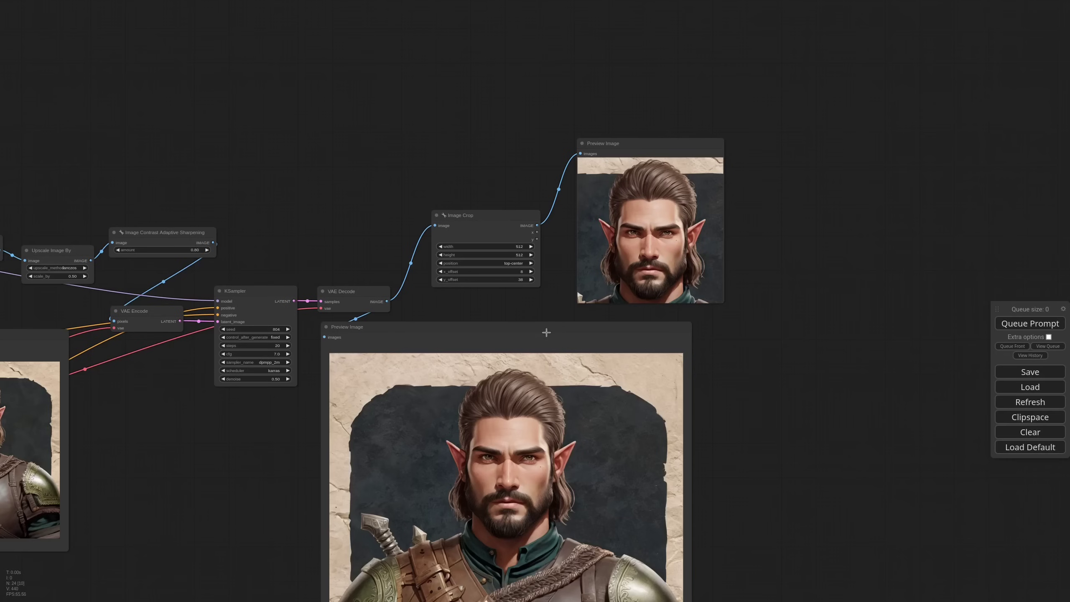
drag(547, 332, 546, 337)
scroll(541, 306, down, 5)
drag(516, 246, 497, 251)
mouse_move(613, 208)
mouse_down()
mouse_move(572, 209)
mouse_move(593, 209)
mouse_up()
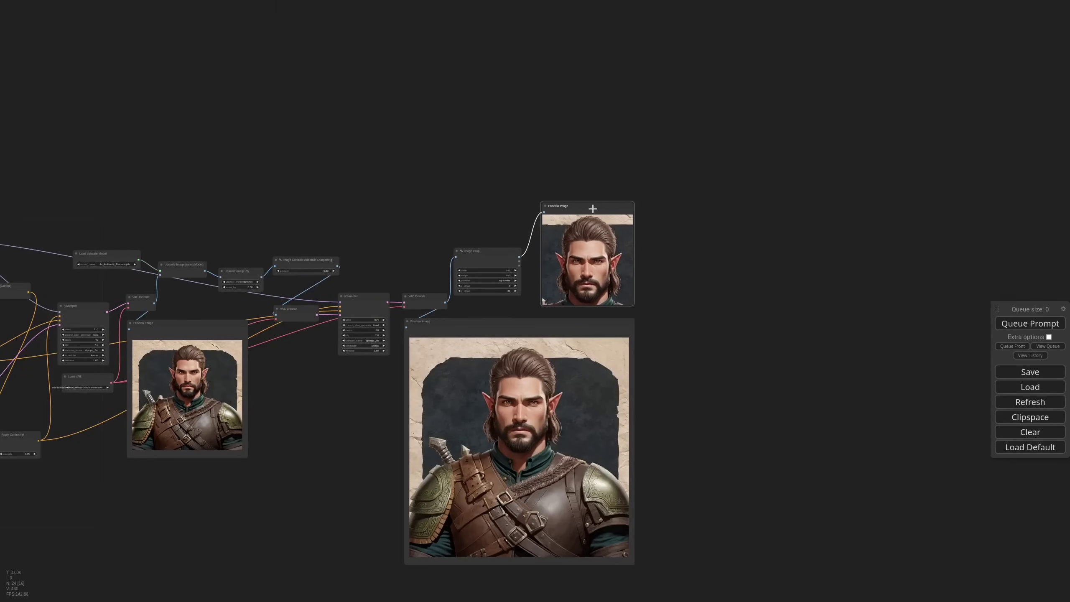
scroll(613, 295, up, 5)
scroll(581, 294, down, 3)
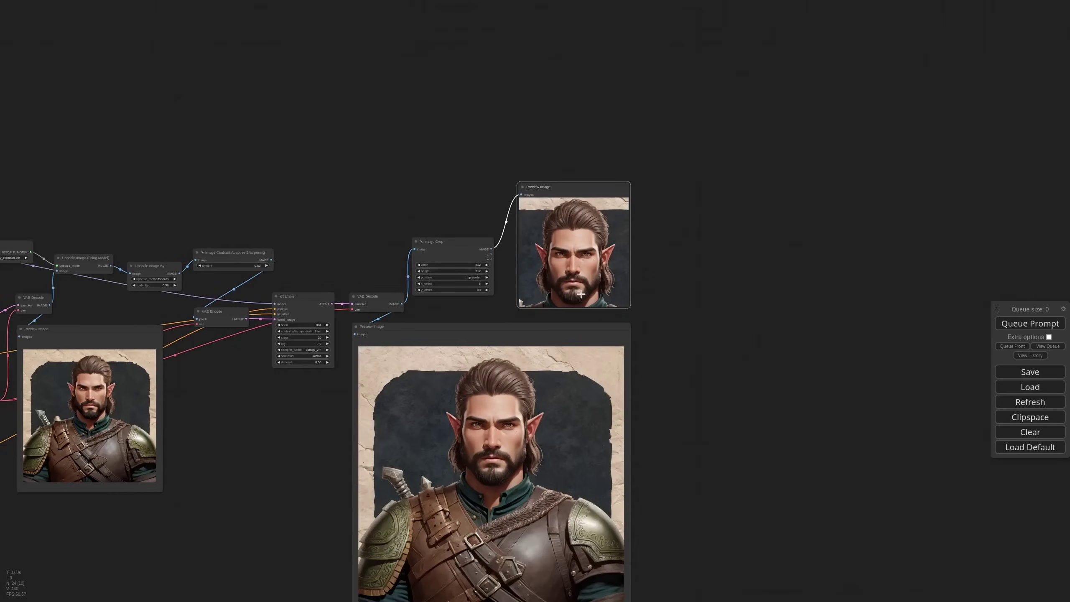
drag(572, 188, 576, 185)
scroll(461, 187, down, 2)
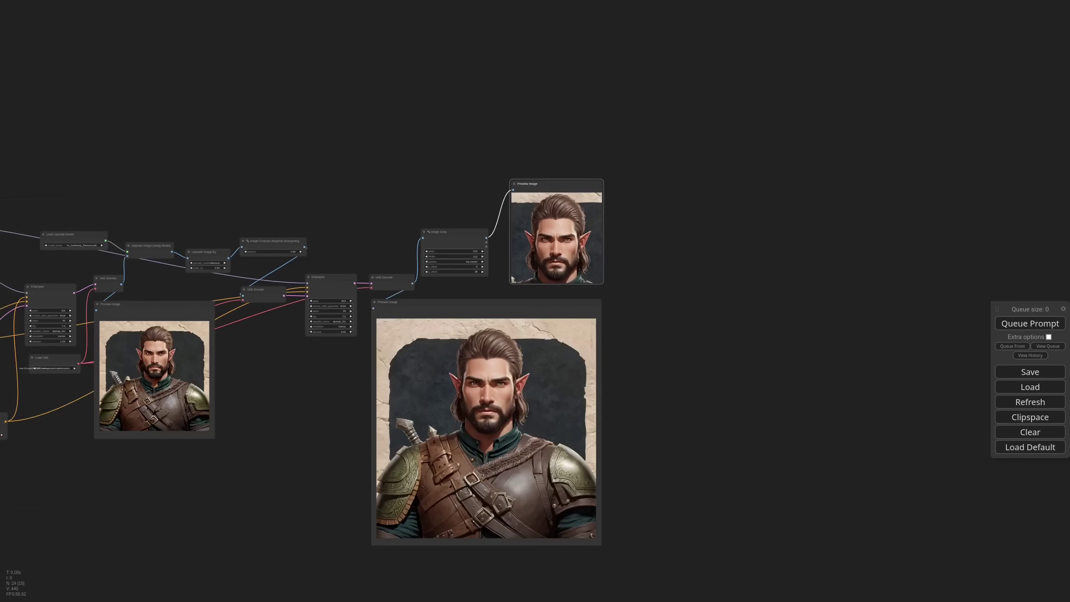
drag(548, 303, 546, 308)
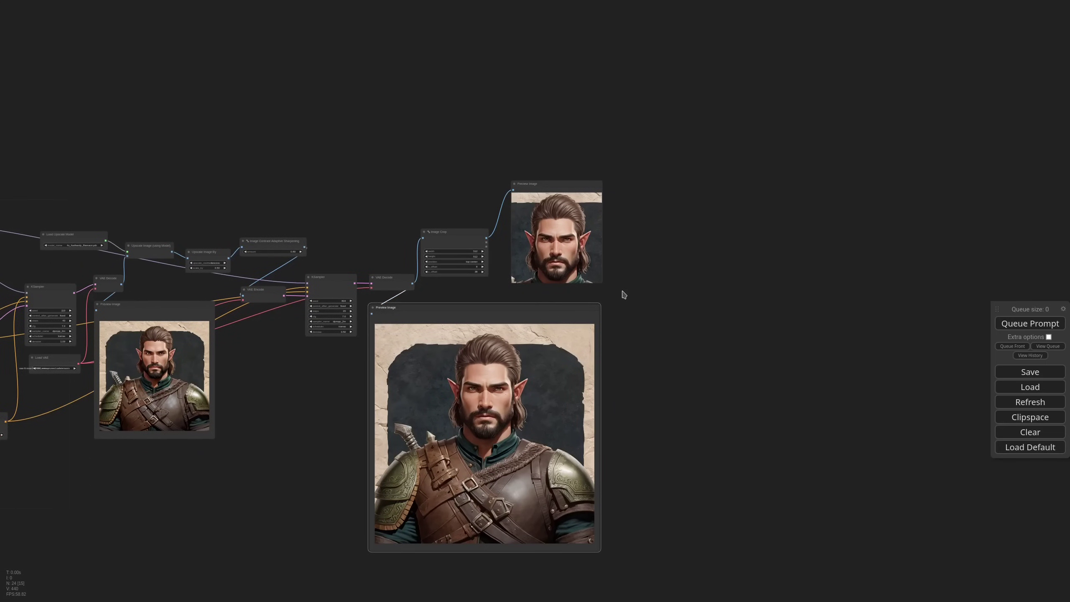
click(695, 339)
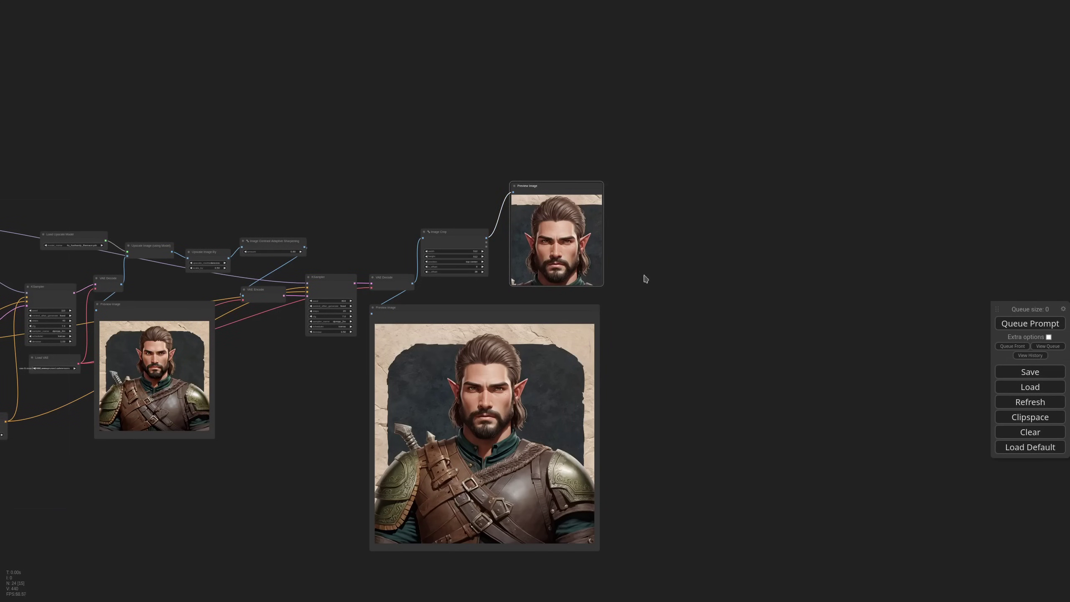
drag(549, 189, 544, 197)
- Copy the first KSampler and paste it with its input connections in the empty space beyond the portrait preview
drag(238, 319, 334, 316)
click(143, 290)
key(ctrl+c)
drag(824, 309, 626, 298)
key(ctrl+shift+v)
drag(636, 248, 598, 261)
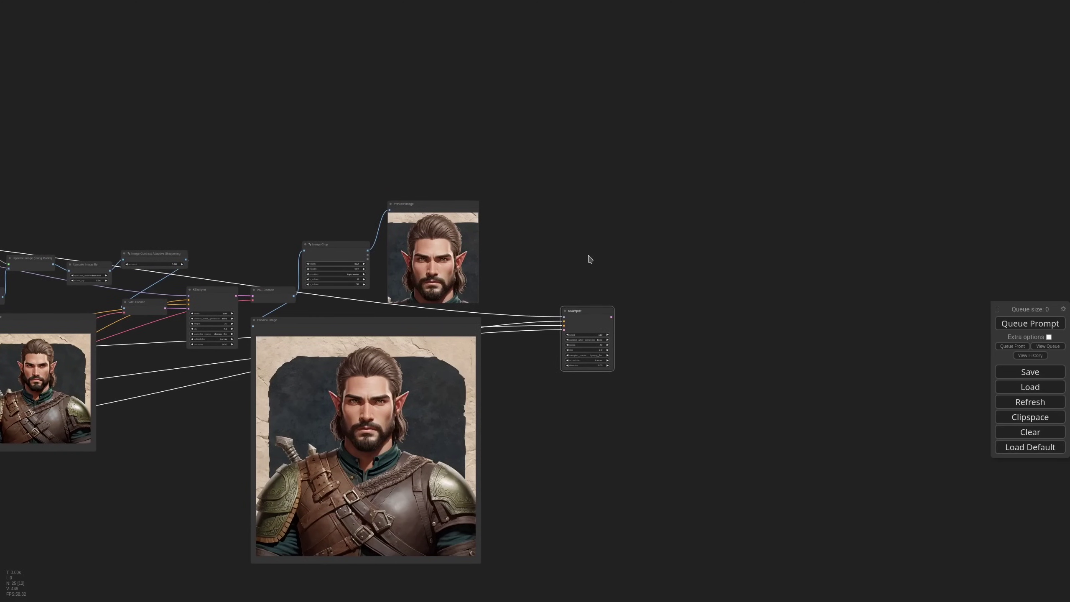
- Add an Apply IPAdapter node above the pasted KSampler
scroll(590, 259, up, 7)
double_click(565, 218)
text(ipadapter)
key(Return)
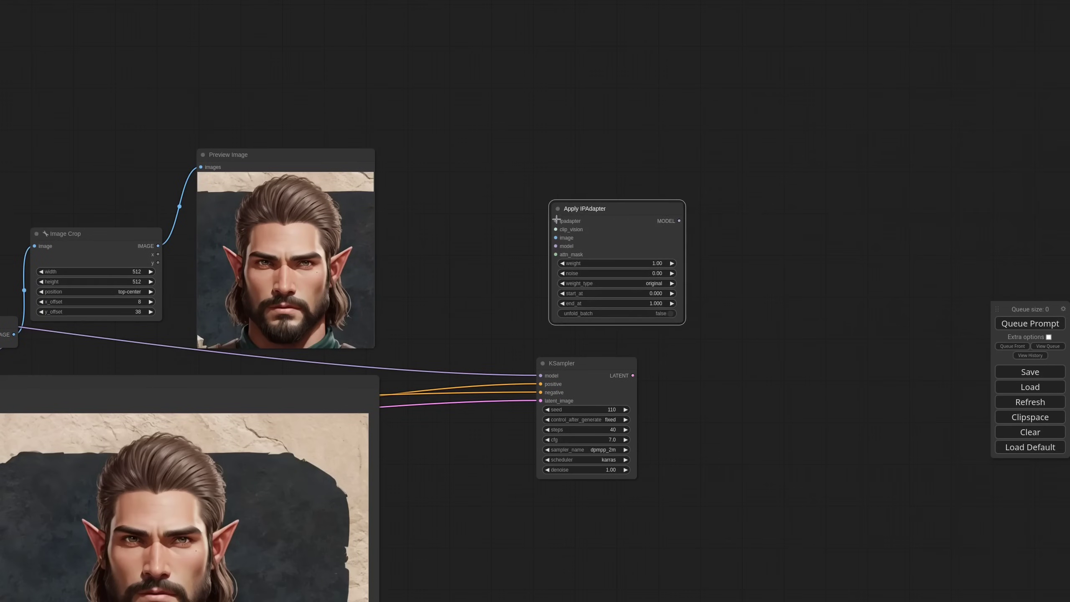
- Add a Load IPAdapter Model node to the ipadapter input and choose ip-adapter-plus-face_sd15.safetensors
drag(556, 220, 490, 145)
click(511, 180)
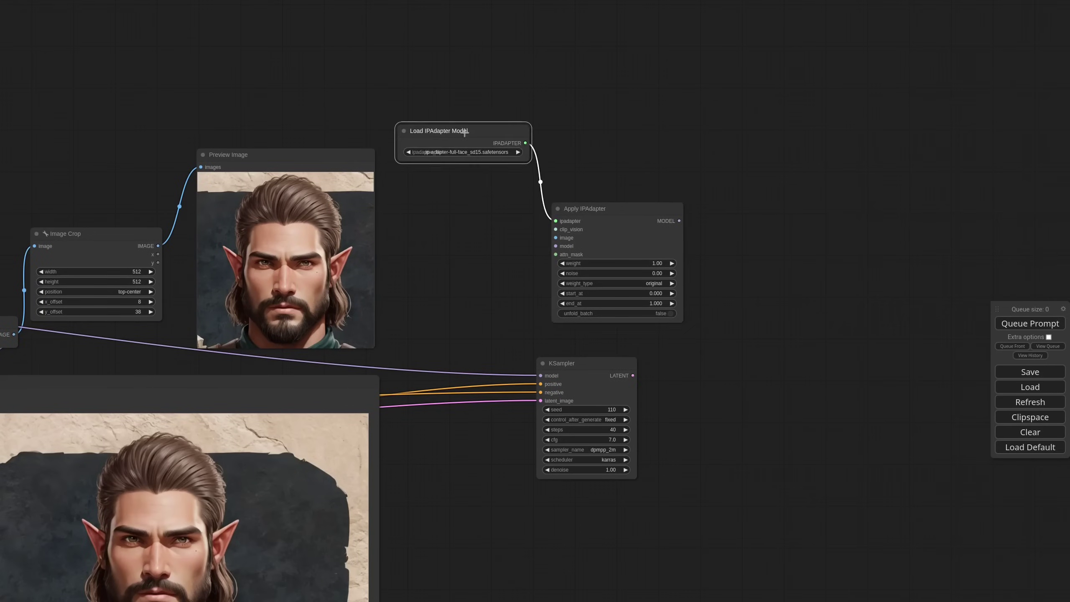
scroll(449, 112, up, 5)
click(440, 174)
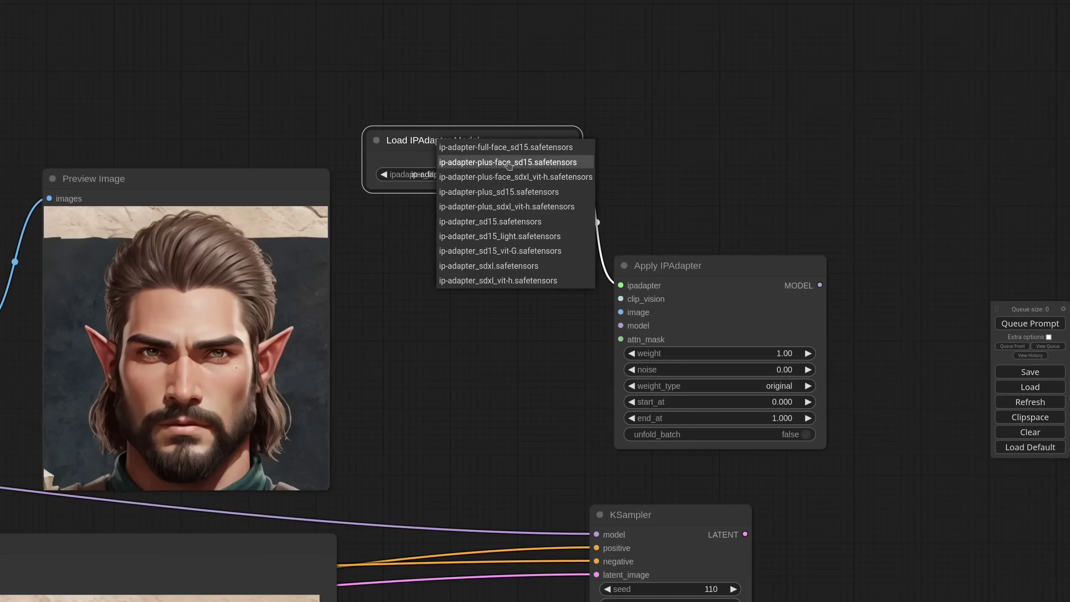
click(508, 161)
- Add a Load CLIP Vision node to the clip_vision input and connect the Image Crop output to the IPAdapter's image input
scroll(472, 198, down, 3)
drag(574, 267, 433, 220)
click(538, 278)
scroll(527, 300, down, 3)
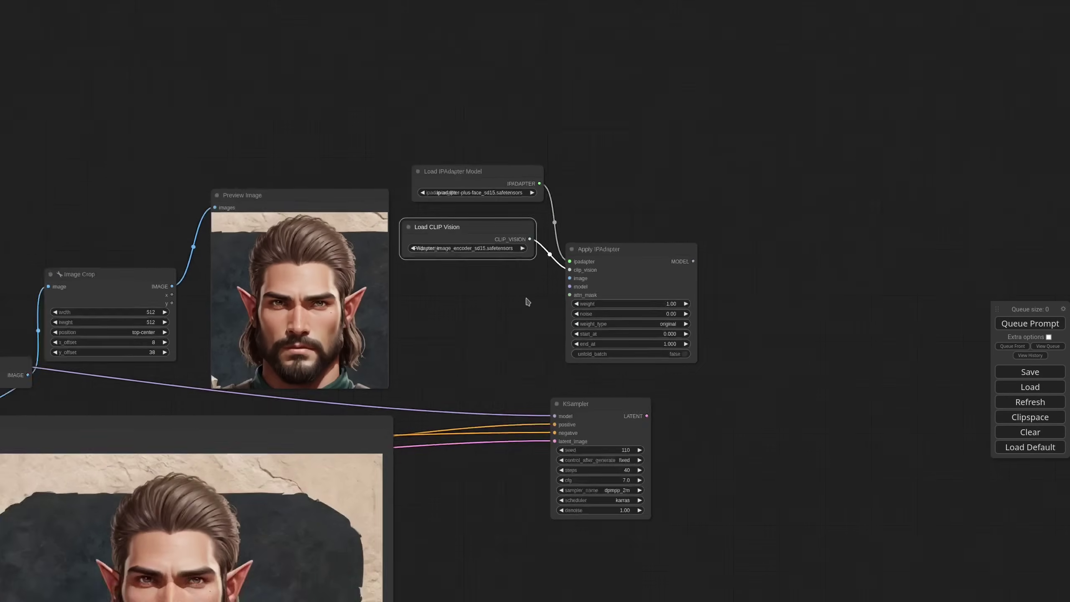
drag(233, 289, 564, 286)
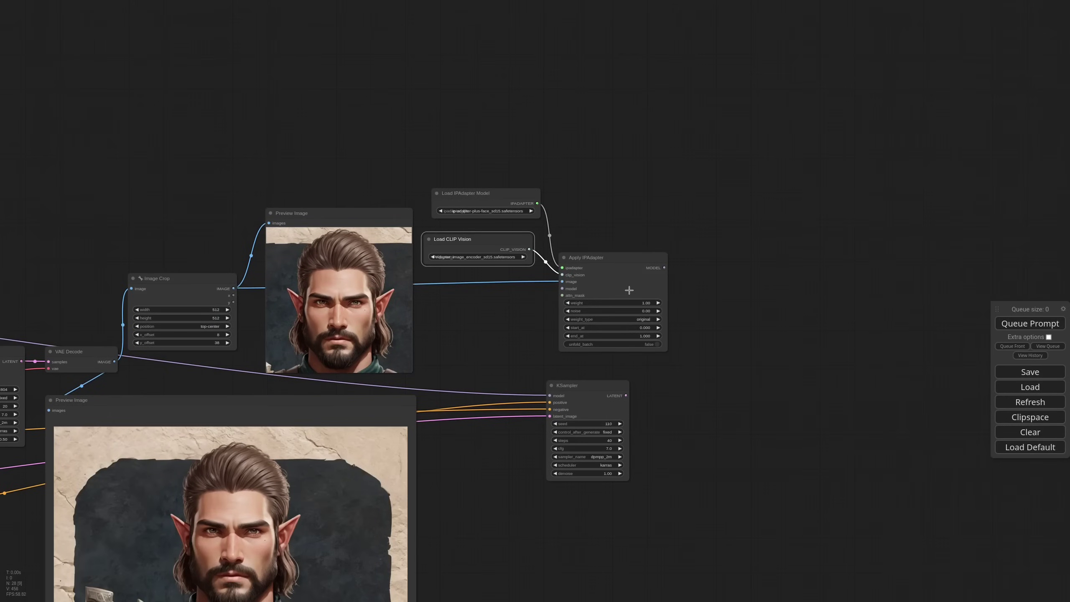
- Reroute the third KSampler's model link into Apply IPAdapter and connect the IPAdapter's MODEL output to that KSampler
scroll(569, 367, up, 3)
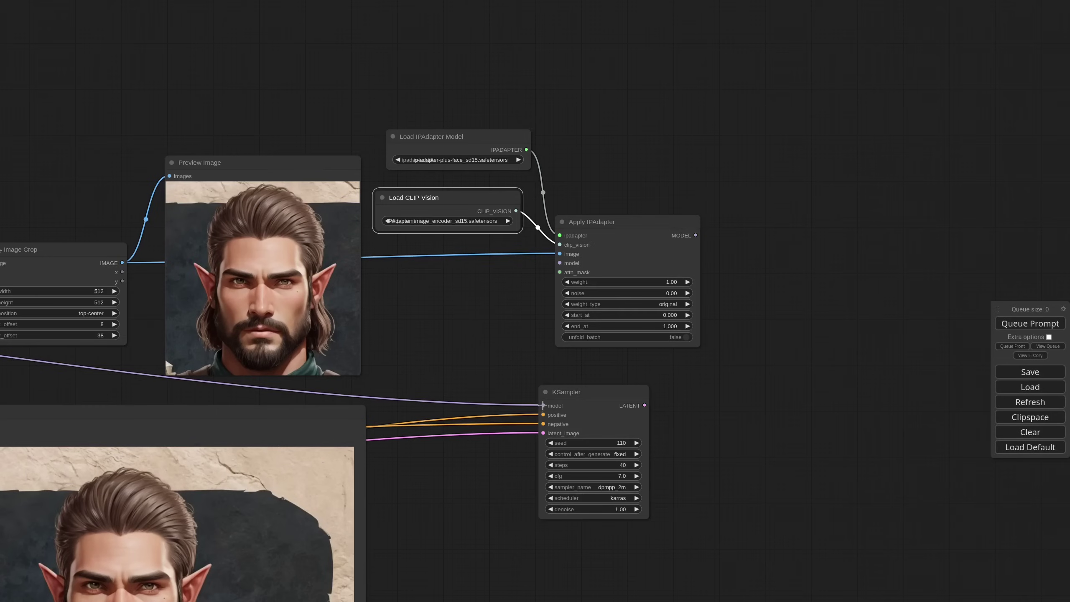
drag(543, 406, 560, 263)
drag(696, 235, 693, 399)
- Add a VAE Decode node to the third KSampler's latent output
drag(731, 369, 652, 354)
scroll(670, 375, down, 2)
drag(676, 390, 723, 373)
click(755, 428)
- Connect the Load VAE output to the new VAE Decode through a reroute and attach a Preview Image node to its image output
scroll(754, 428, down, 7)
drag(755, 428, 879, 310)
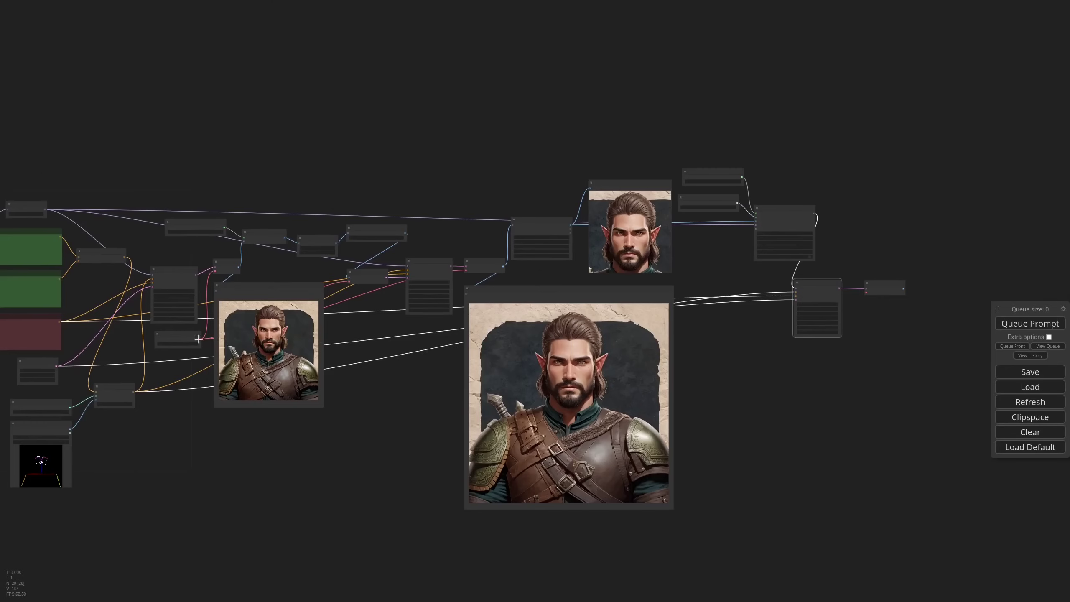
drag(199, 339, 542, 425)
click(761, 365)
scroll(762, 365, up, 6)
drag(509, 386, 724, 296)
drag(789, 289, 846, 288)
click(859, 312)
- Paste a copy of the first positive prompt node beside the third KSampler and connect its conditioning to the positive input
scroll(707, 412, down, 5)
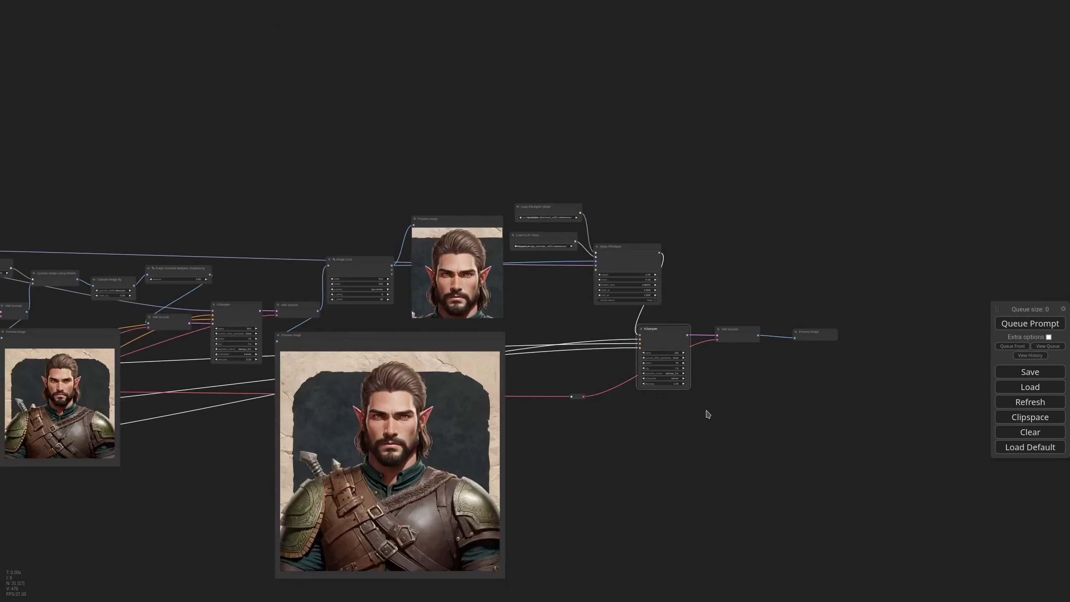
drag(709, 415, 1002, 378)
click(87, 234)
key(ctrl+c)
drag(881, 388, 633, 411)
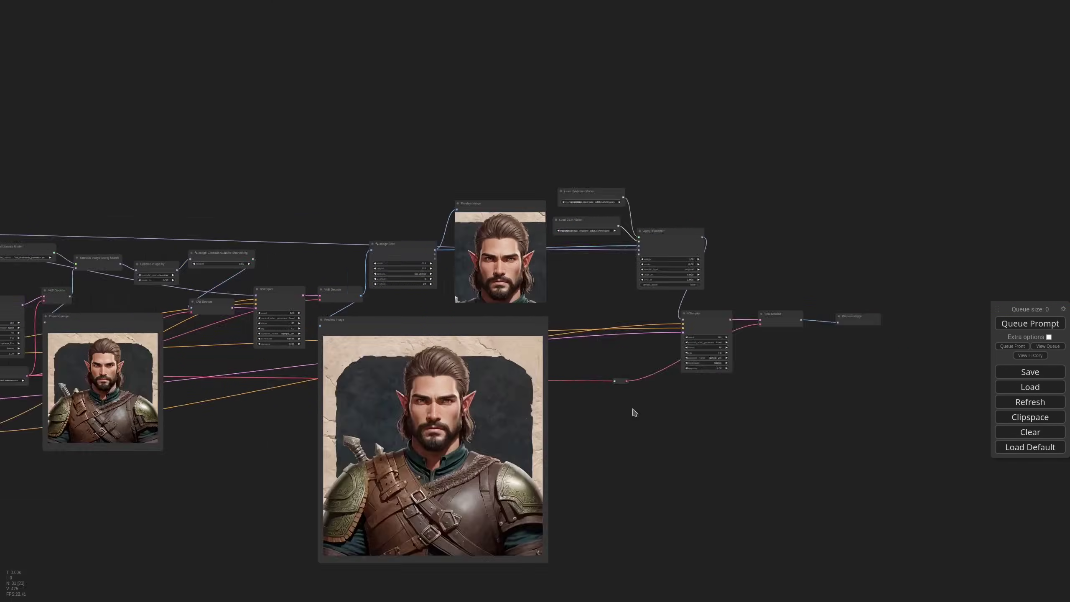
scroll(649, 337, up, 7)
key(ctrl+v)
drag(658, 305, 711, 318)
- Connect the workflow's CLIP output to the copied prompt node's clip input
scroll(695, 371, down, 7)
drag(695, 371, 980, 301)
drag(58, 240, 878, 265)
- Remove "(short hair:1.2), (jason momoa:0.75)" from the copied prompt, ending its first sentence at "a simple leather armor"
scroll(906, 312, up, 10)
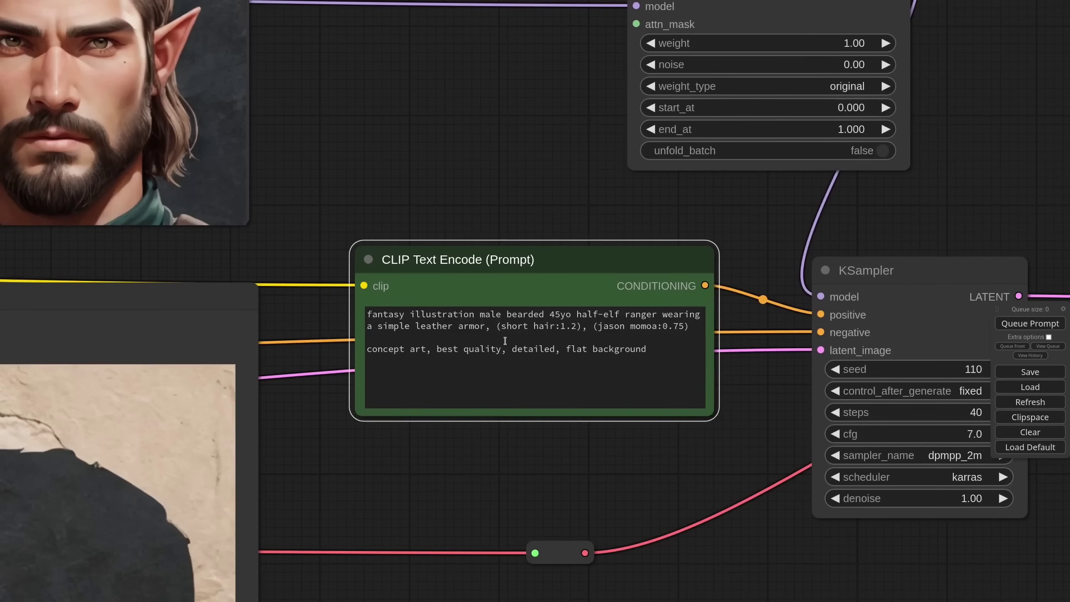
drag(484, 336, 691, 327)
key(BackSpace)
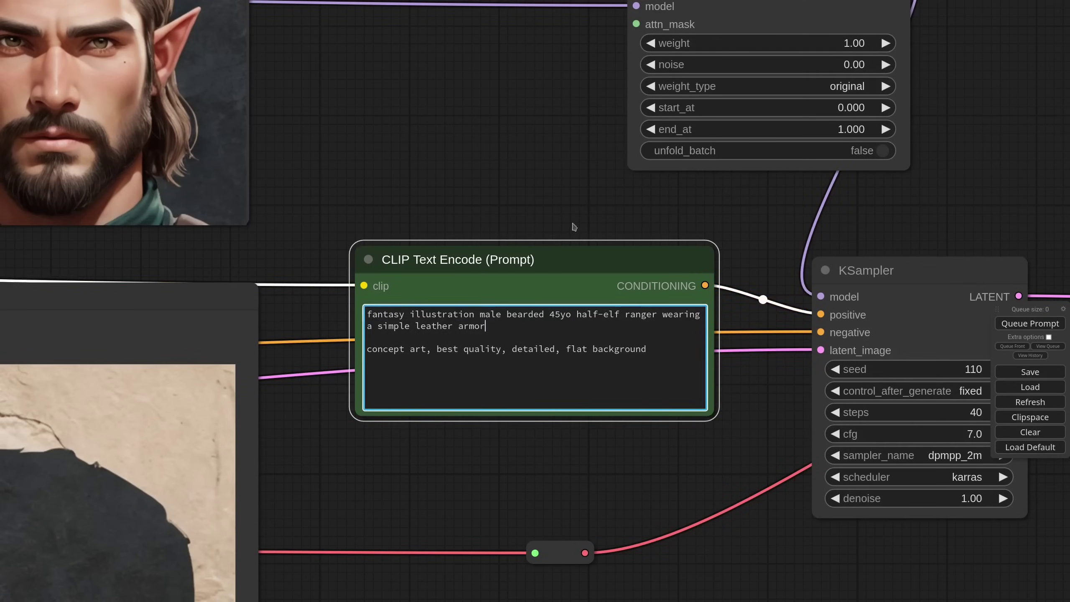
- Tidy the positions of the face preview, copied prompt, third VAE Decode and final Preview Image nodes
scroll(501, 225, down, 5)
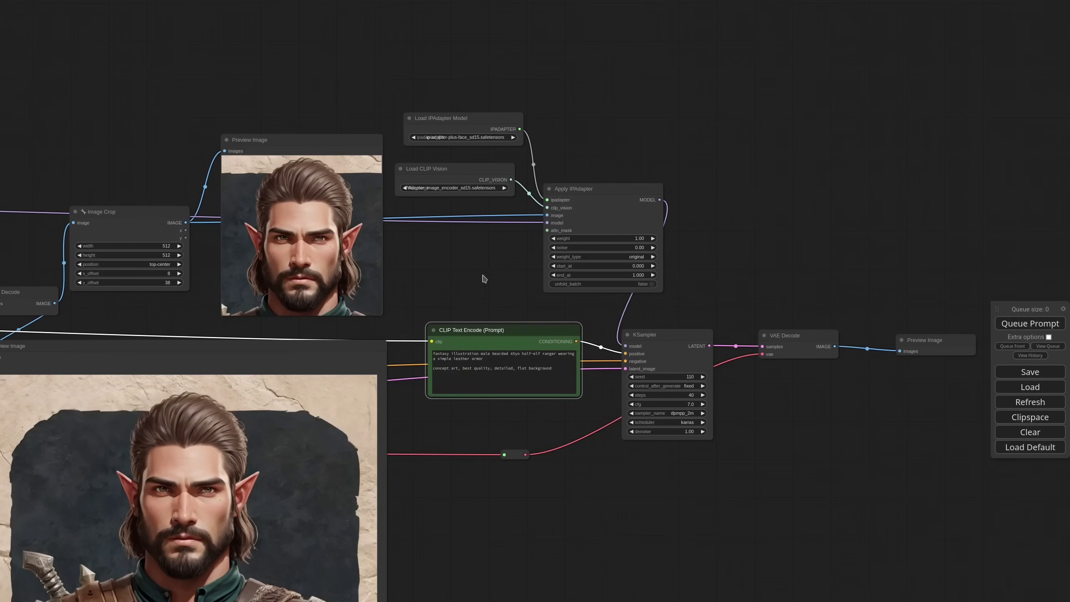
drag(357, 147, 353, 138)
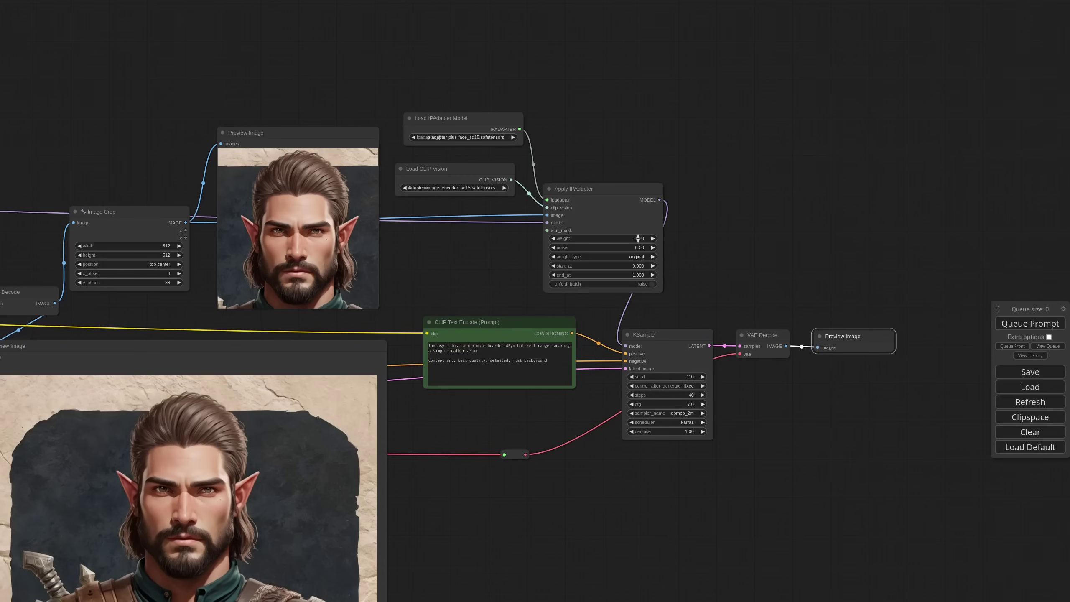
- Set the Apply IPAdapter weight to 0.8 and queue the workflow
click(638, 238)
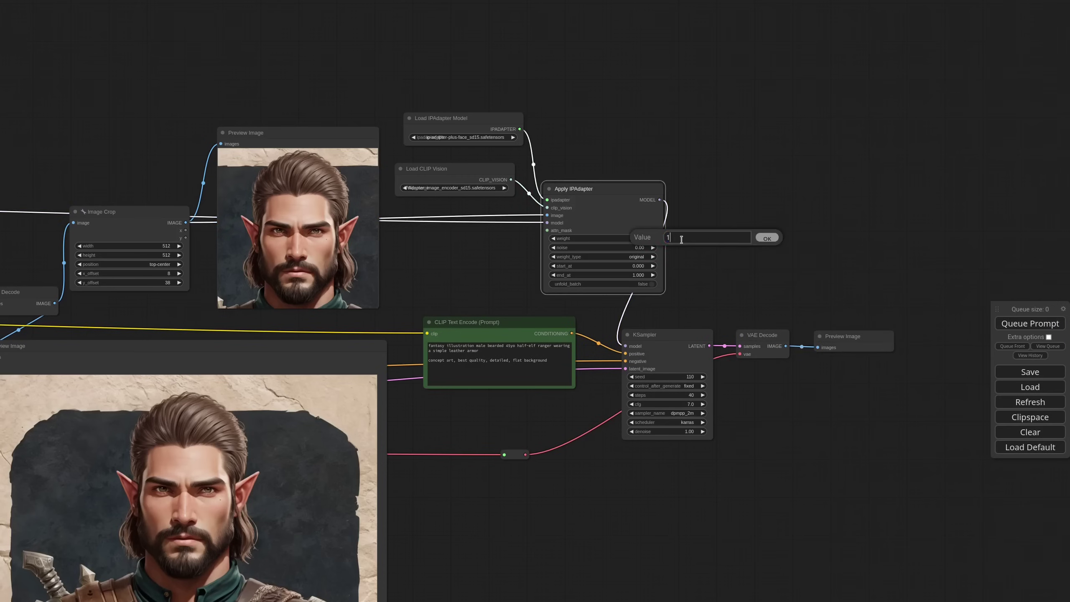
text(0.8)
key(Return)
click(295, 135)
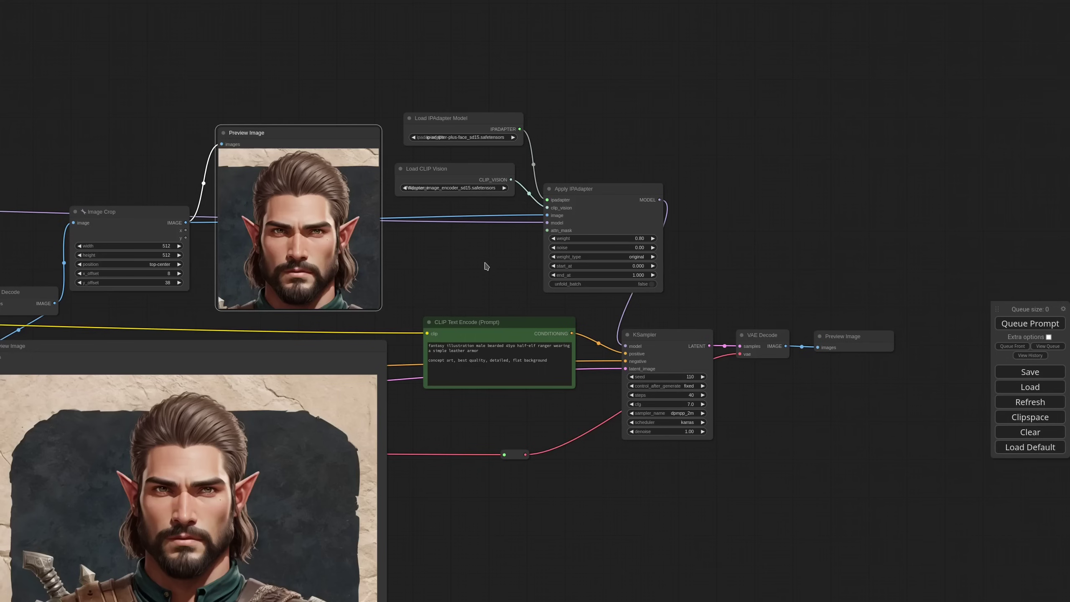
click(668, 331)
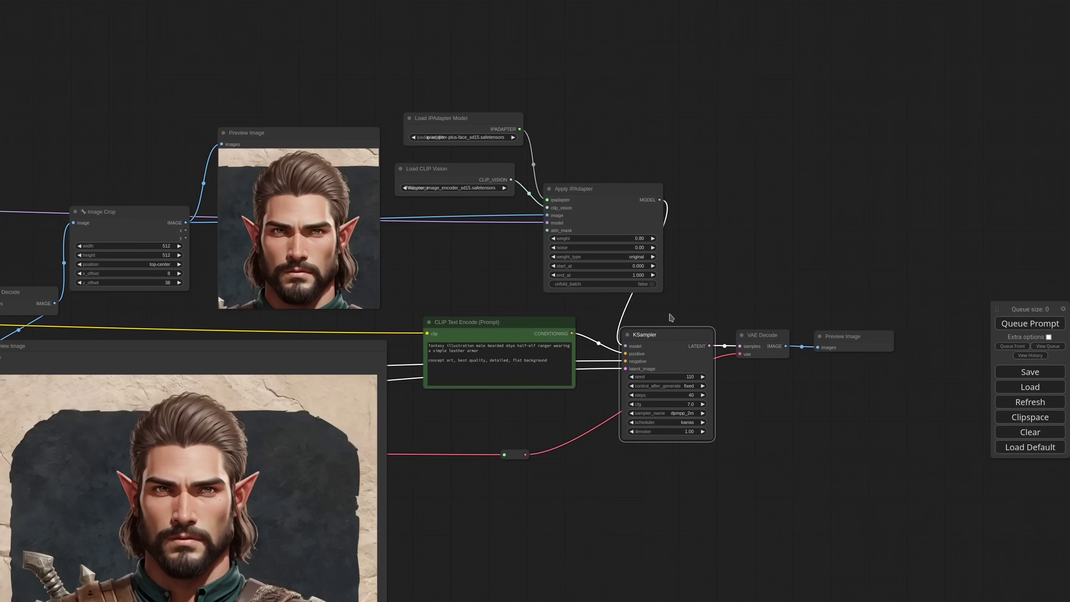
click(678, 322)
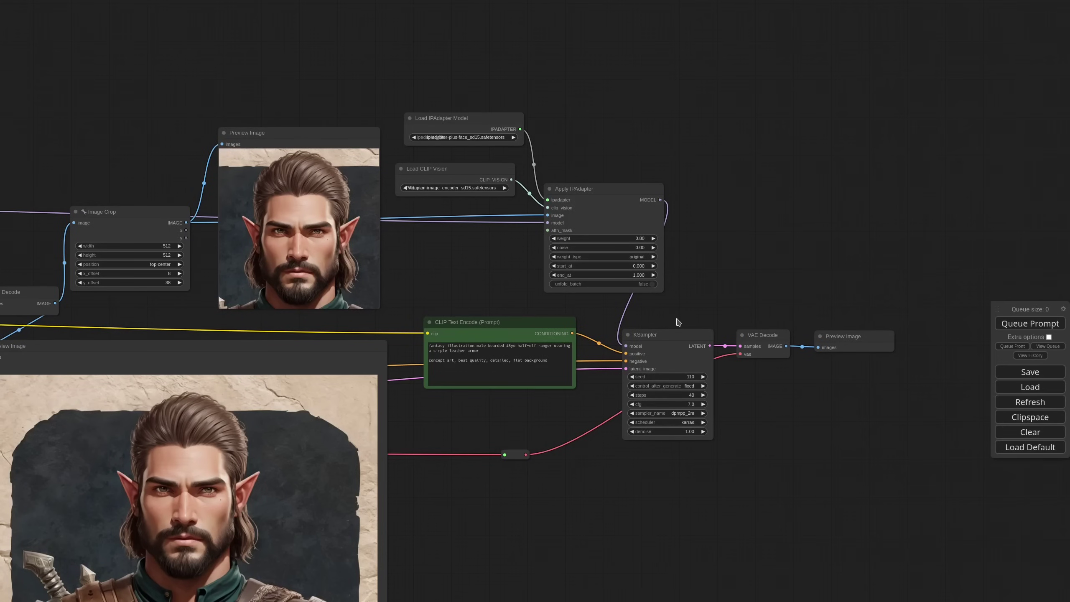
click(1016, 326)
- Enlarge the final Preview Image node to show the generated portrait at a larger size
scroll(759, 417, down, 3)
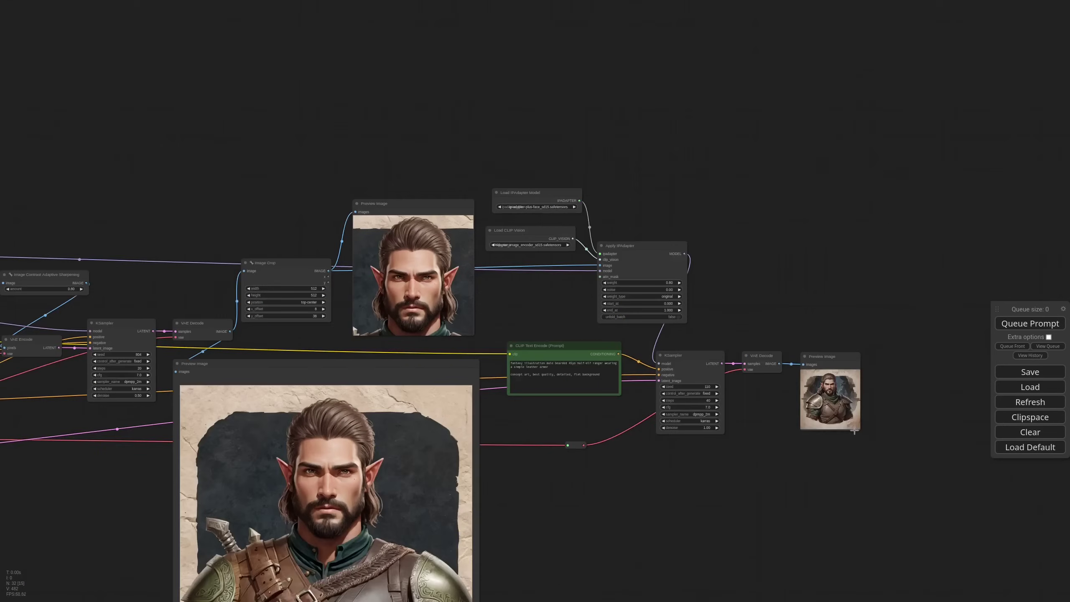
drag(854, 431, 955, 534)
scroll(610, 388, up, 4)
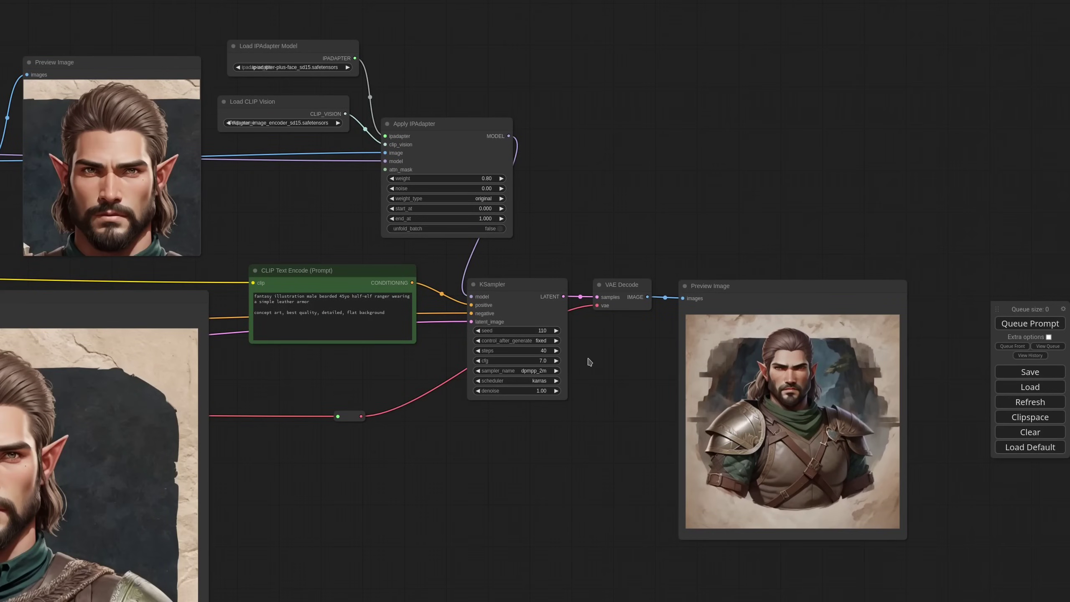
- Generate portrait variations by raising the third KSampler's seed one at a time from 111 to 115
click(556, 330)
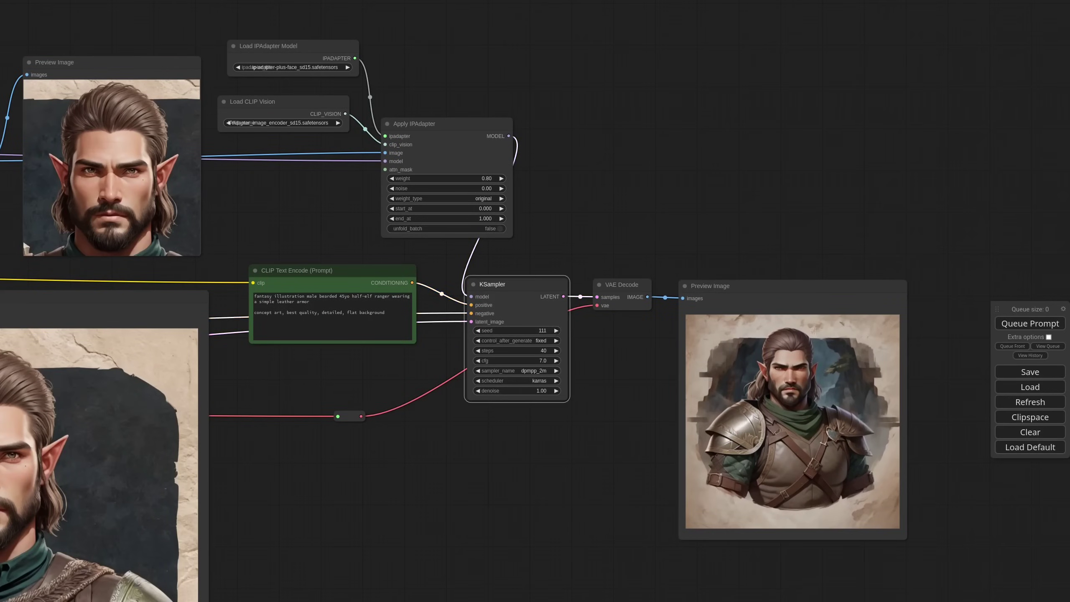
click(1036, 324)
click(555, 330)
click(1026, 321)
click(555, 331)
click(1026, 327)
click(556, 331)
click(1030, 323)
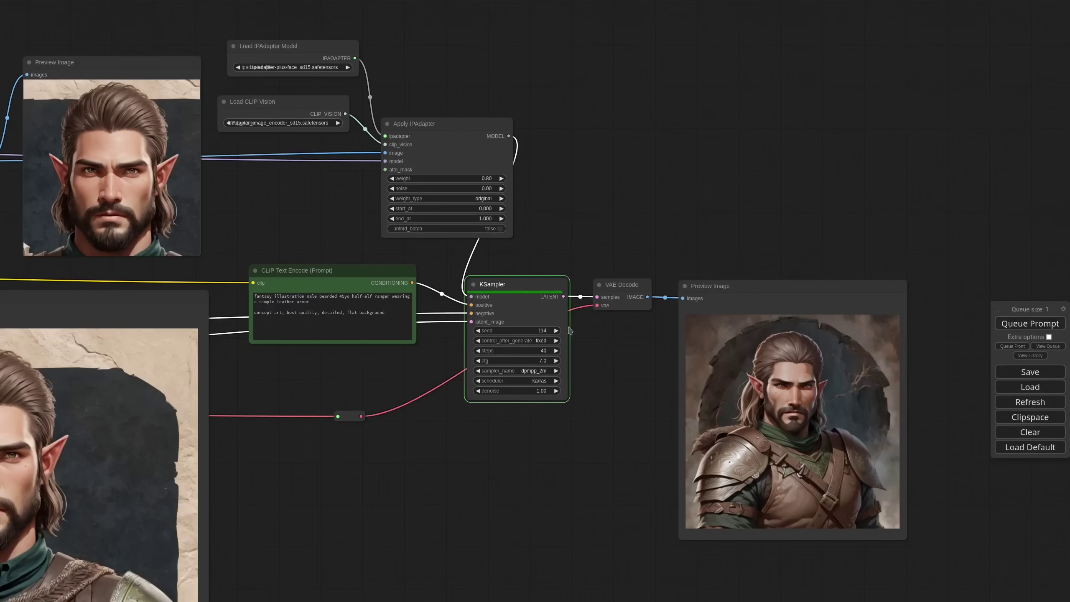
click(555, 331)
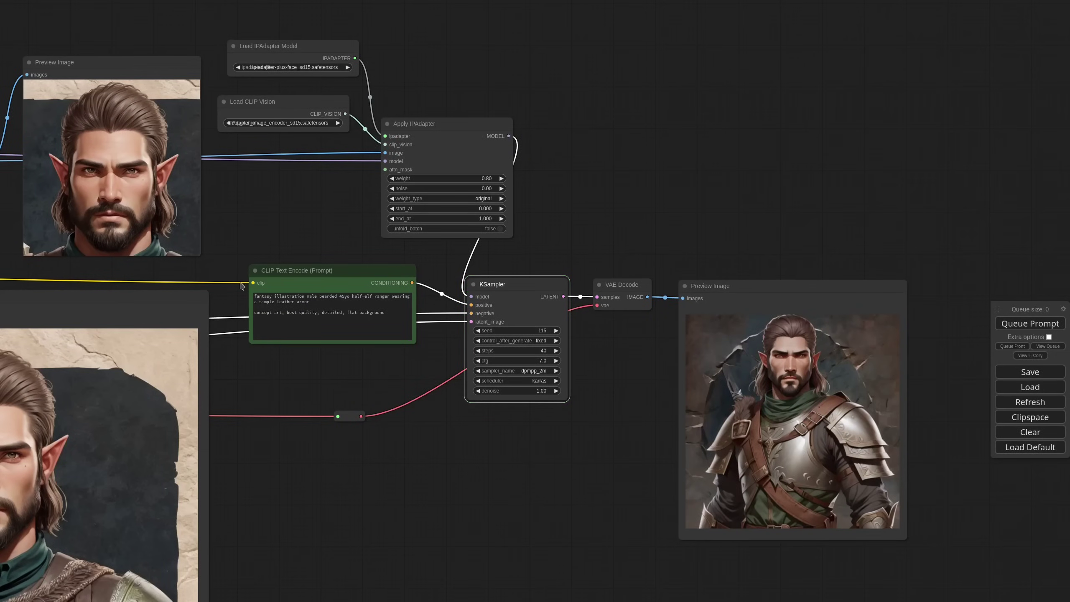
- Change the copied prompt's outfit to "a (full plate armor:1.2)", prefix the prompt with "closeup", and generate a new image
scroll(237, 291, up, 7)
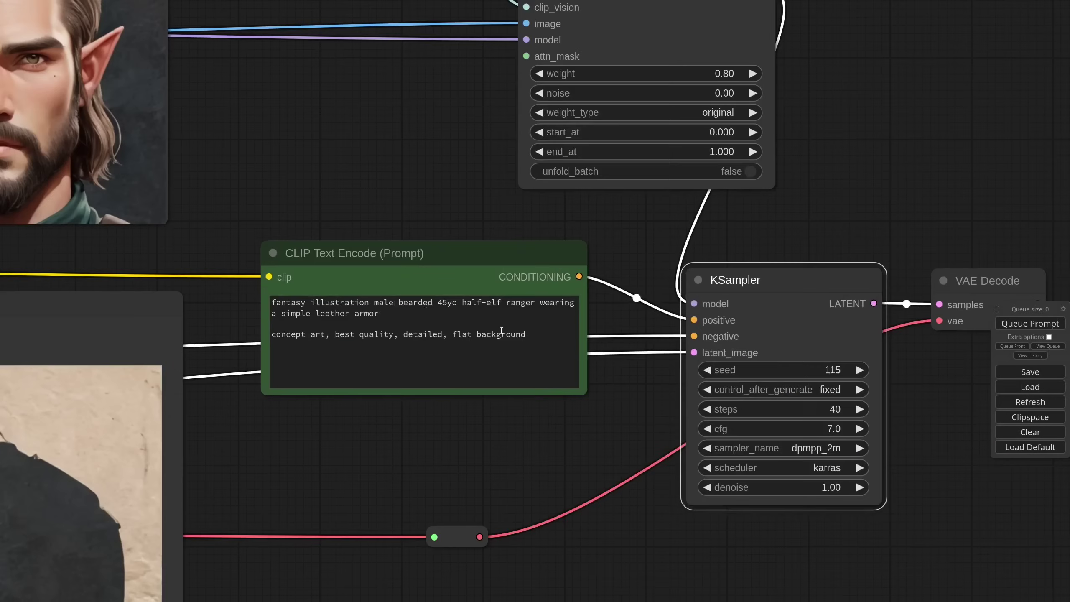
drag(272, 313, 375, 319)
key(BackSpace)
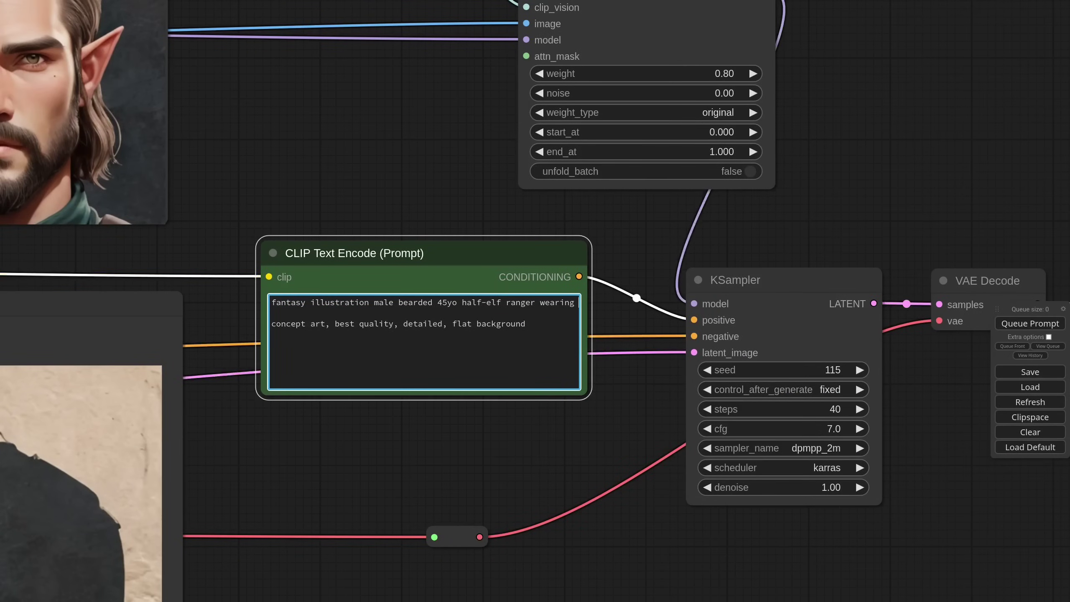
text(a full plate armor)
key(ctrl+shift+Left)
key(ctrl+shift+Left)
key(ctrl+shift+Left)
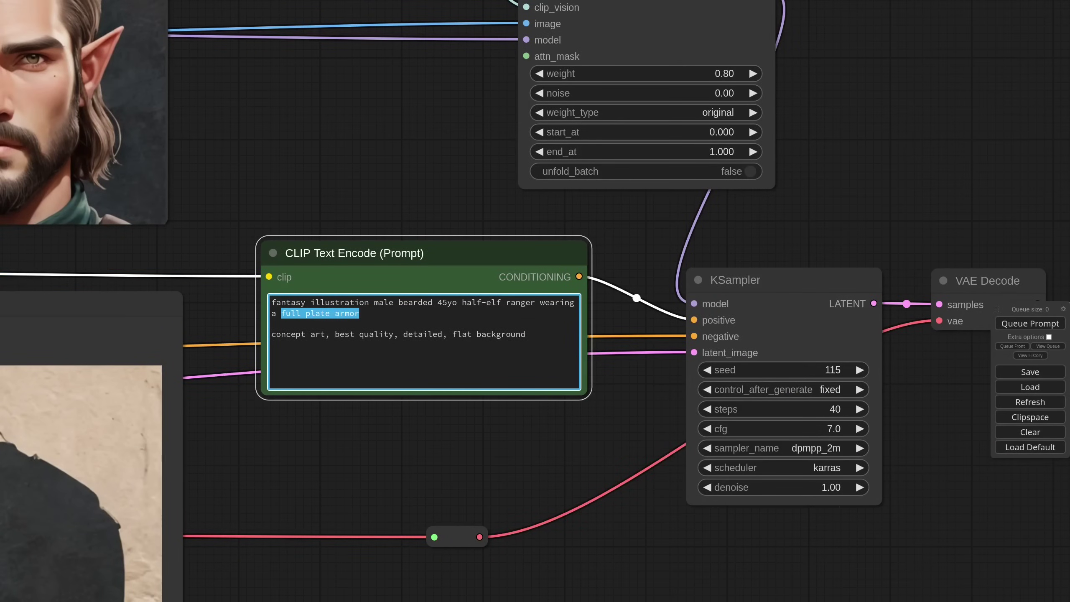
key(ctrl+Up)
click(272, 303)
text(closeup)
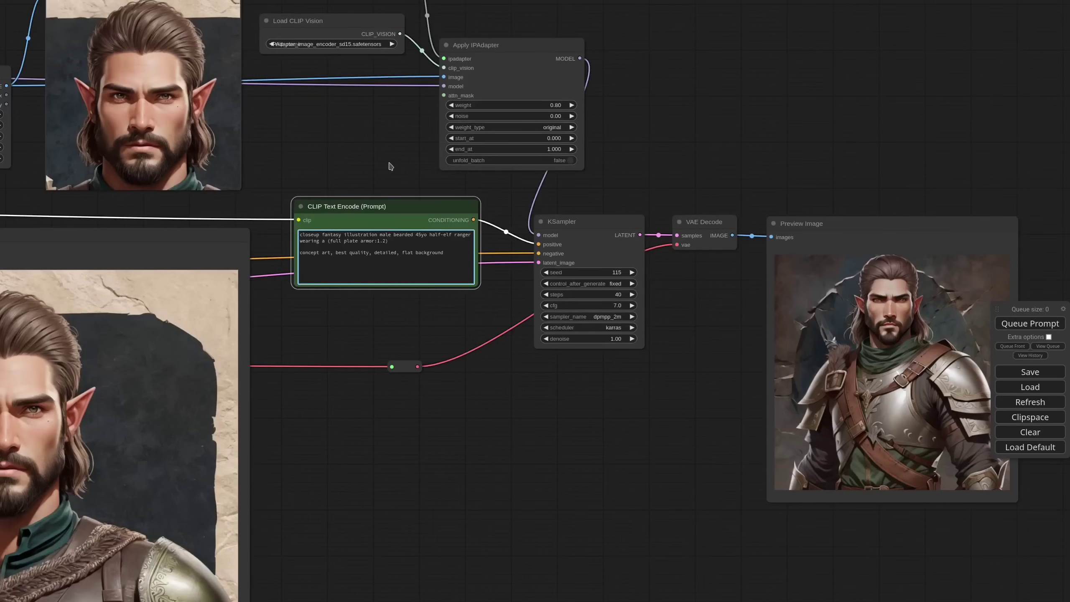
drag(706, 437, 636, 424)
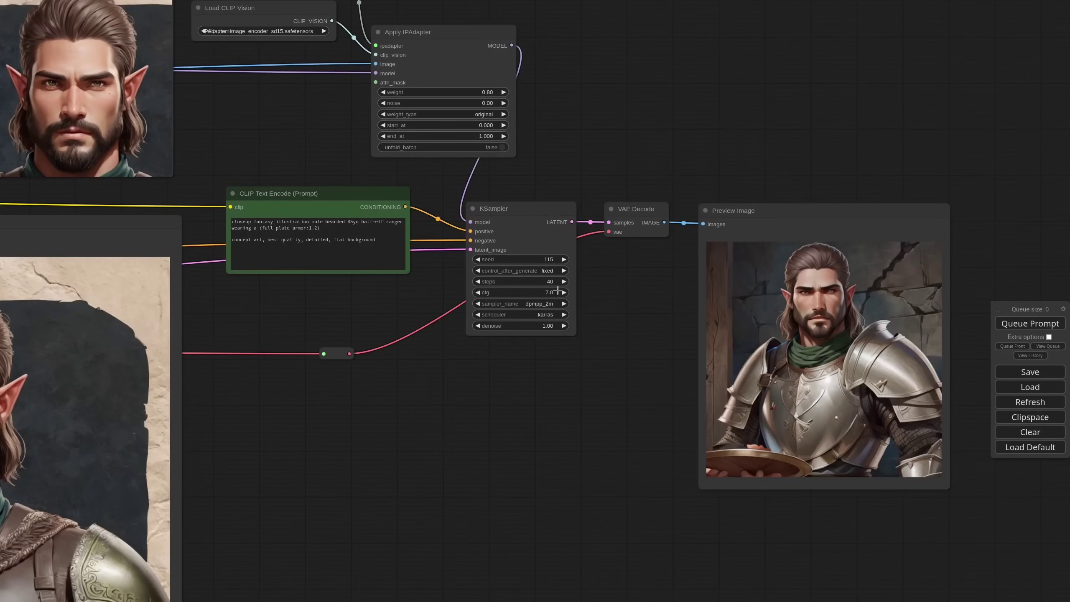
scroll(615, 292, up, 1)
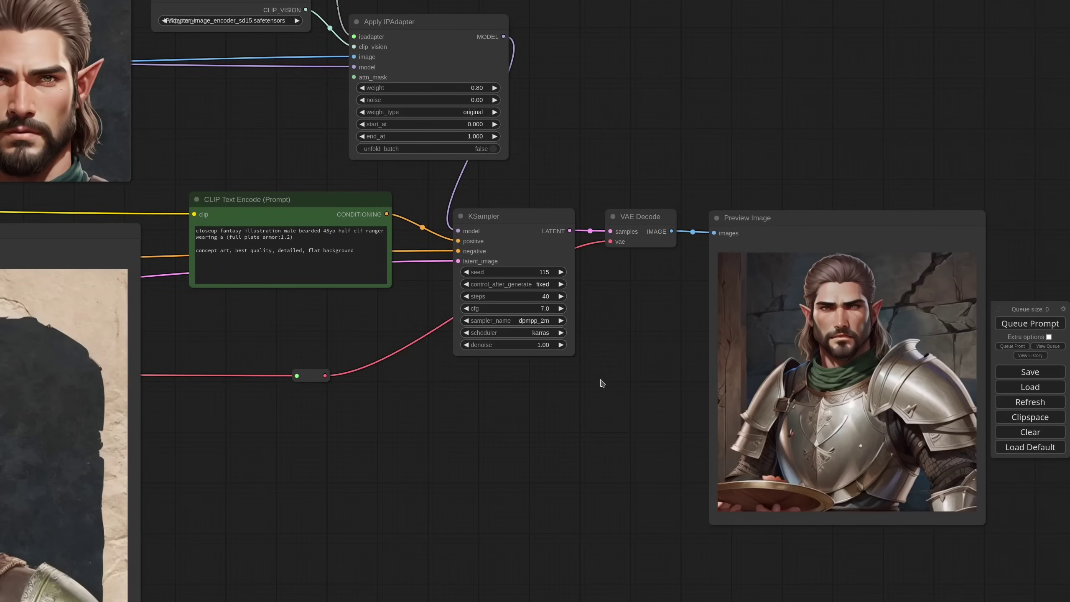
- Replace "wearing a (full plate armor:1.2)" in the copied prompt with "(laughing:1.2)"
drag(214, 180, 350, 320)
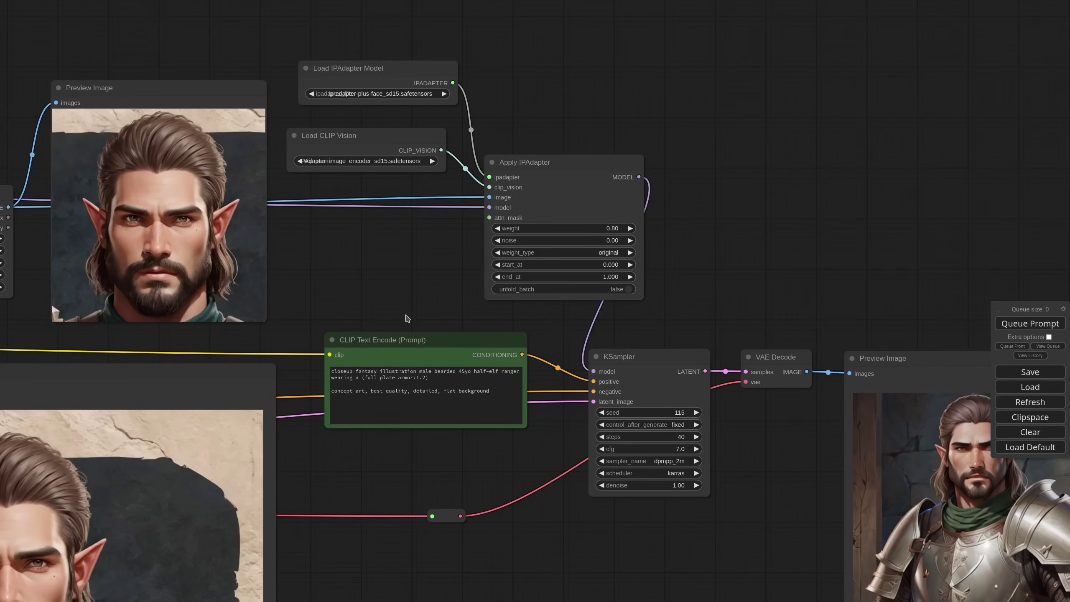
scroll(409, 327, up, 3)
drag(379, 313, 503, 350)
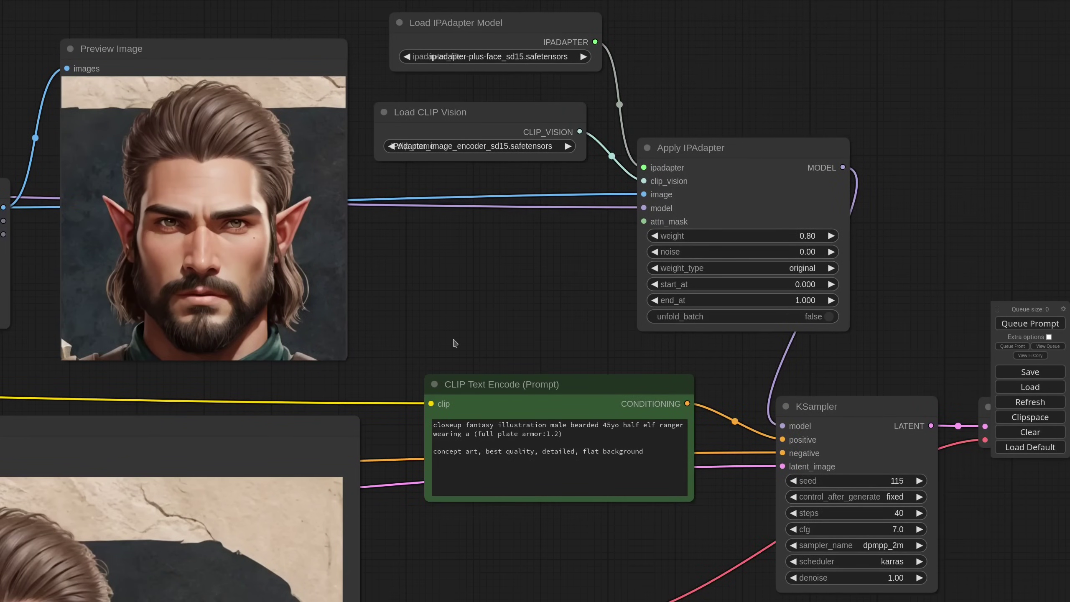
click(578, 436)
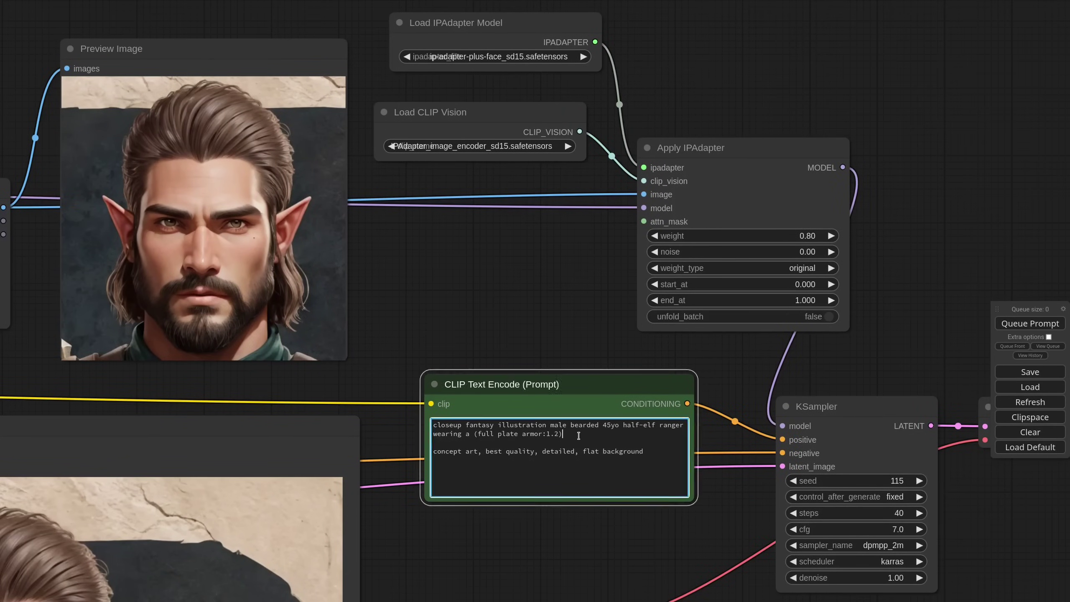
key(shift+Home)
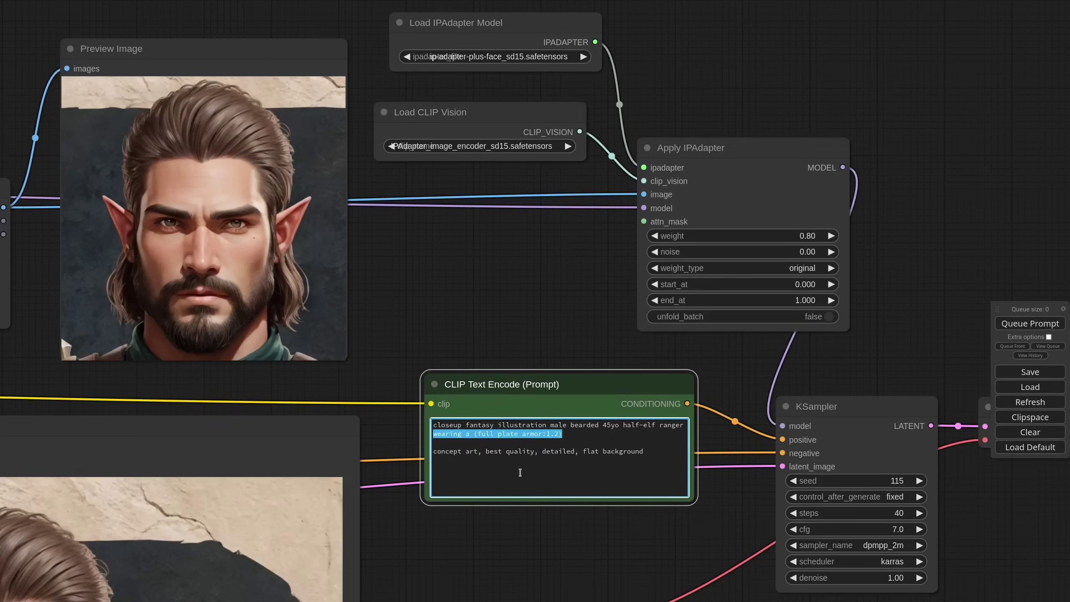
key(BackSpace)
key(BackSpace)
key(Return)
text(laughing)
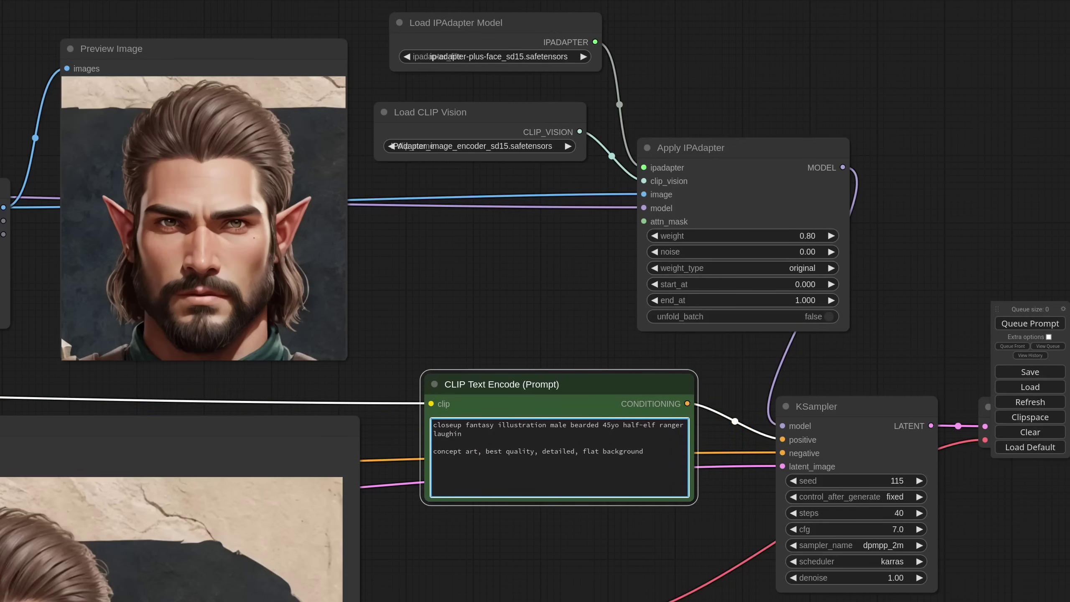
key(ctrl+Up)
click(477, 299)
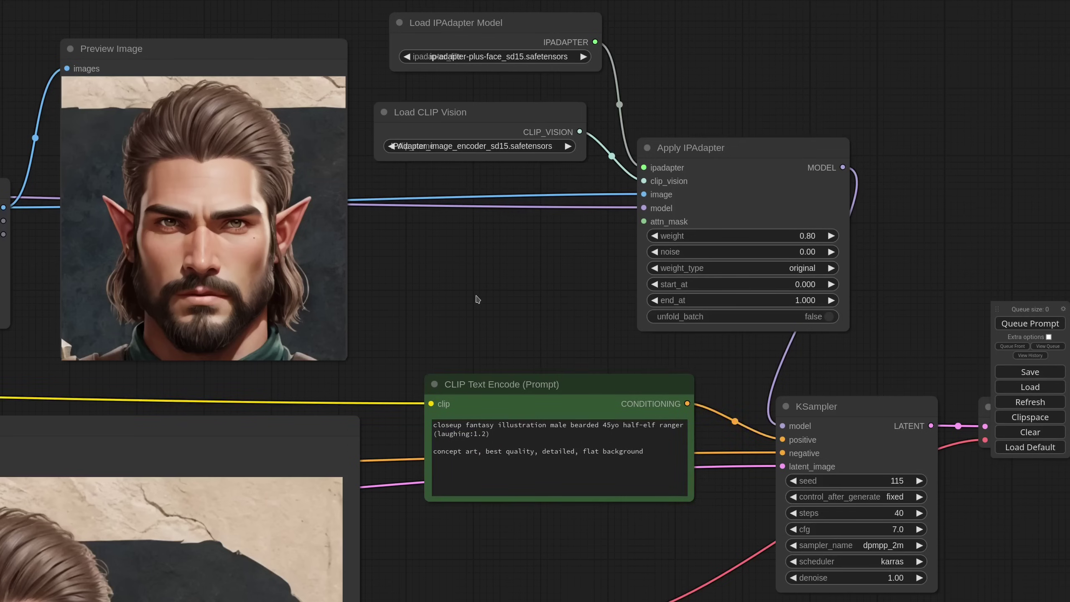
- Queue the workflow with the laughing prompt and examine the facial expression in the final preview
scroll(477, 299, down, 5)
drag(523, 292, 347, 194)
click(1016, 325)
drag(664, 451, 607, 411)
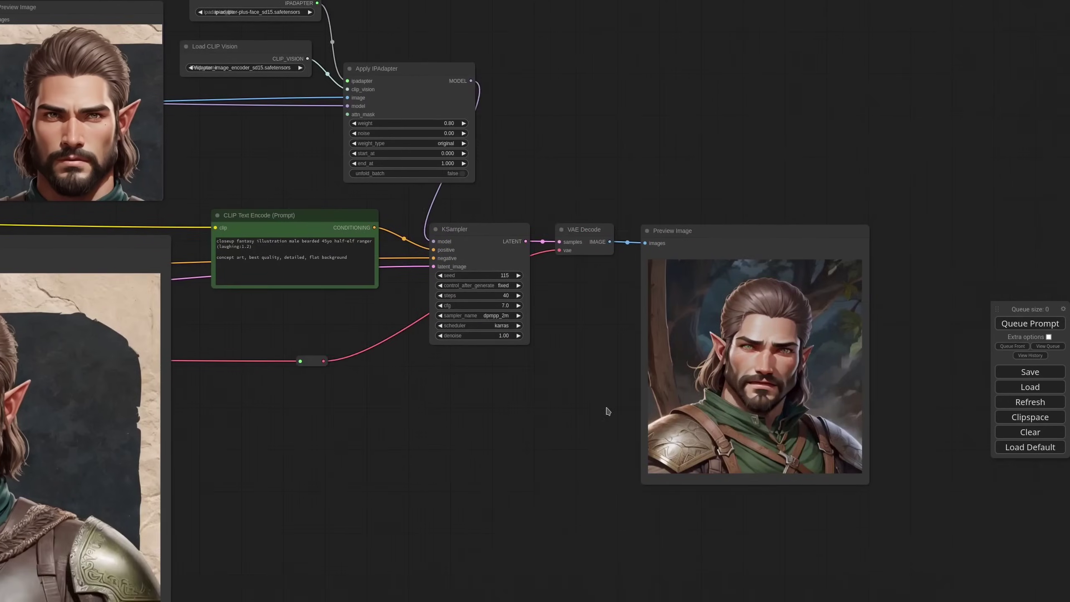
scroll(746, 416, up, 1)
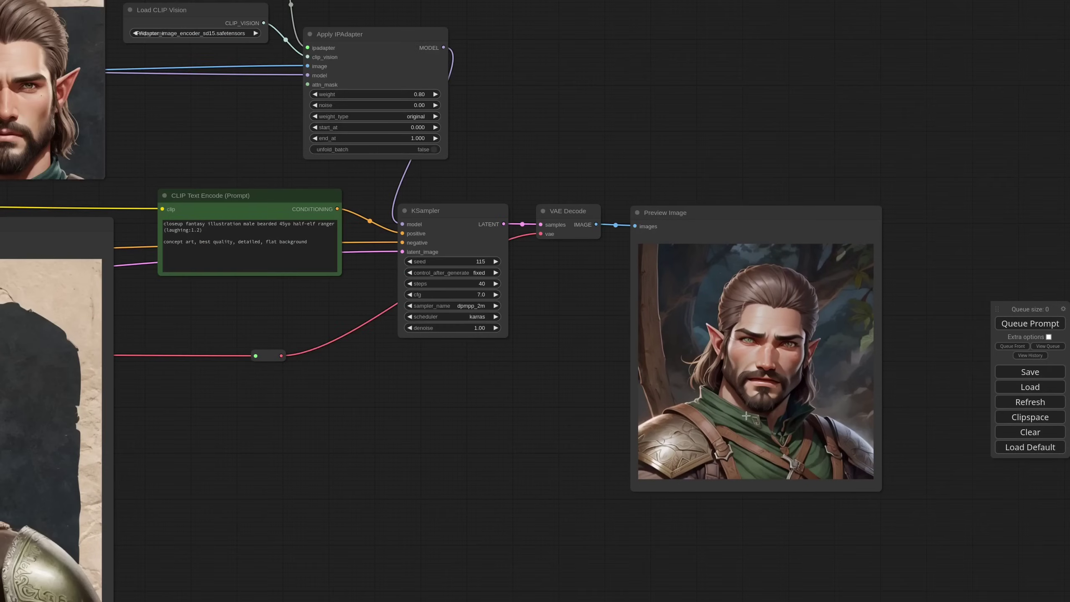
scroll(746, 415, down, 2)
- Set the Apply IPAdapter end_at to 0.6 and regenerate the laughing portrait
drag(376, 168, 453, 233)
scroll(451, 230, up, 7)
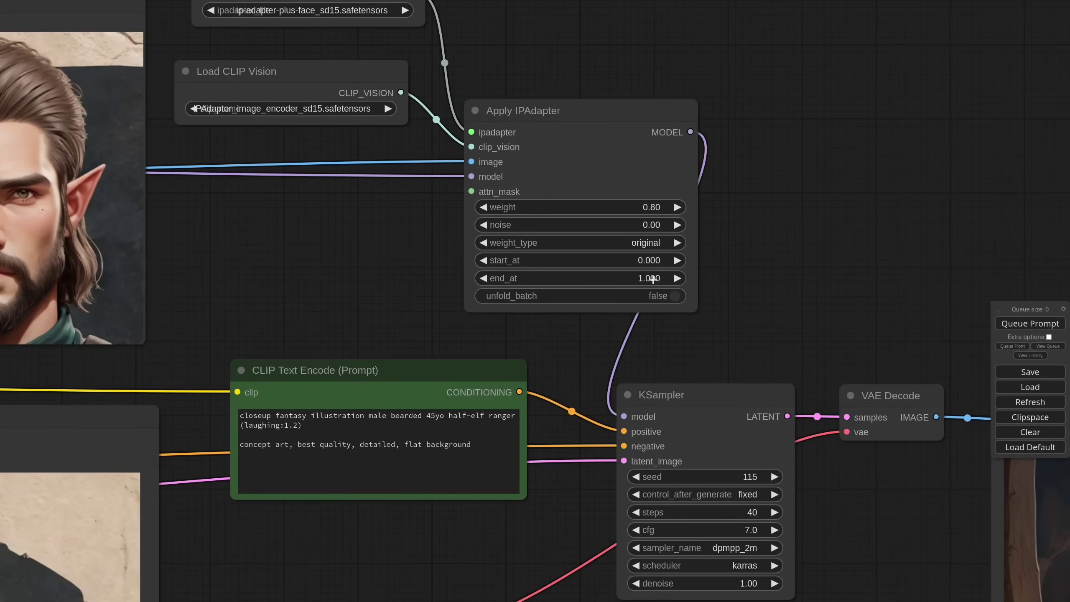
click(653, 279)
text(0.6)
key(Return)
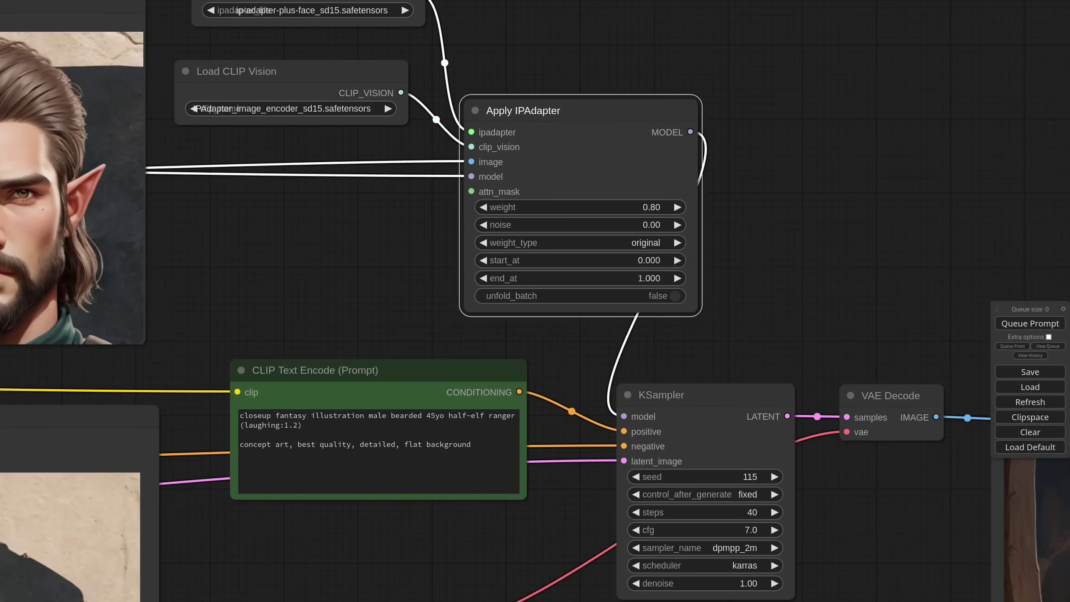
scroll(446, 181, down, 3)
drag(660, 433, 620, 403)
scroll(864, 434, up, 4)
scroll(511, 285, down, 2)
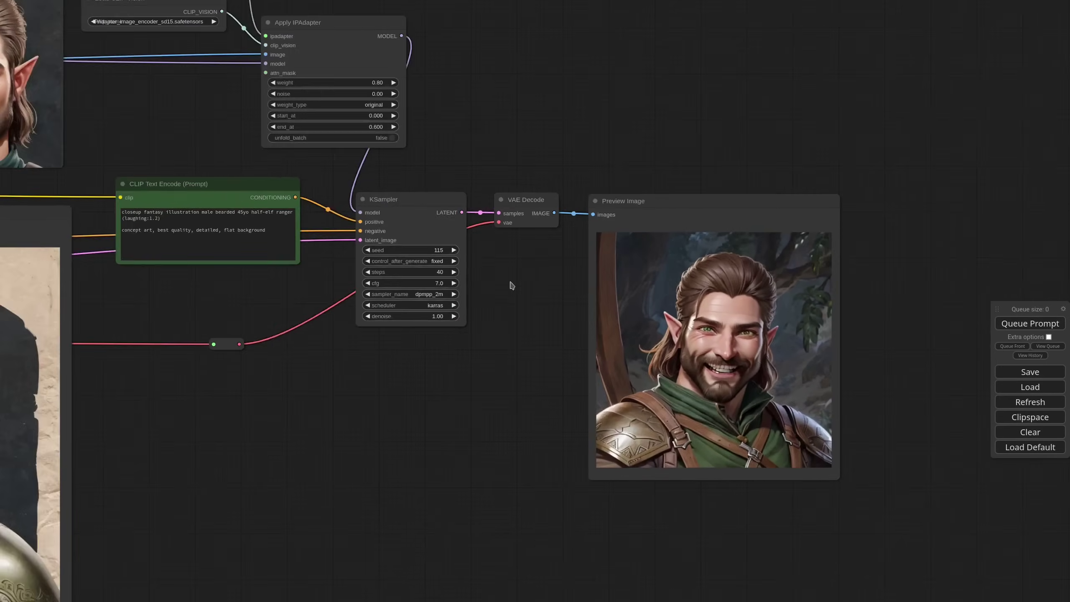
- Replace "laughing" in the copied prompt with "angry war cry", keeping the 1.2 emphasis, and generate a new image
drag(423, 162, 627, 228)
scroll(302, 243, up, 6)
double_click(369, 316)
text(a)
text(ngry war cry)
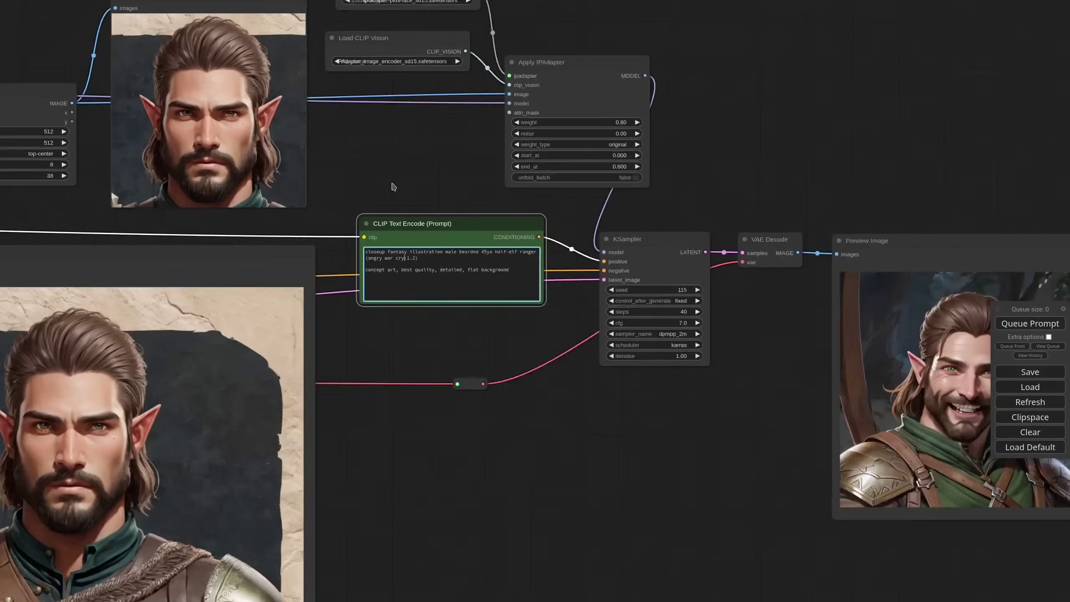
drag(726, 405, 642, 393)
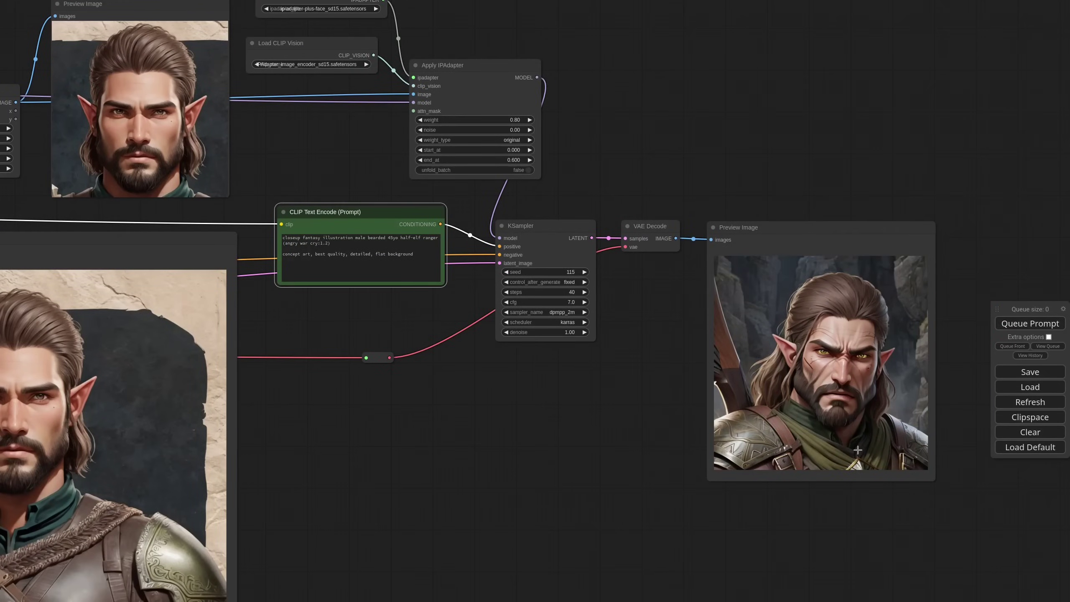
- Add "open mouth" after "angry war cry" inside the weighted prompt phrase and queue the workflow
scroll(858, 450, up, 4)
drag(48, 73, 374, 171)
scroll(374, 171, up, 2)
click(397, 261)
text(open )
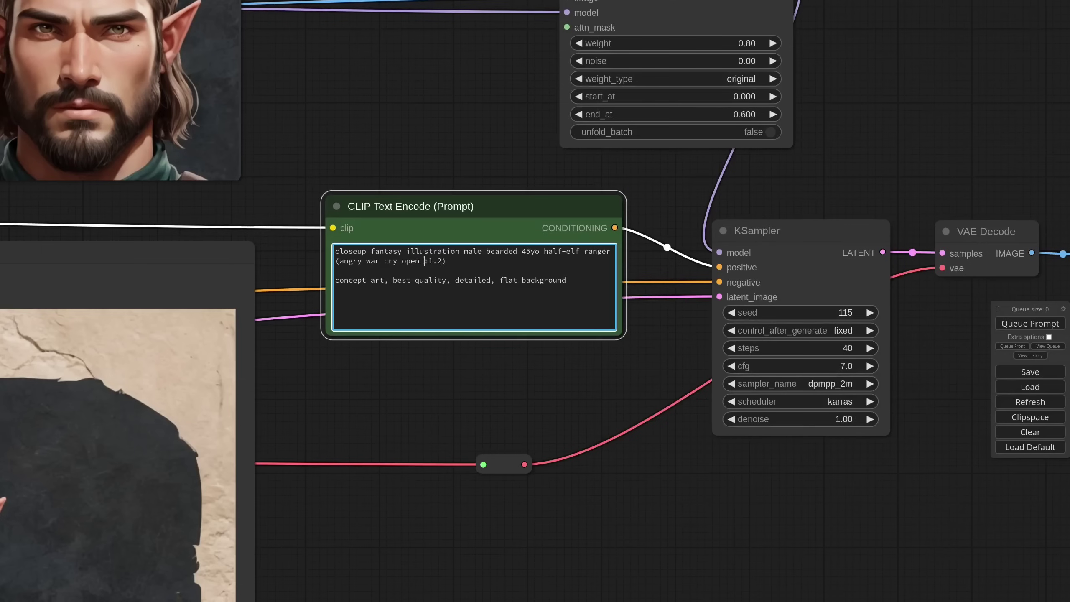
text(mouth)
scroll(297, 248, down, 8)
key(ctrl+Return)
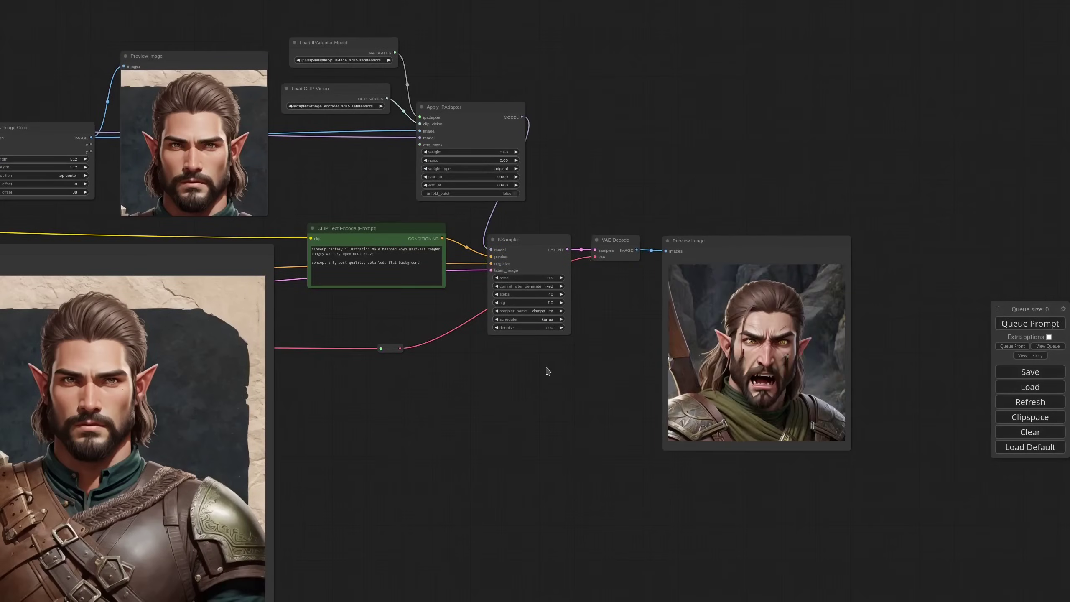
- Raise the third KSampler's seed to 117 and generate further war cry variations
scroll(603, 321, up, 2)
click(551, 269)
click(1019, 324)
scroll(626, 354, up, 1)
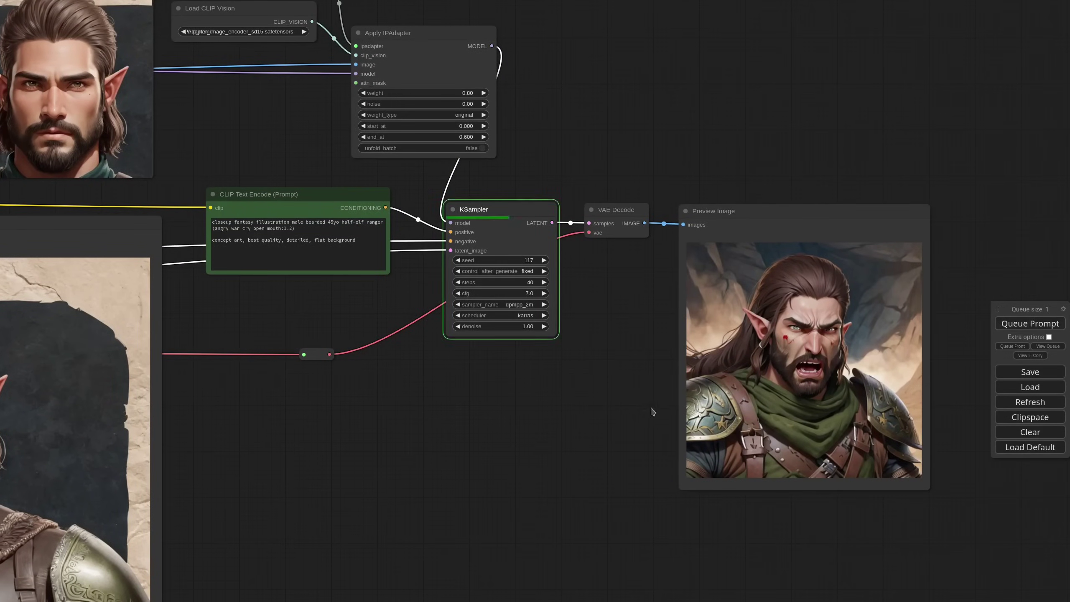
- Set the Apply IPAdapter noise to 0.33 and weight_type to linear, and generate new images for comparison
scroll(624, 420, down, 1)
drag(395, 36, 435, 82)
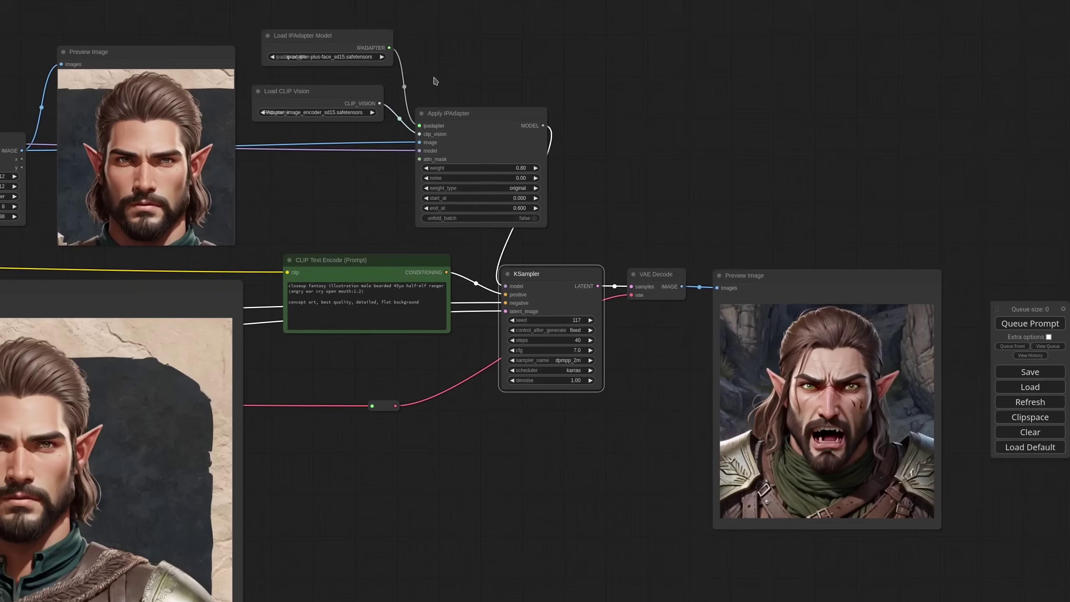
scroll(458, 83, up, 4)
click(519, 206)
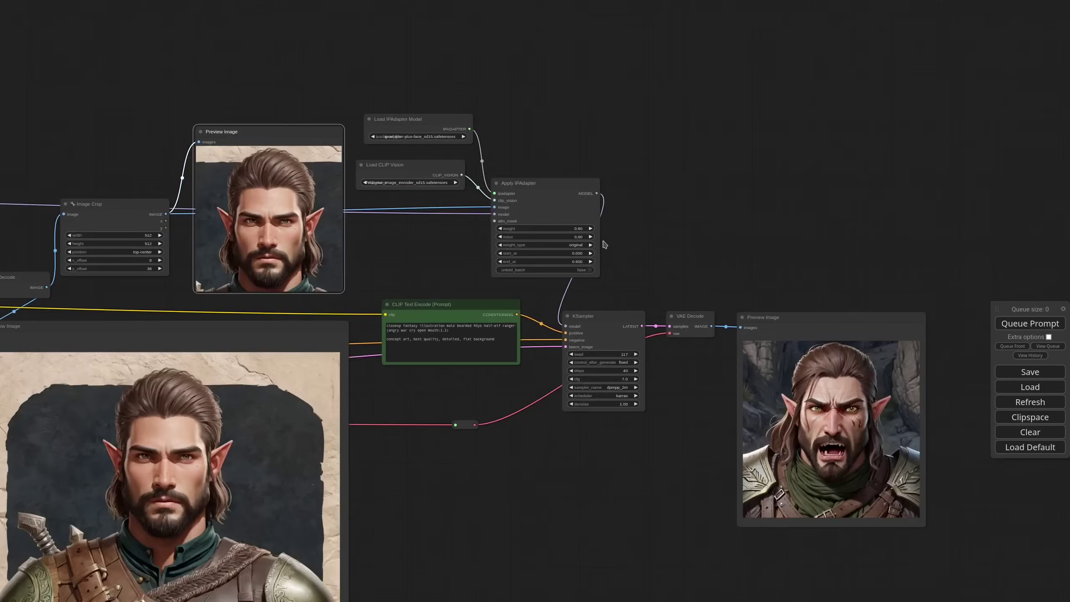
scroll(379, 332, up, 3)
scroll(379, 332, down, 1)
click(380, 332)
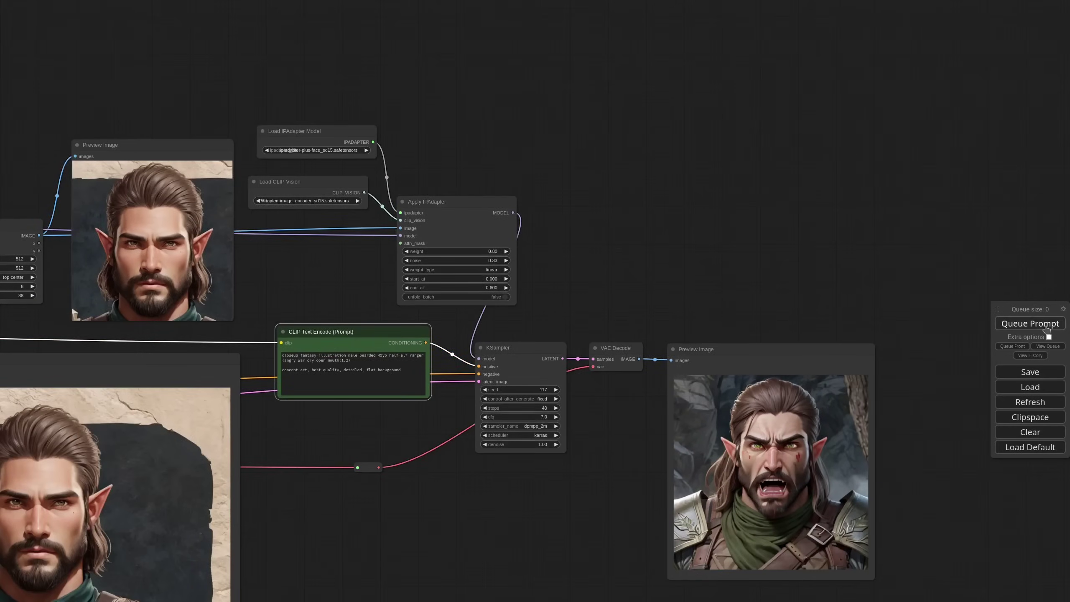
scroll(915, 450, up, 2)
scroll(506, 493, down, 4)
drag(506, 493, 497, 449)
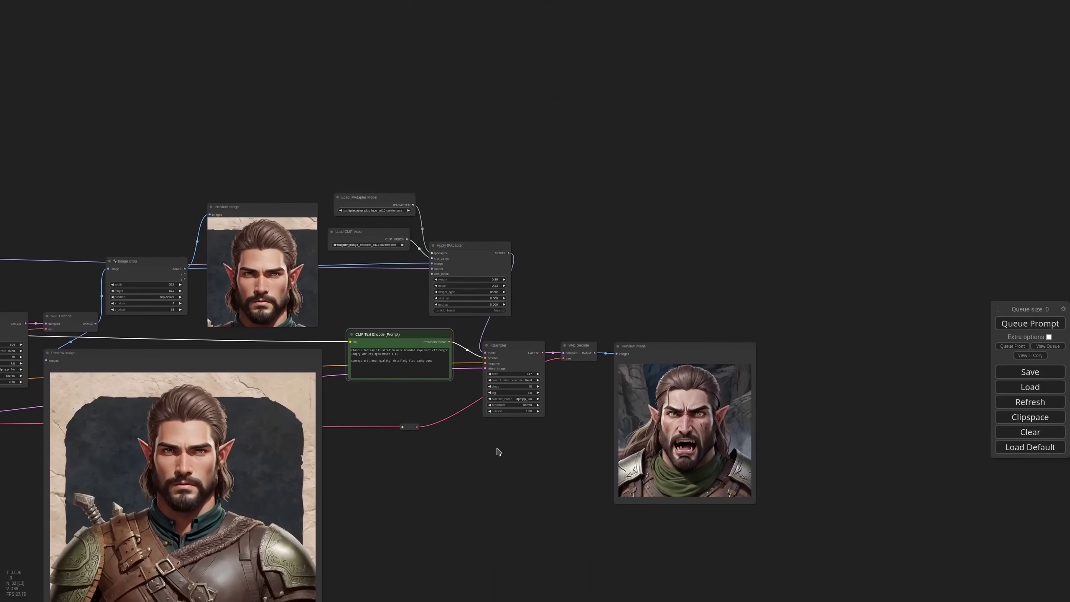
- Duplicate the closeup prompt node and the first KSampler, placing the linked copies beneath the war cry branch
drag(443, 532, 354, 397)
scroll(354, 396, down, 5)
drag(95, 300, 232, 302)
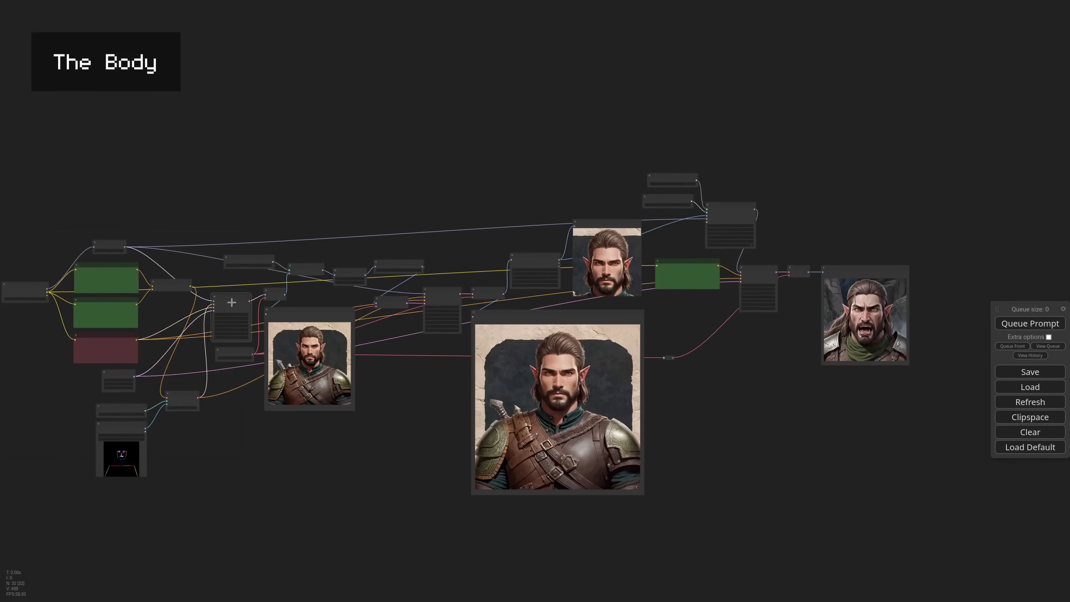
scroll(151, 303, up, 8)
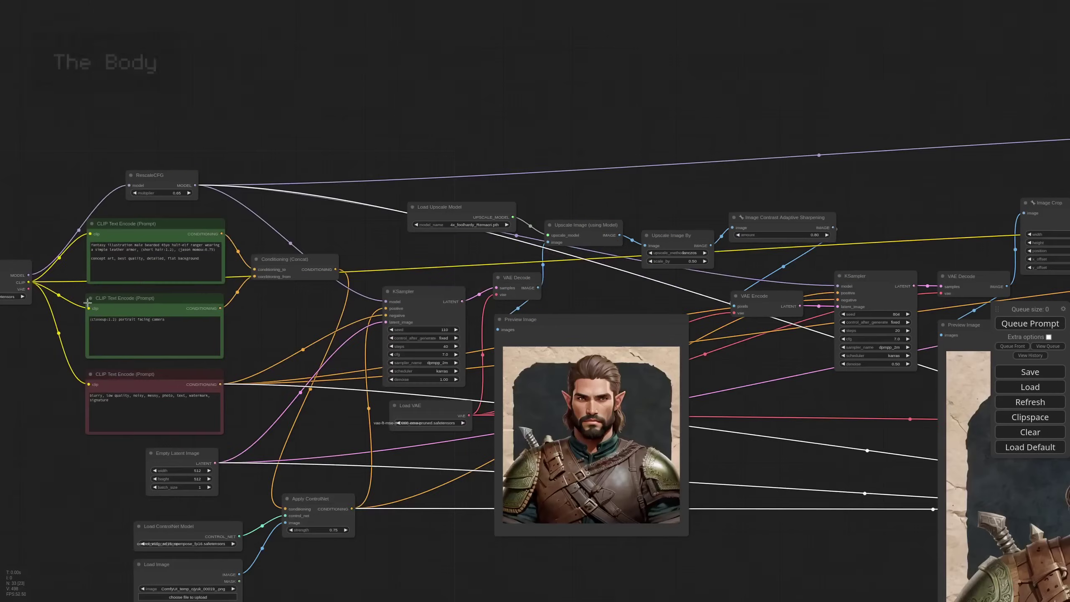
click(152, 303)
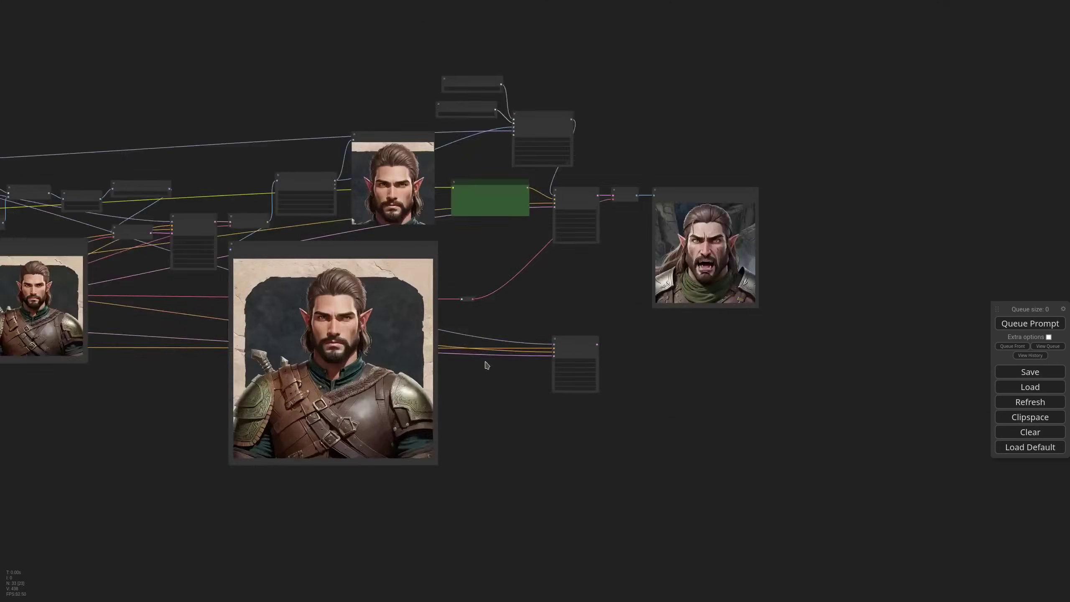
scroll(476, 364, up, 4)
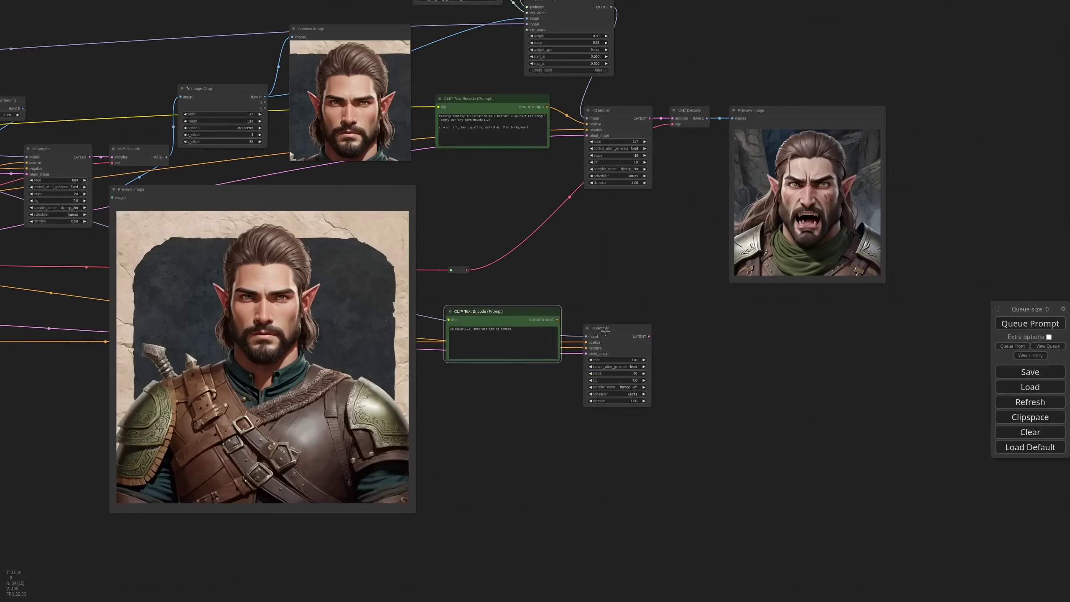
- Add a Conditioning (Concat) node beside the copied prompt and feed that prompt into its conditioning_from input
double_click(601, 301)
text(condi)
click(602, 336)
drag(632, 298, 603, 298)
drag(557, 319, 575, 312)
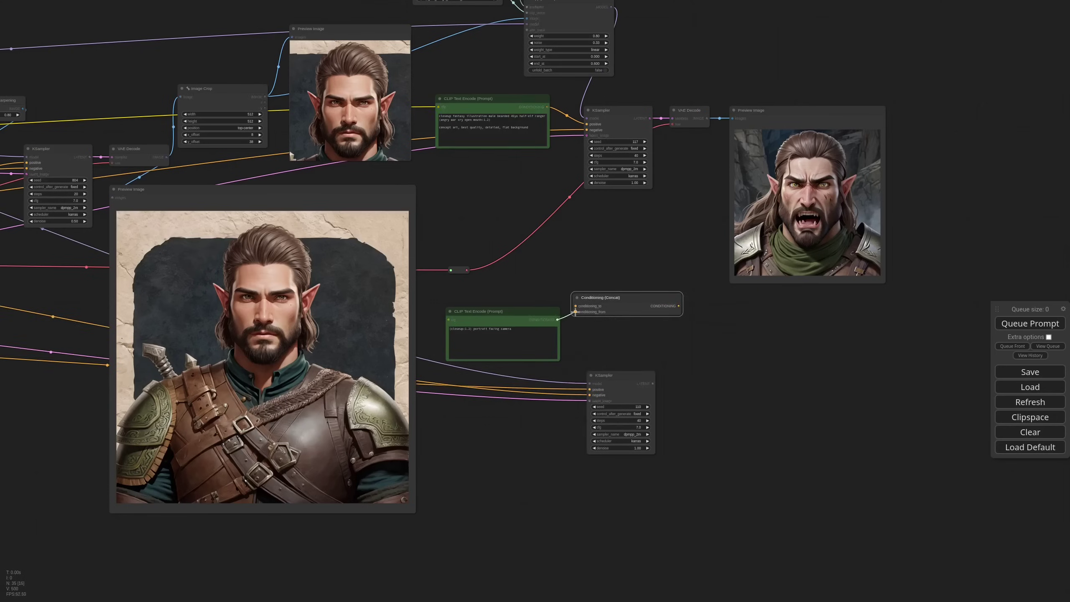
- Connect the main character prompt to the new Concat's conditioning_to and route the Concat output to the copied KSampler's positive input
scroll(576, 313, down, 6)
drag(189, 391, 351, 418)
drag(48, 251, 667, 346)
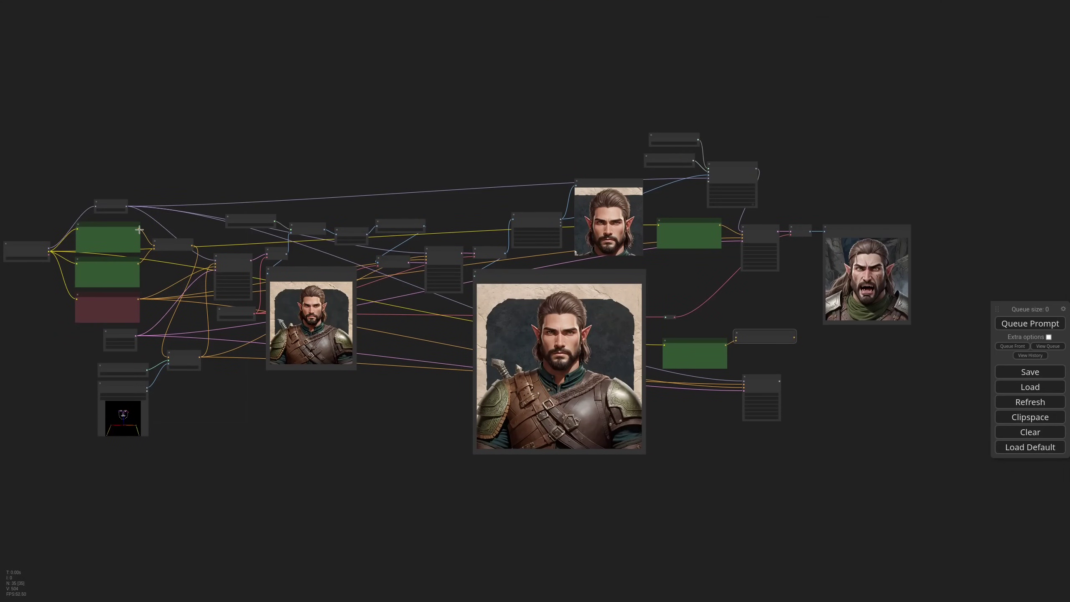
scroll(796, 342, up, 10)
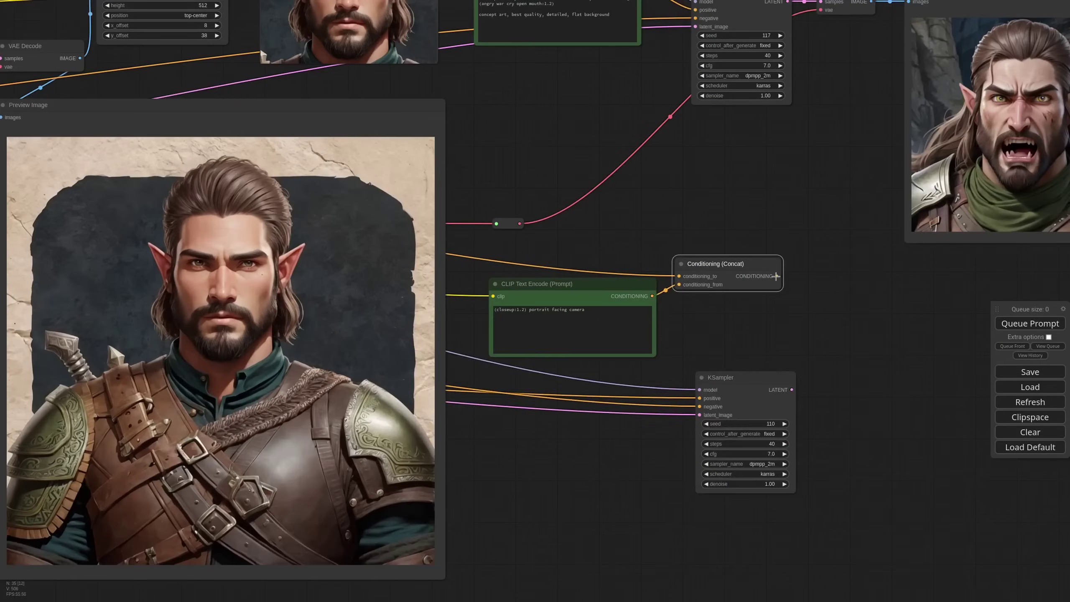
drag(776, 277, 700, 398)
drag(721, 378, 783, 340)
scroll(479, 269, up, 2)
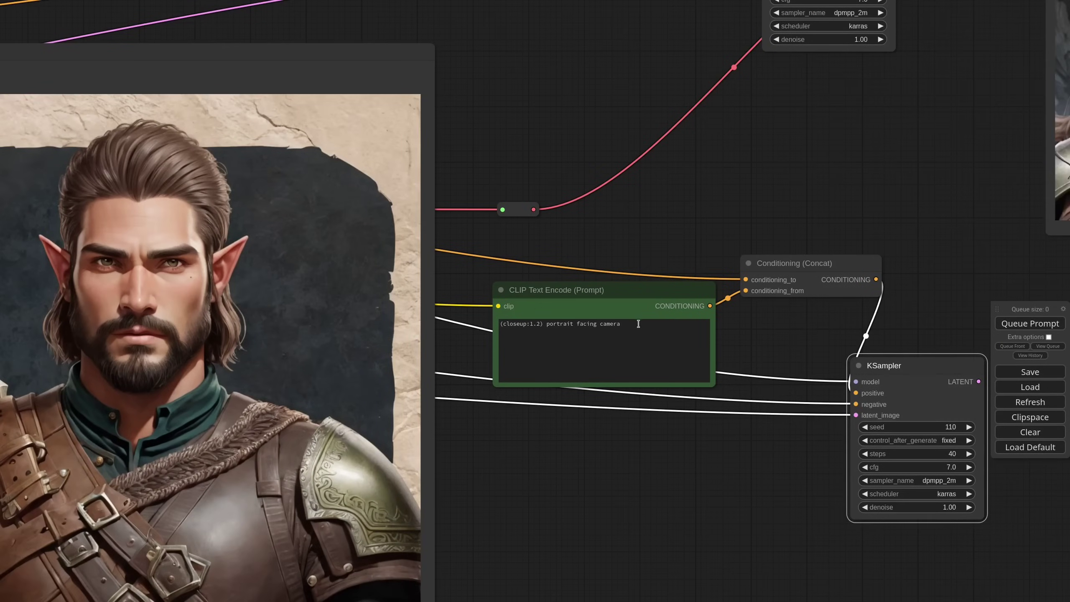
- Replace the copied closeup prompt's text with "stranding"
click(559, 364)
key(ctrl+a)
text(strandin)
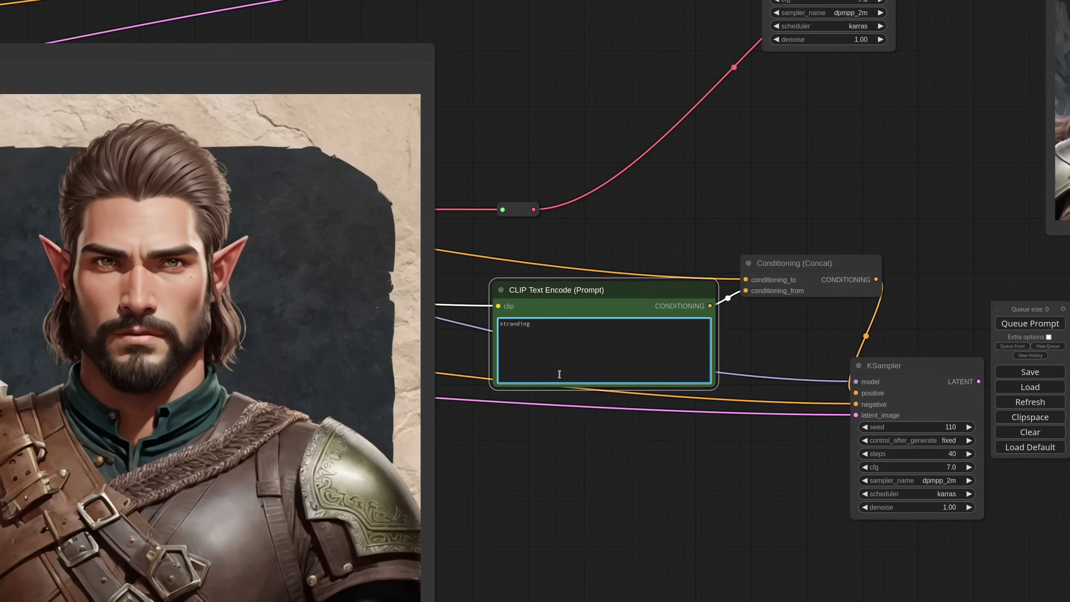
- Copy the Load ControlNet Model, Load Image and Apply ControlNet nodes and paste them below the new prompt
scroll(559, 374, down, 10)
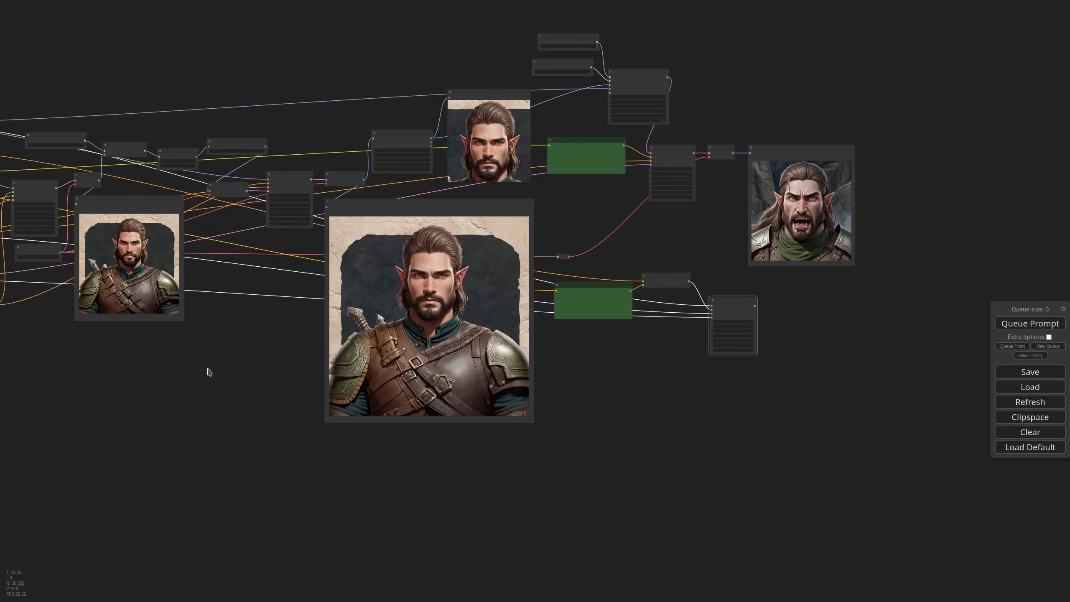
drag(208, 371, 341, 395)
drag(124, 406, 166, 408)
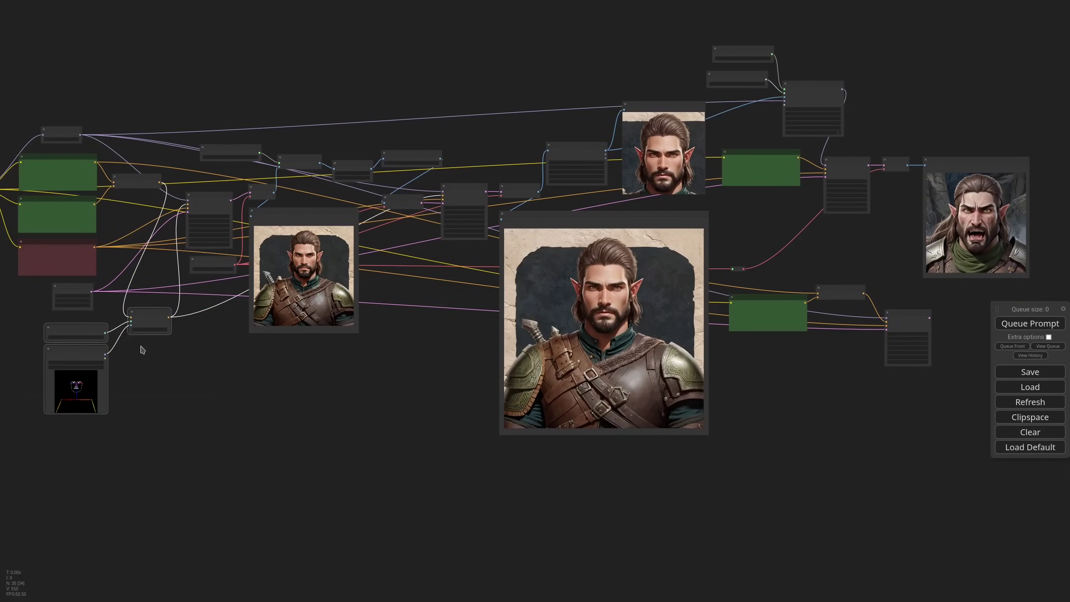
drag(812, 383, 650, 383)
key(ctrl+v)
drag(740, 359, 677, 349)
scroll(693, 321, up, 9)
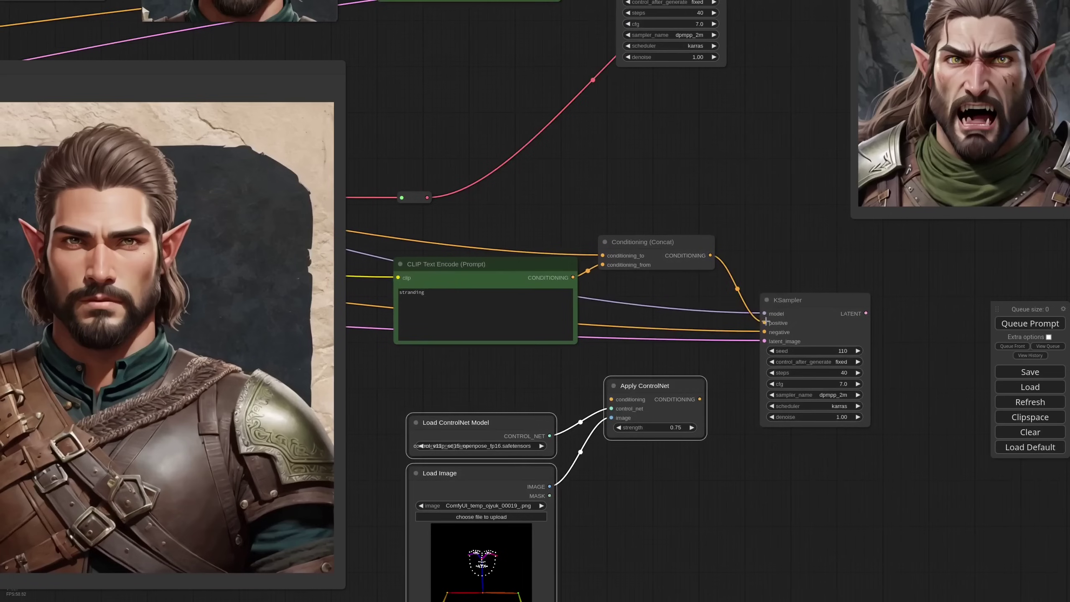
- Insert the copied Apply ControlNet between the Concat node and the KSampler's positive input, and arrange the ControlNet nodes compactly
drag(764, 323, 611, 399)
drag(700, 398, 764, 322)
drag(655, 384, 681, 374)
drag(506, 422, 526, 386)
drag(519, 472, 530, 438)
drag(608, 449, 622, 318)
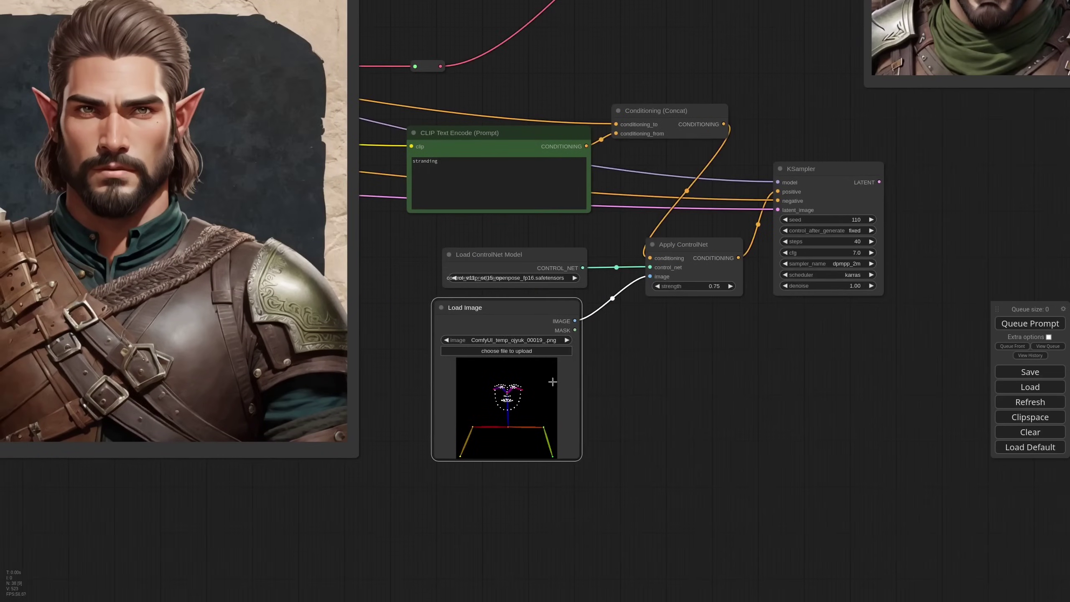
- Load the full-body pose ComfyUI_temp_orbae_00001_.png in the copied Load Image node
click(510, 339)
click(523, 483)
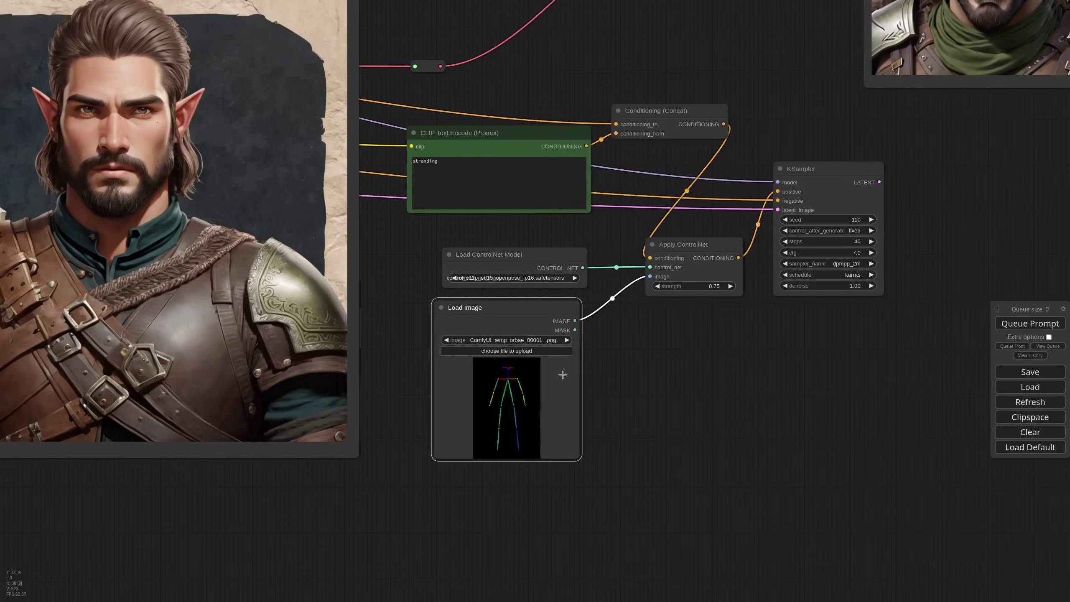
drag(563, 372, 664, 310)
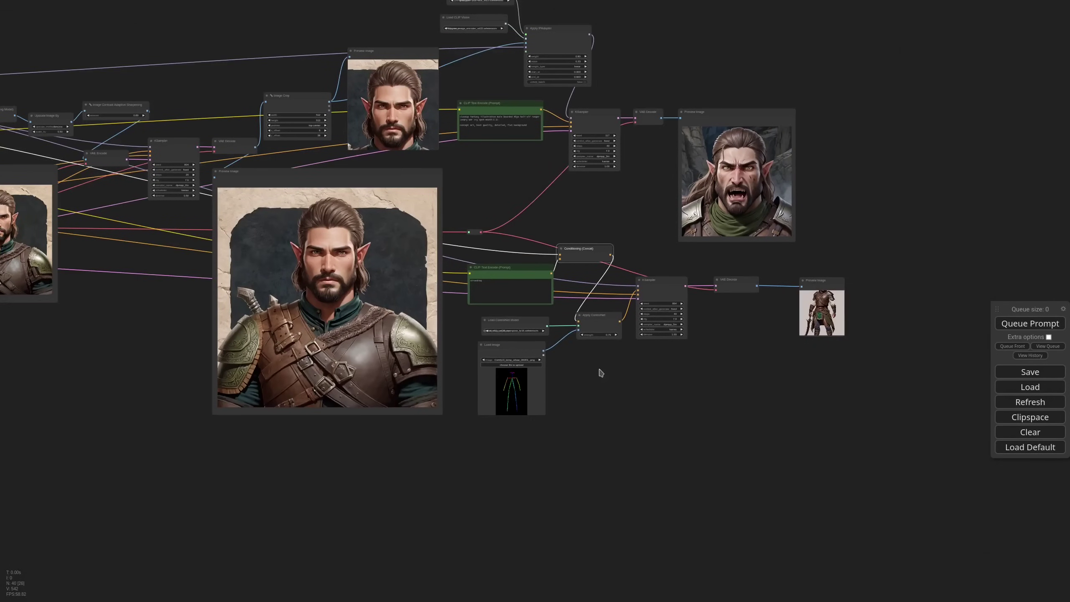
- Add an Empty Latent Image node below the full-body KSampler and set its height to 768
double_click(602, 370)
text(em)
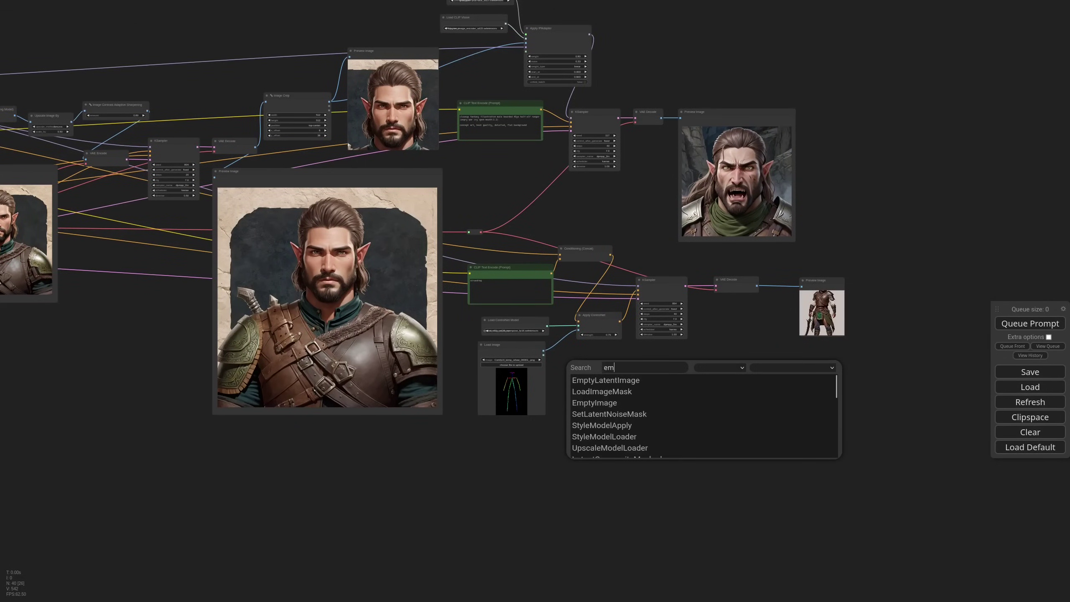
key(Return)
scroll(658, 396, up, 10)
click(620, 348)
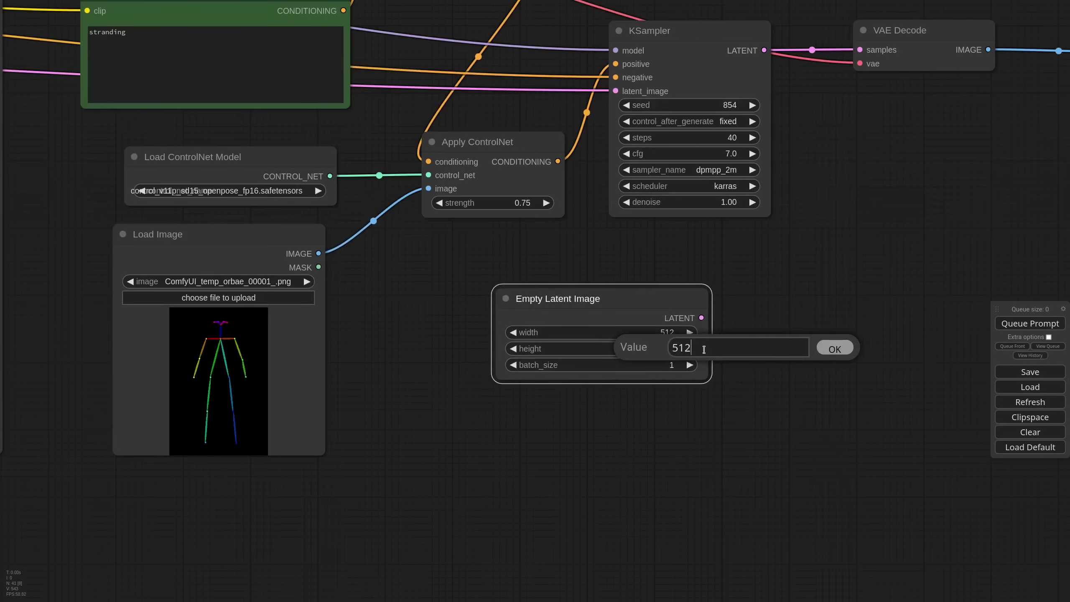
key(ctrl+a)
text(768)
key(Return)
- Connect the new Empty Latent Image to the full-body KSampler's latent_image, position it under Apply ControlNet, and queue the workflow
drag(706, 378, 636, 378)
drag(585, 297, 534, 297)
drag(578, 317, 616, 90)
drag(543, 290, 531, 249)
scroll(657, 295, down, 5)
drag(657, 295, 395, 331)
click(1030, 323)
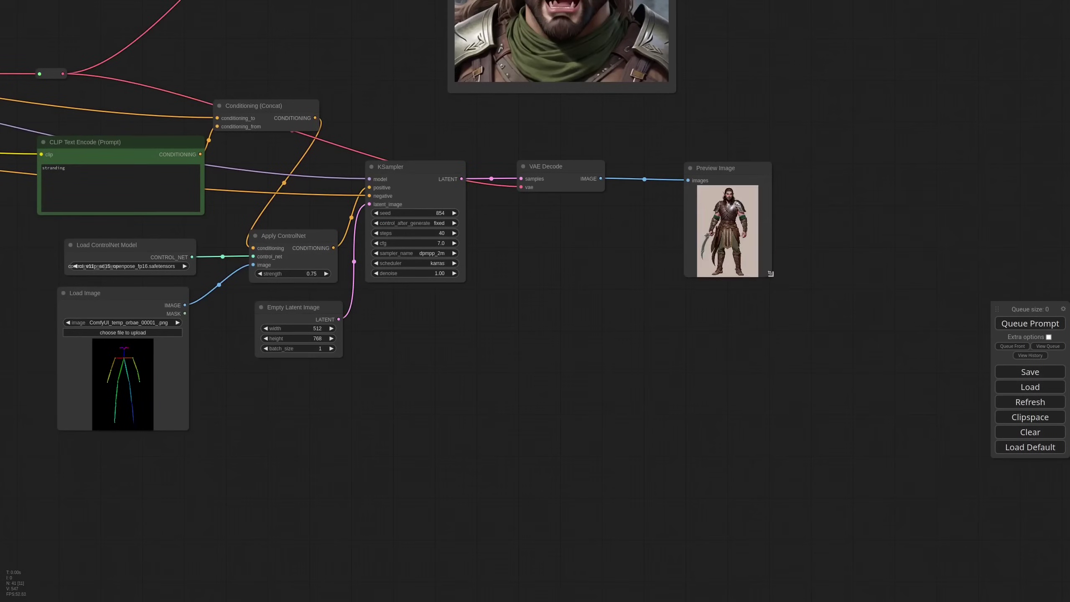
- Enlarge the full-body Preview Image node and move it closer to its VAE Decode node
drag(770, 276, 925, 541)
scroll(528, 255, down, 6)
drag(530, 275, 634, 349)
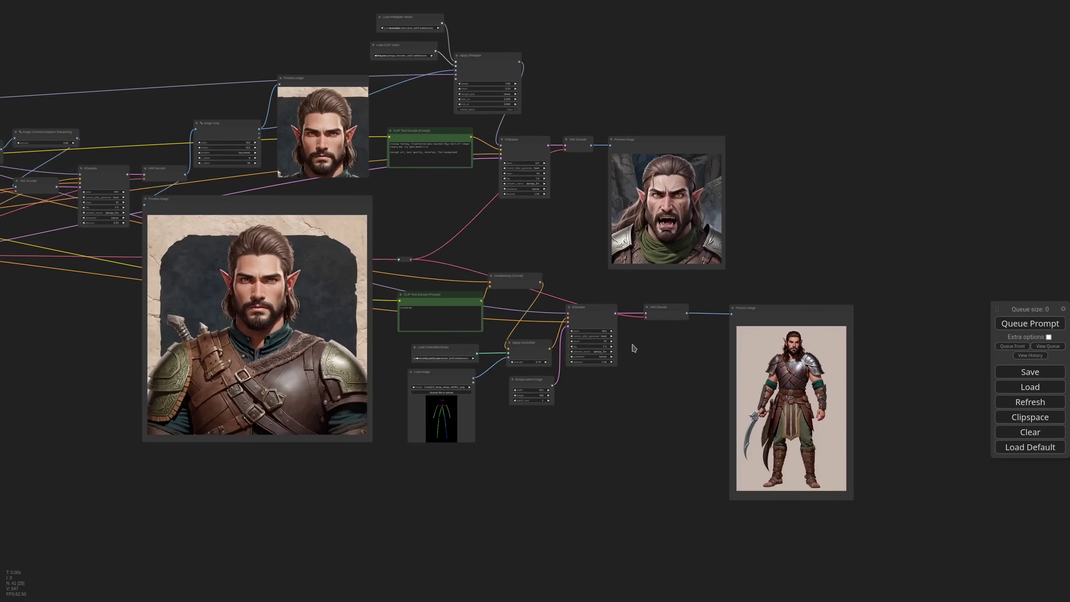
drag(788, 308, 761, 308)
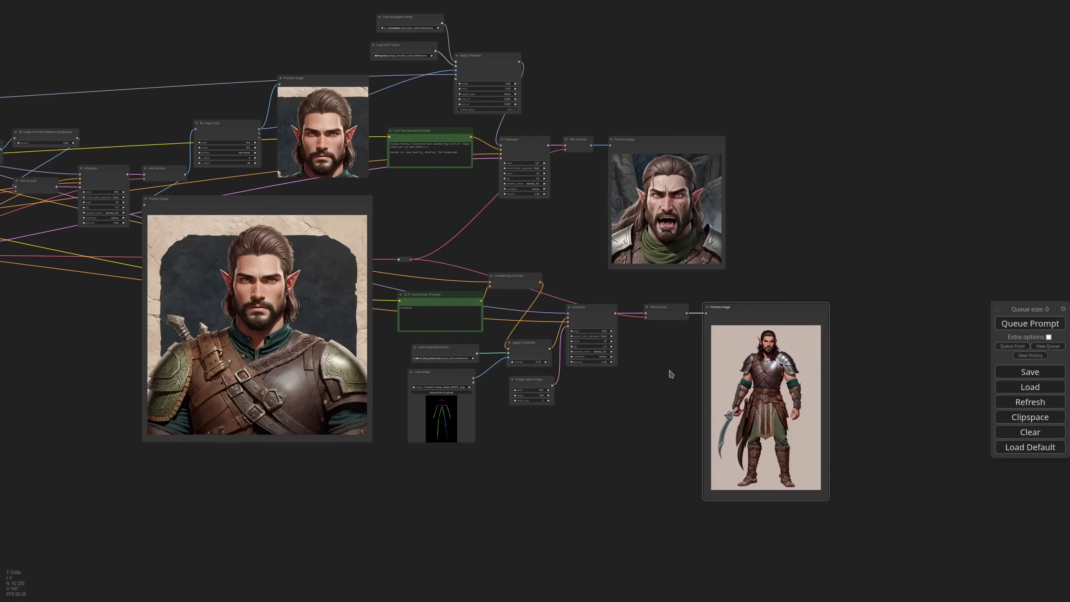
- Set the full-body KSampler's seed to 855, generate a new image and inspect the figure up close
drag(345, 80, 350, 89)
scroll(800, 391, up, 6)
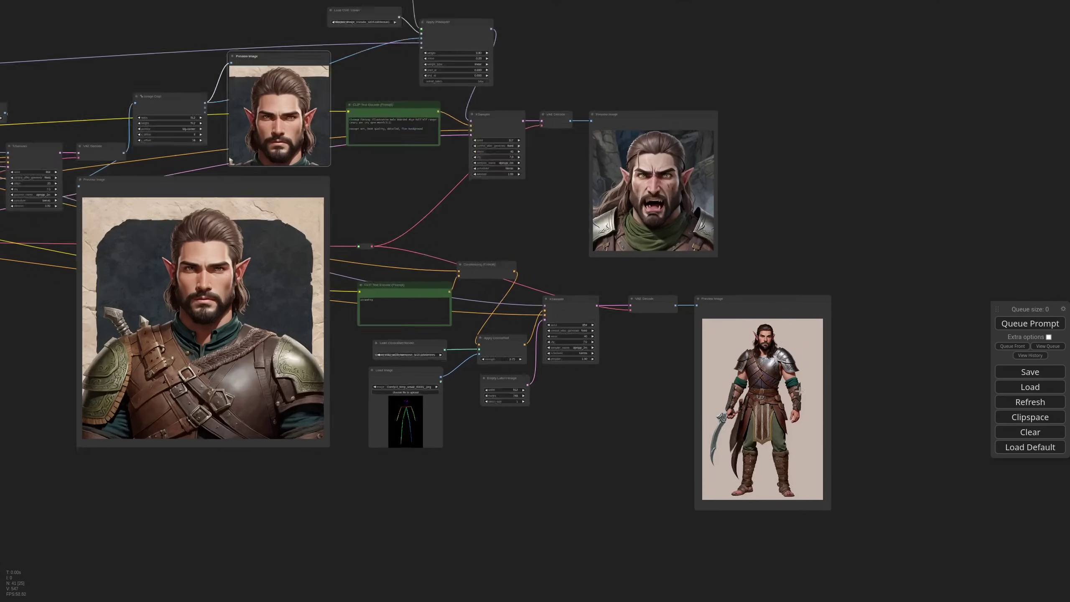
scroll(760, 496, up, 1)
click(405, 246)
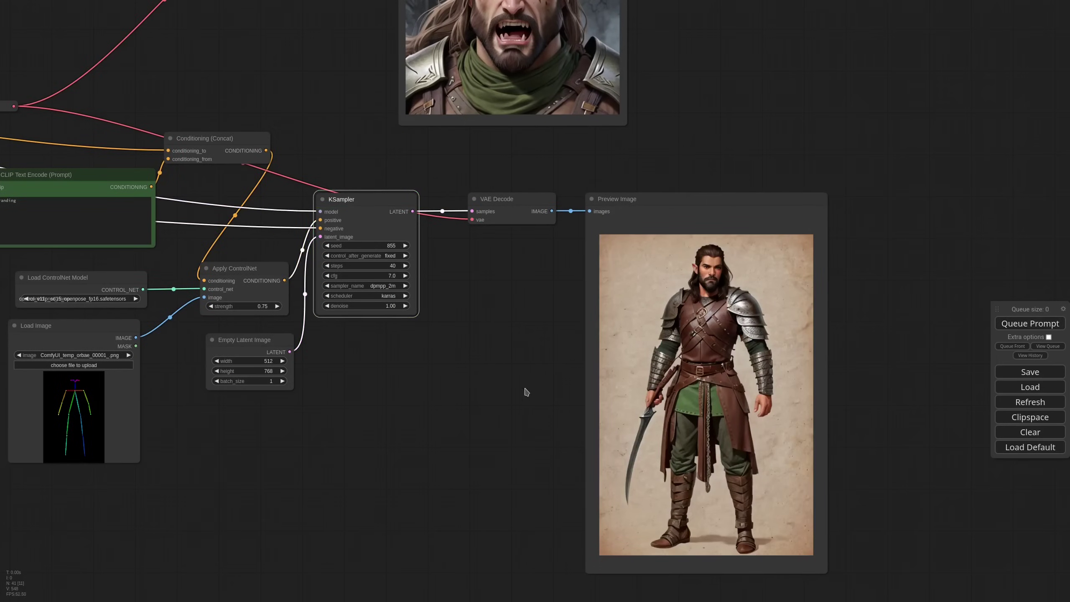
scroll(758, 449, up, 5)
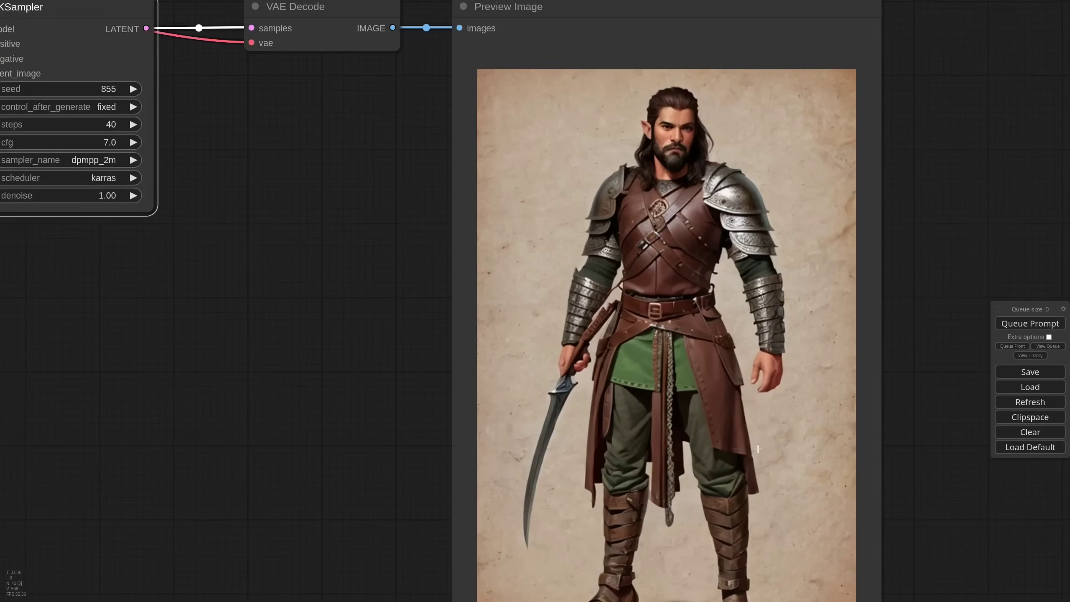
scroll(758, 449, down, 7)
scroll(749, 469, up, 1)
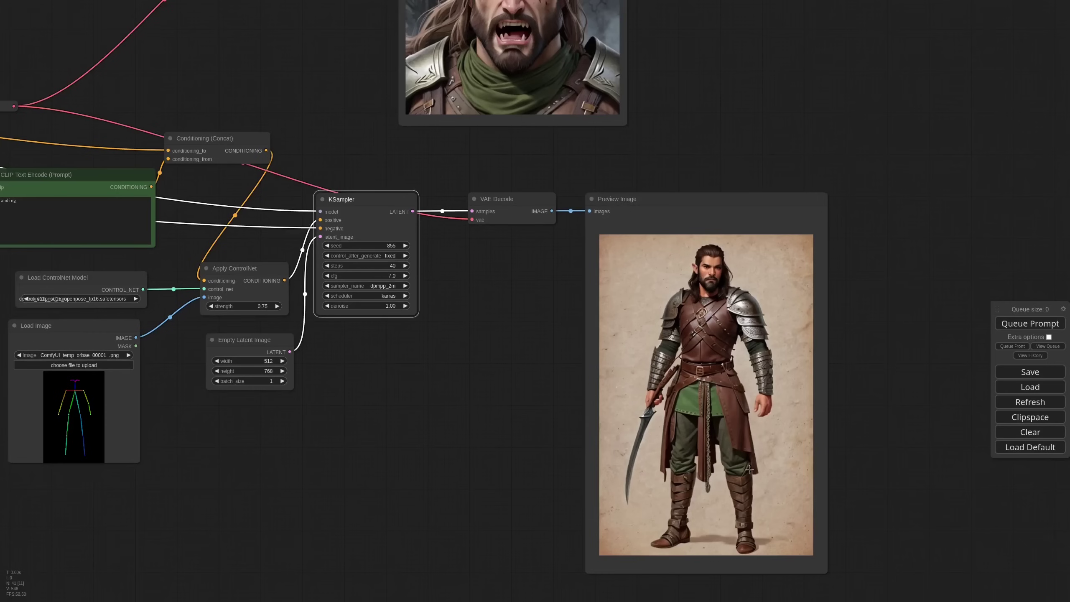
- Shift the Concat and "stranding" prompt nodes upward, and paste a copy of the negative prompt node into the full-body branch
drag(369, 367, 580, 412)
drag(439, 174, 445, 137)
drag(295, 213, 290, 169)
scroll(391, 339, down, 9)
drag(64, 403, 394, 401)
click(167, 239)
key(ctrl+c)
drag(846, 498, 638, 473)
scroll(628, 321, up, 9)
key(ctrl+v)
- Rearrange the full-body branch so the copied negative prompt sits between the positive prompt and the ControlNet loader nodes
drag(480, 163, 504, 125)
drag(585, 205, 588, 179)
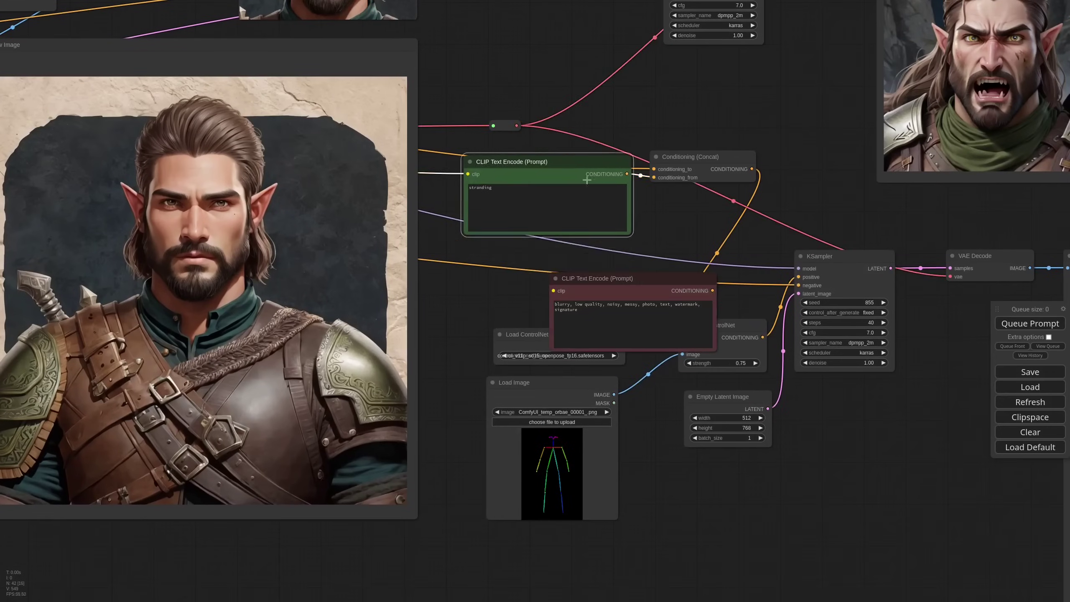
drag(606, 278, 531, 251)
drag(547, 383, 545, 414)
drag(527, 335, 522, 354)
- Wire the copied negative prompt to the CLIP source and the full-body KSampler's negative input, and append ", sword, weapon, blade"
drag(863, 391, 588, 347)
scroll(170, 213, up, 5)
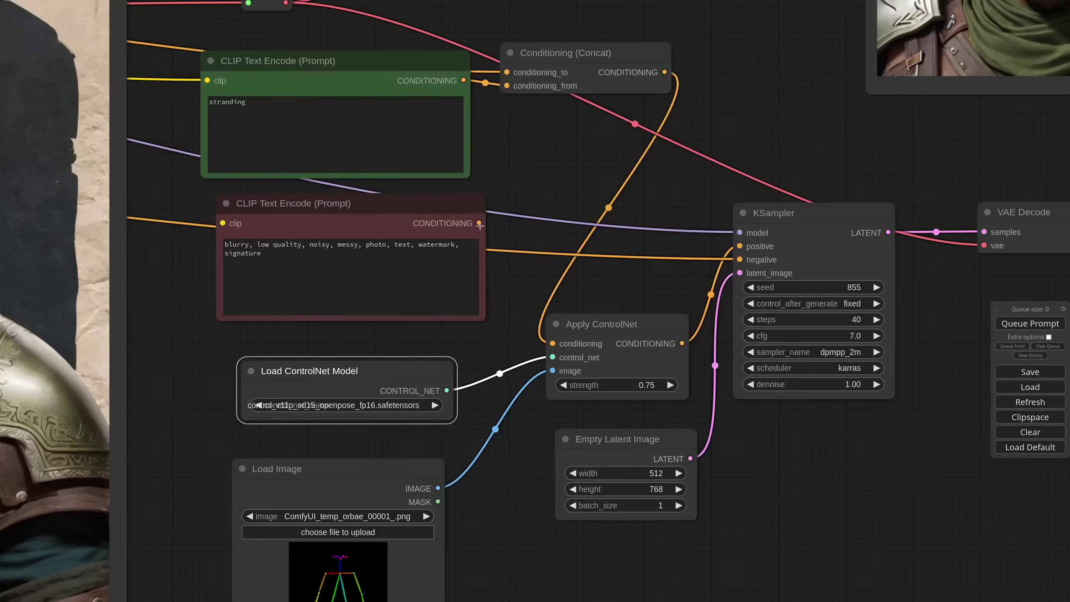
scroll(100, 192, down, 15)
scroll(100, 192, up, 20)
click(403, 320)
text(, sword, weapon, blade)
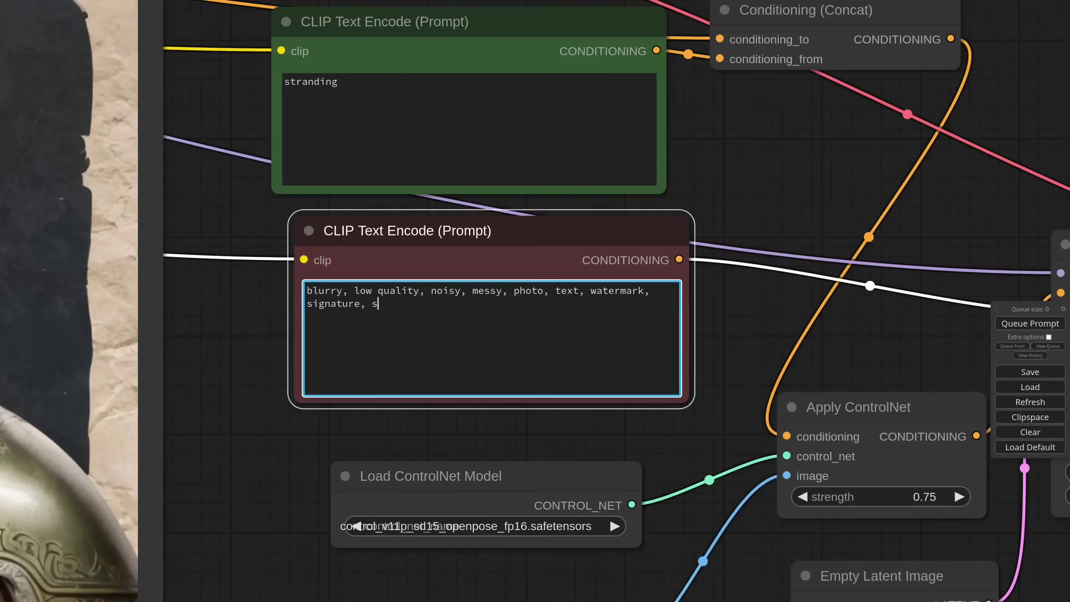
- Add a KSampler (Advanced) node and transfer the full-body KSampler's model, positive, negative and latent_image links to it
scroll(606, 362, down, 8)
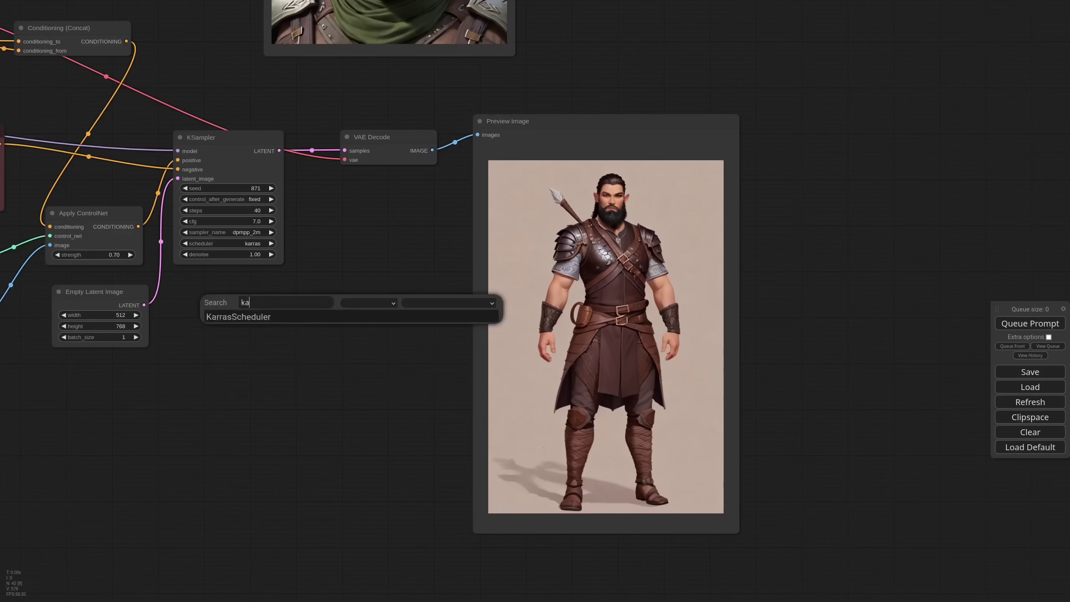
key(Return)
scroll(127, 190, up, 3)
drag(232, 184, 355, 354)
drag(341, 119, 355, 341)
drag(341, 105, 355, 327)
drag(341, 92, 356, 312)
drag(356, 312, 355, 314)
- Set the advanced sampler to noise_seed 871, fixed, 40 steps, cfg 7.0, dpmpp_2m and karras, and delete the old full-body KSampler
click(366, 400)
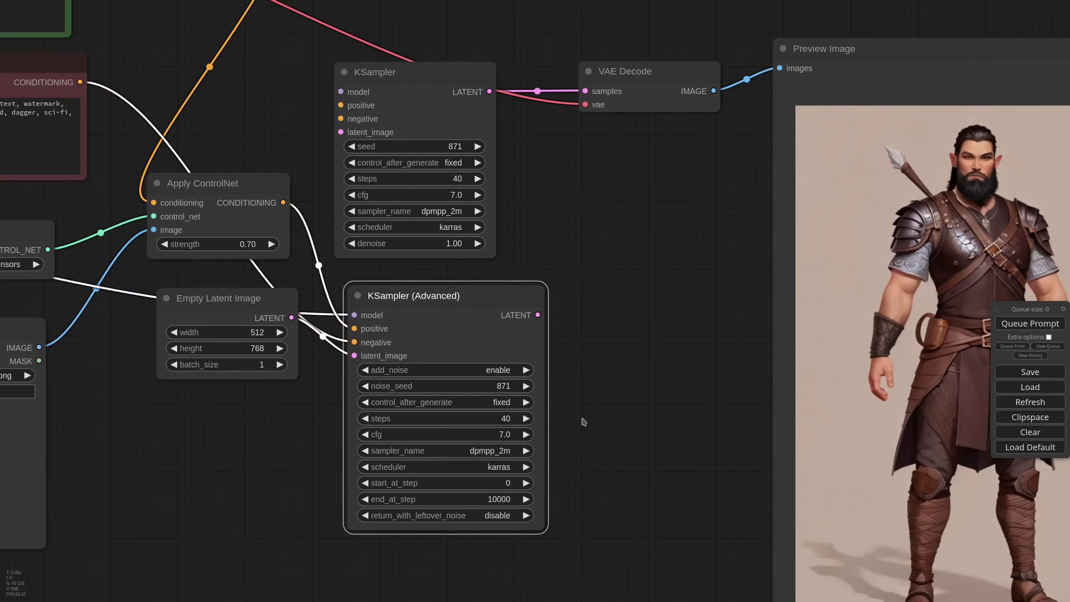
drag(571, 301, 608, 227)
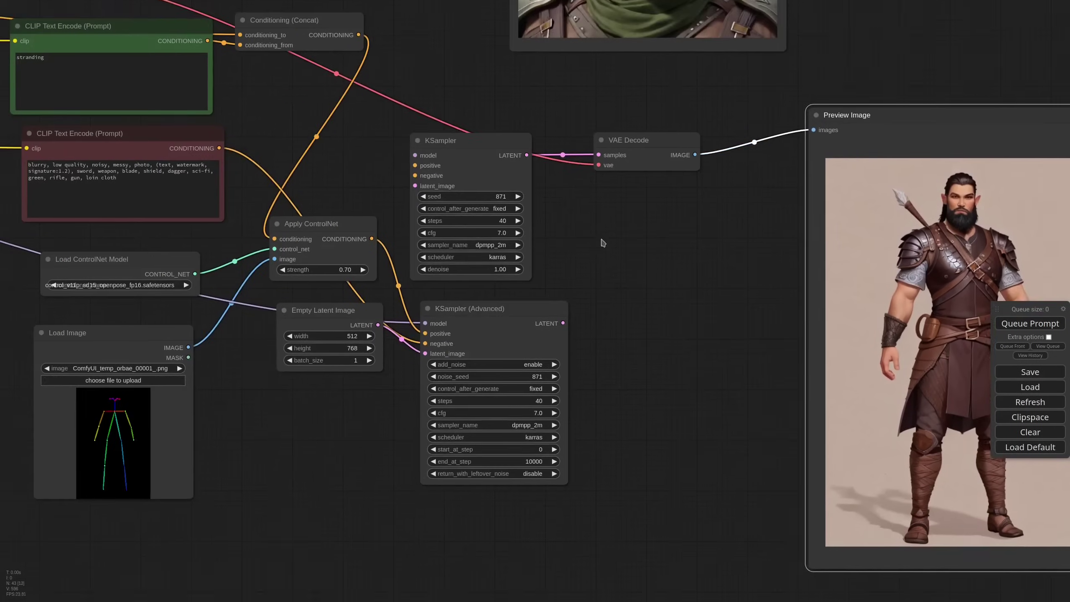
click(478, 147)
key(Delete)
- Convert the advanced sampler's end_at_step to an input, feed it from a primitive node and place that node below Empty Latent Image
scroll(492, 333, up, 4)
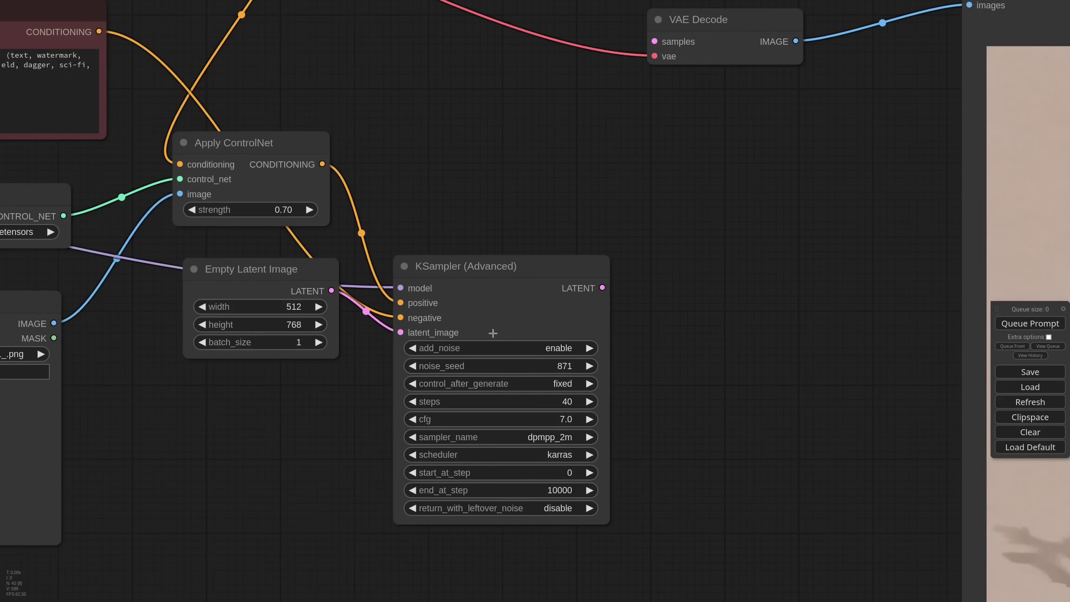
right_click(493, 334)
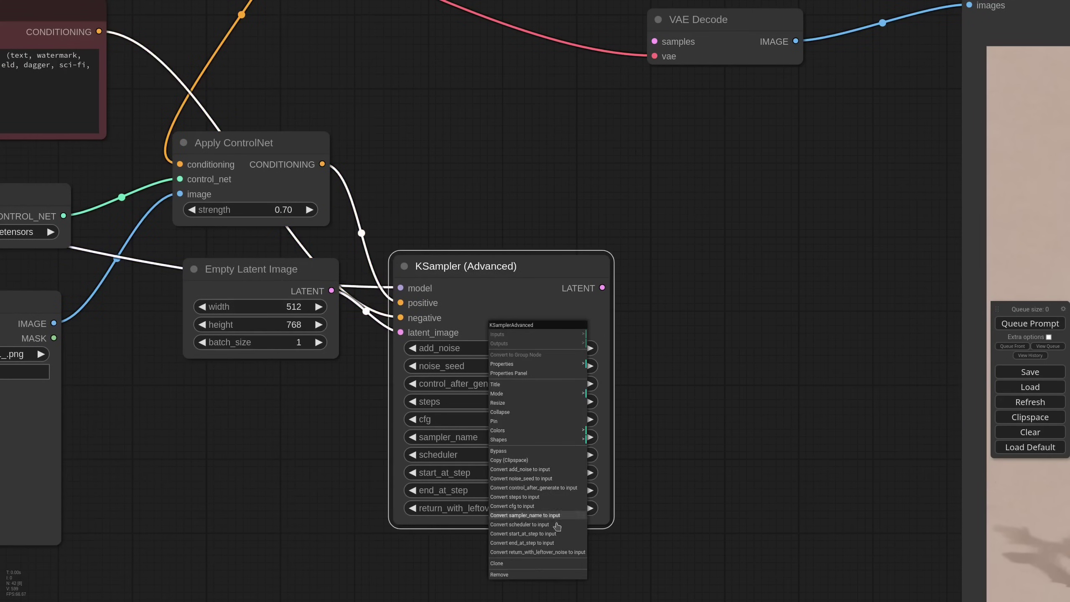
click(552, 543)
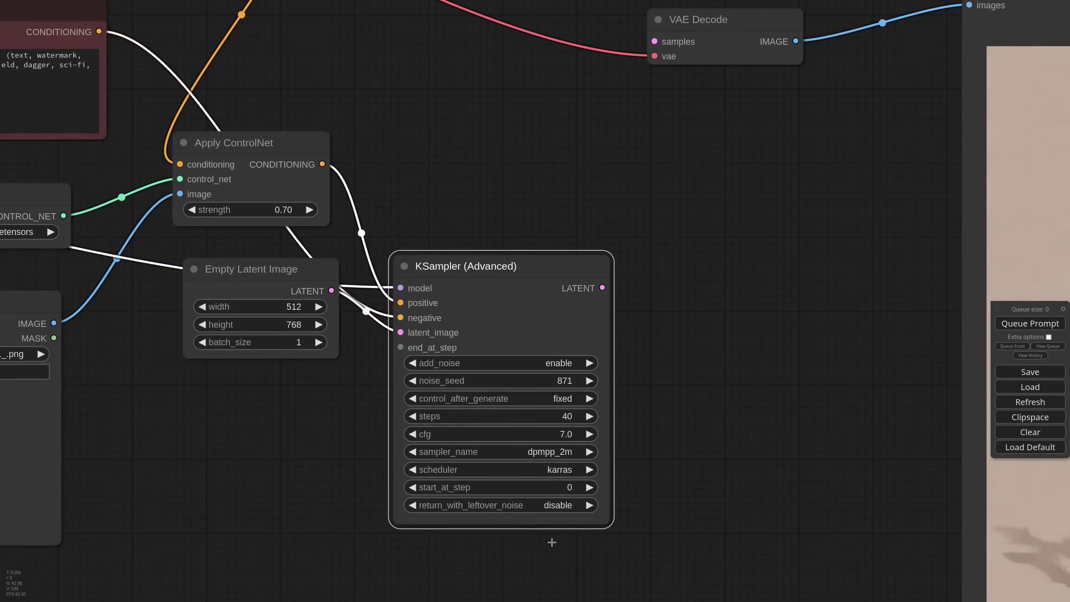
double_click(400, 347)
drag(219, 264, 224, 394)
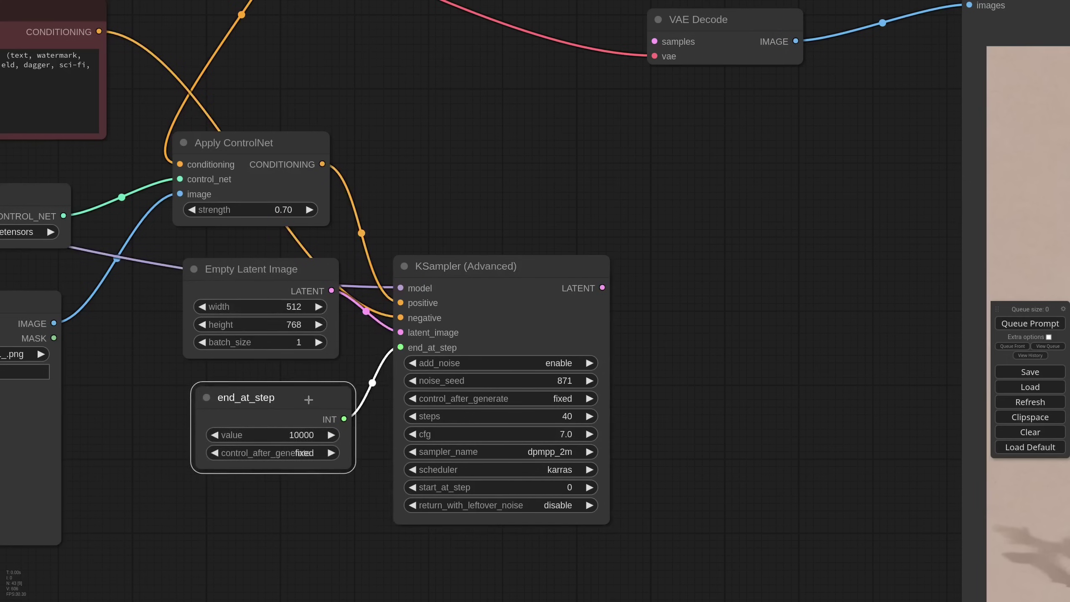
- Set the value of the end_at_step primitive node to 3
scroll(457, 247, down, 5)
scroll(388, 313, up, 4)
click(344, 392)
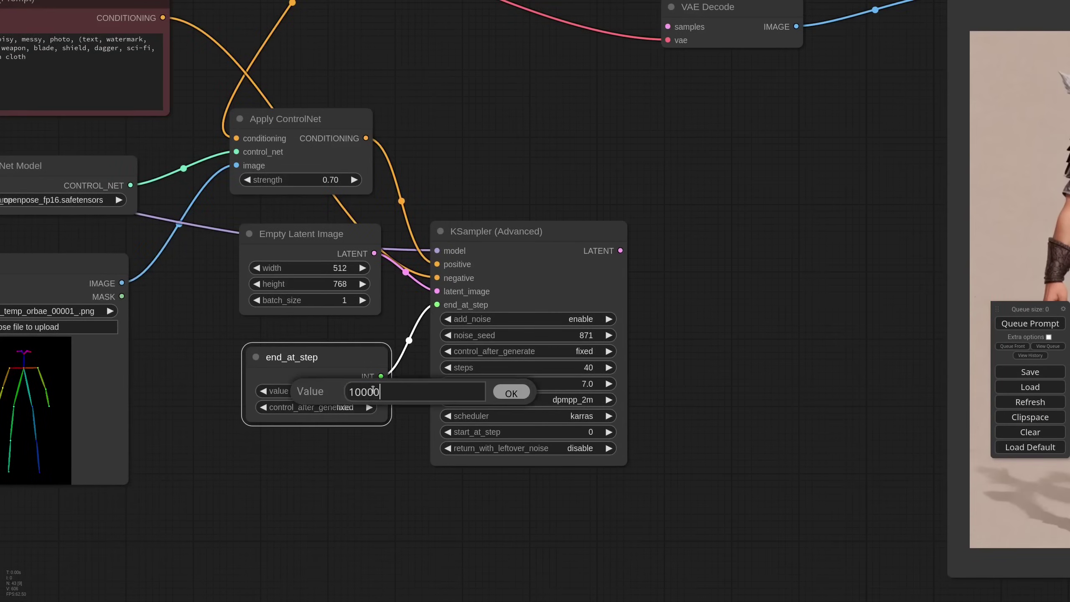
text(3)
key(Return)
- Duplicate the advanced KSampler with its input links and feed the first sampler's LATENT output into the copy's latent_image
scroll(519, 266, down, 1)
scroll(519, 266, down, 4)
click(426, 239)
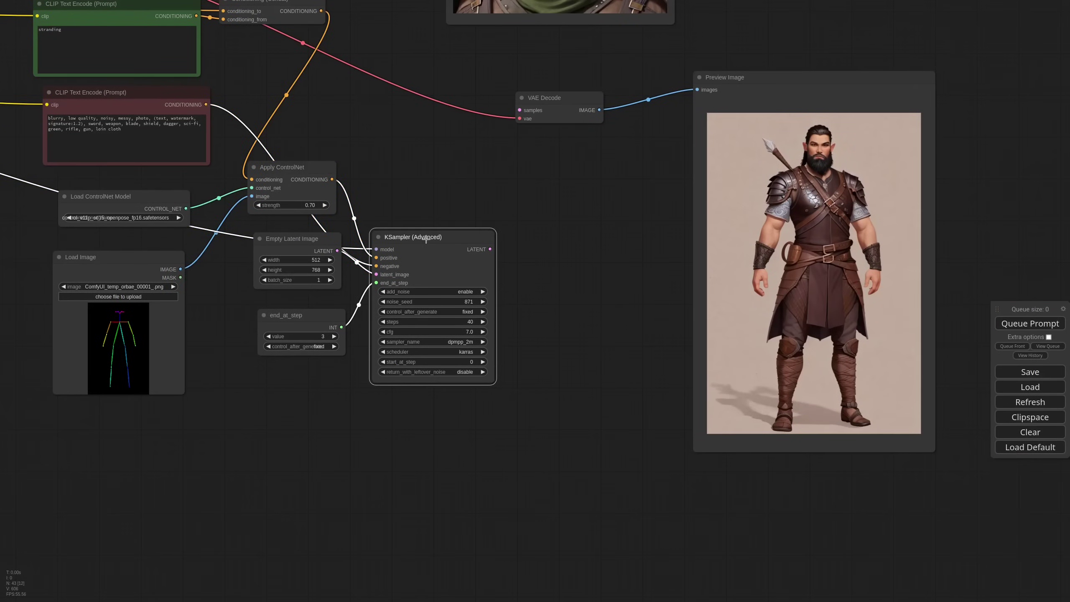
key(ctrl+c)
key(ctrl+shift+v)
scroll(506, 236, up, 2)
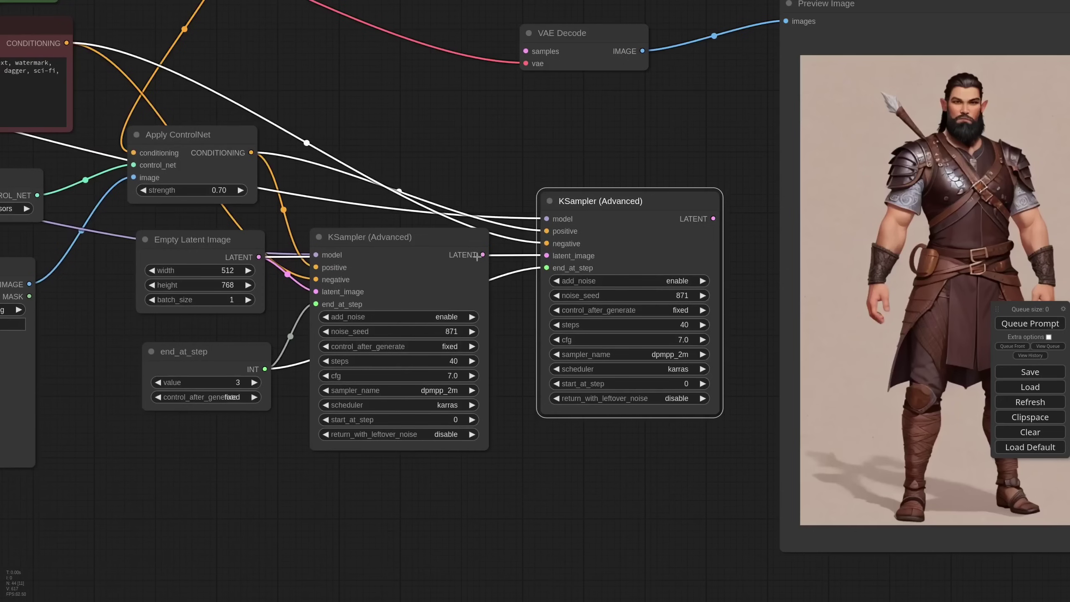
drag(478, 256, 546, 255)
- Enable return_with_leftover_noise on the first advanced sampler and disable add_noise on the second
click(471, 435)
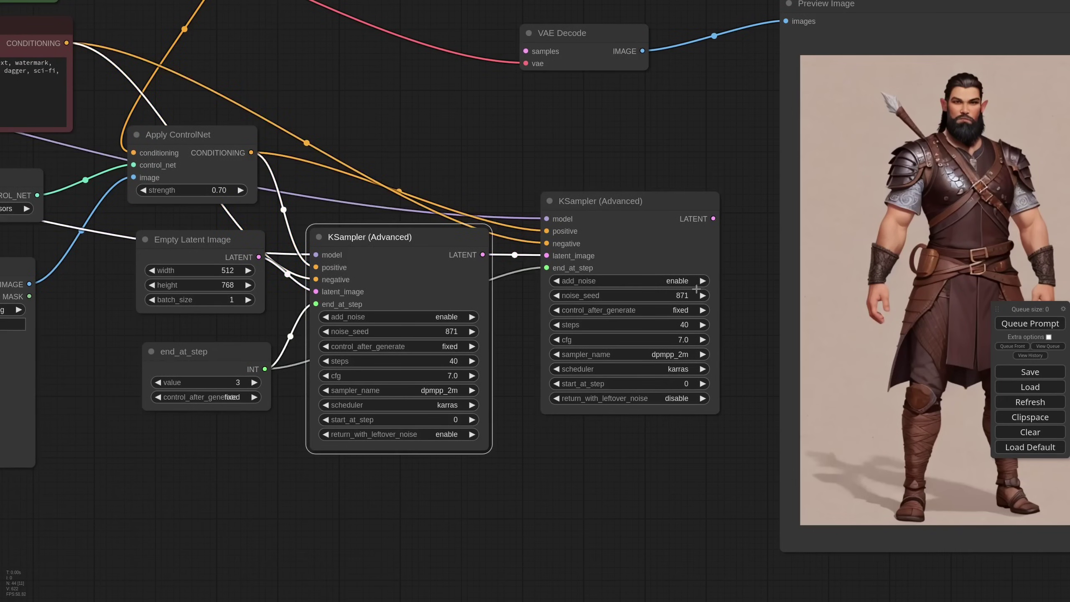
click(702, 280)
drag(627, 196, 634, 188)
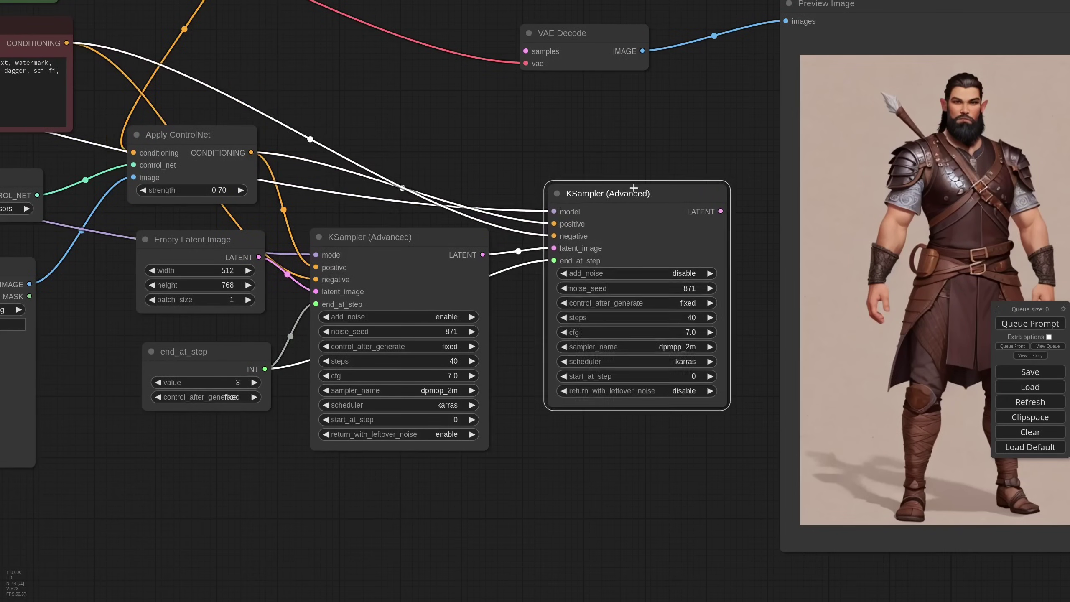
- Convert the second advanced sampler's end_at_step input back to a widget and set it to 9999
right_click(609, 261)
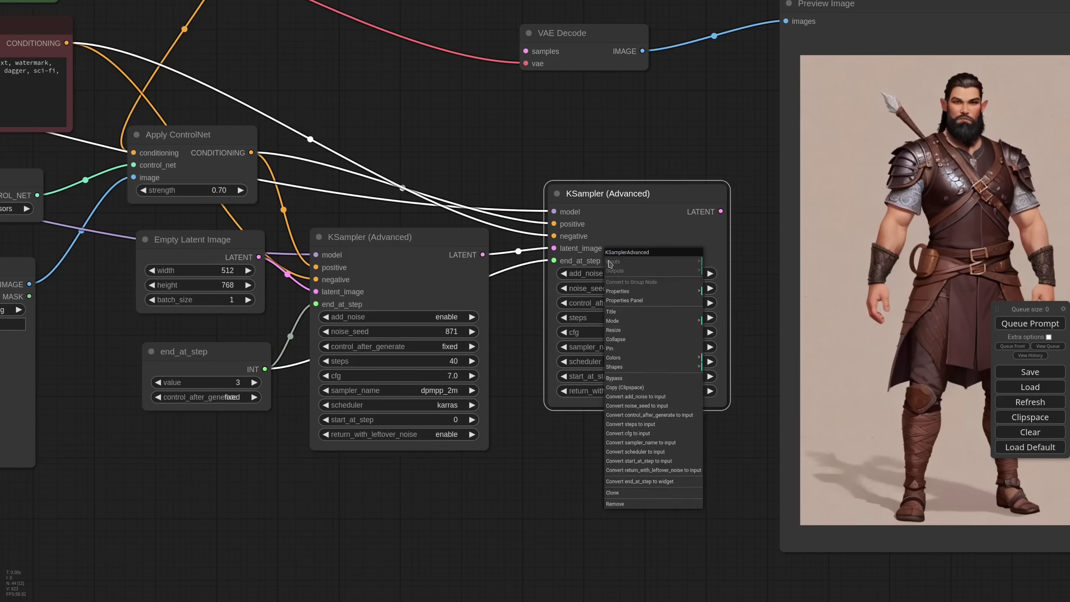
click(677, 484)
click(694, 379)
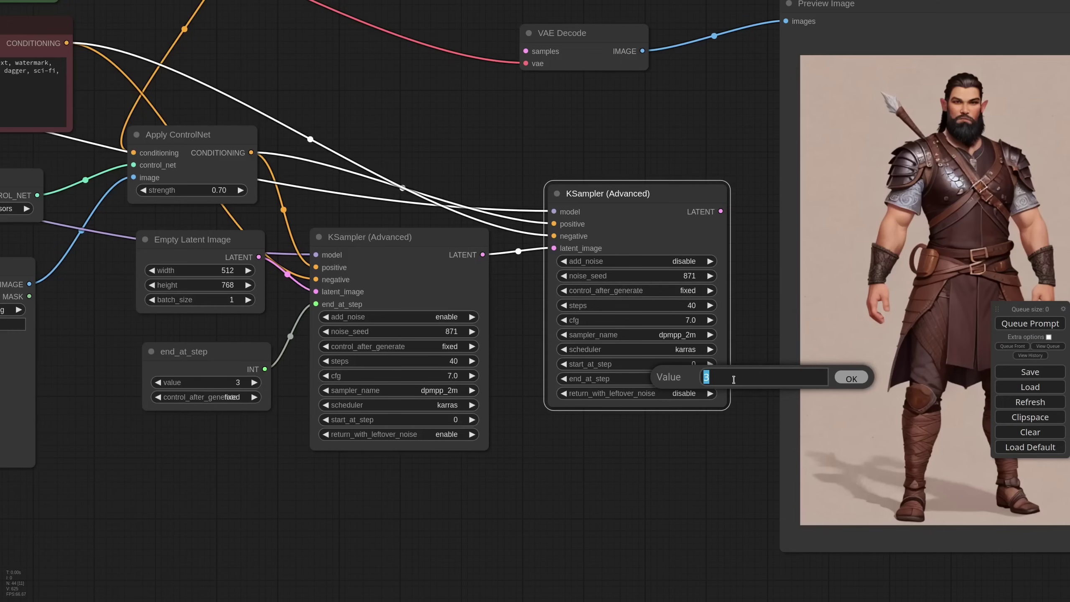
text(9999)
key(Return)
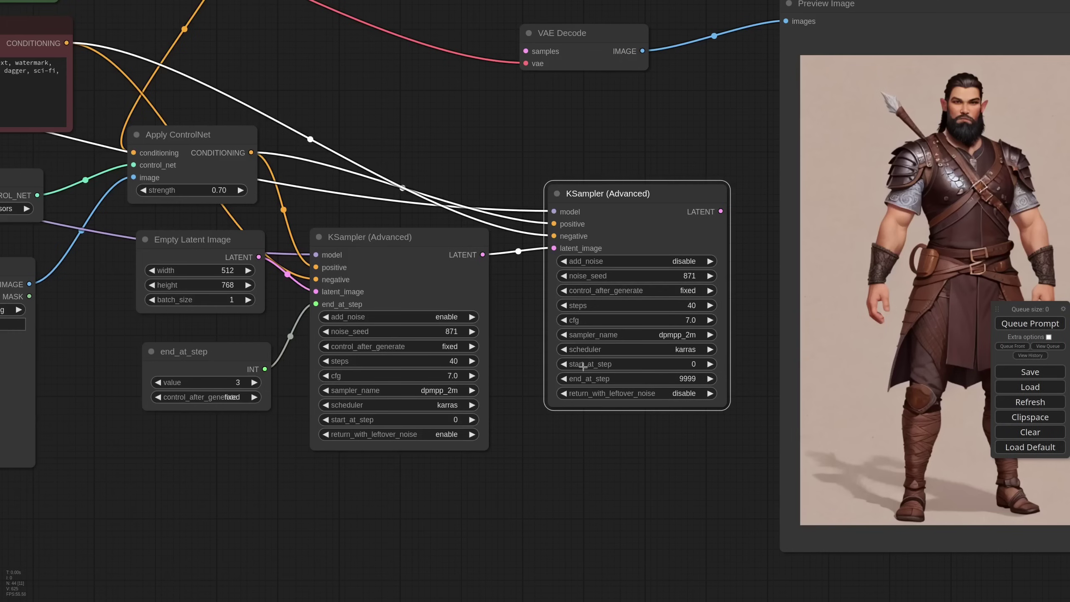
- Convert the second sampler's start_at_step to an input, link it to the primitive's INT output and adjust both samplers' placement
right_click(583, 366)
click(627, 565)
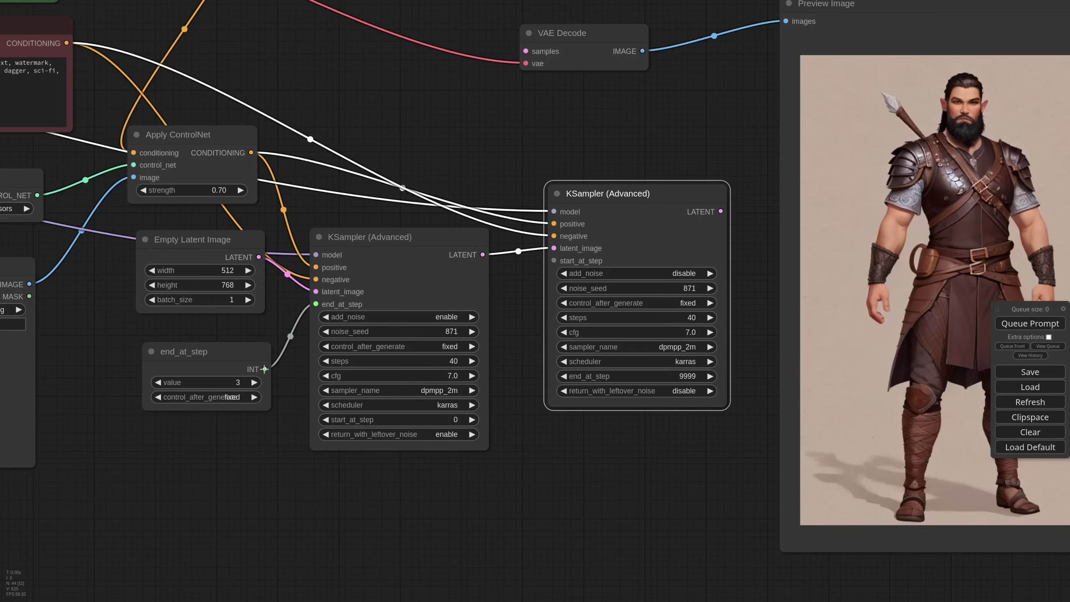
drag(265, 369, 554, 261)
drag(495, 237, 496, 244)
drag(601, 192, 598, 187)
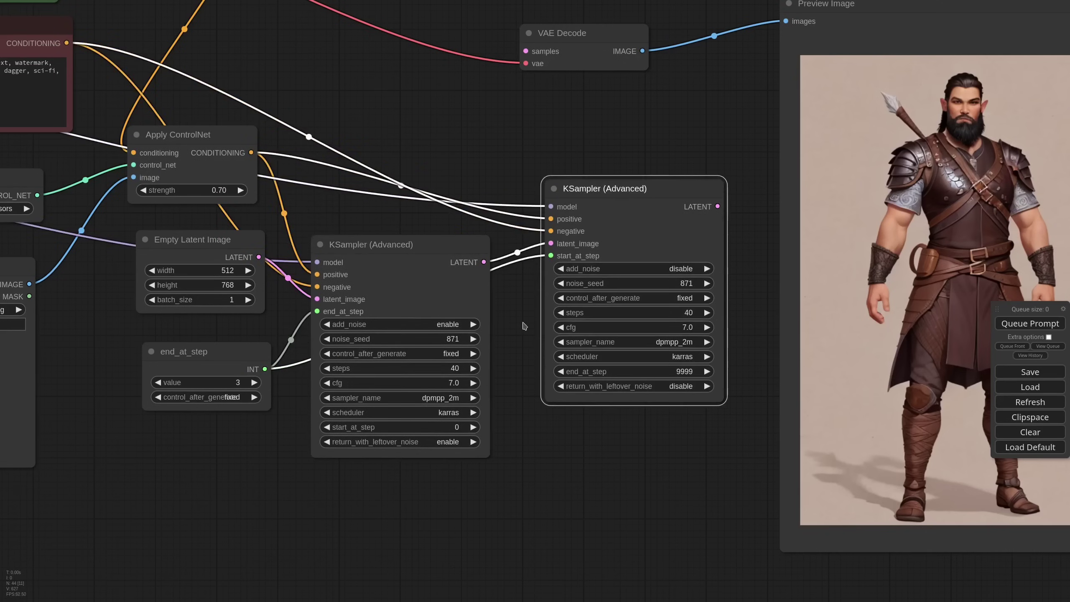
- Set the second advanced sampler to dpmpp_2m_sde with noise_seed 1818 and link its LATENT output to the VAE Decode samples
click(657, 342)
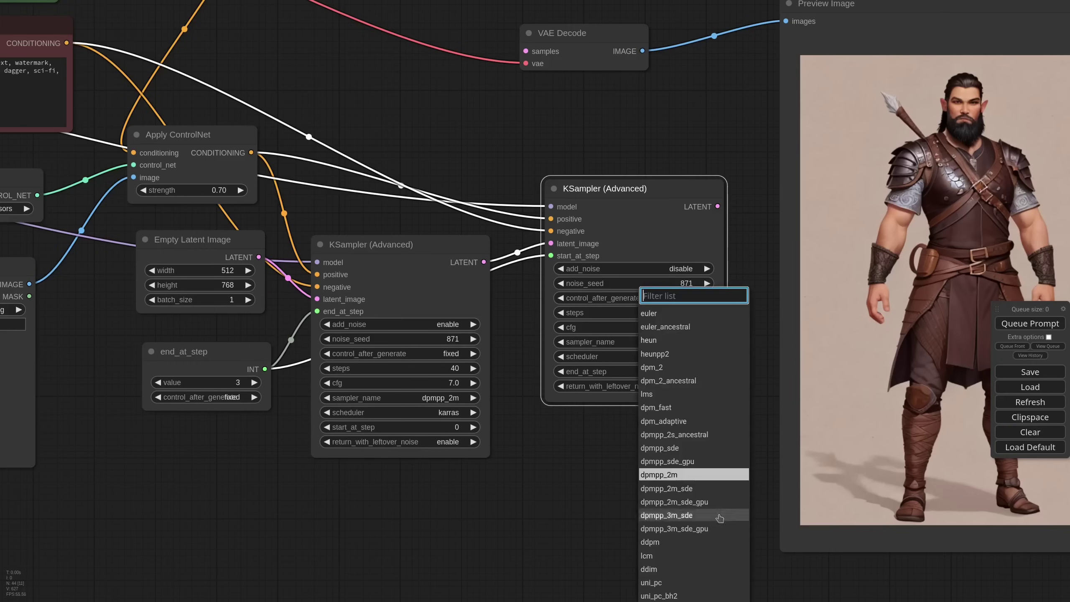
click(704, 488)
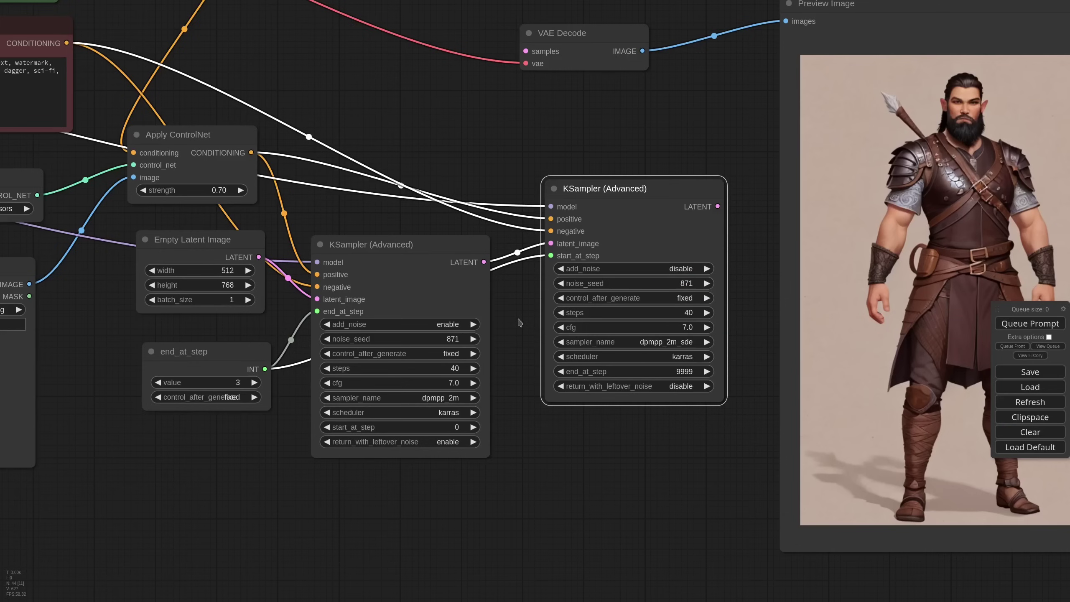
scroll(520, 323, down, 1)
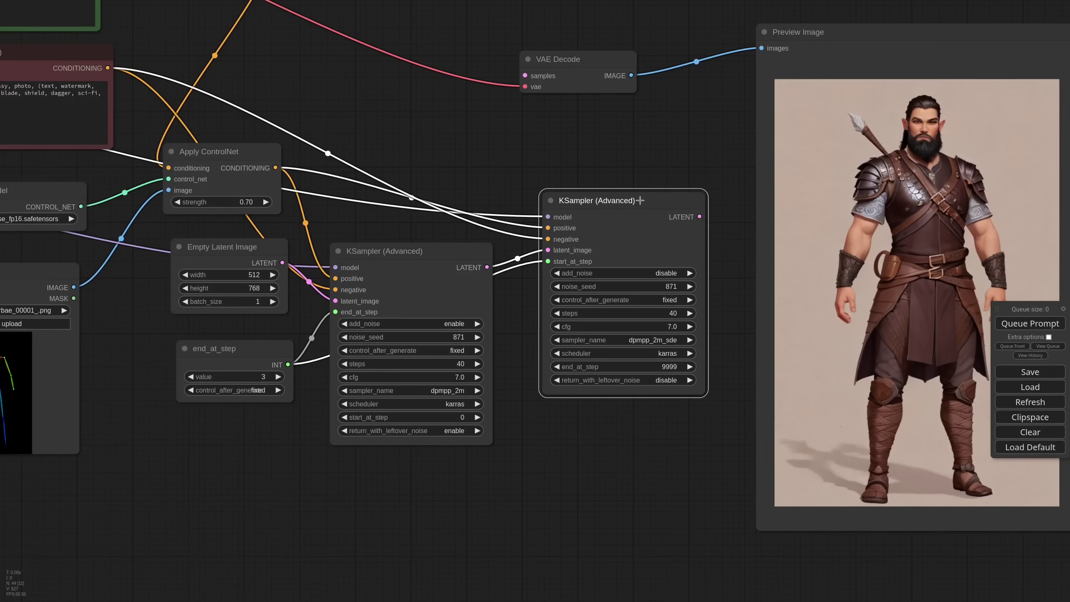
drag(700, 217, 525, 76)
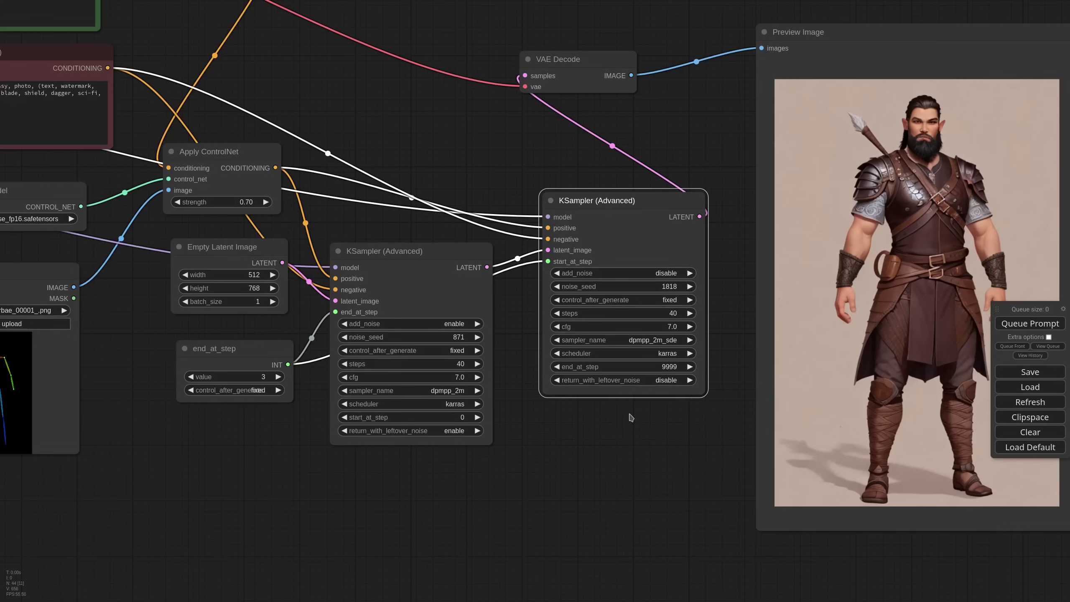
- Generate the full-body image, shift both advanced samplers slightly, and generate again with the second sampler's noise_seed at 1819
scroll(631, 417, down, 2)
drag(632, 417, 454, 391)
click(1015, 325)
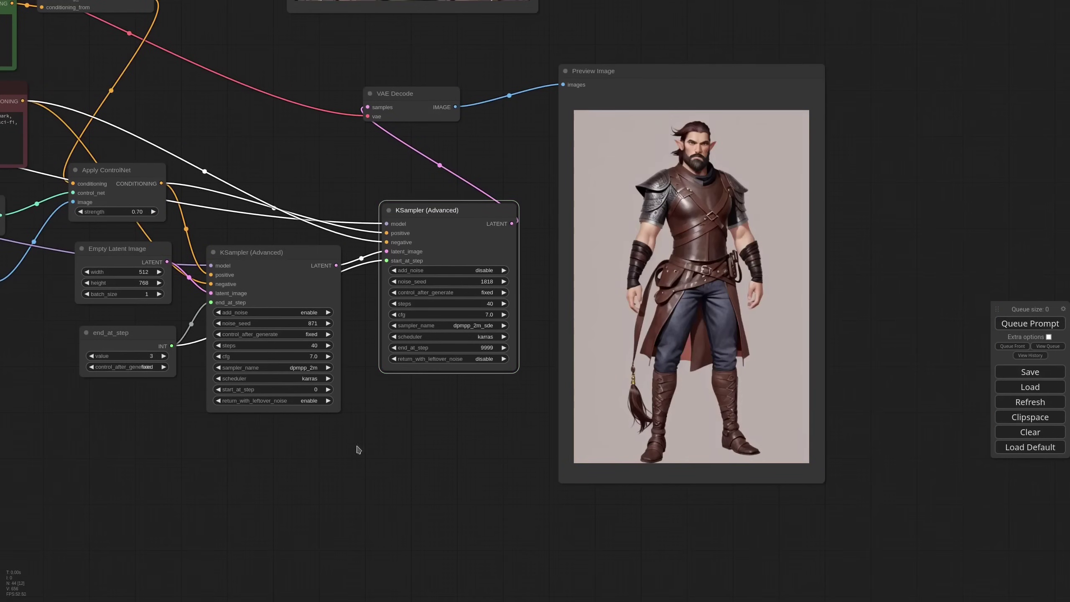
drag(266, 253, 271, 244)
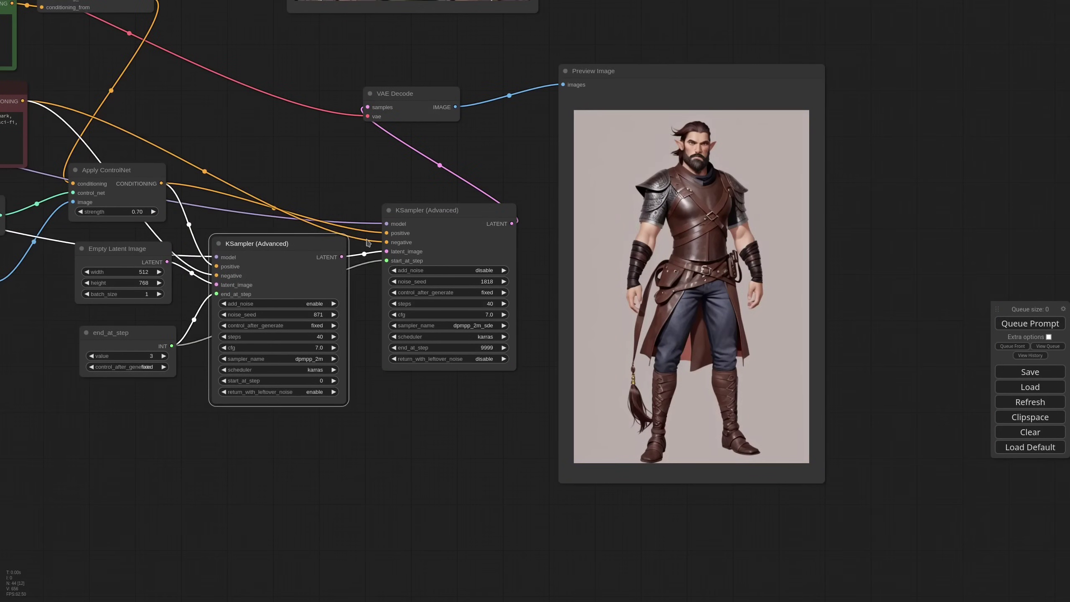
drag(438, 213, 442, 208)
click(506, 276)
key(ctrl+Return)
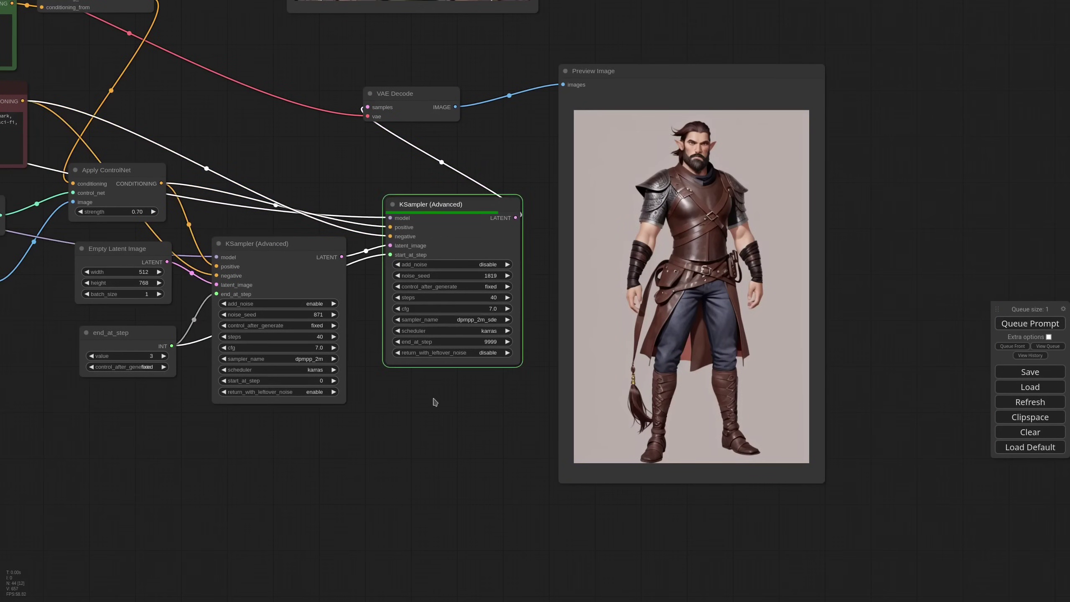
- Generate the image with end_at_step raised to 4 and to 5, and advance the second sampler's noise_seed to 1821
click(164, 355)
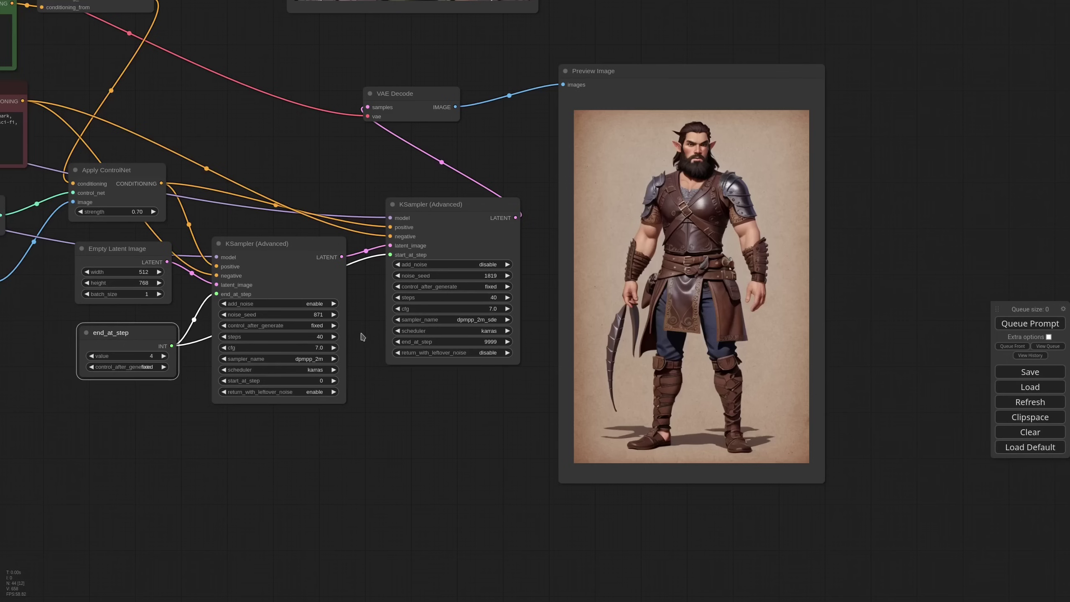
click(1039, 327)
click(164, 355)
click(1030, 323)
click(507, 275)
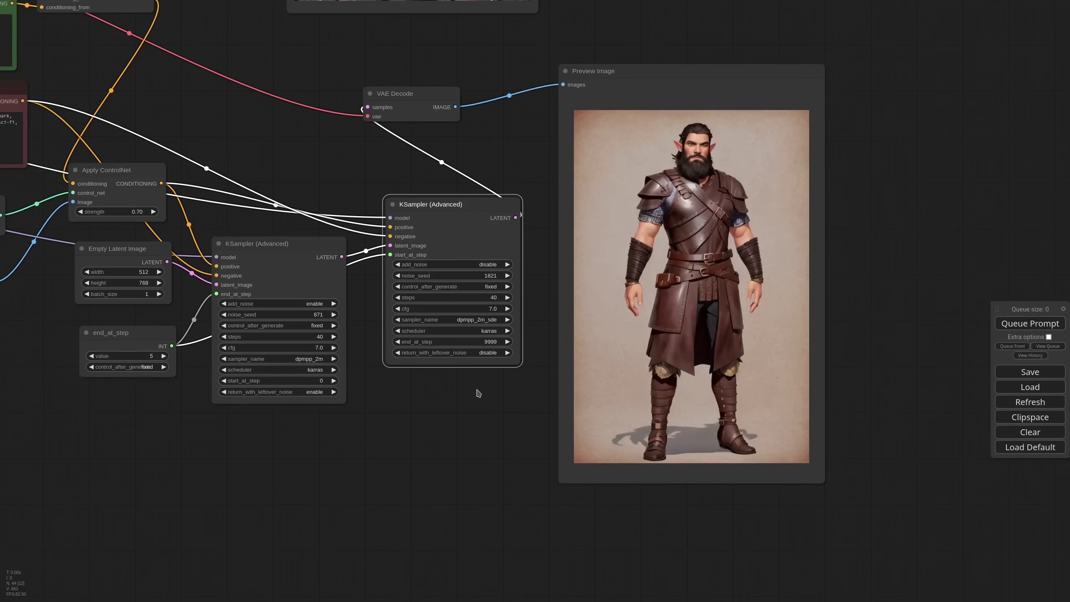
- Move the full-body Preview Image node slightly higher in the graph
scroll(478, 393, down, 6)
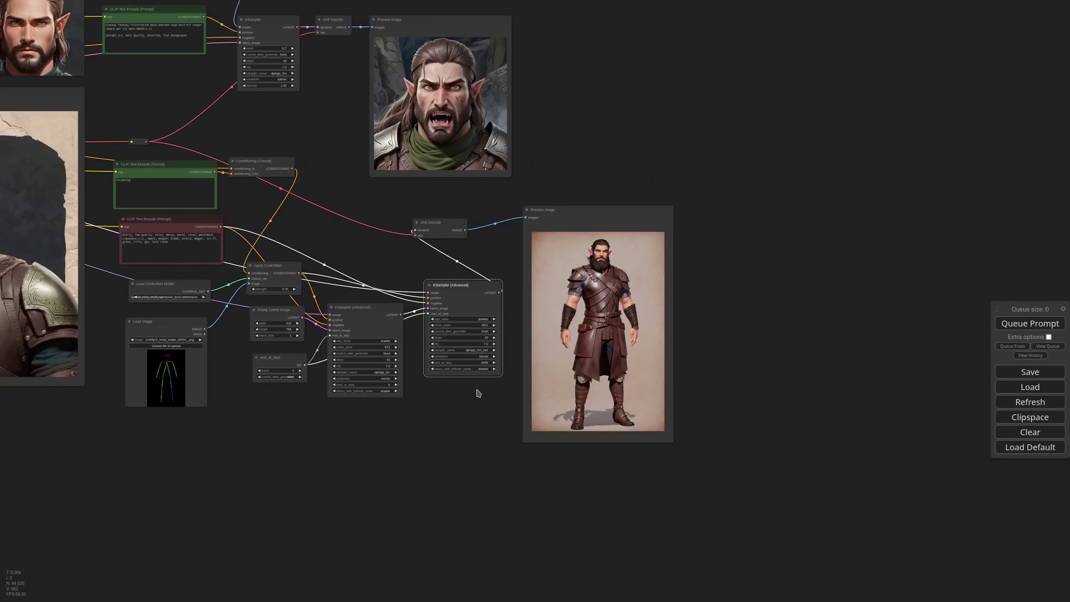
scroll(479, 393, down, 4)
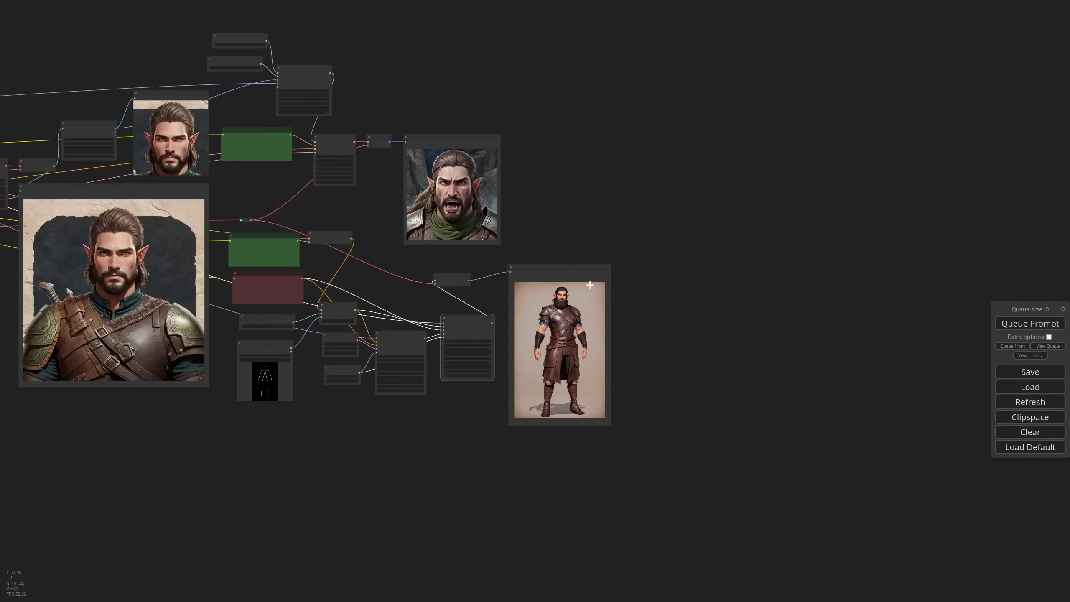
scroll(533, 482, down, 1)
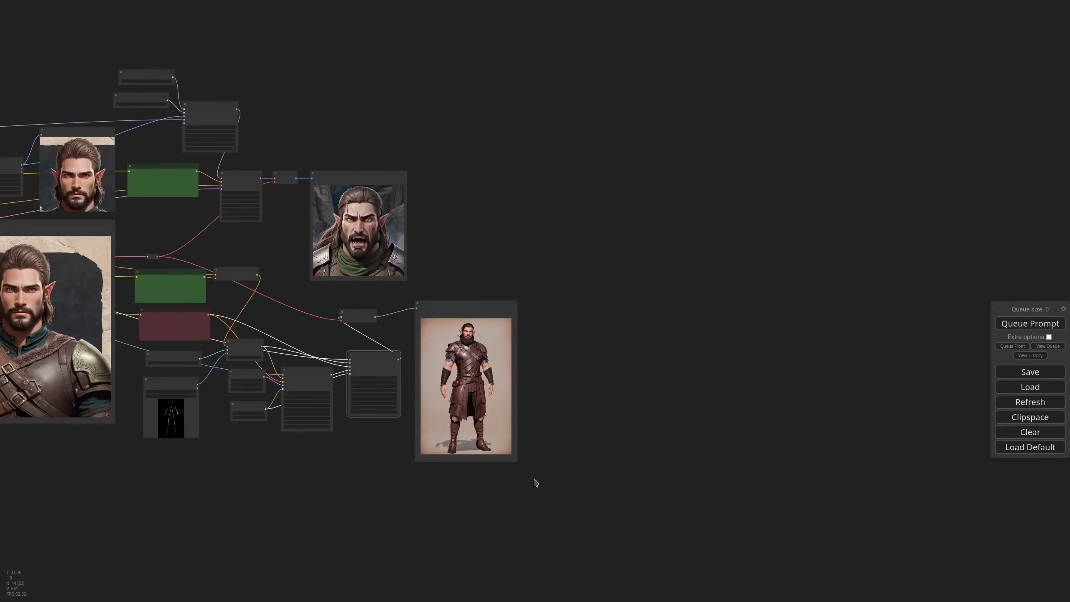
scroll(489, 387, up, 8)
scroll(489, 386, down, 1)
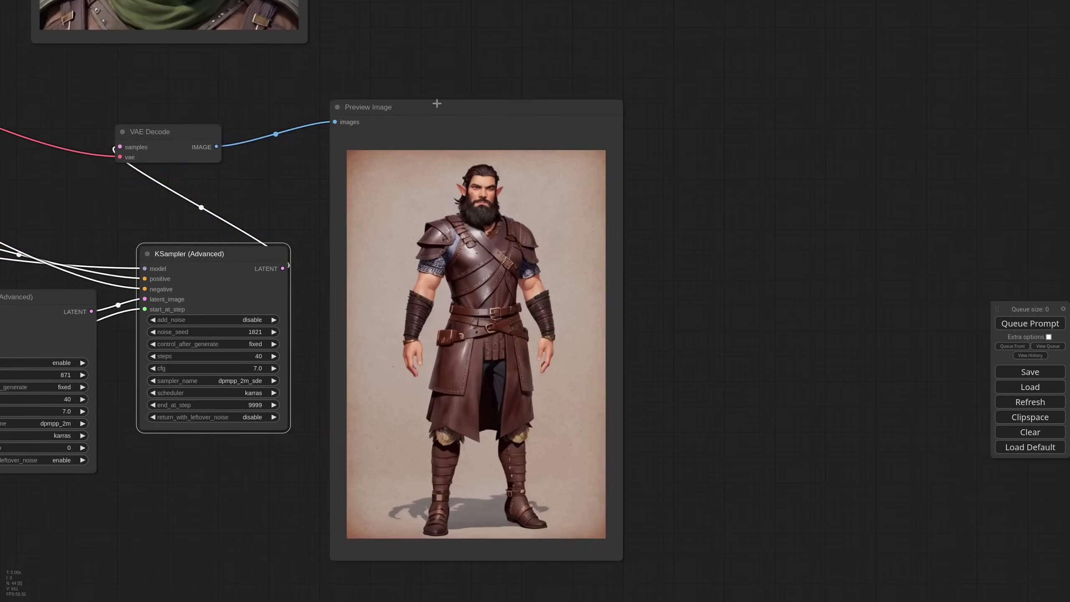
drag(439, 111, 438, 67)
- Add a KSampler beyond the full-body preview and link its model, positive, negative and latent_image inputs, taking the latent from the second advanced sampler
scroll(515, 233, down, 10)
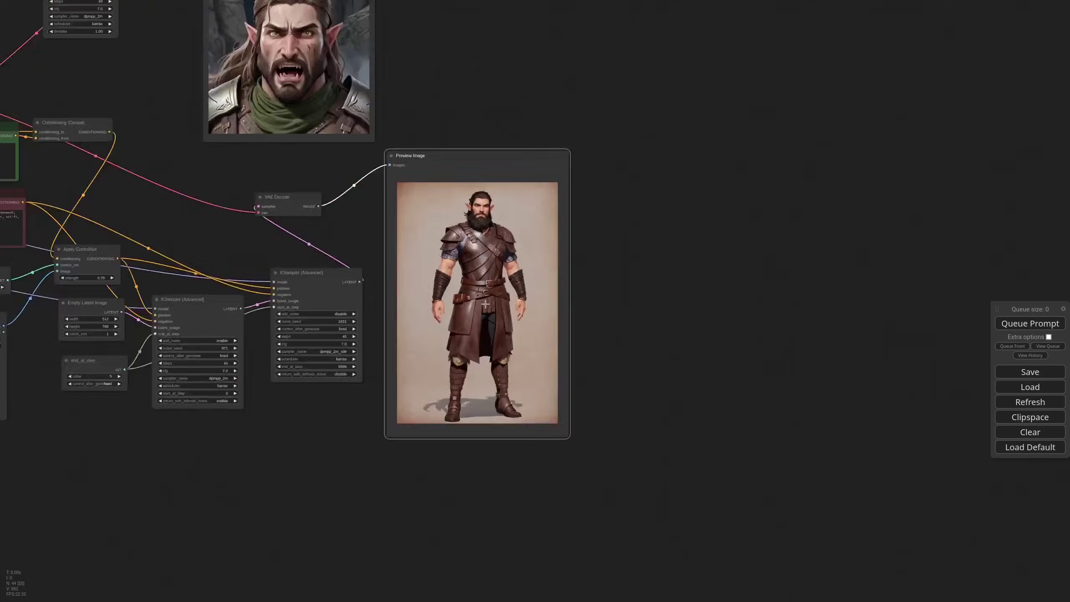
scroll(235, 229, up, 1)
scroll(792, 260, down, 8)
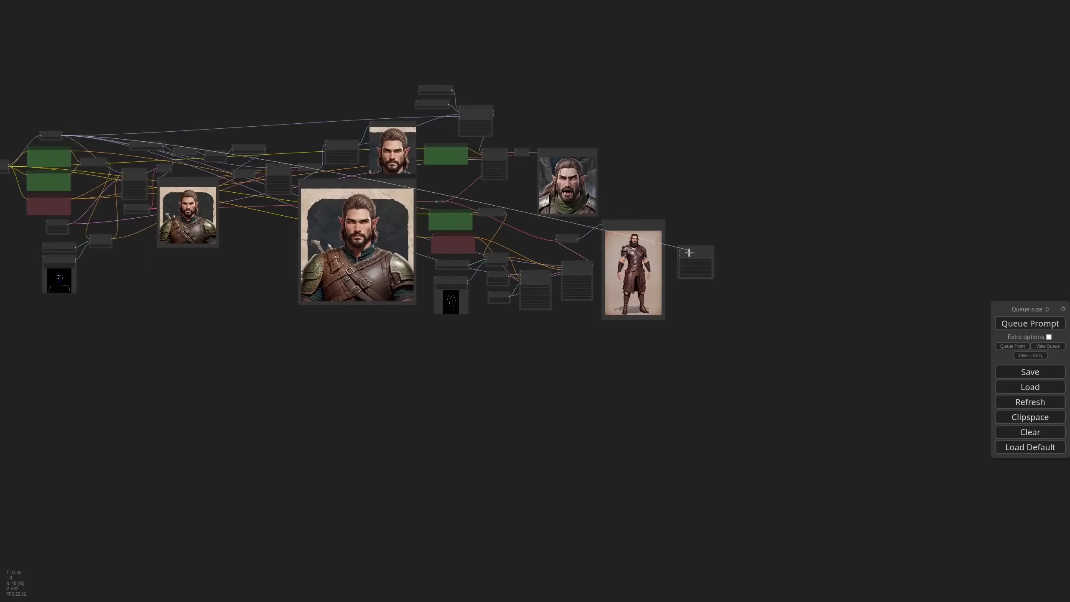
scroll(638, 253, up, 12)
drag(503, 303, 775, 243)
drag(846, 334, 746, 338)
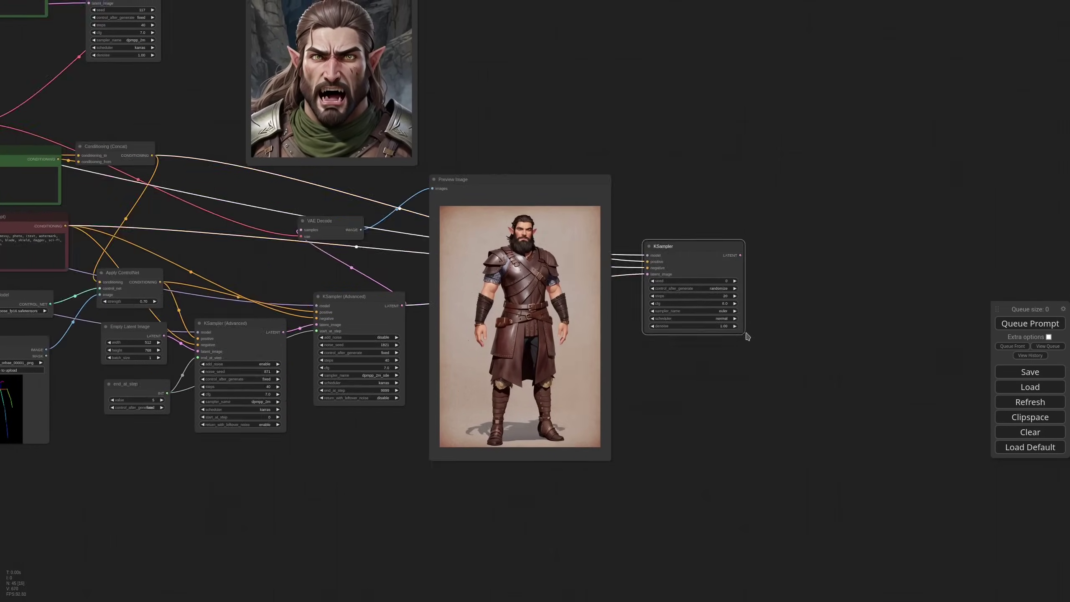
- Set the new KSampler to fixed, cfg 5.0, dpmpp_2m and karras, and attach a VAE Decode node linked to the VAE source
scroll(769, 316, up, 8)
click(671, 308)
click(678, 432)
click(669, 323)
click(679, 328)
click(674, 293)
click(745, 257)
drag(63, 112, 741, 227)
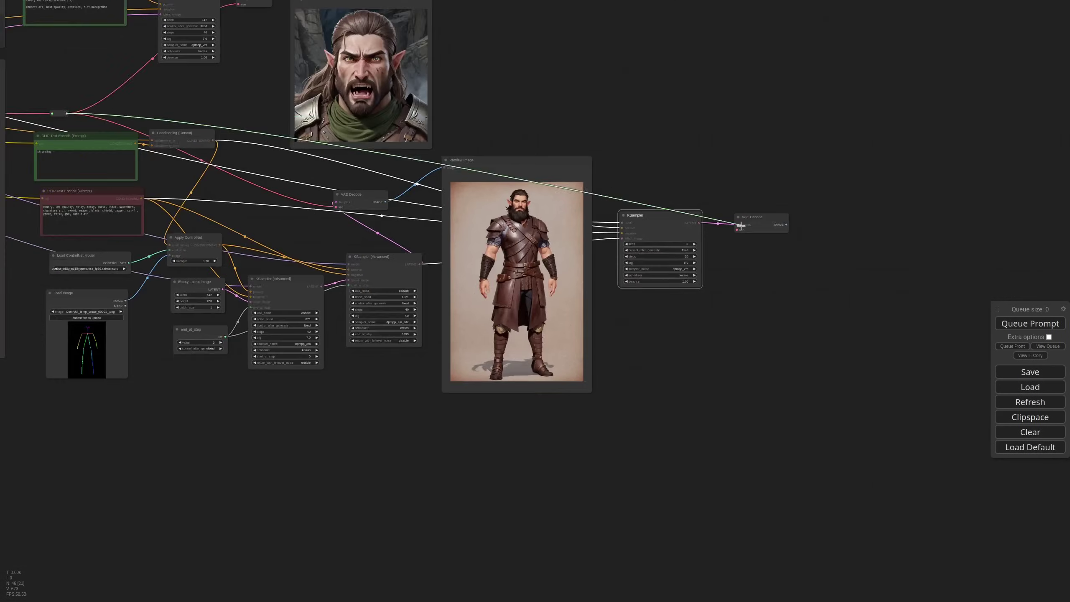
- Set the new KSampler's denoise to 0.25, attach a Preview Image node to its VAE Decode and generate the image
click(677, 248)
text(0.25)
drag(731, 163, 765, 165)
click(782, 202)
click(1030, 323)
- Place the new preview beside the first full-body preview and compare the details of both images
drag(822, 232, 950, 414)
drag(797, 161, 545, 94)
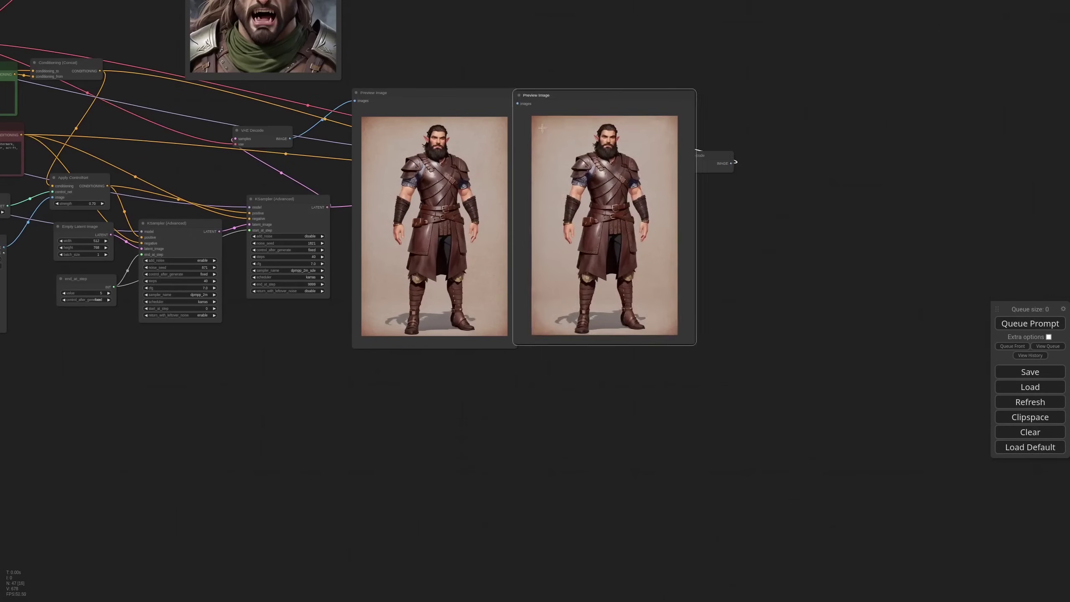
scroll(545, 150, up, 11)
scroll(583, 305, down, 5)
scroll(658, 370, up, 6)
scroll(658, 370, down, 1)
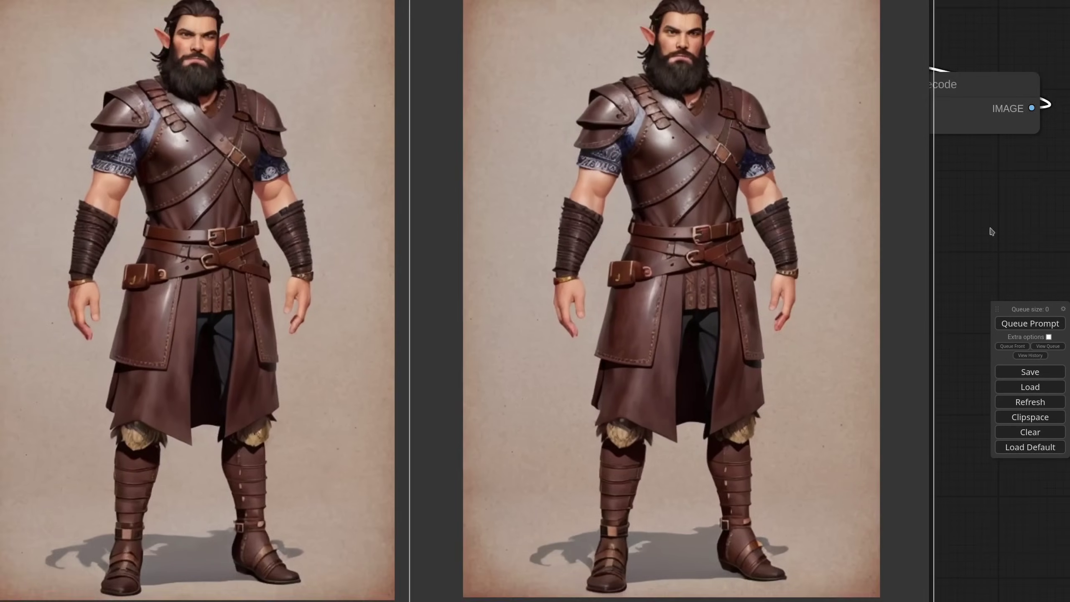
- Move the second preview clear of the refinement KSampler, set that sampler's denoise to 0.35 and regenerate the image
drag(957, 211, 947, 305)
scroll(735, 358, down, 6)
drag(736, 358, 969, 422)
scroll(728, 416, up, 8)
click(700, 304)
key(BackSpace)
key(BackSpace)
text(3)
key(Return)
scroll(665, 320, down, 10)
click(1016, 327)
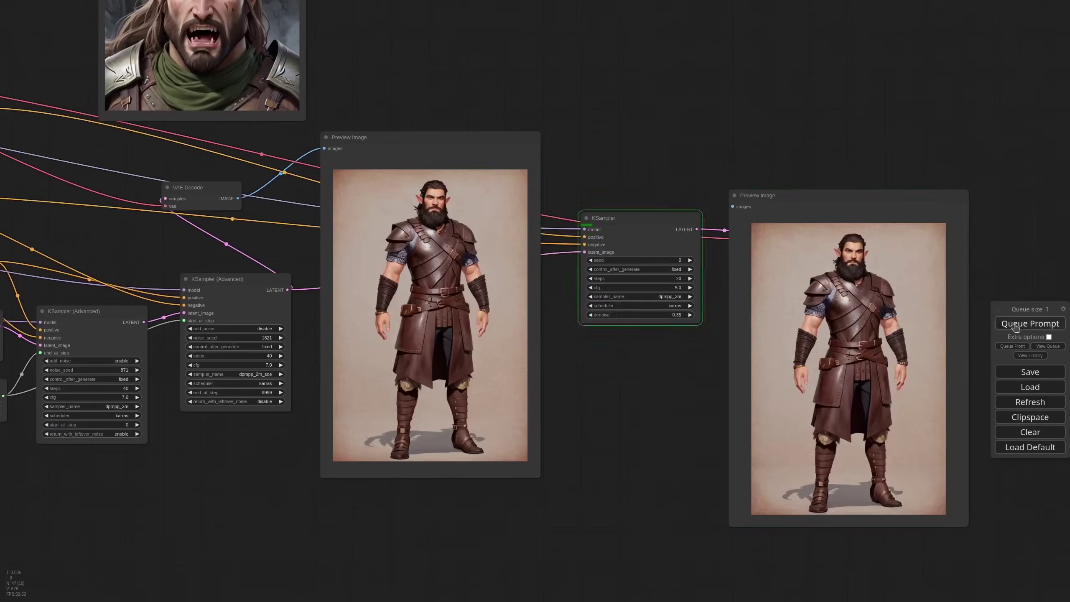
- Bring the regenerated preview next to the first full-body preview and compare the two up close
drag(783, 283, 540, 221)
scroll(540, 220, up, 10)
scroll(539, 220, down, 1)
scroll(540, 220, down, 1)
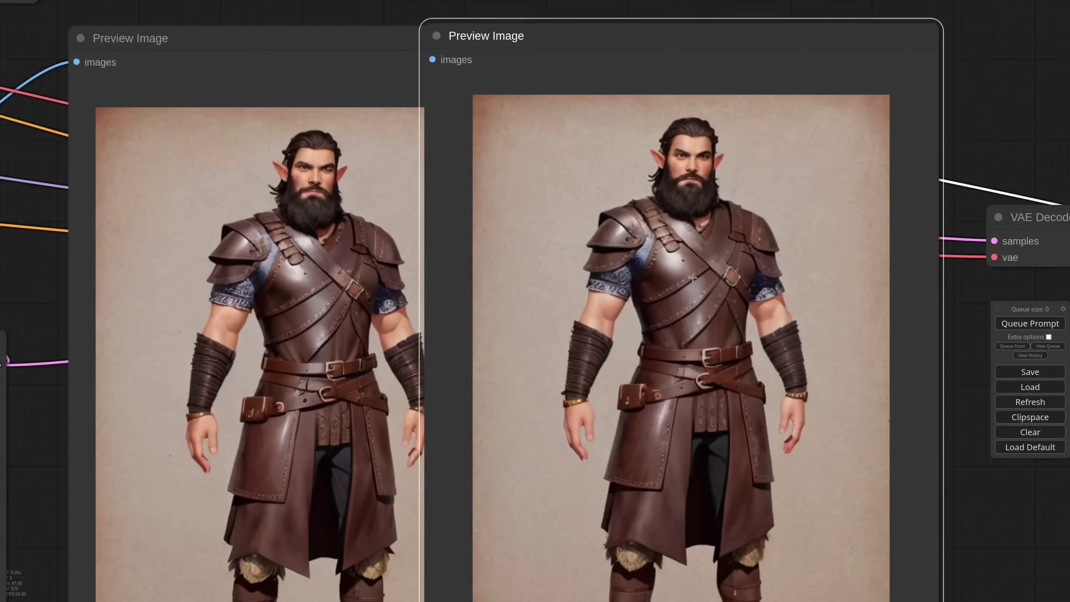
- Arrange the refinement branch's VAE Decode and Preview Image nodes in a row after its KSampler
drag(985, 558, 947, 528)
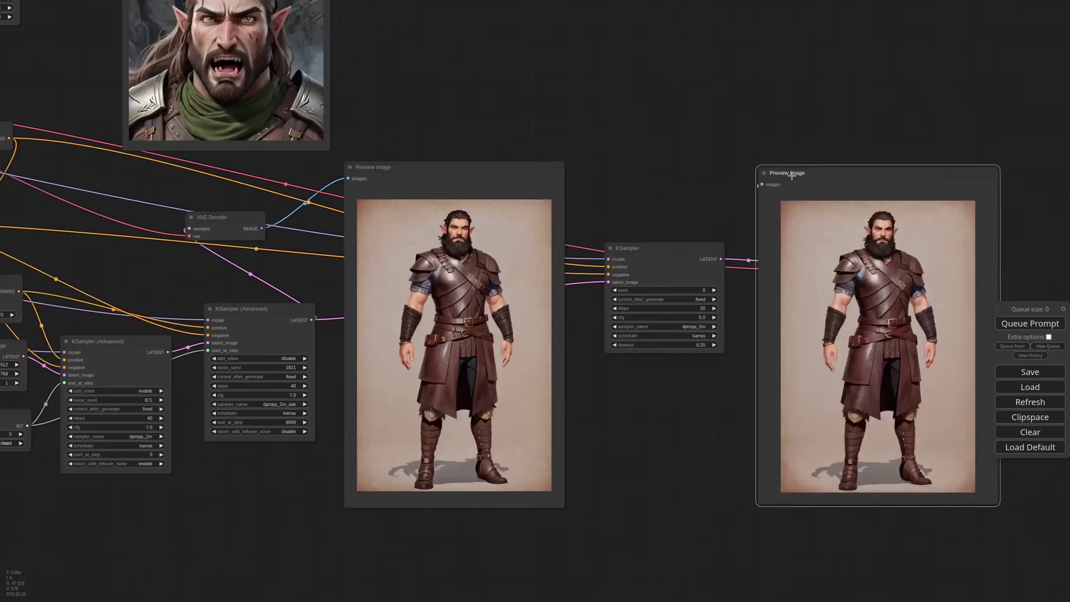
scroll(472, 211, up, 3)
scroll(467, 160, down, 4)
scroll(632, 392, up, 4)
drag(632, 392, 637, 349)
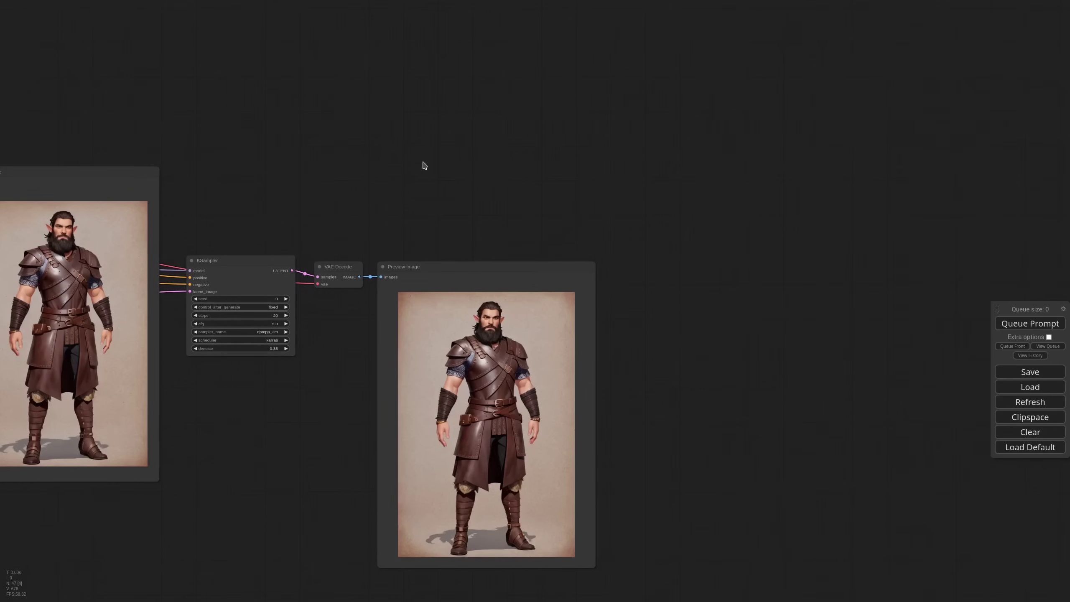
- Add an Image Crop node fed by the refinement VAE Decode, set its position to center and route it to a new Preview Image
double_click(423, 164)
text(image crop)
key(Return)
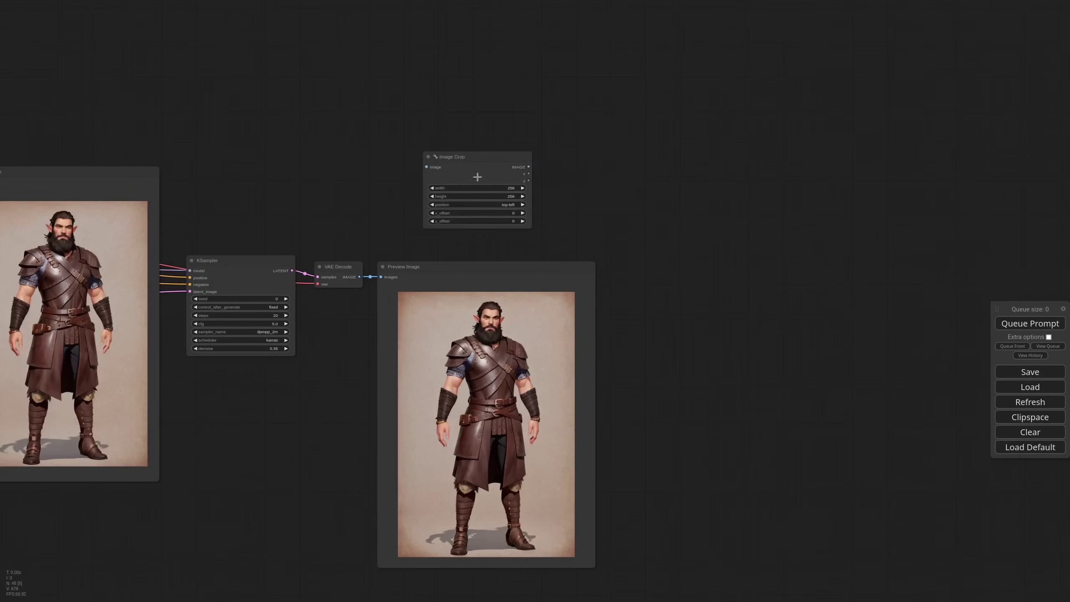
drag(500, 152, 461, 148)
scroll(460, 148, up, 5)
click(472, 236)
click(485, 329)
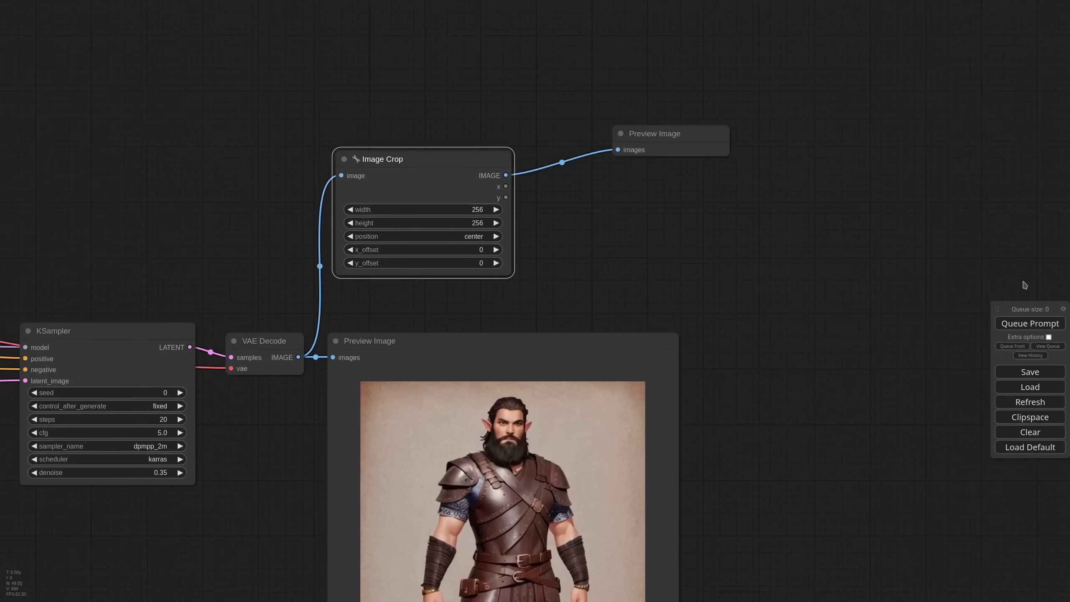
- Generate the first crop preview and set the Image Crop's width and height to 400
click(1030, 323)
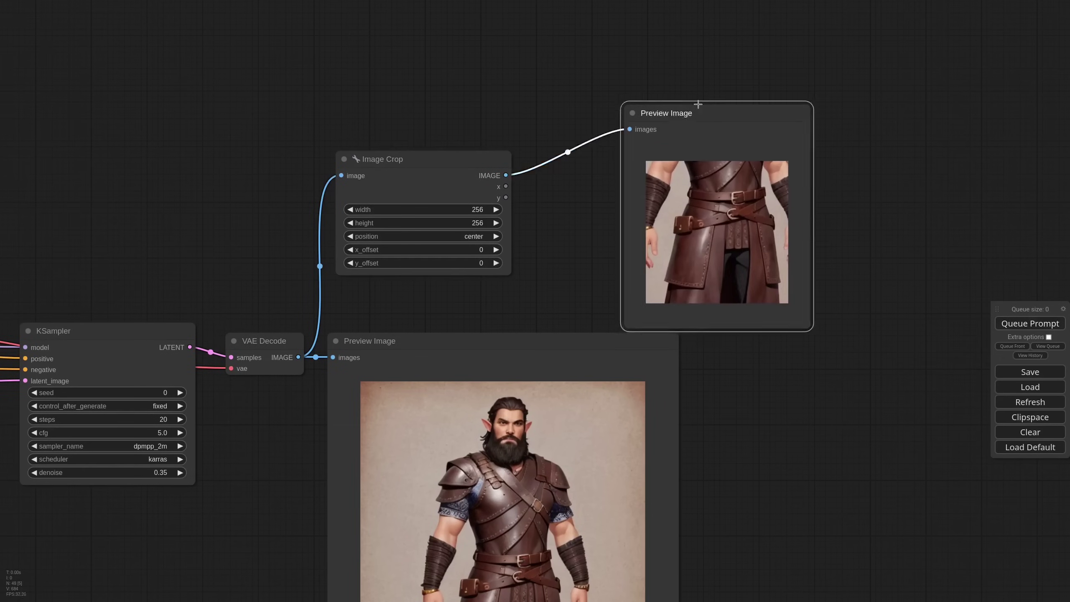
click(455, 209)
key(Return)
click(453, 221)
text(400)
key(Return)
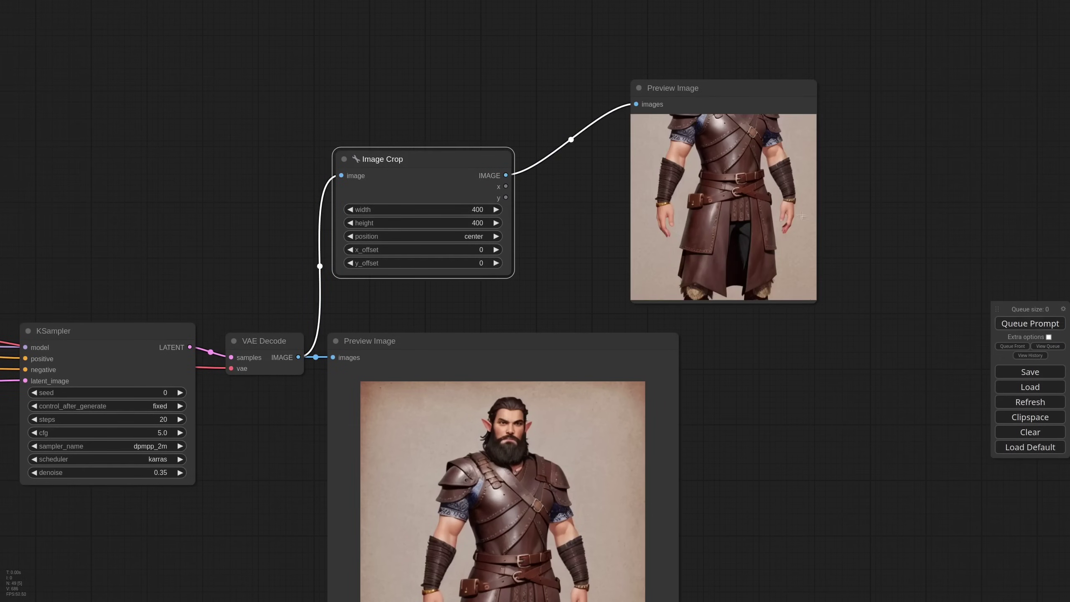
- Set the Image Crop's width and height to 384 with a y_offset of -56 and regenerate the crop preview
click(453, 208)
text(384)
key(Return)
click(453, 221)
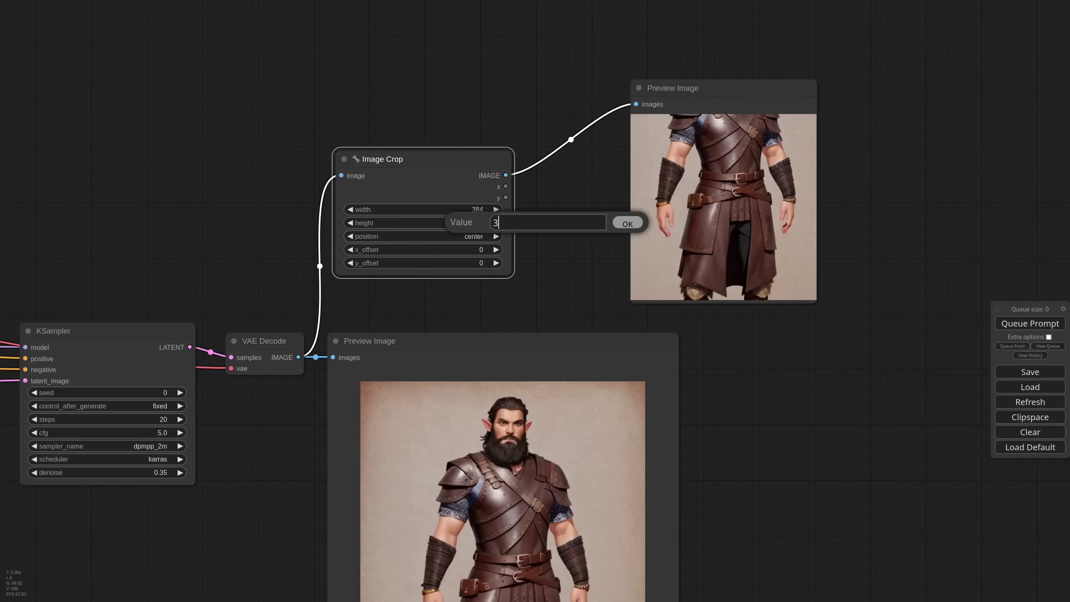
text(84)
key(Return)
key(ctrl+Return)
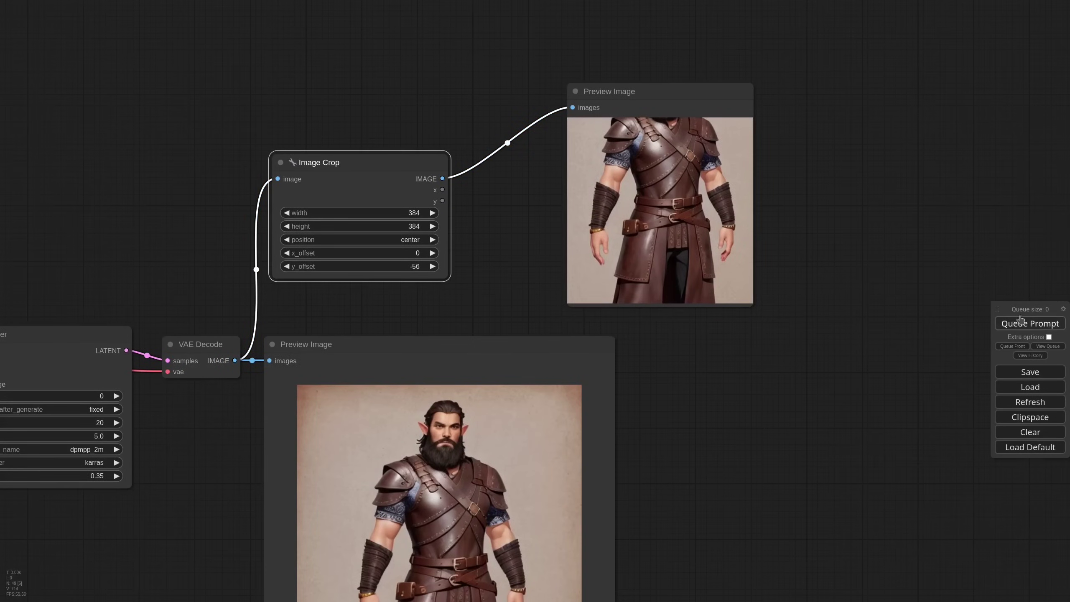
click(1020, 321)
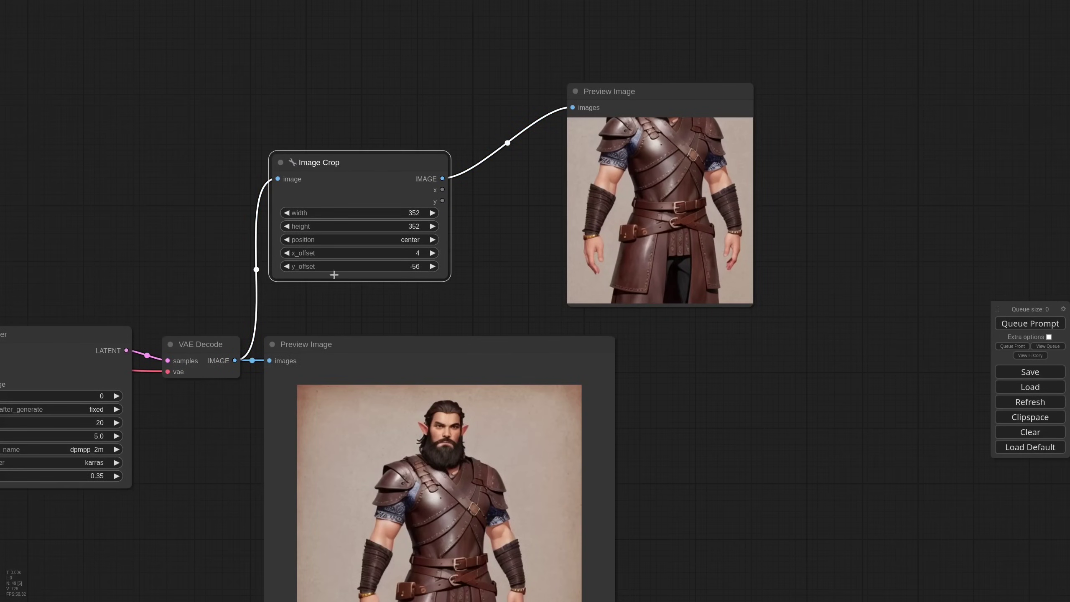
- Duplicate the Image Crop and its Preview Image with connections kept, and place the copies above the originals
scroll(470, 281, down, 7)
ctrl+drag(391, 155, 564, 258)
key(ctrl+c)
key(ctrl+shift+v)
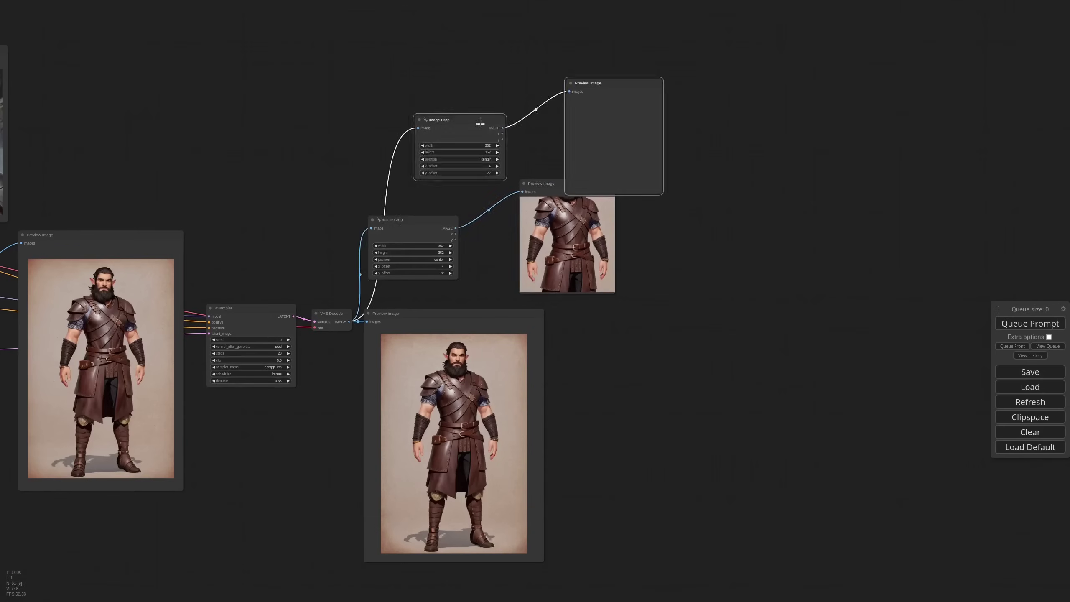
drag(480, 121, 435, 103)
click(431, 70)
- Set the duplicated Image Crop's position to bottom-center and y_offset to 0, and generate its preview of the legs
scroll(437, 91, up, 8)
click(451, 190)
click(467, 245)
click(465, 220)
text(0)
key(Return)
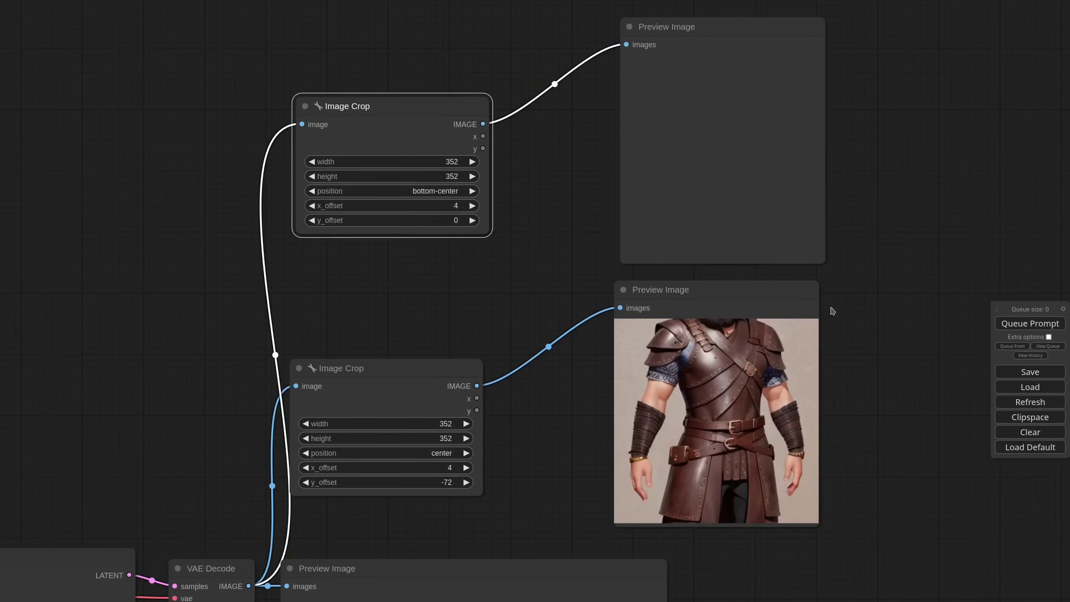
click(1010, 324)
scroll(530, 269, down, 3)
scroll(530, 271, down, 5)
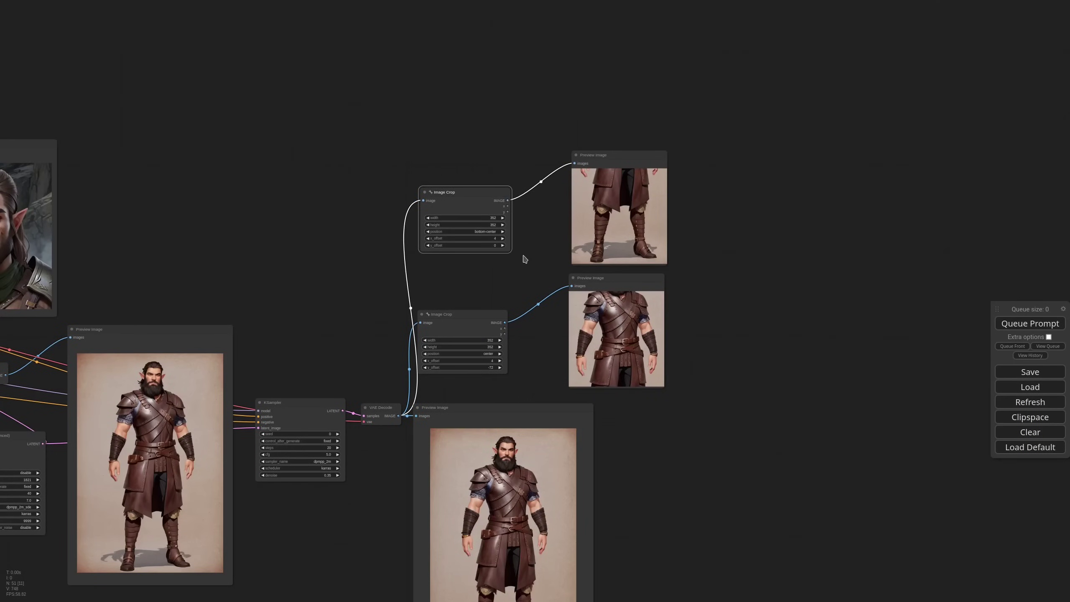
- Rearrange the crop nodes and previews so the torso crop sits above the legs crop, with the face preview stacked on top
mouse_move(474, 213)
mouse_down()
mouse_move(470, 351)
mouse_move(463, 201)
mouse_up()
drag(618, 155, 619, 315)
drag(619, 278, 619, 163)
drag(618, 316, 618, 283)
drag(618, 164, 619, 157)
drag(649, 283, 602, 283)
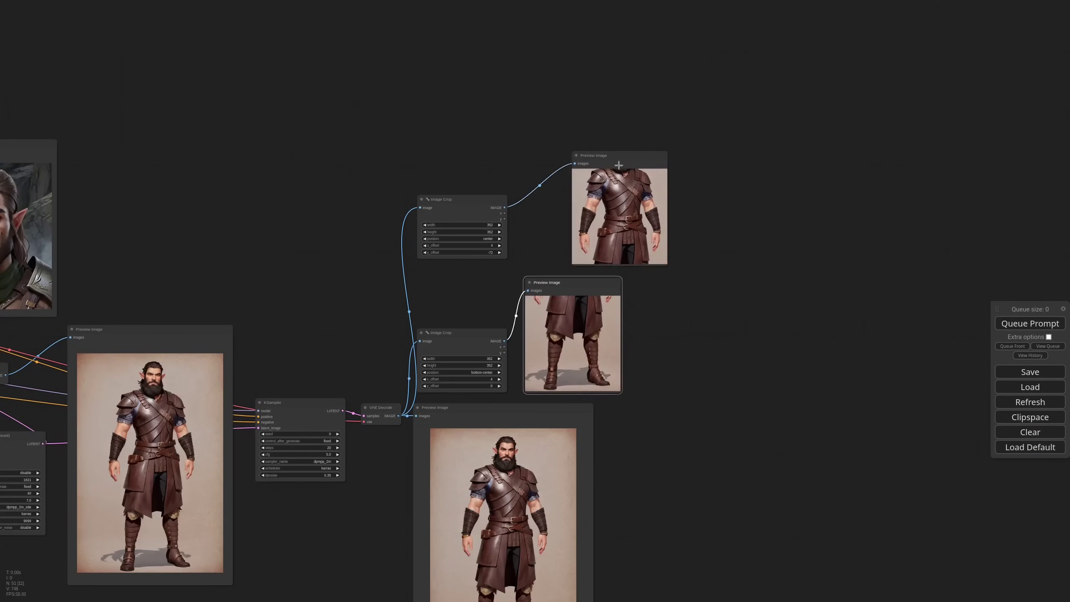
scroll(471, 139, down, 8)
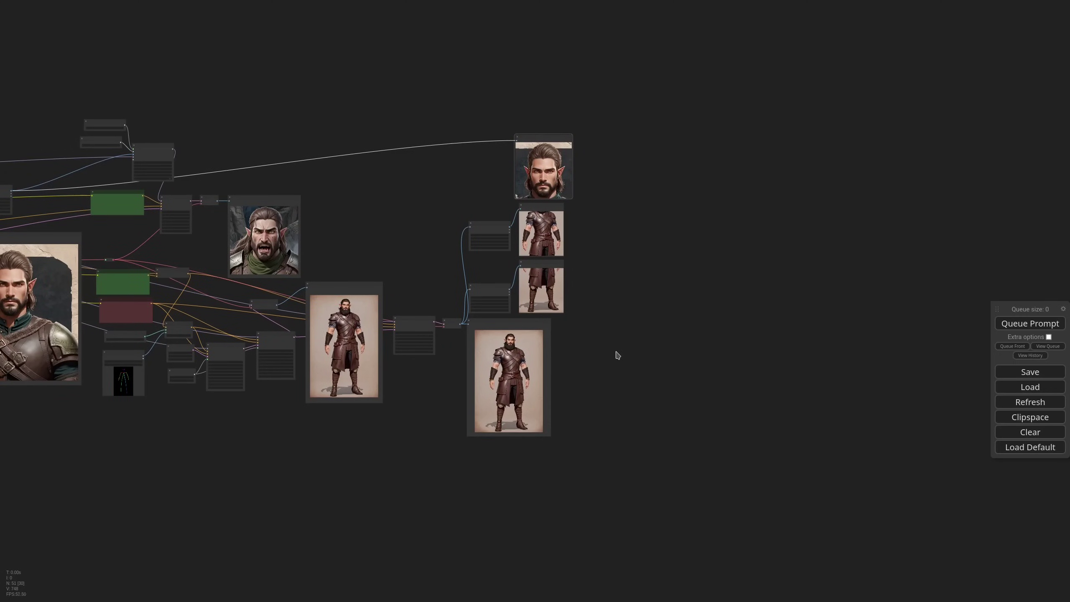
- Paste a copy of the refinement KSampler with its connections to the right of the crop previews
click(416, 318)
key(ctrl+c)
click(628, 258)
key(ctrl+shift+v)
drag(653, 253, 639, 268)
scroll(165, 366, up, 10)
scroll(721, 262, down, 5)
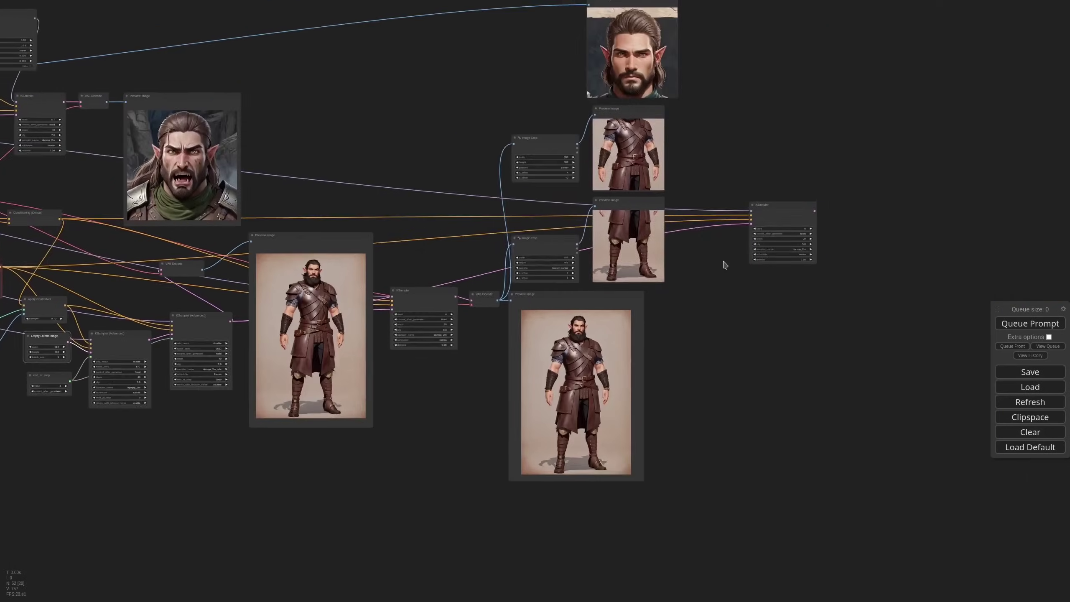
- Paste a copy of the Empty Latent Image beside the new KSampler and connect it to the latent_image input
scroll(722, 262, up, 7)
key(ctrl+v)
drag(713, 248, 684, 251)
drag(720, 258, 600, 342)
scroll(766, 204, down, 10)
scroll(769, 182, up, 6)
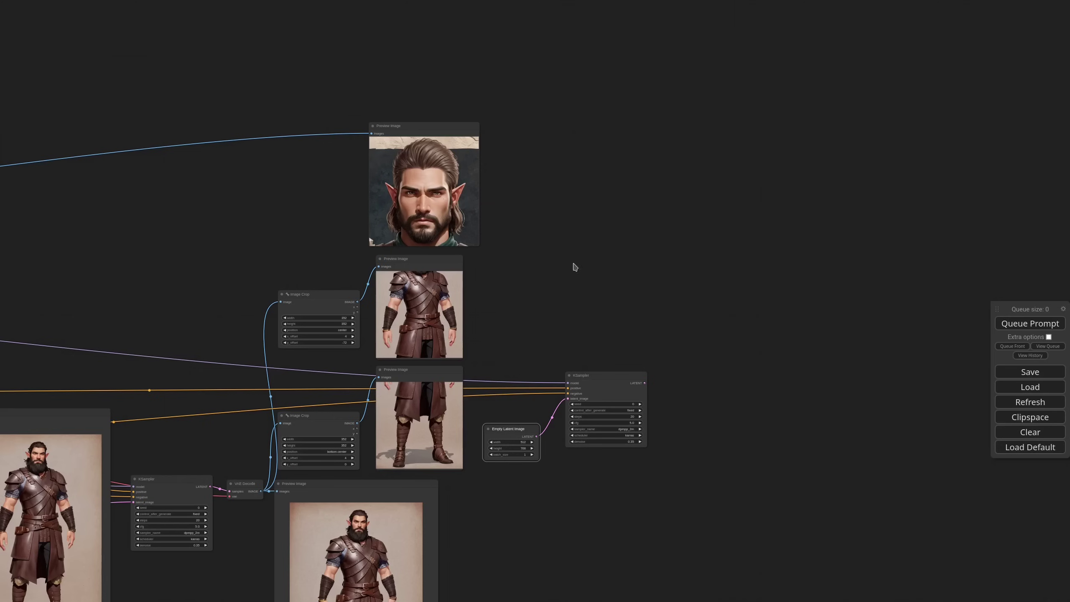
- Add an Apply IPAdapter node above the new KSampler and feed the face crop into its image input
double_click(586, 249)
text(ipa)
click(589, 331)
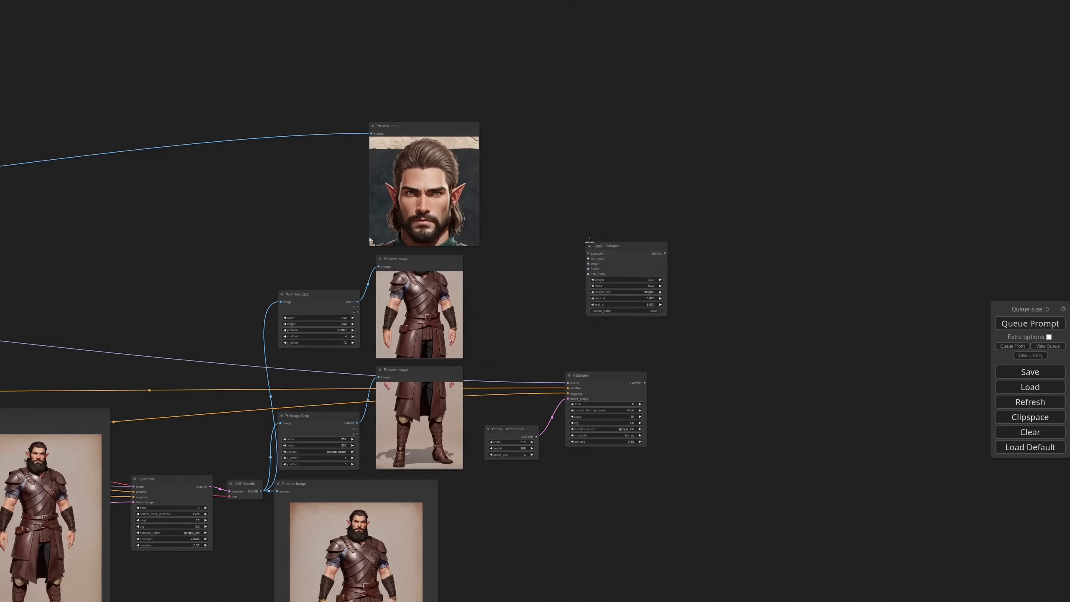
drag(626, 248, 605, 192)
scroll(524, 196, down, 8)
drag(524, 196, 739, 189)
drag(204, 203, 758, 193)
- Add two more Apply IPAdapter nodes beneath the first and feed them the torso crop and the legs crop
mouse_move(775, 185)
mouse_down()
mouse_move(606, 213)
mouse_move(607, 322)
mouse_up()
scroll(606, 217, up, 10)
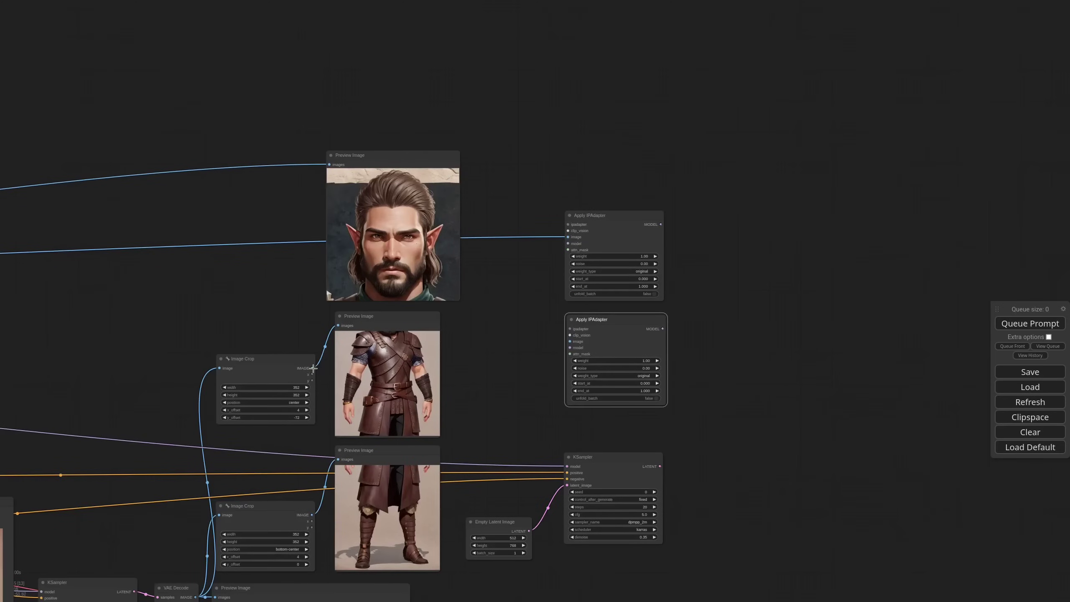
drag(312, 368, 570, 342)
drag(625, 221, 623, 129)
mouse_move(617, 328)
mouse_down()
mouse_move(615, 235)
mouse_move(600, 333)
mouse_up()
drag(312, 515, 573, 352)
- Connect the existing CLIP vision loader to all three Apply IPAdapter nodes and the existing IPAdapter model loader to the first
scroll(337, 295, down, 8)
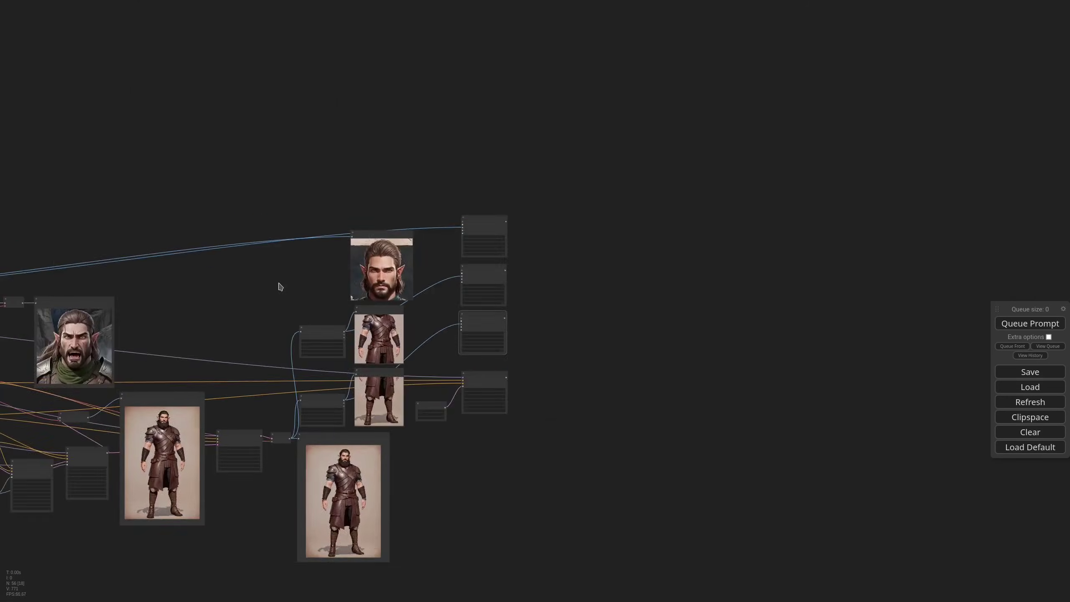
drag(280, 288, 549, 278)
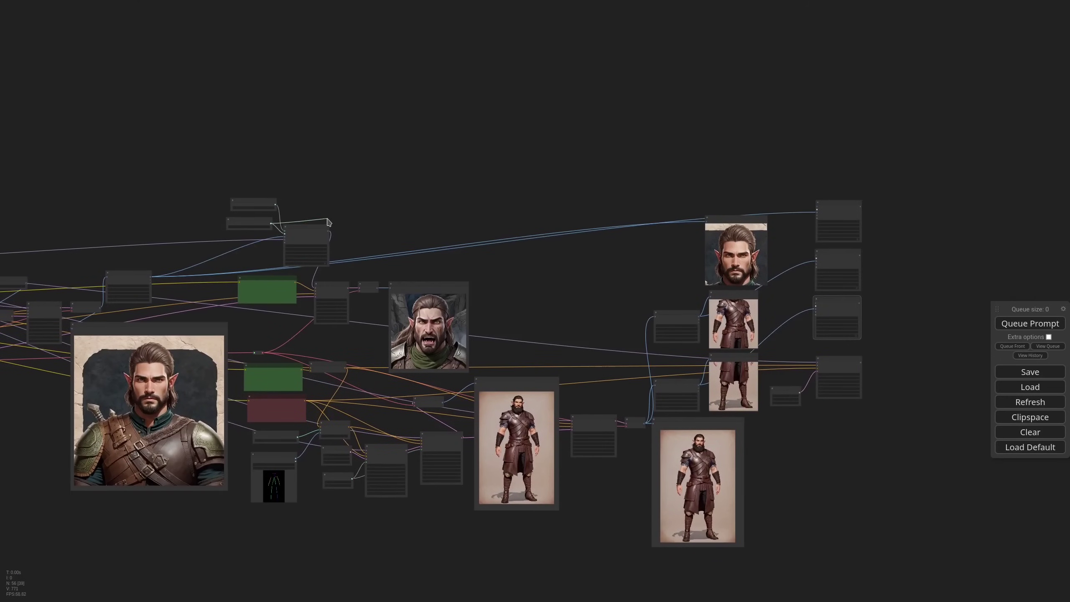
drag(327, 219, 839, 210)
mouse_move(271, 223)
mouse_down()
mouse_move(523, 203)
mouse_move(268, 224)
mouse_move(839, 258)
mouse_move(746, 301)
mouse_move(835, 311)
mouse_up()
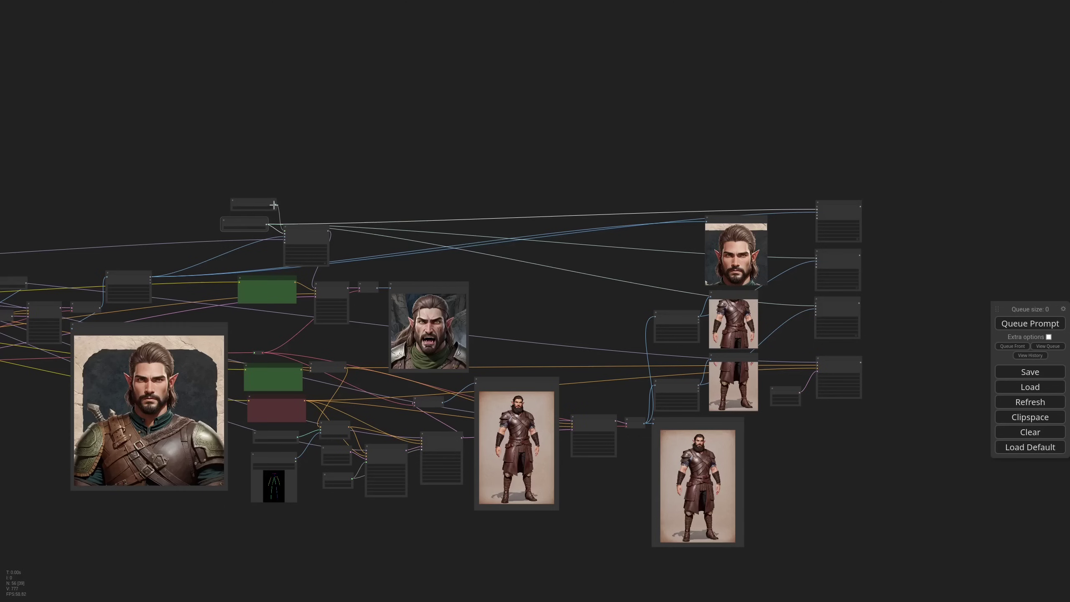
drag(291, 203, 838, 207)
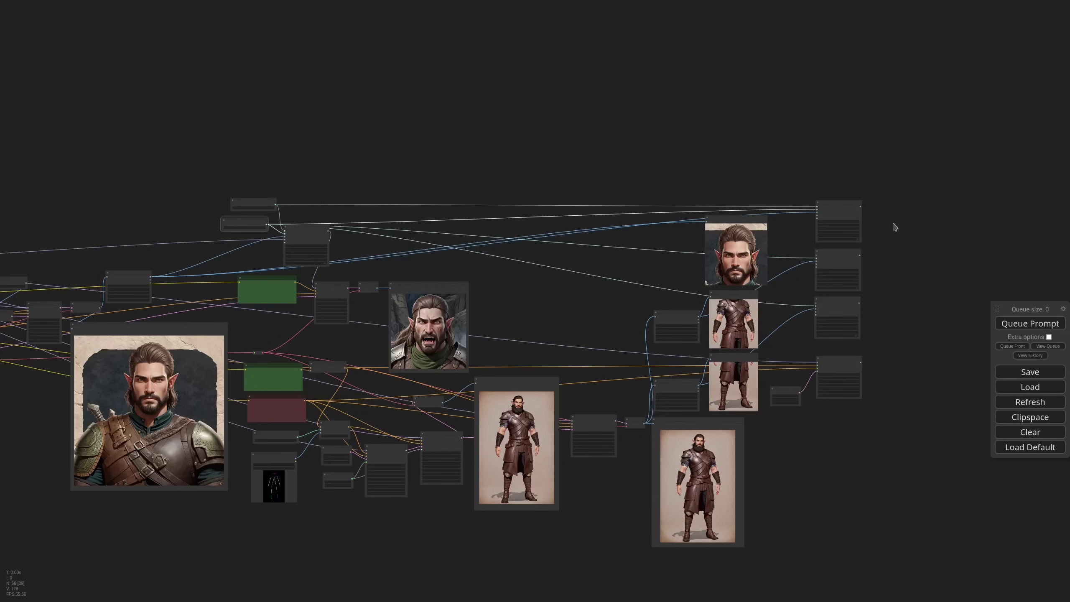
scroll(895, 228, up, 12)
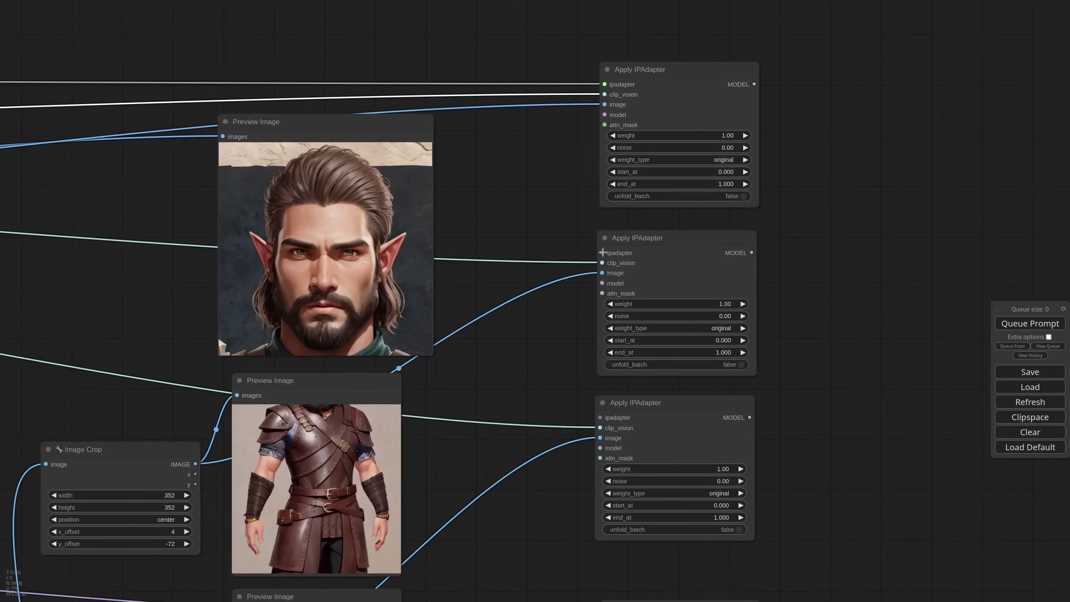
- Add a Load IPAdapter Model node with ip-adapter-plus_sd15.safetensors and connect it to the torso and legs Apply IPAdapter nodes
drag(603, 252, 483, 195)
click(499, 205)
click(476, 228)
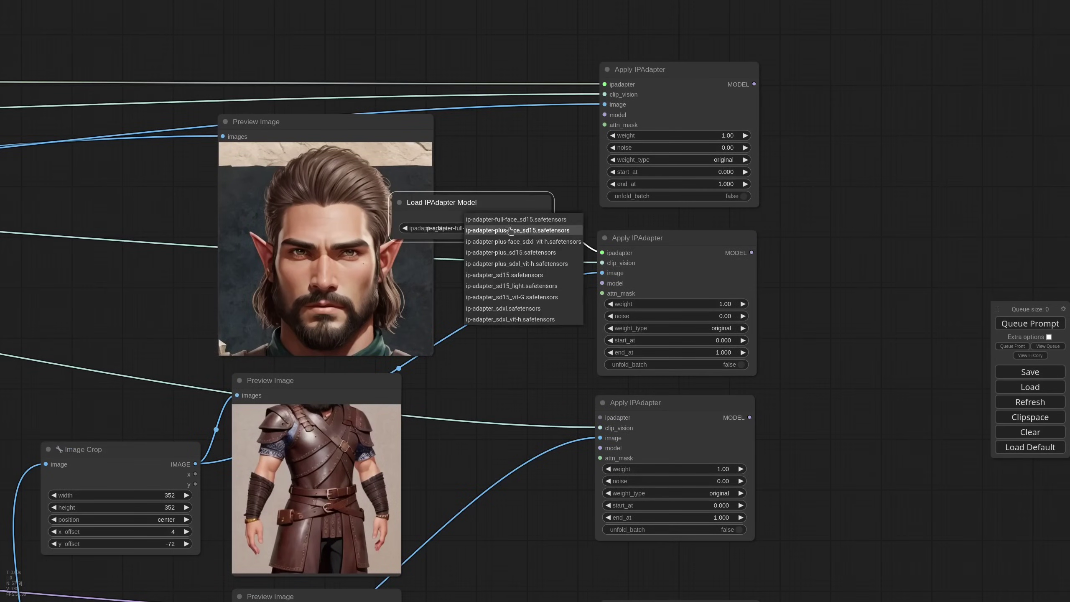
click(511, 252)
scroll(511, 316, down, 7)
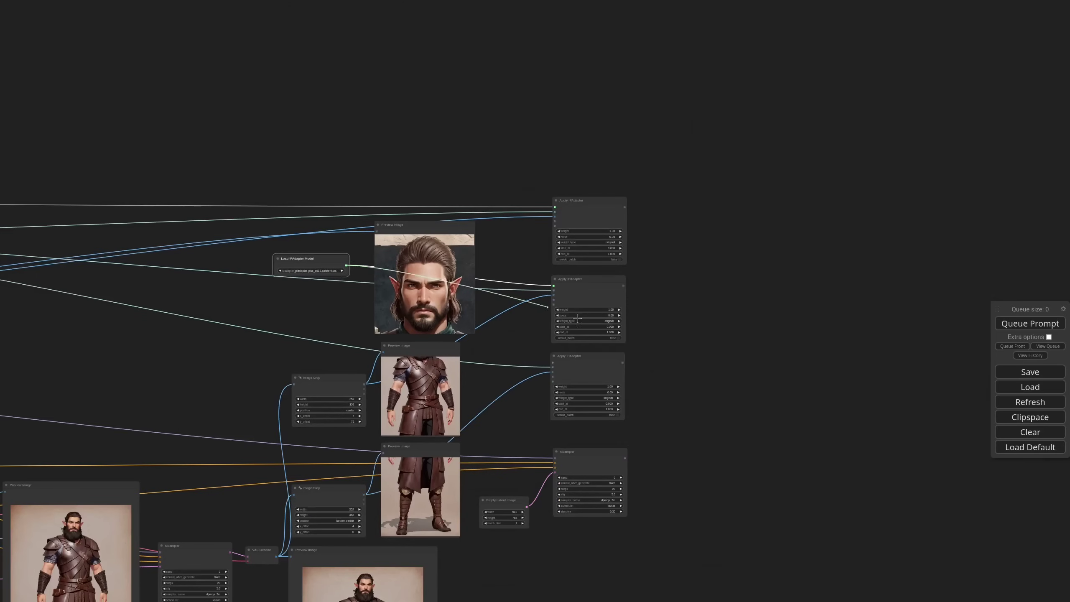
- Chain the base model through the three Apply IPAdapter nodes in order and into the new KSampler's model input
scroll(575, 367, up, 5)
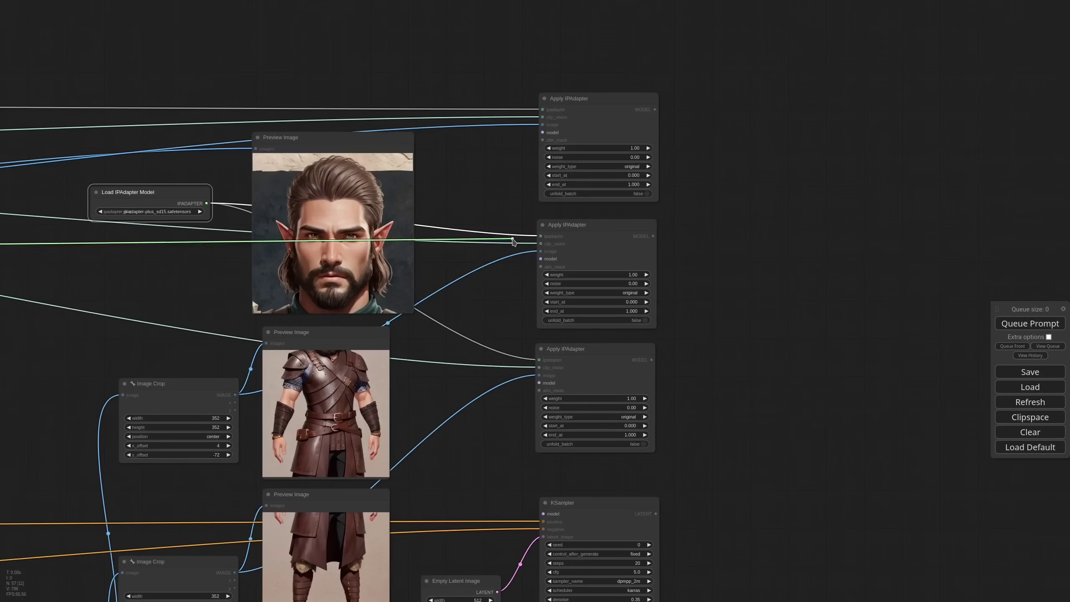
drag(656, 109, 668, 124)
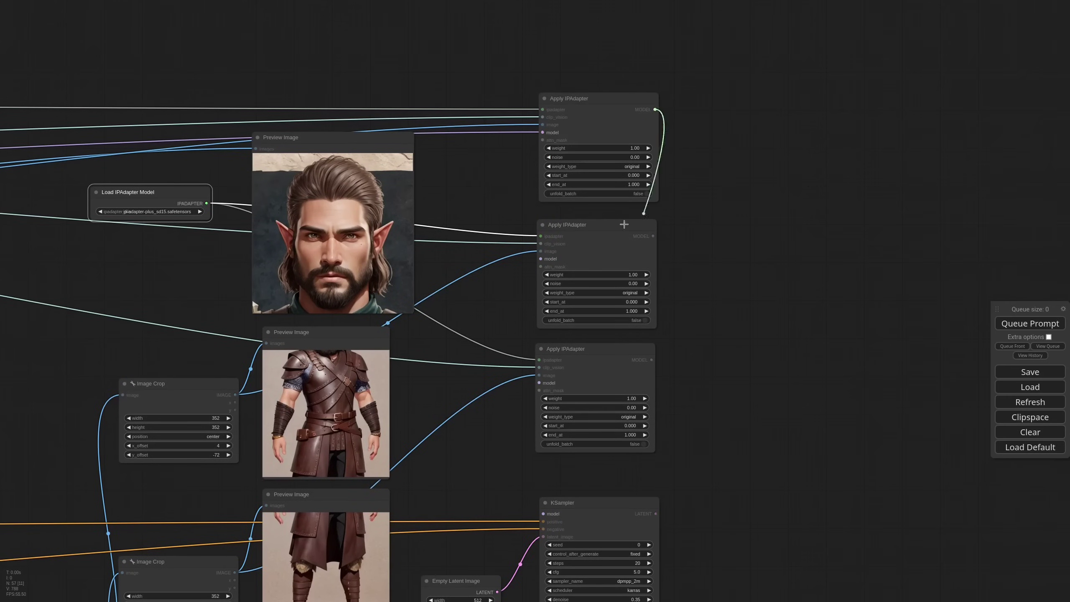
drag(624, 224, 608, 382)
drag(651, 360, 598, 506)
- Set the noise to 0.33 on all three new Apply IPAdapter nodes
scroll(678, 152, up, 4)
click(590, 168)
text(.33)
key(Return)
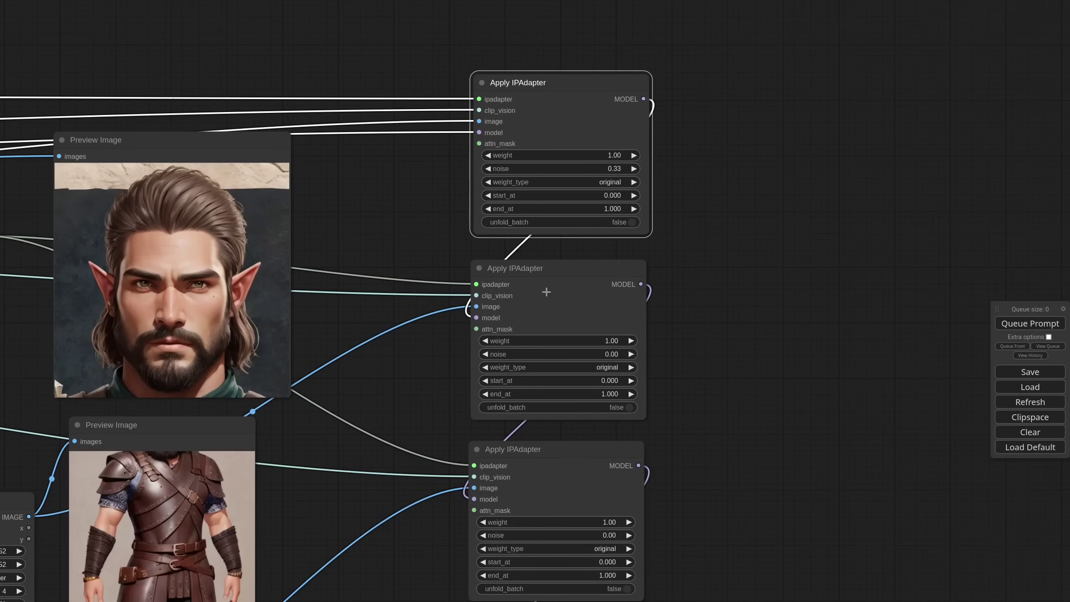
click(613, 355)
text(.33)
key(Return)
click(611, 537)
text(.33)
key(Return)
- Set the weight to 0.85 on the face Apply IPAdapter and to 0.70 on the torso and legs ones
drag(758, 305, 748, 253)
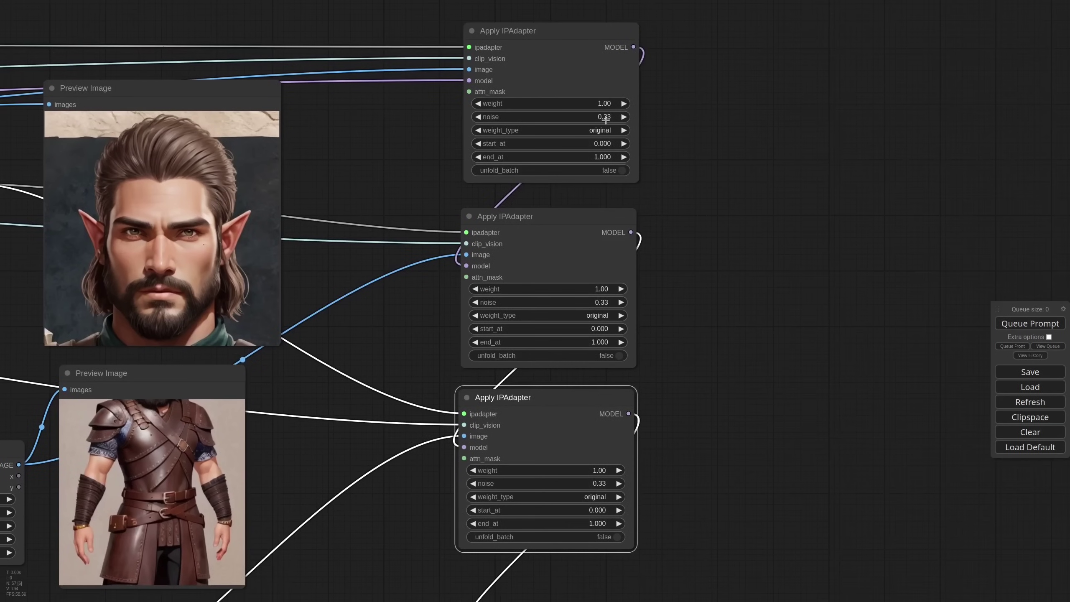
click(600, 103)
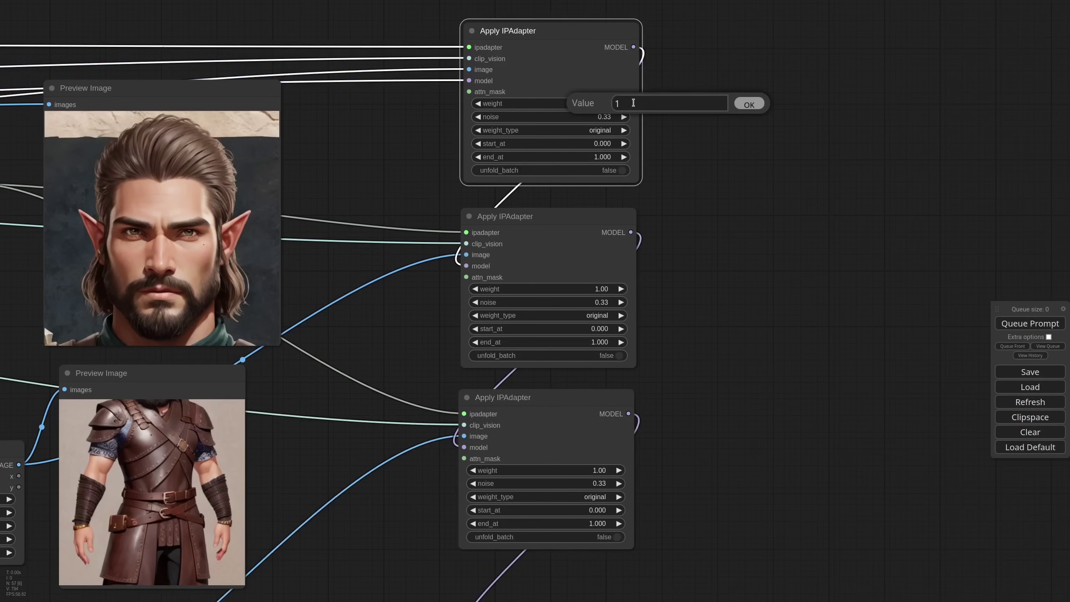
text(.85)
key(Return)
drag(678, 380, 669, 310)
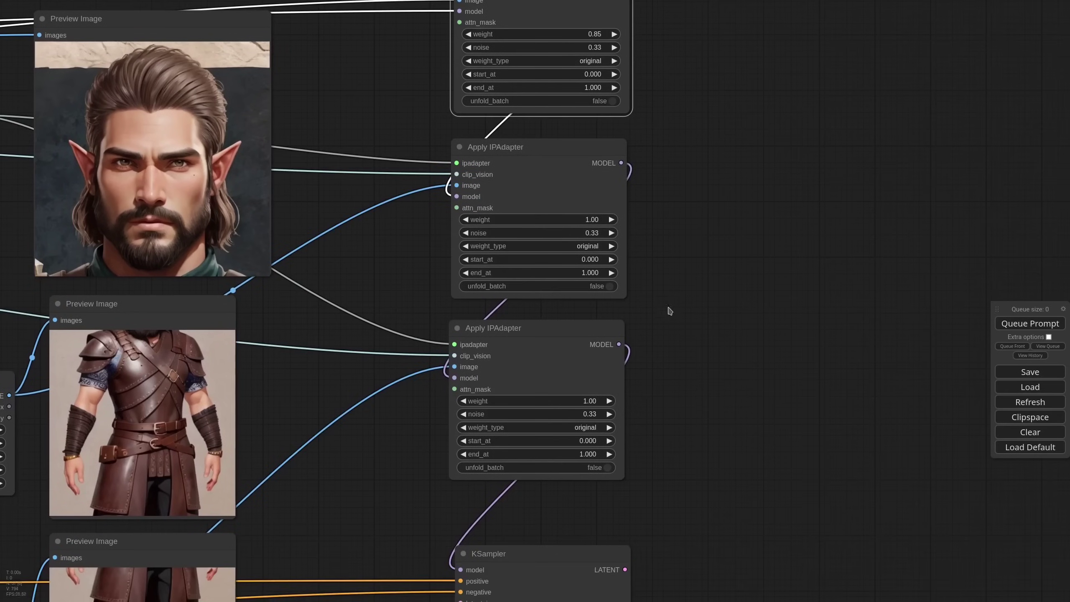
click(591, 220)
text(.7)
key(Return)
click(590, 401)
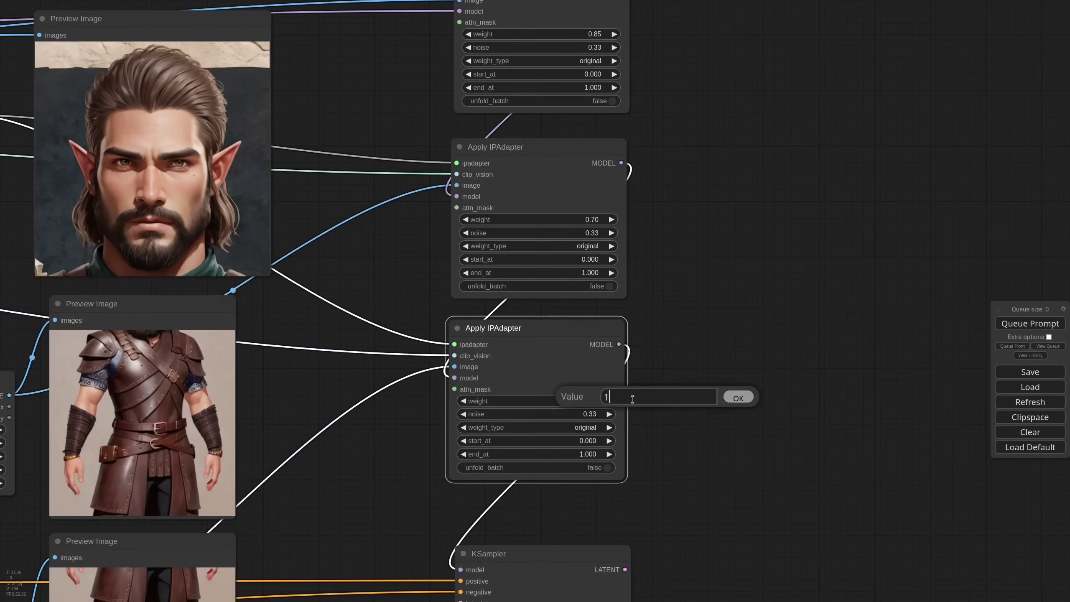
text(.7)
key(Return)
- Paste a connected copy of the pose prompt's CLIP Text Encode near the new KSampler and add a Conditioning (Concat) node beside it
scroll(638, 399, down, 12)
scroll(576, 483, down, 5)
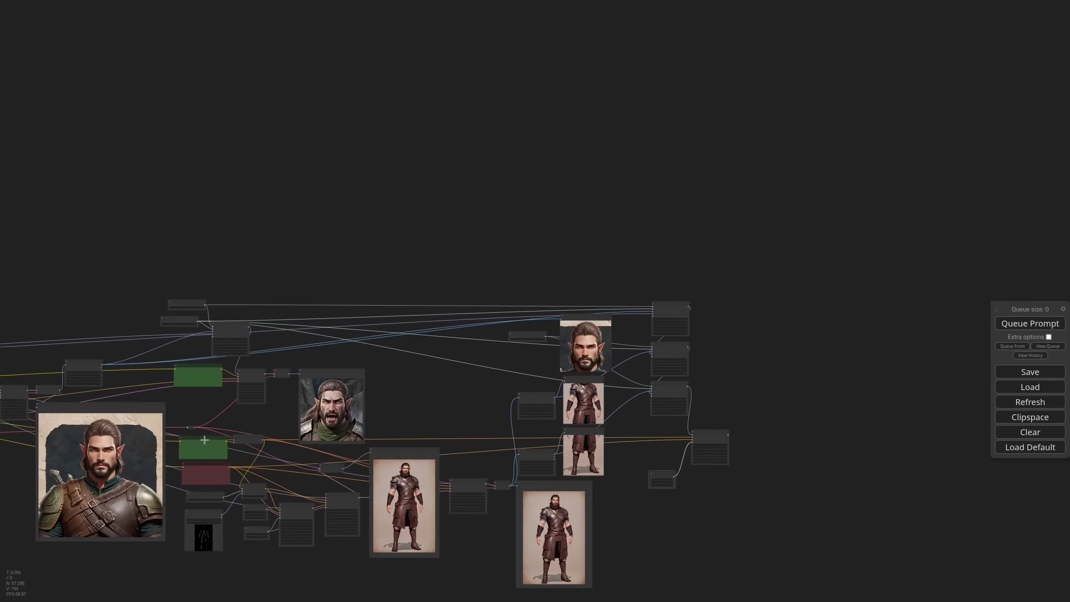
drag(197, 441, 415, 381)
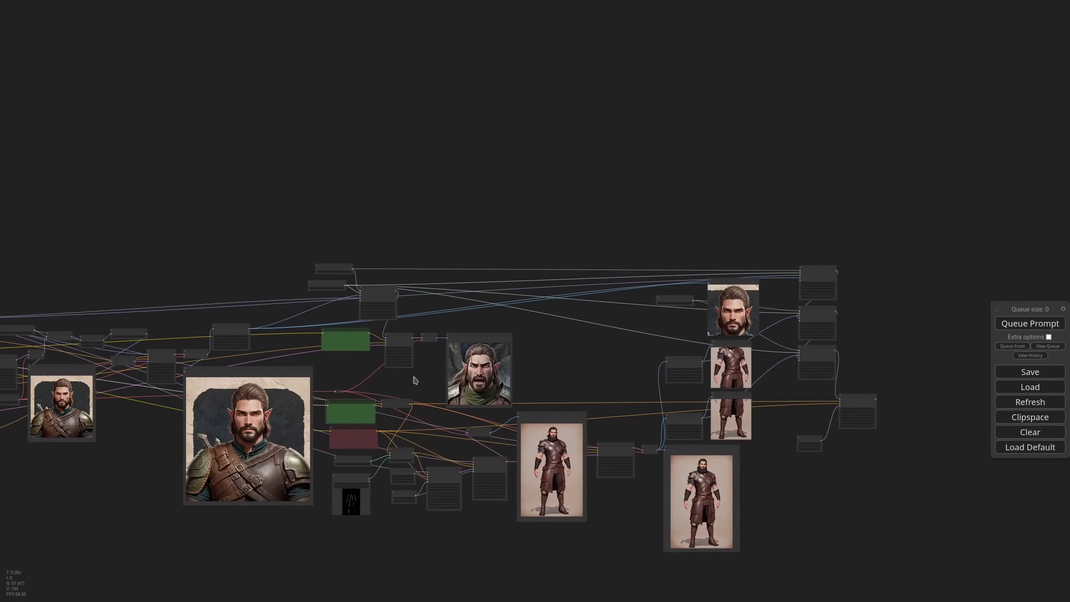
scroll(864, 411, up, 12)
key(ctrl+shift+v)
drag(726, 390, 621, 390)
double_click(556, 418)
drag(693, 462, 645, 450)
scroll(614, 373, down, 6)
drag(598, 392, 617, 361)
scroll(633, 365, up, 6)
double_click(613, 350)
key(Return)
- Combine the base prompt's conditioning with the new pose prompt in Conditioning (Concat), feeding the new KSampler's positive input
scroll(594, 377, down, 13)
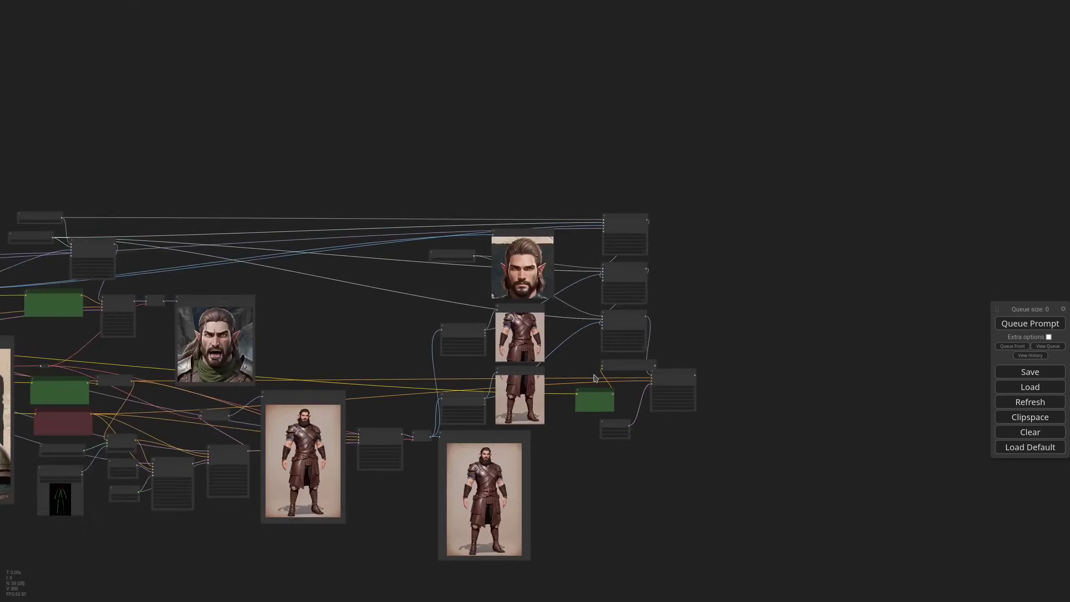
drag(375, 344, 740, 316)
scroll(985, 348, up, 13)
drag(175, 291, 601, 318)
drag(568, 284, 651, 321)
- Correct the misspelled pose text to "standing" in both the new and the original pose prompt
scroll(441, 388, up, 8)
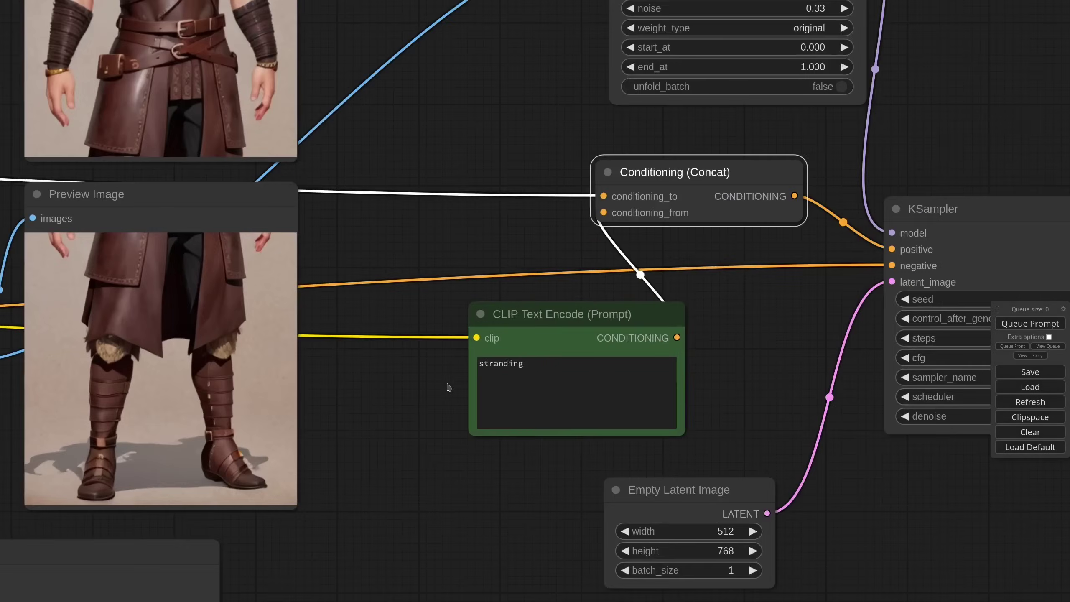
click(465, 374)
scroll(429, 337, down, 15)
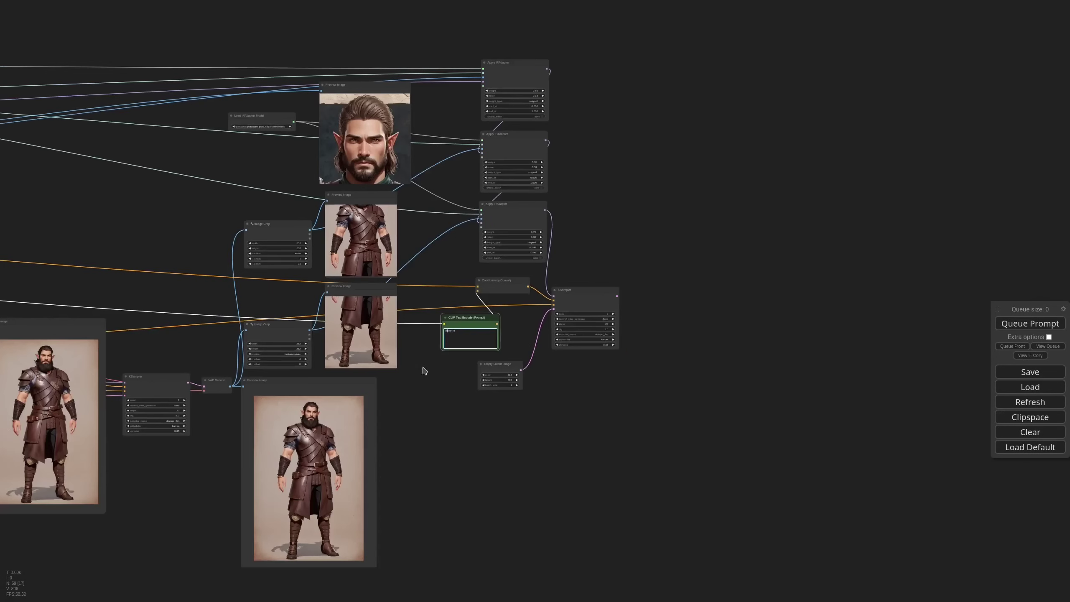
drag(423, 370, 963, 400)
scroll(153, 311, up, 8)
scroll(153, 311, up, 4)
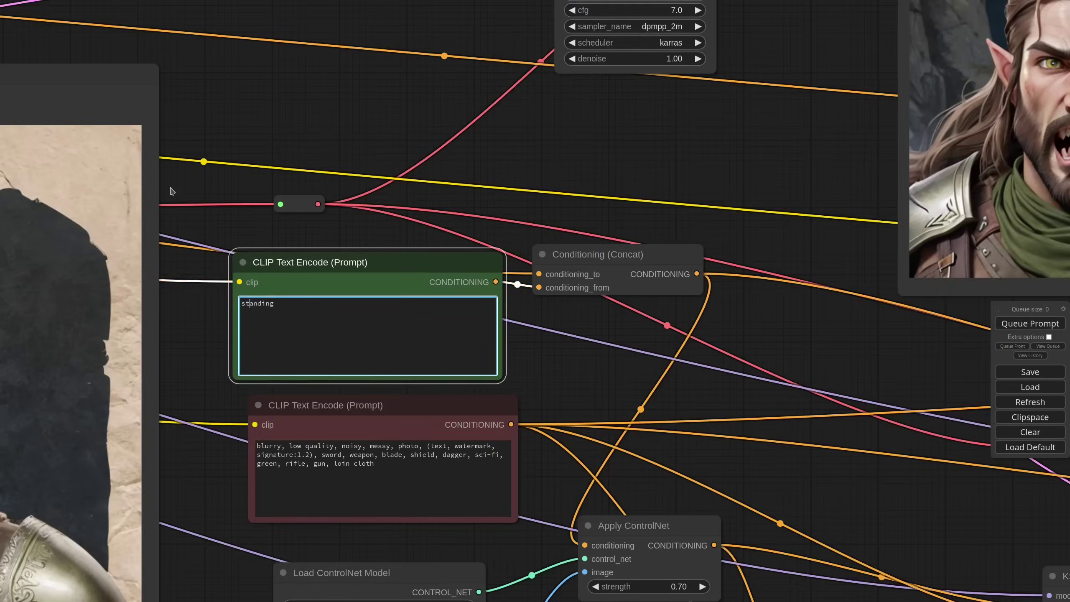
- Add a VAE Decode node after the new KSampler and connect the shared VAE reroute to it
scroll(171, 191, down, 16)
drag(839, 239, 567, 325)
scroll(576, 304, up, 11)
drag(580, 265, 668, 259)
click(683, 281)
scroll(645, 345, down, 14)
drag(143, 317, 659, 326)
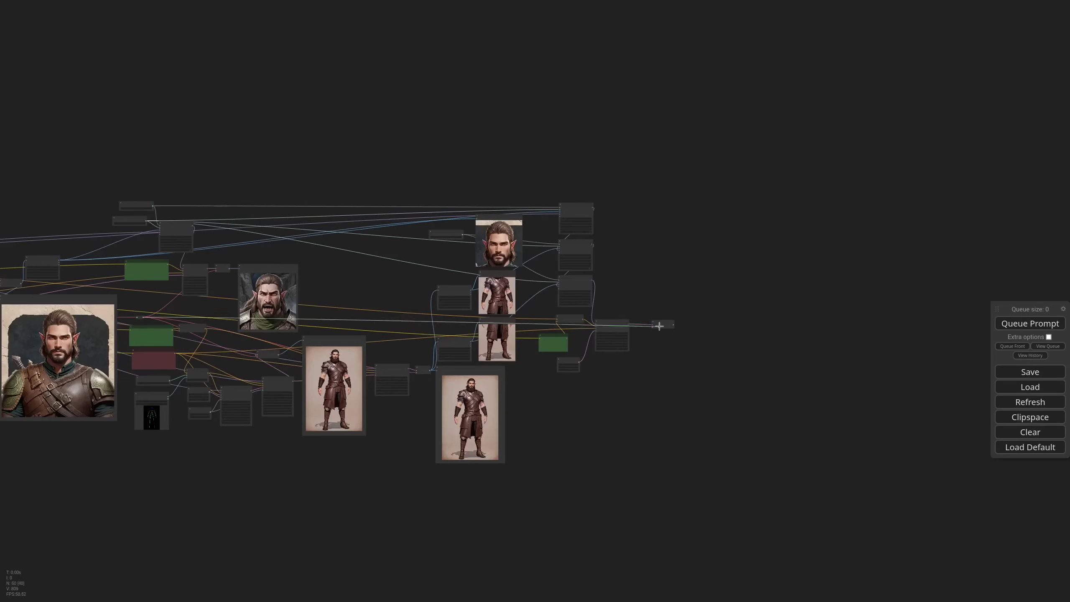
- Connect an enlarged Preview Image node to the new VAE Decode and generate the image
drag(660, 326, 654, 327)
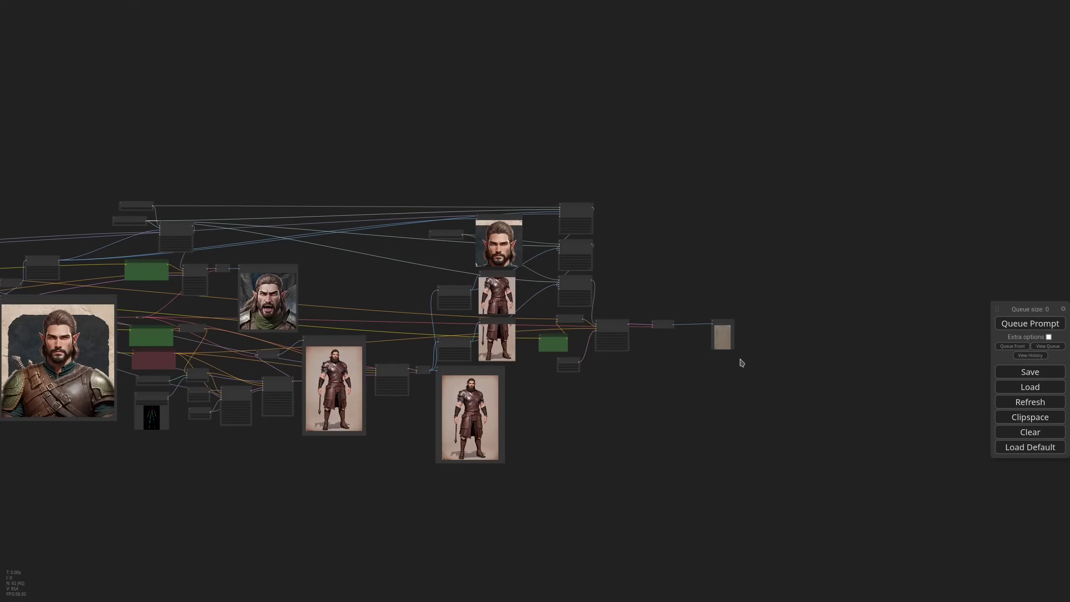
scroll(615, 354, up, 20)
click(690, 249)
scroll(421, 300, down, 11)
drag(716, 278, 835, 459)
drag(485, 400, 661, 381)
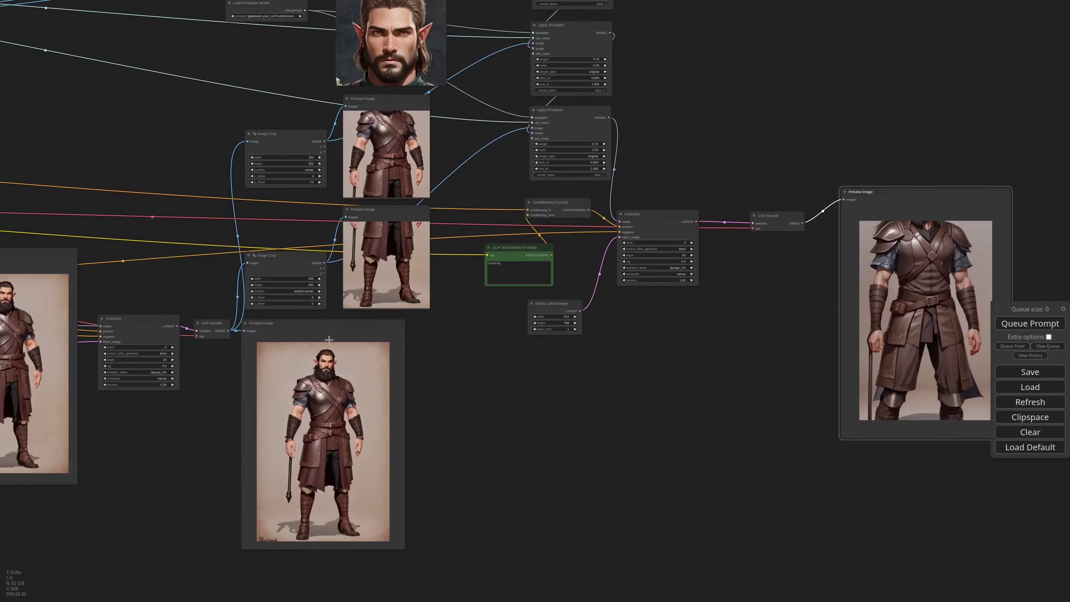
- Regenerate the full-body reference character with the second KSampler (Advanced) noise seed set to 1825
scroll(329, 340, down, 6)
scroll(585, 401, up, 8)
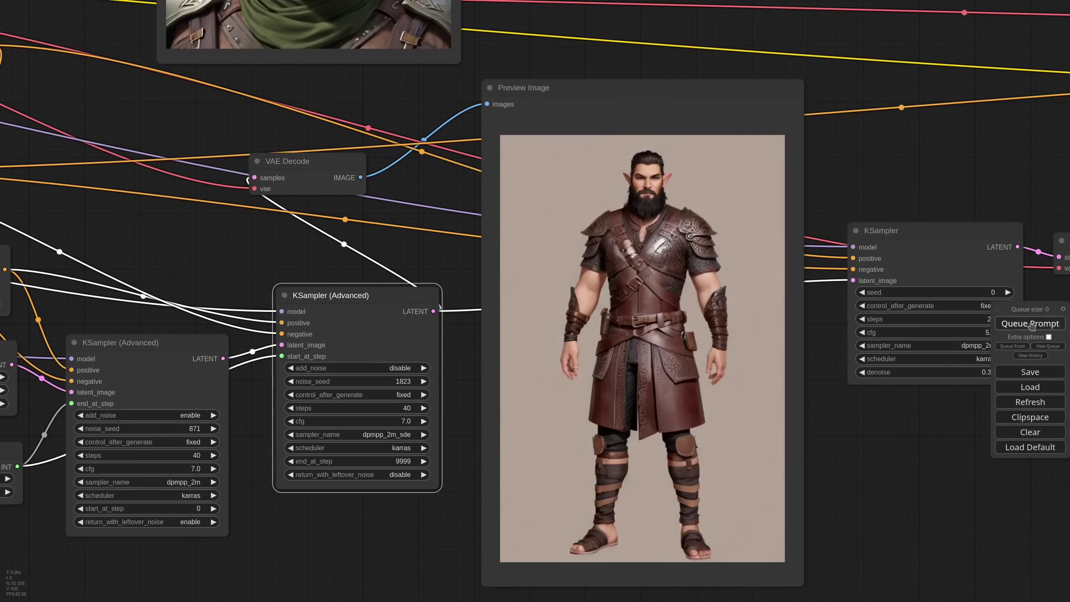
click(1031, 325)
click(1030, 325)
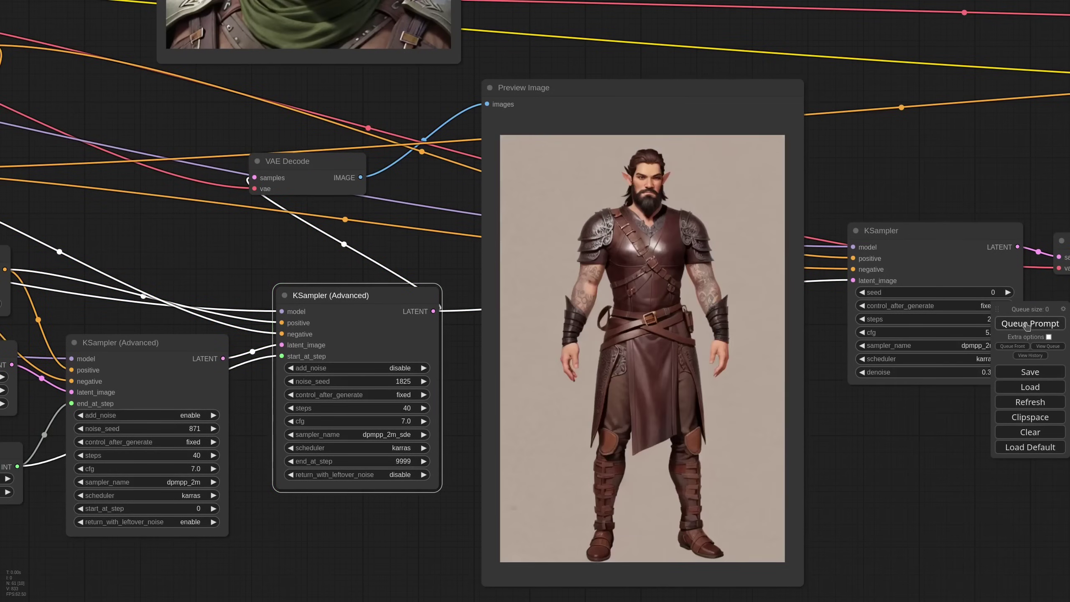
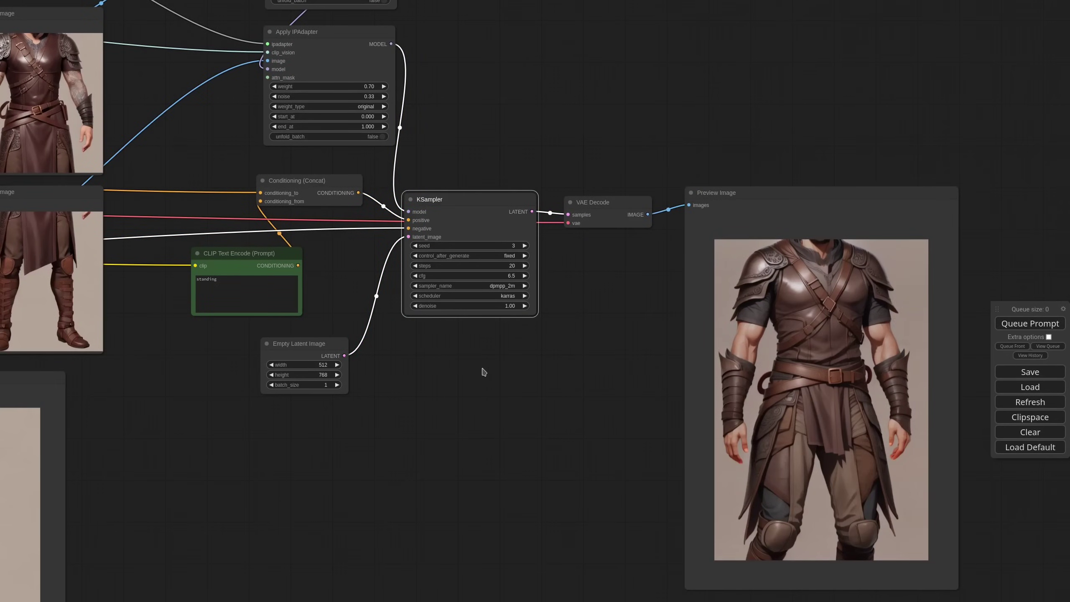
- Copy the Load ControlNet Model, pose Load Image and Apply ControlNet nodes and paste them with their connections near the final KSampler
scroll(559, 369, down, 2)
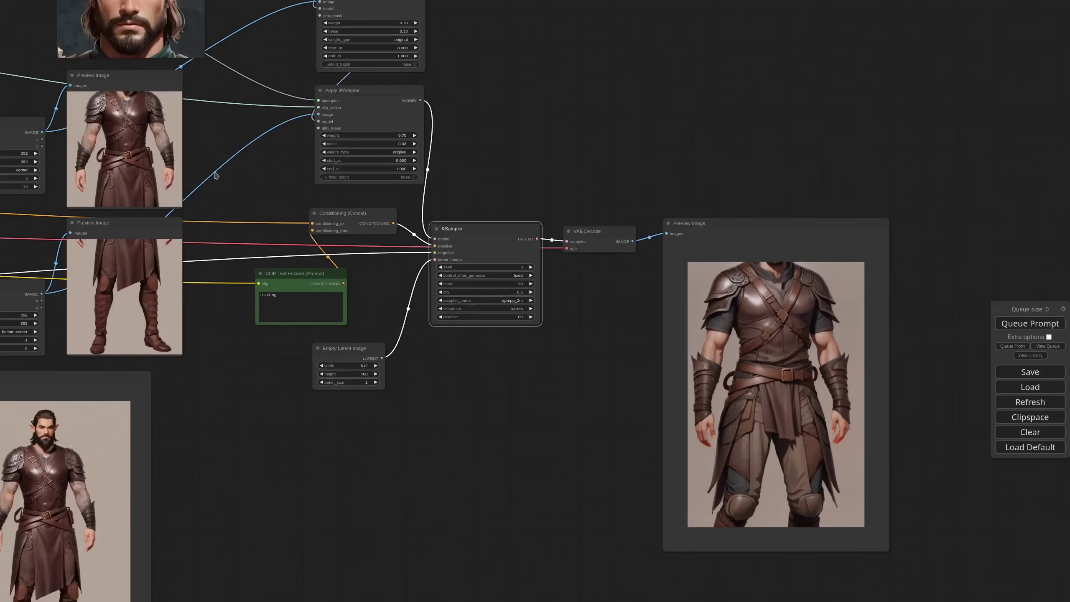
drag(225, 172, 281, 211)
scroll(322, 471, down, 5)
drag(459, 418, 435, 351)
scroll(777, 340, up, 1)
click(102, 304)
shift+click(115, 282)
shift+click(178, 264)
key(ctrl+c)
scroll(545, 371, up, 5)
key(ctrl+shift+v)
- Route the Conditioning (Concat) output through the pasted Apply ControlNet into the final KSampler's positive input and arrange the pasted nodes below it
drag(558, 182, 511, 341)
drag(571, 341, 558, 182)
drag(481, 279, 444, 287)
drag(539, 331, 521, 299)
drag(460, 282, 407, 285)
drag(516, 299, 495, 291)
drag(437, 352, 414, 338)
drag(419, 397, 412, 384)
drag(408, 362, 431, 381)
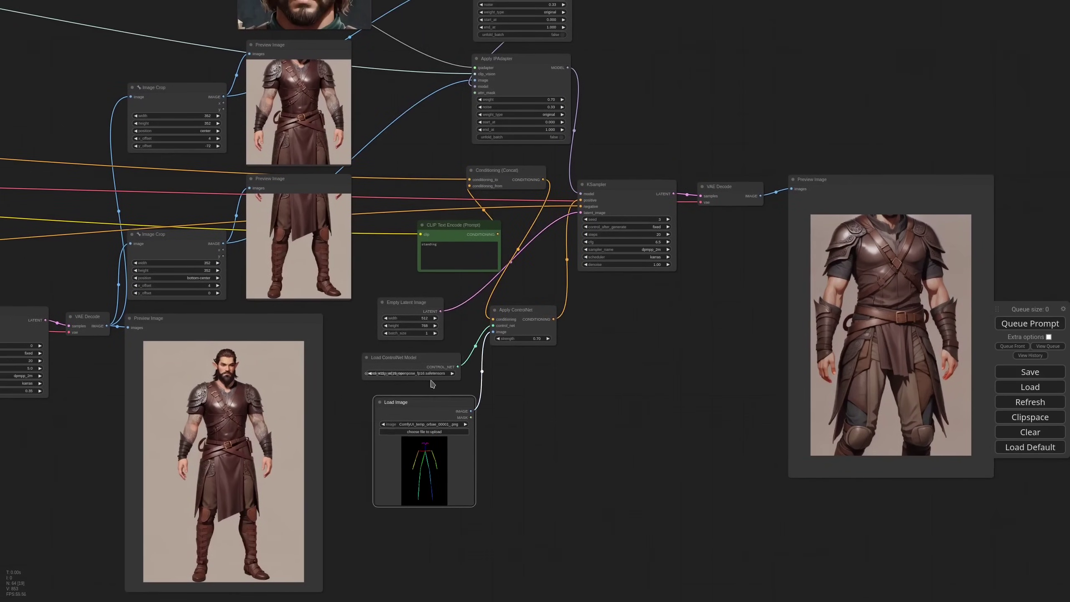
- Generate the pose-controlled image with the final KSampler, using seed 5 for the second run
click(1023, 328)
drag(690, 311, 635, 408)
click(618, 244)
click(1022, 327)
scroll(620, 394, down, 1)
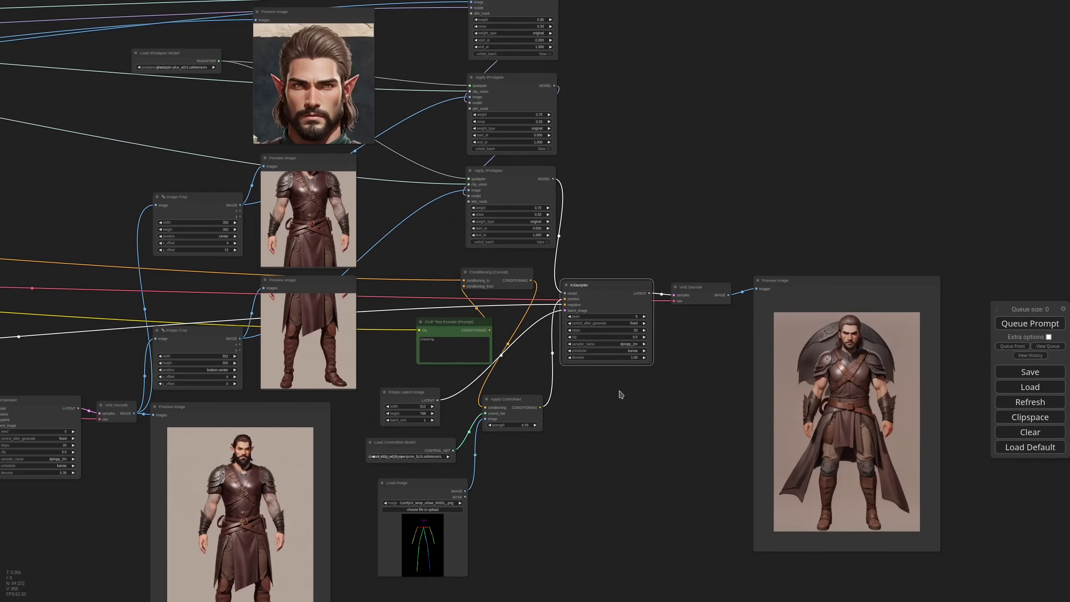
scroll(620, 394, down, 1)
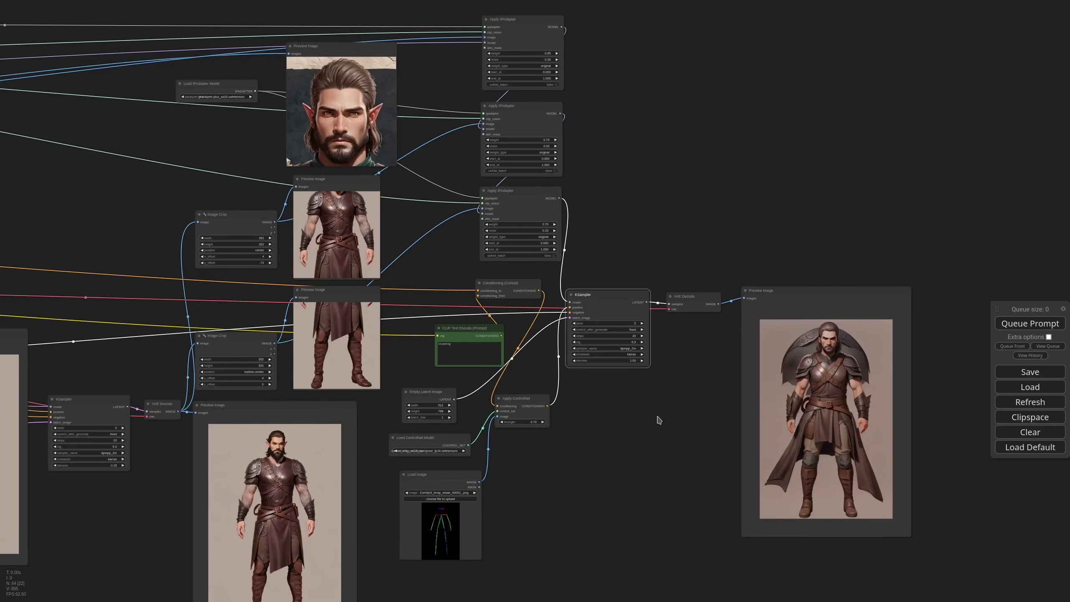
drag(656, 398, 657, 414)
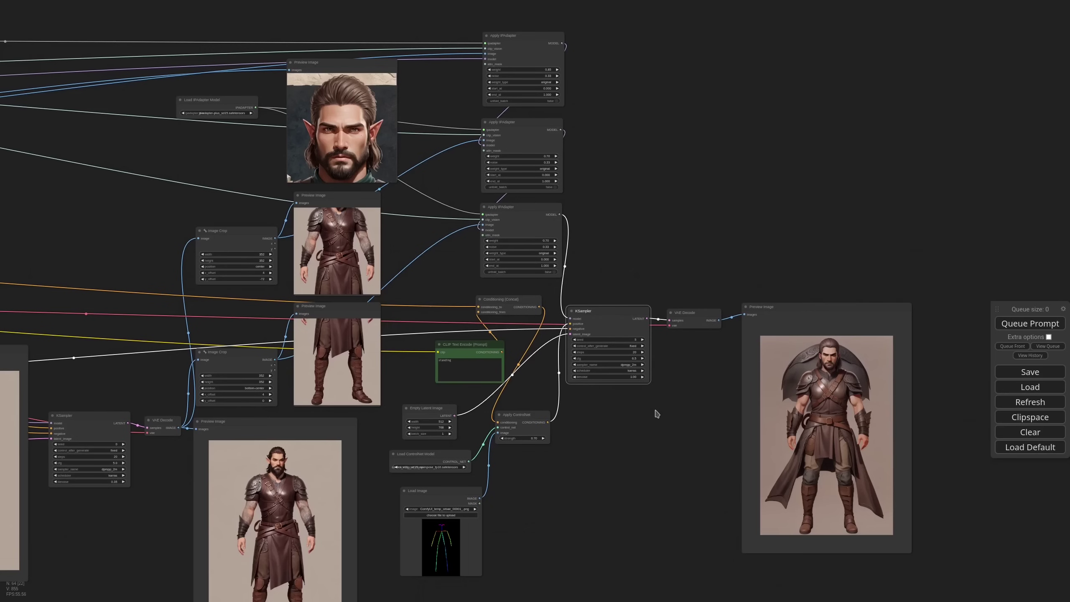
click(527, 207)
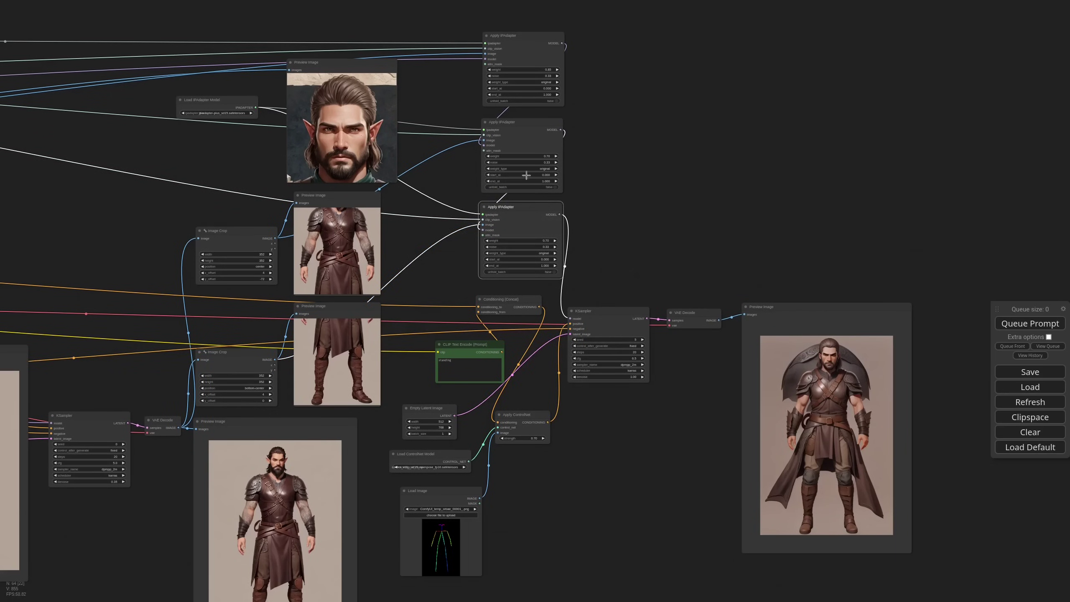
- Copy the final preview image to the clipspace and paste it into a new, enlarged Load Image node above the final KSampler
right_click(815, 393)
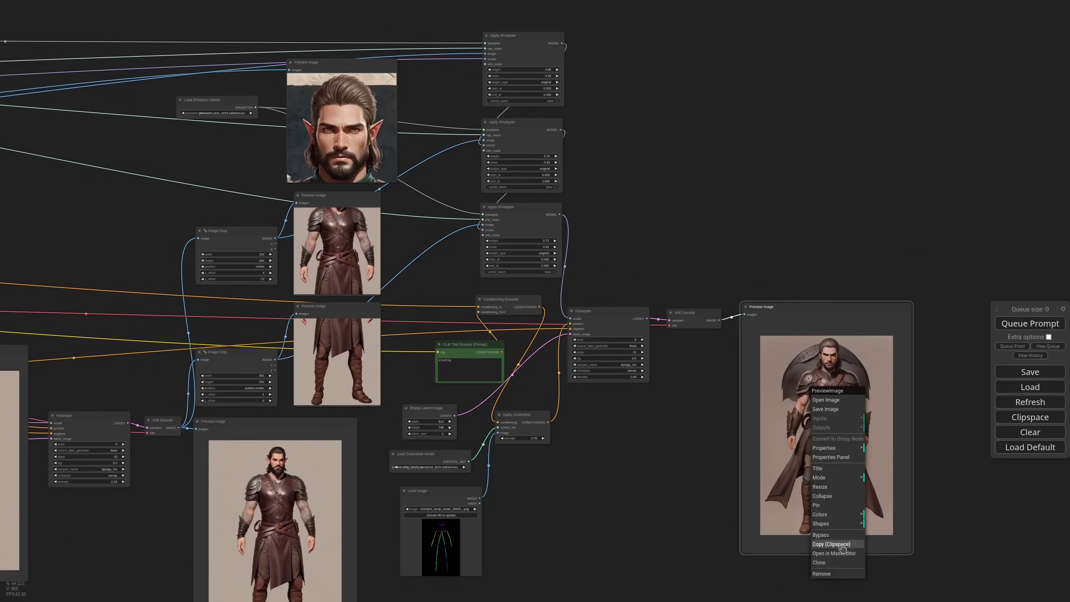
click(839, 544)
drag(691, 182, 720, 305)
right_click(656, 148)
double_click(650, 129)
text(load)
click(645, 162)
right_click(663, 166)
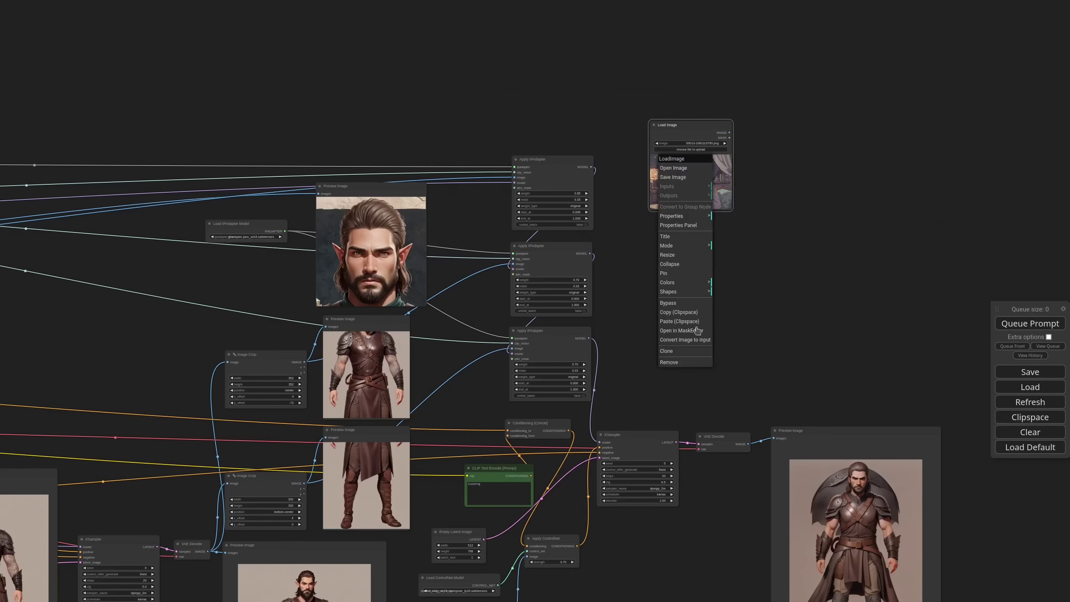
click(692, 322)
drag(685, 125, 667, 70)
drag(716, 157, 729, 246)
- Duplicate the Load Image node twice and place the copies beside the original
key(ctrl+c)
click(769, 104)
key(ctrl+v)
key(ctrl+v)
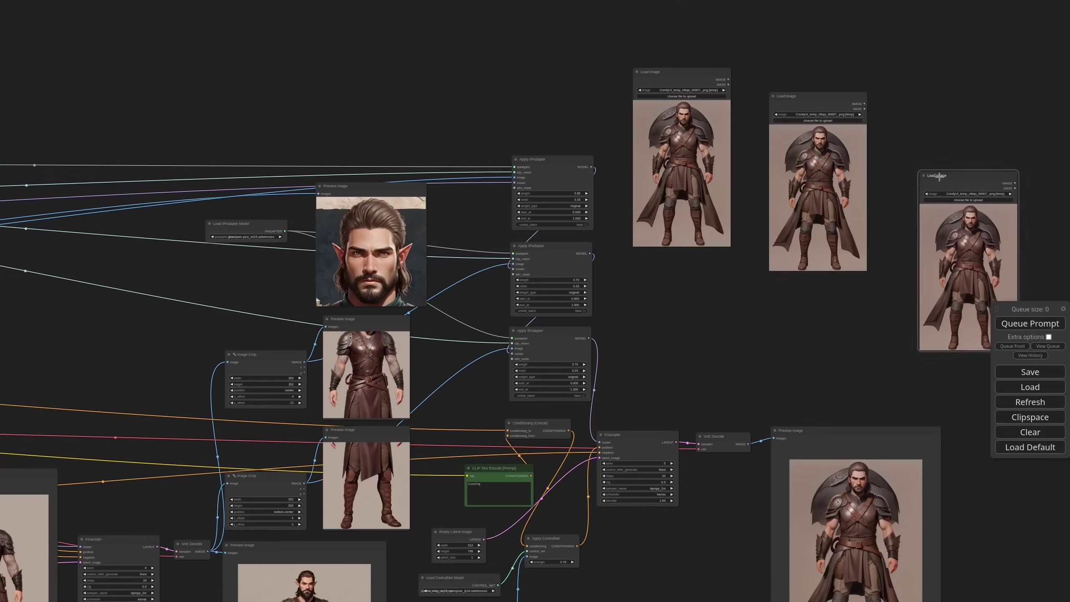
drag(939, 177, 918, 160)
- Mask the head area of the first Load Image in the MaskEditor and save the mask to the node
right_click(659, 127)
click(698, 309)
right_click(685, 121)
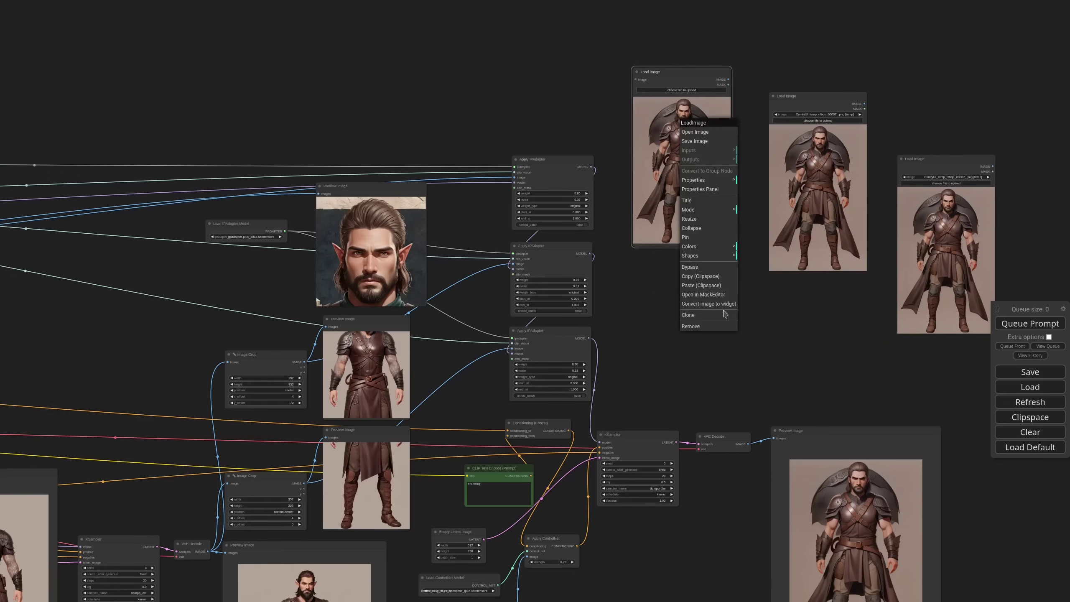
click(720, 296)
scroll(534, 195, up, 5)
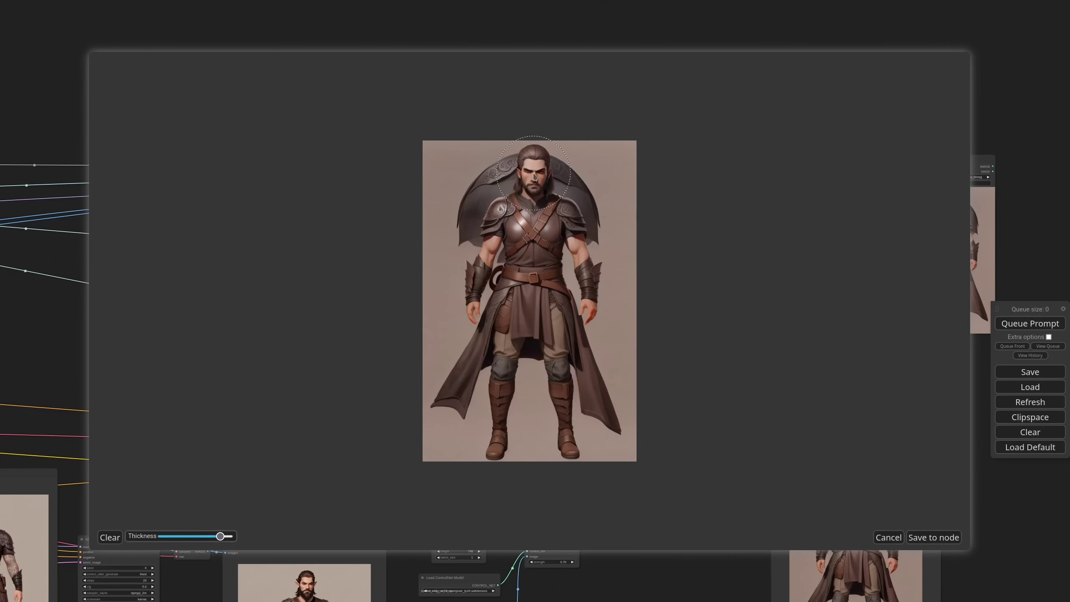
click(534, 179)
click(933, 537)
- Connect the head mask to the first Apply IPAdapter's attn_mask and place the shrunken Load Image beside it
drag(728, 86, 515, 188)
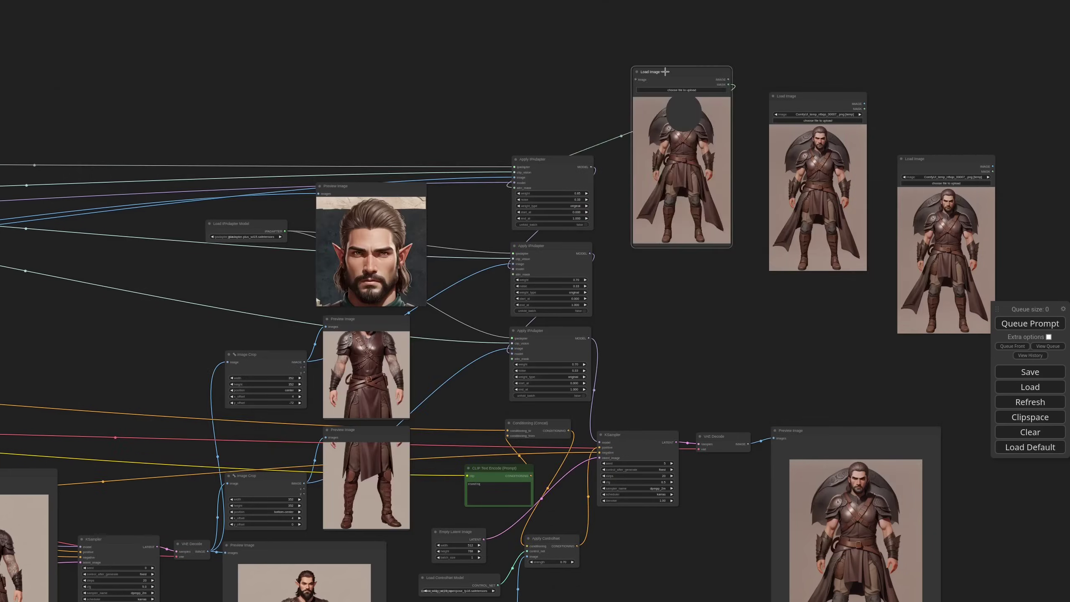
drag(663, 72, 425, 72)
drag(491, 245, 449, 160)
drag(424, 70, 466, 91)
- Mask the torso area of the second Load Image in the MaskEditor and save it to the node
drag(810, 132, 671, 179)
right_click(668, 205)
click(690, 248)
mouse_move(508, 231)
mouse_down()
mouse_move(574, 278)
mouse_move(504, 253)
mouse_up()
click(933, 538)
- Connect the torso mask to the second Apply IPAdapter's attn_mask and place the shrunken Load Image beside it
drag(725, 157, 514, 273)
drag(728, 319, 684, 244)
drag(646, 144, 456, 225)
- Mask the legs in the third Load Image and place it beside the third Apply IPAdapter, feeding its attn_mask
drag(945, 163, 683, 183)
right_click(687, 236)
click(708, 416)
drag(493, 431, 635, 444)
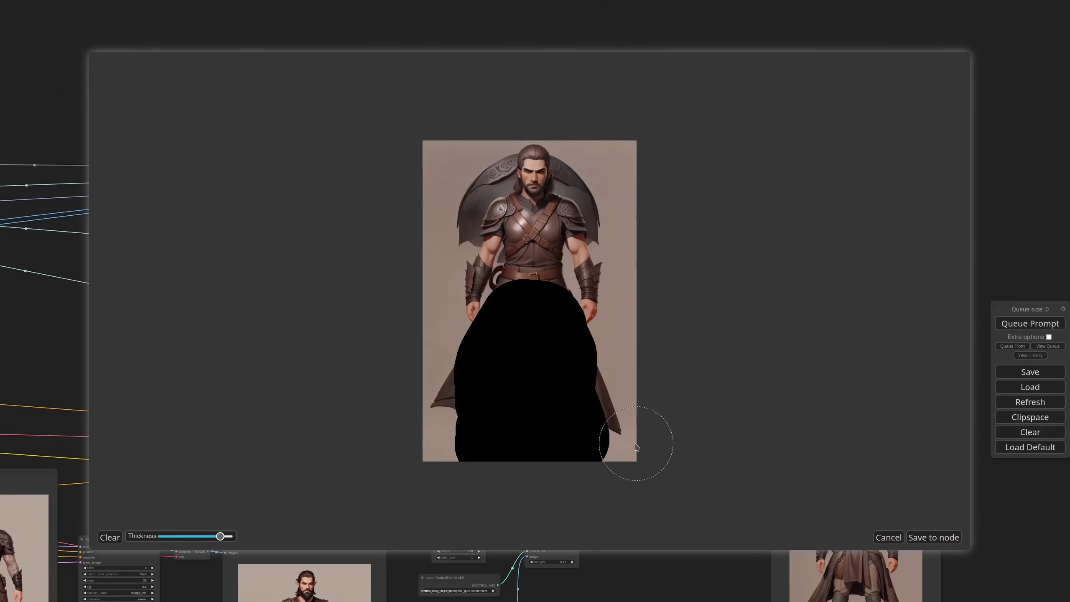
click(933, 537)
drag(683, 306, 682, 294)
drag(662, 182, 456, 342)
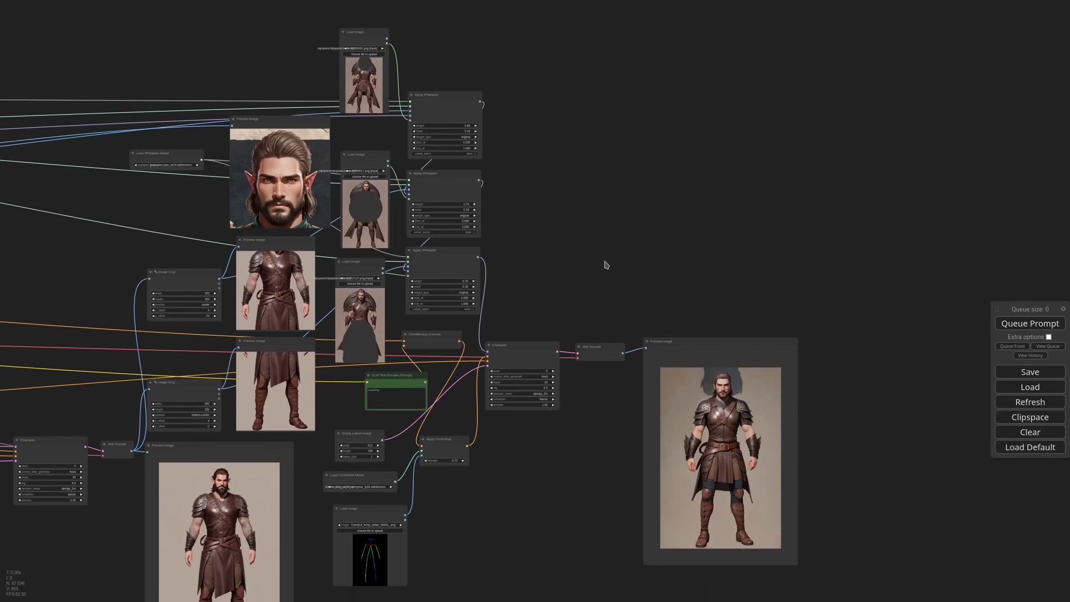
- Set the final KSampler's seed to 7 and regenerate the masked image
scroll(809, 506, up, 8)
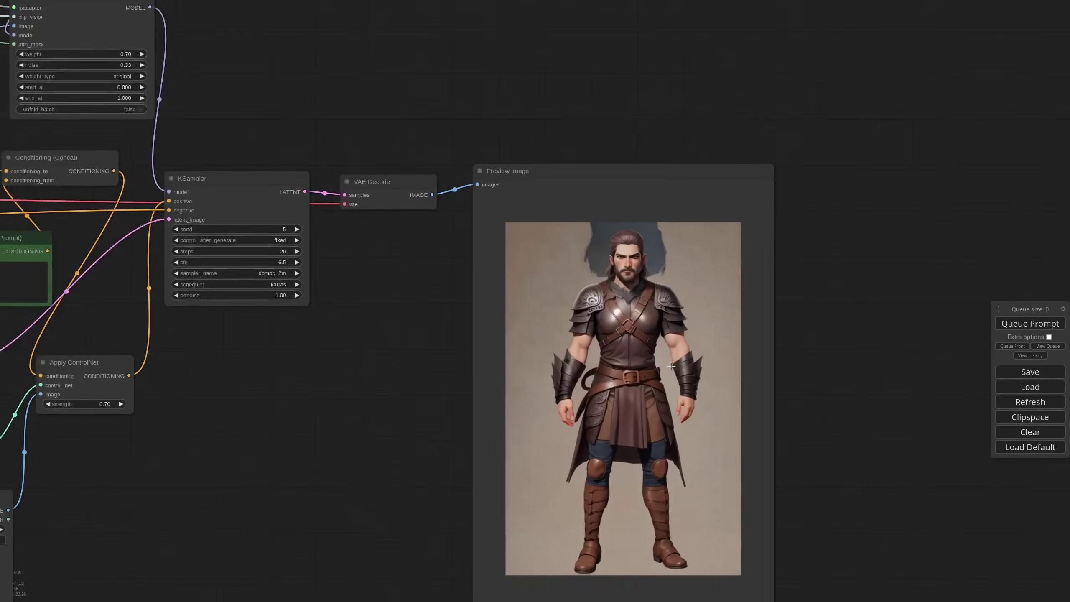
scroll(648, 417, down, 2)
drag(325, 413, 488, 375)
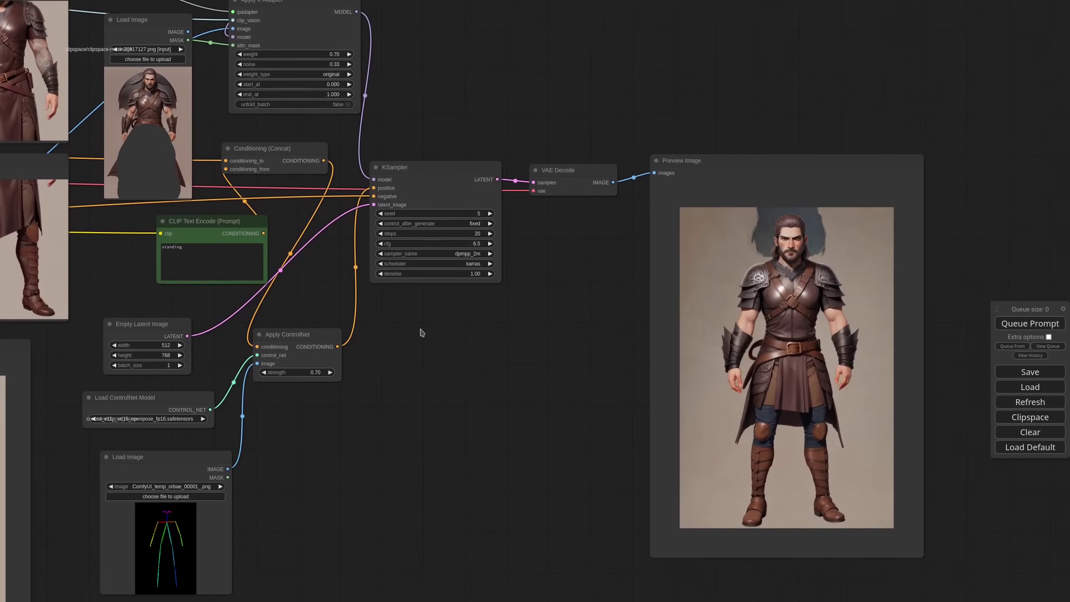
click(488, 213)
click(1022, 326)
scroll(140, 239, up, 7)
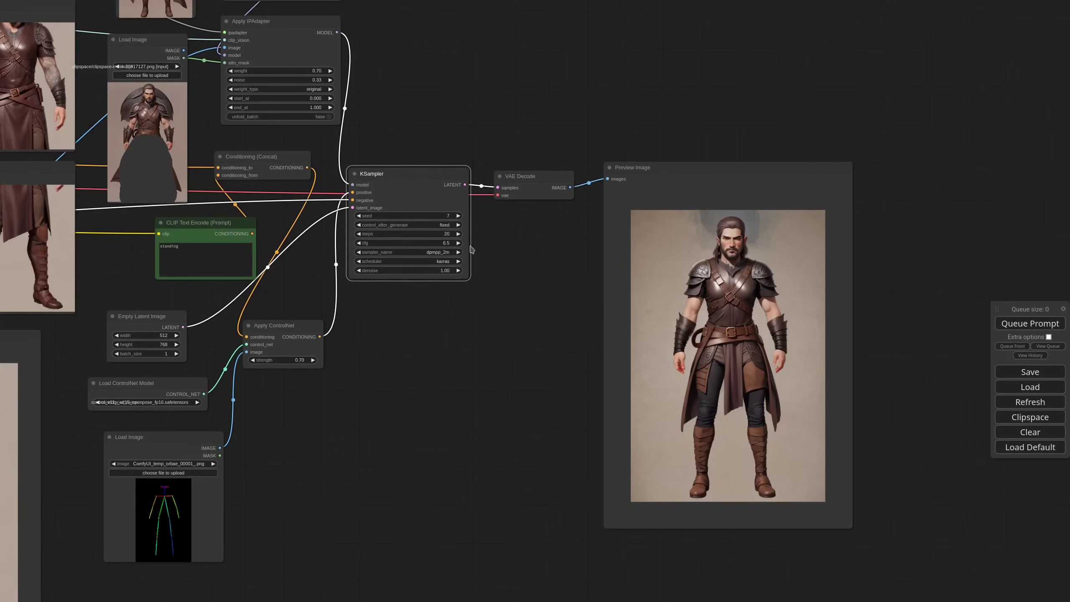
- Generate a batch of 4 images from the Empty Latent Image and enlarge the final preview to fit them
click(176, 354)
click(176, 354)
click(175, 354)
key(ctrl+Return)
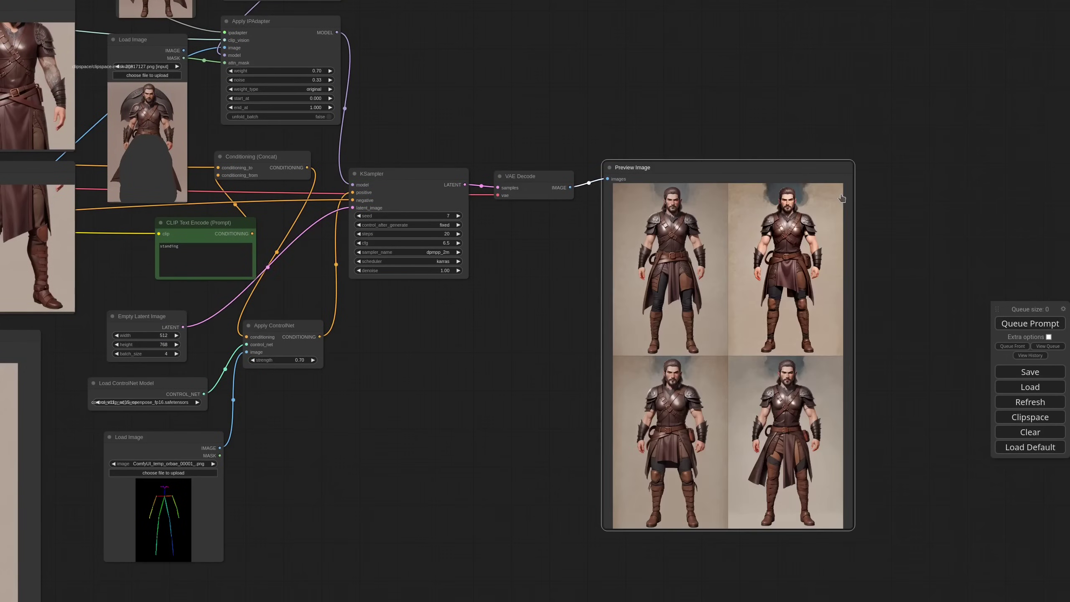
drag(892, 415, 840, 299)
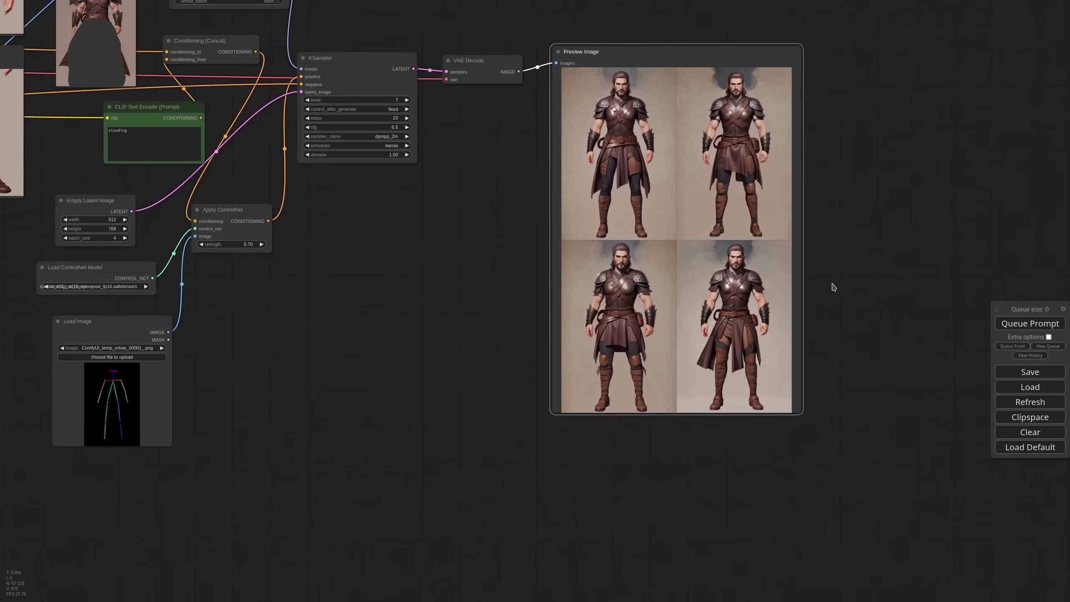
drag(796, 410, 905, 591)
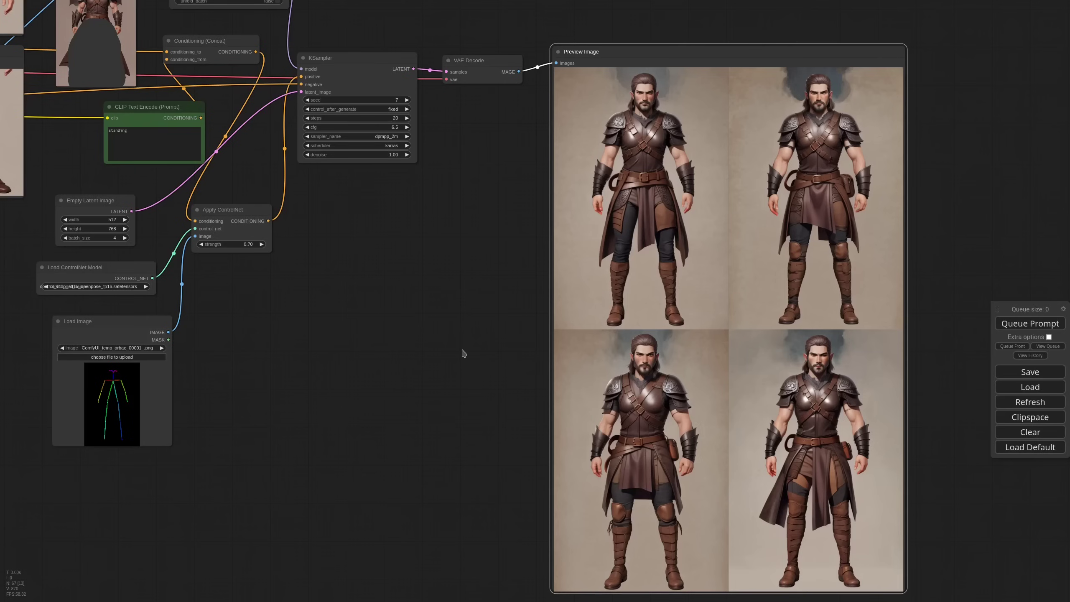
- Examine the four generated characters for consistency, along with the masked IPAdapter chain and the pose Load Image node
scroll(464, 354, down, 2)
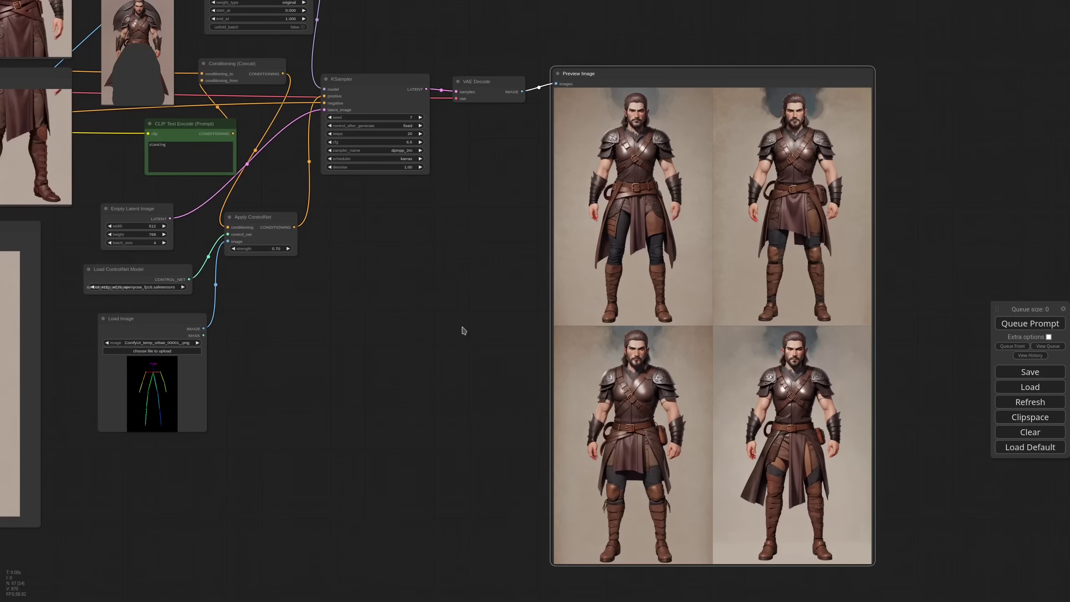
scroll(749, 148, up, 6)
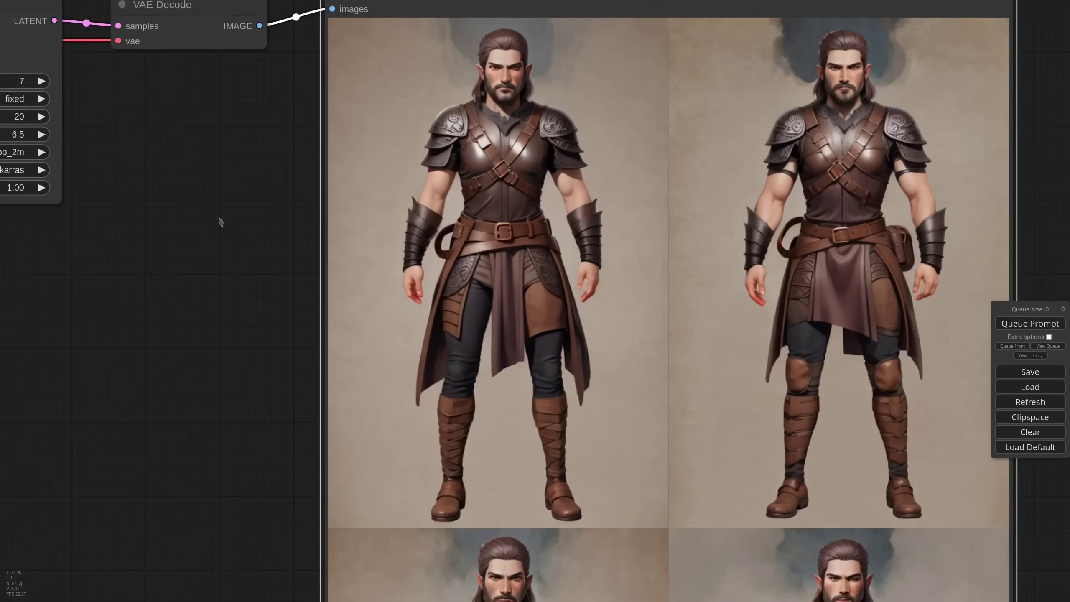
scroll(282, 239, down, 3)
scroll(297, 258, up, 1)
scroll(307, 254, down, 3)
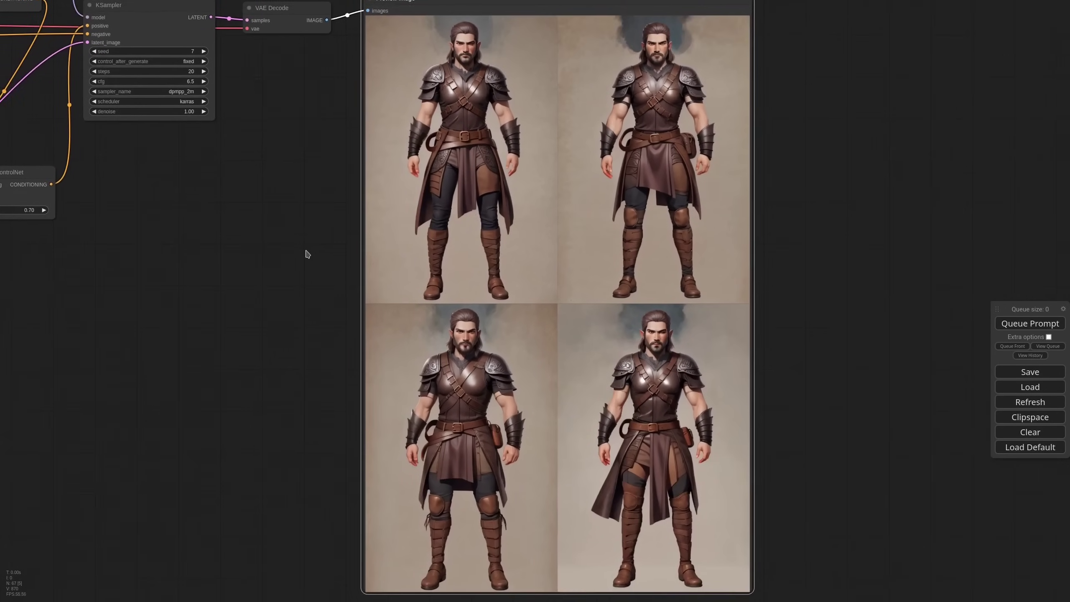
drag(306, 251, 309, 248)
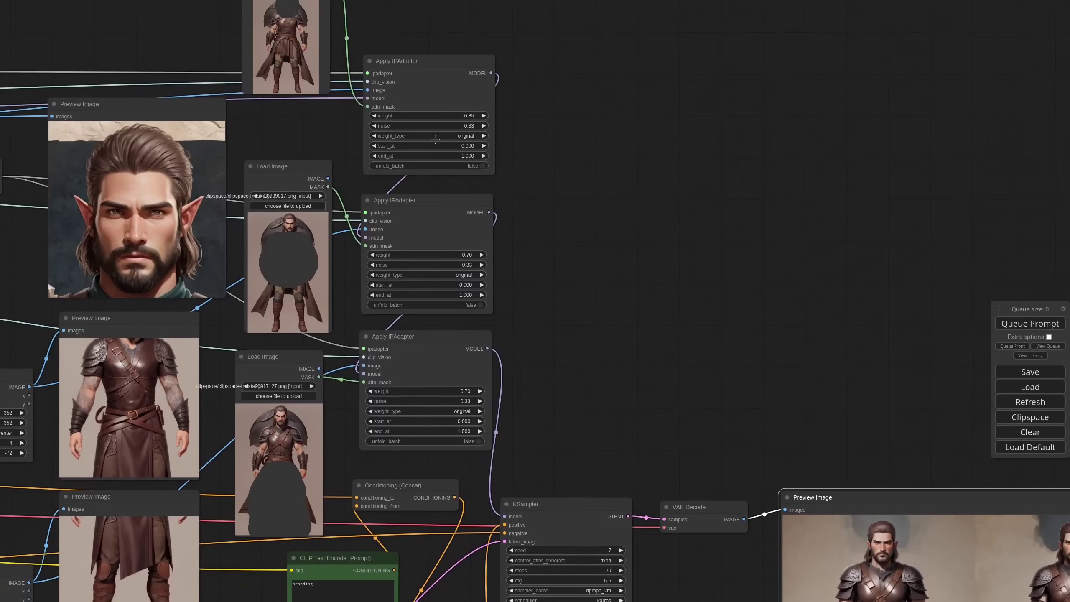
drag(569, 364, 558, 235)
scroll(559, 234, down, 6)
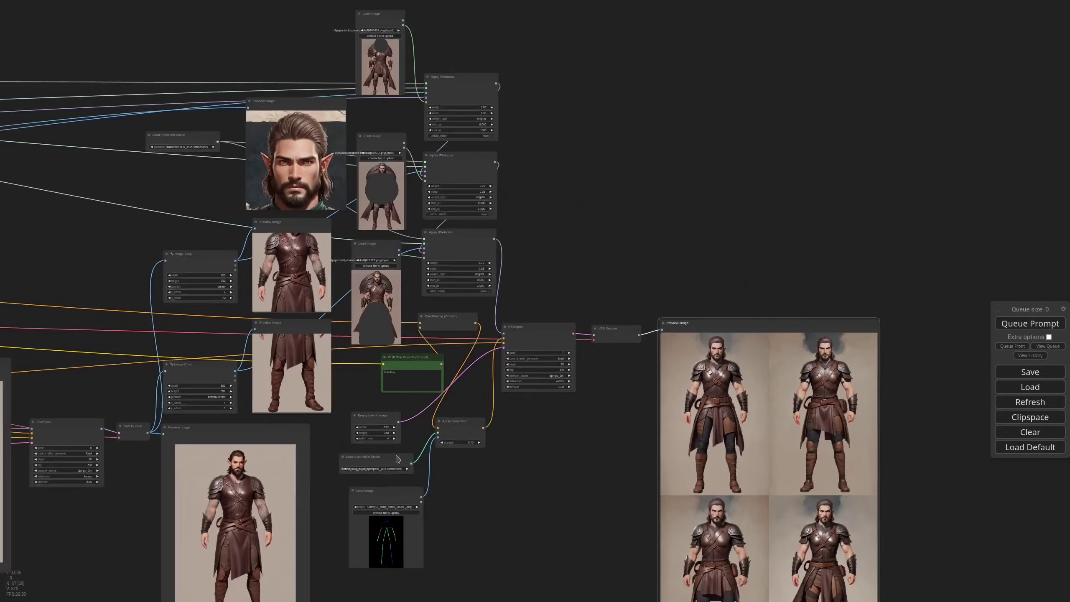
drag(414, 579, 404, 476)
scroll(404, 475, up, 8)
drag(360, 277, 375, 280)
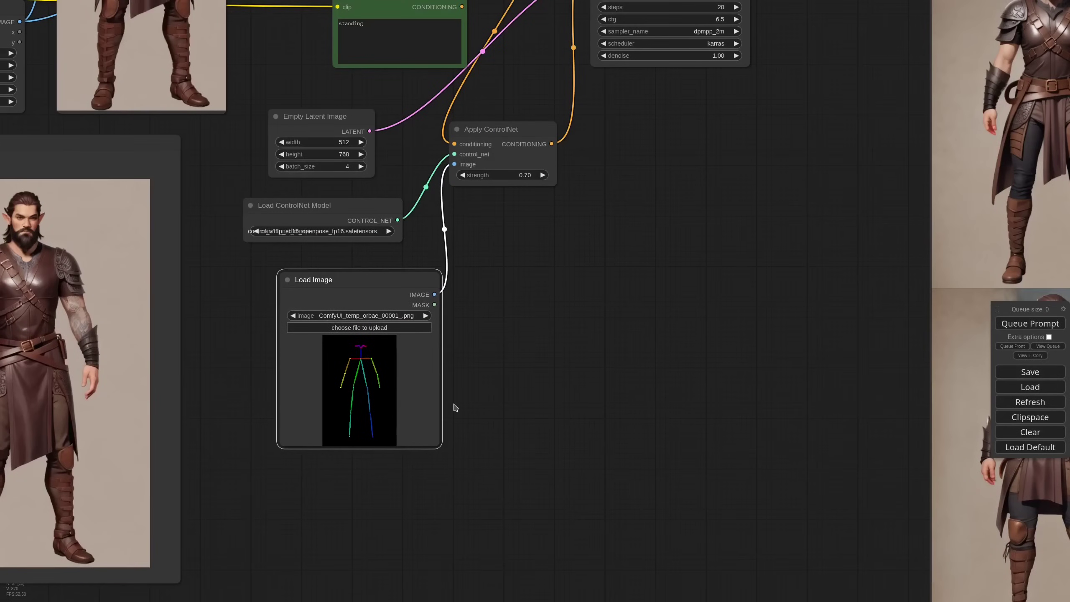
scroll(456, 407, down, 6)
scroll(194, 320, up, 8)
click(259, 306)
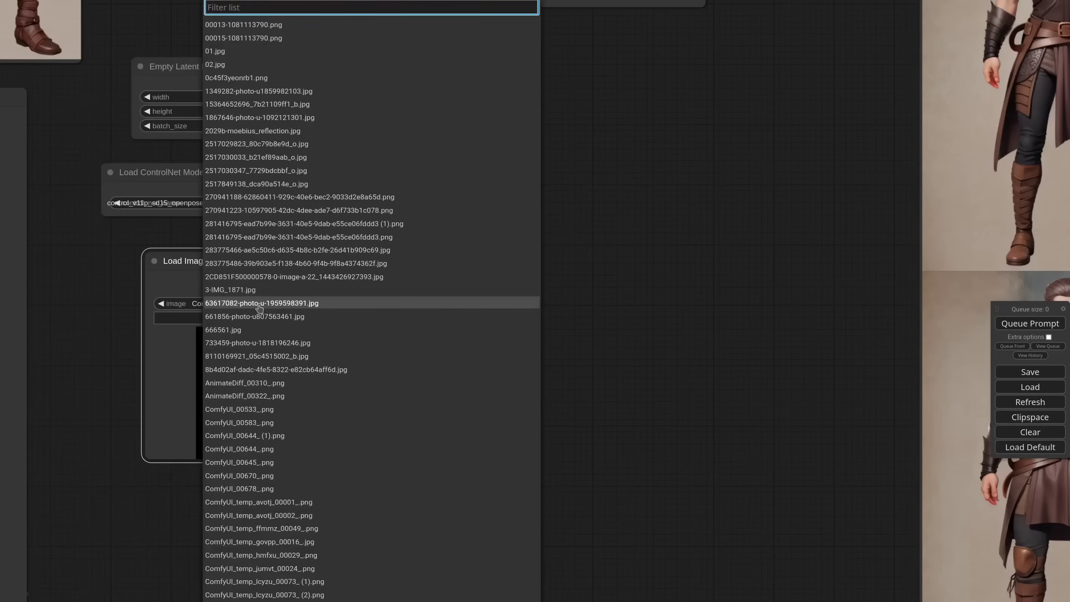
text(sit)
key(BackSpace)
key(BackSpace)
key(BackSpace)
key(Escape)
- Refresh the available files and load lute-pose.png as the ControlNet pose image
click(1030, 403)
click(263, 305)
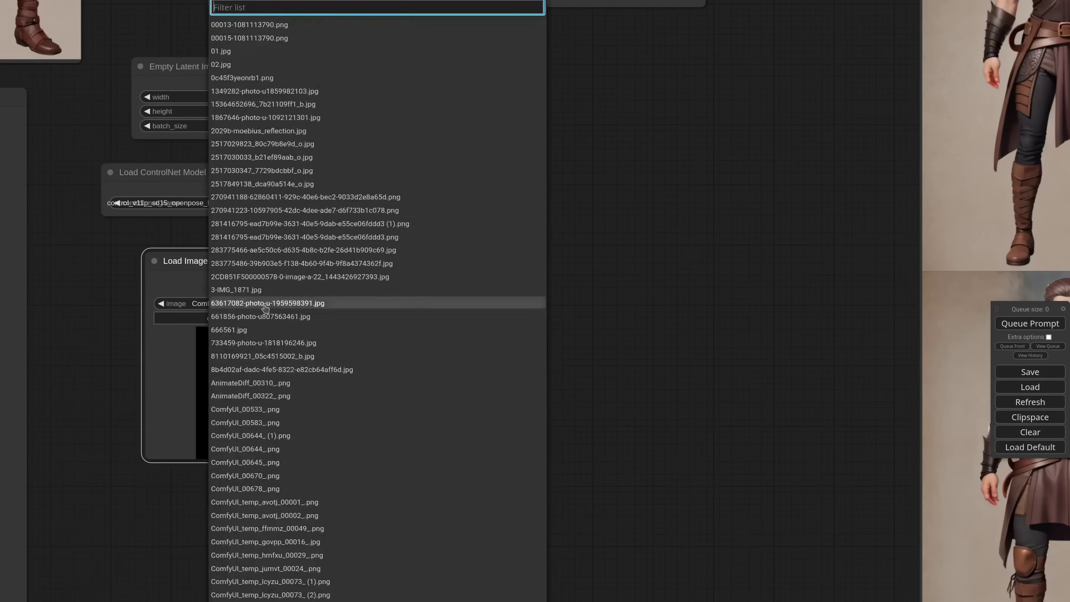
text(lute)
key(Return)
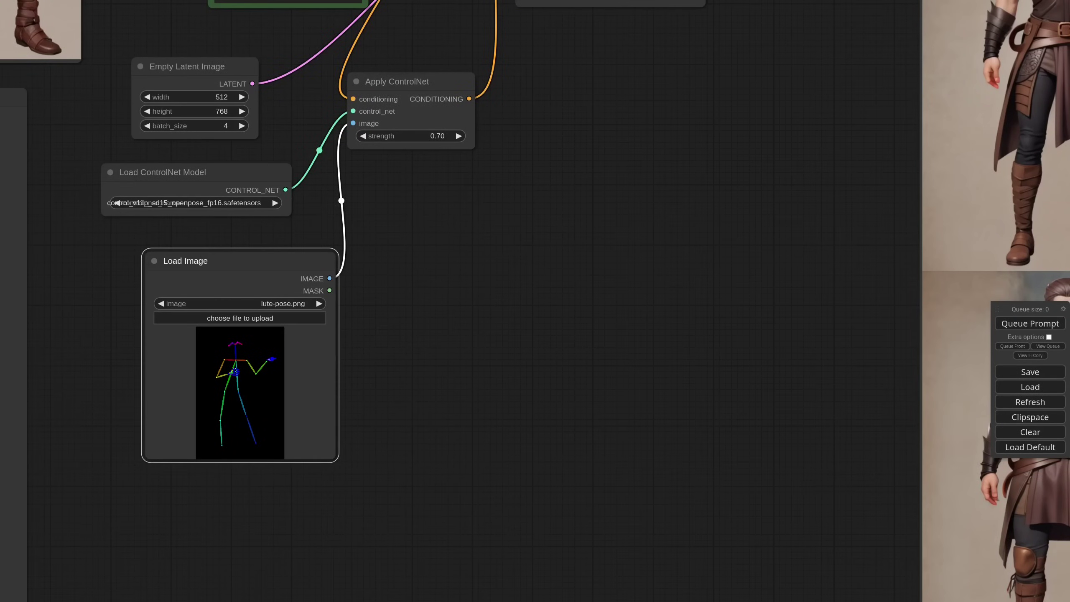
scroll(225, 437, up, 4)
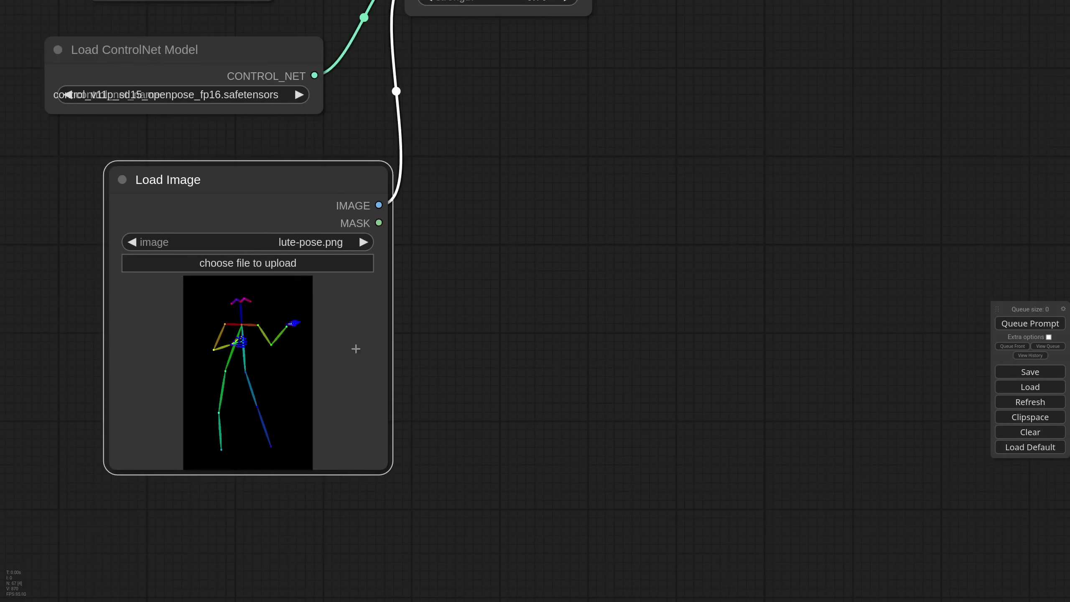
- Change the green CLIP Text Encode prompt to "(standing in a forest:1.2)"
scroll(353, 329, down, 8)
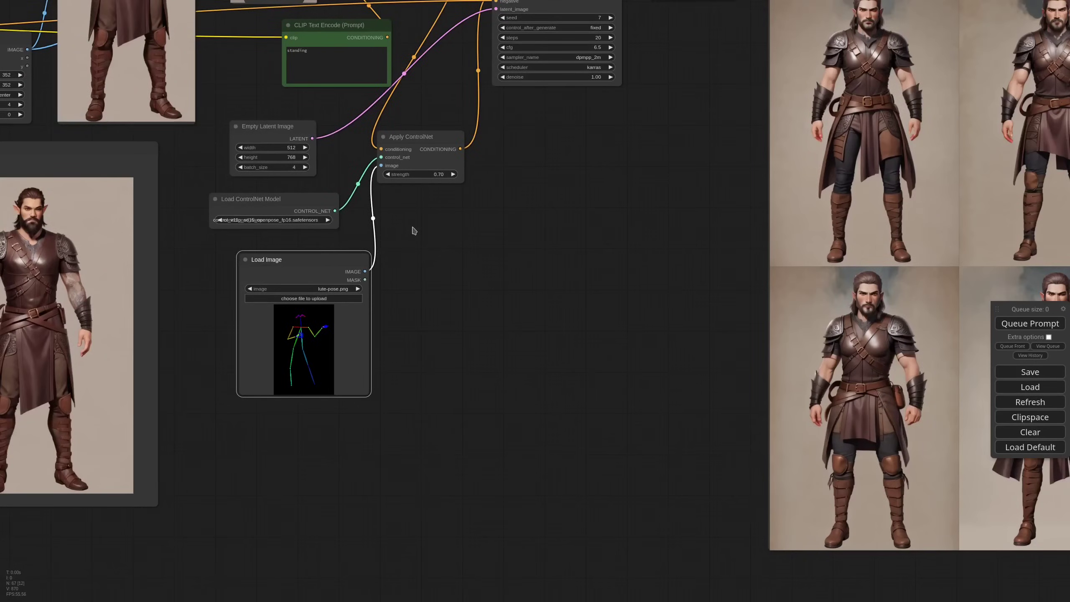
drag(417, 223, 407, 371)
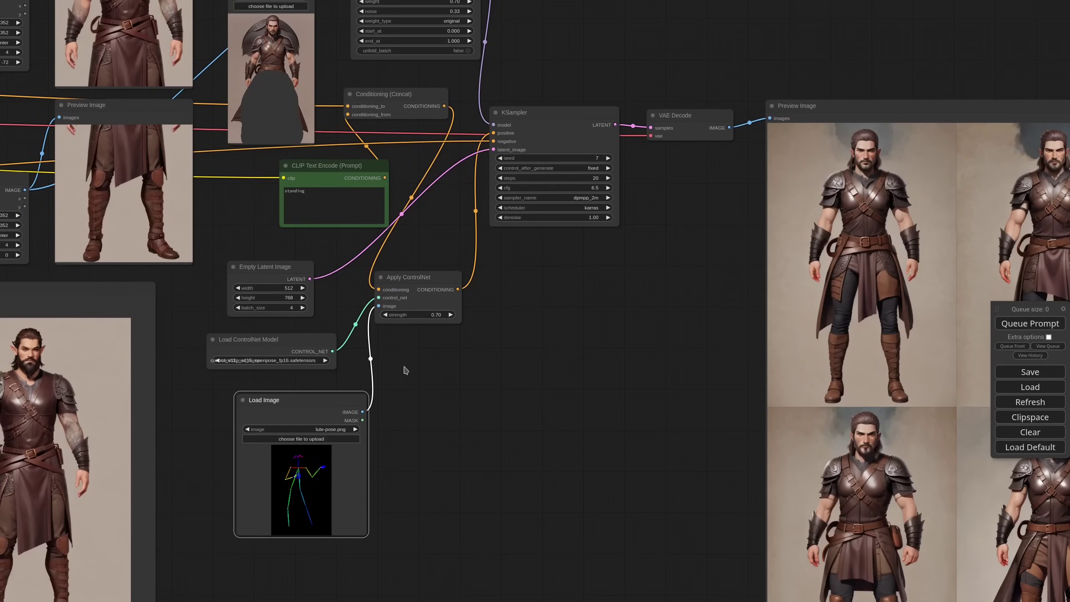
scroll(259, 186, up, 5)
scroll(261, 188, down, 4)
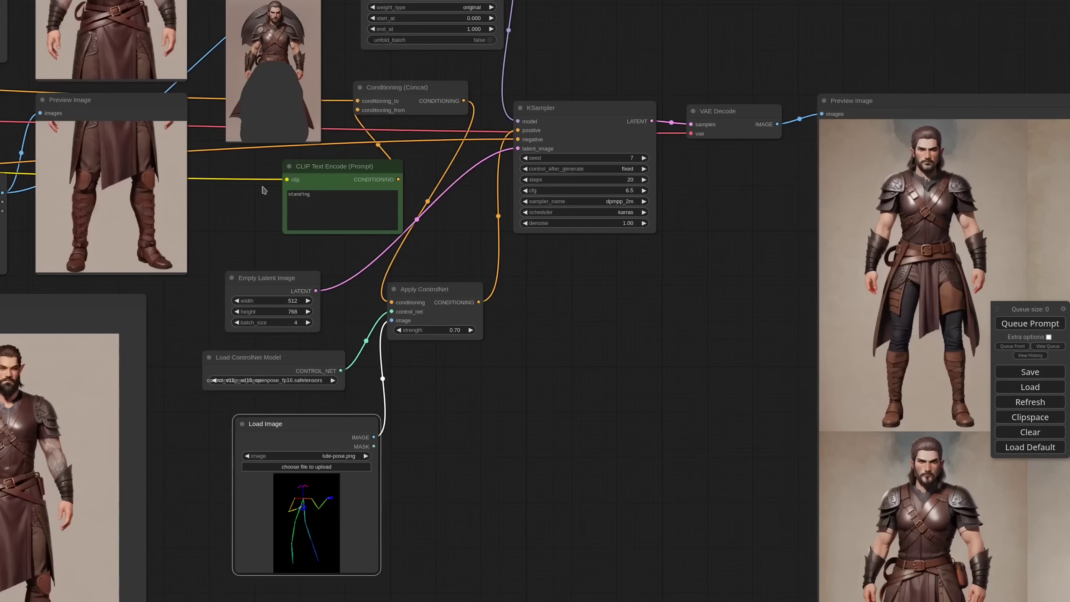
scroll(275, 249, up, 6)
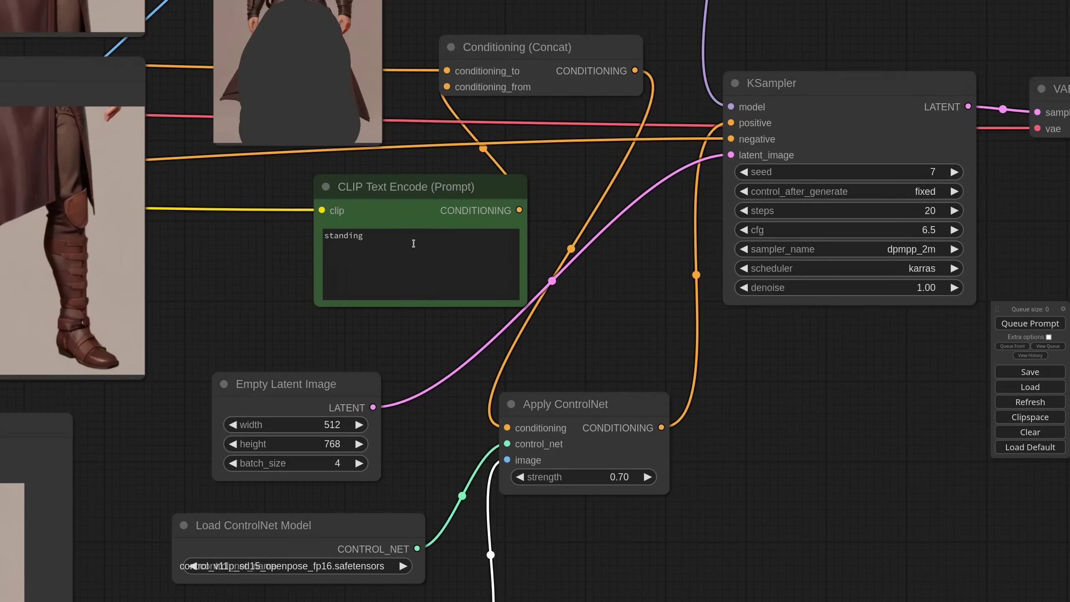
click(415, 240)
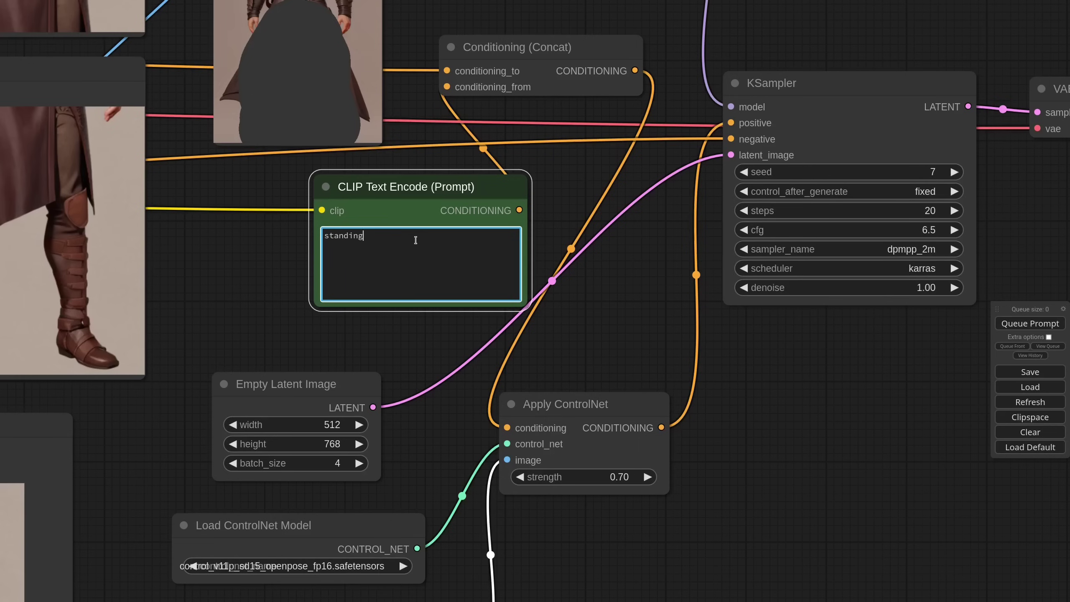
text(in a forest)
key(ctrl+a)
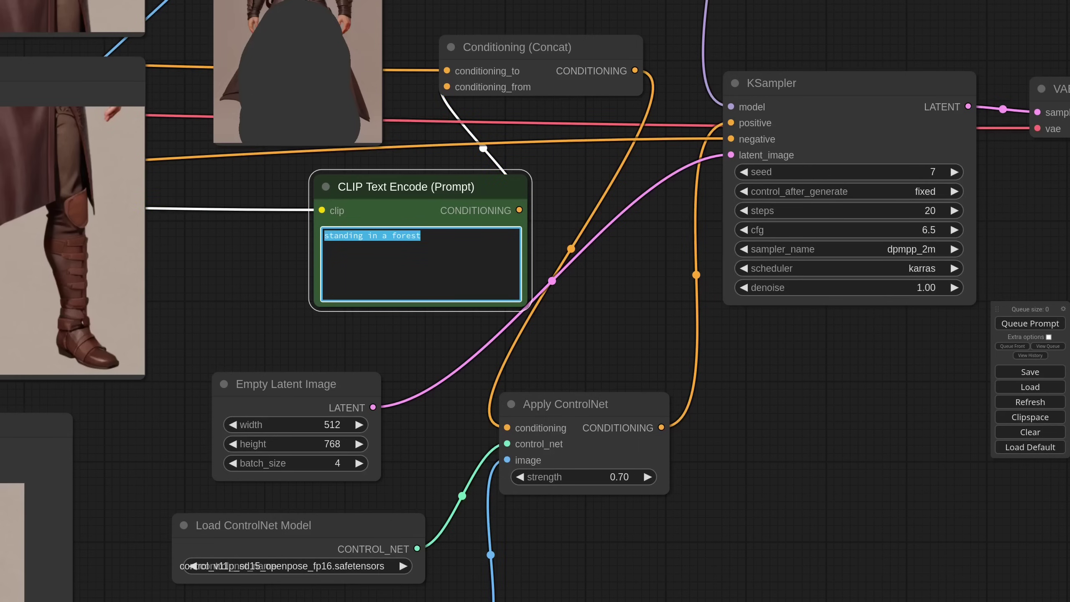
key(ctrl+Up)
key(ctrl+Up)
click(567, 186)
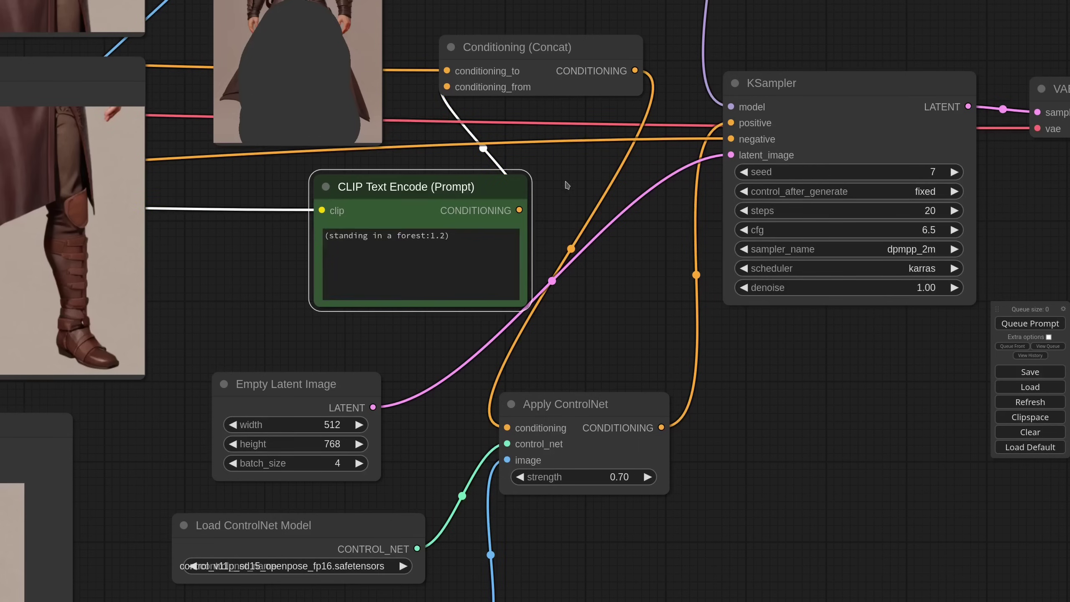
- Set the weight of the torso and legs Apply IPAdapter nodes to 0.65
scroll(566, 184, down, 7)
drag(695, 70, 587, 295)
scroll(608, 229, down, 3)
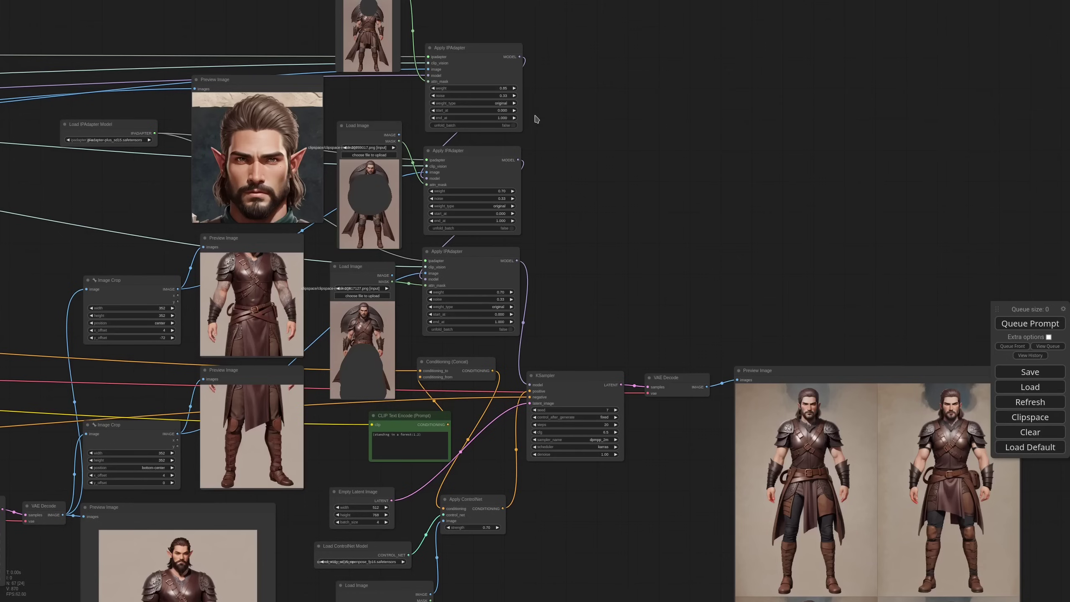
scroll(542, 123, up, 5)
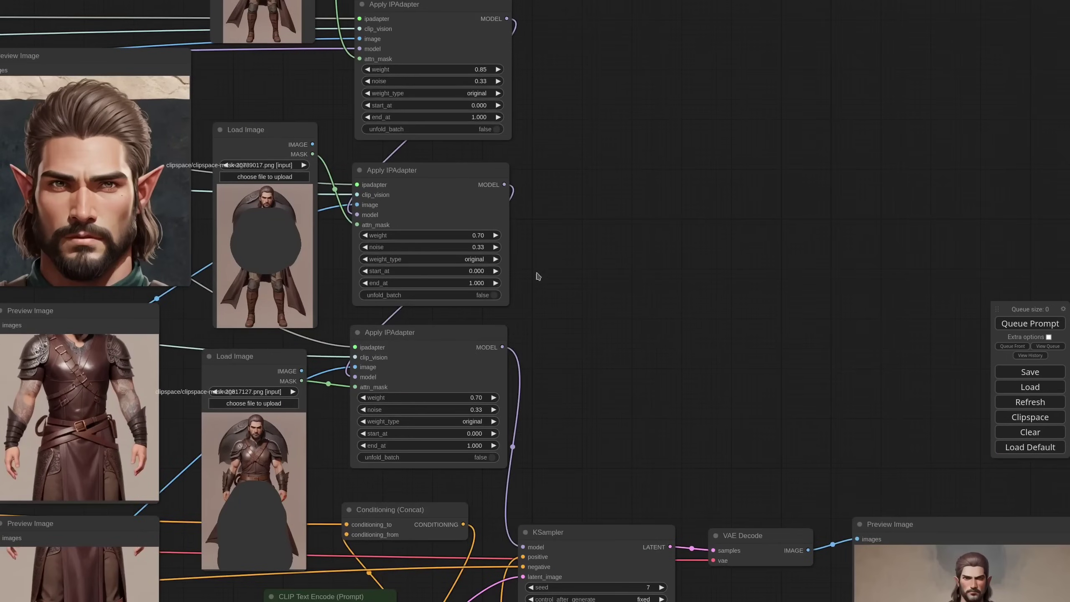
click(364, 236)
click(364, 235)
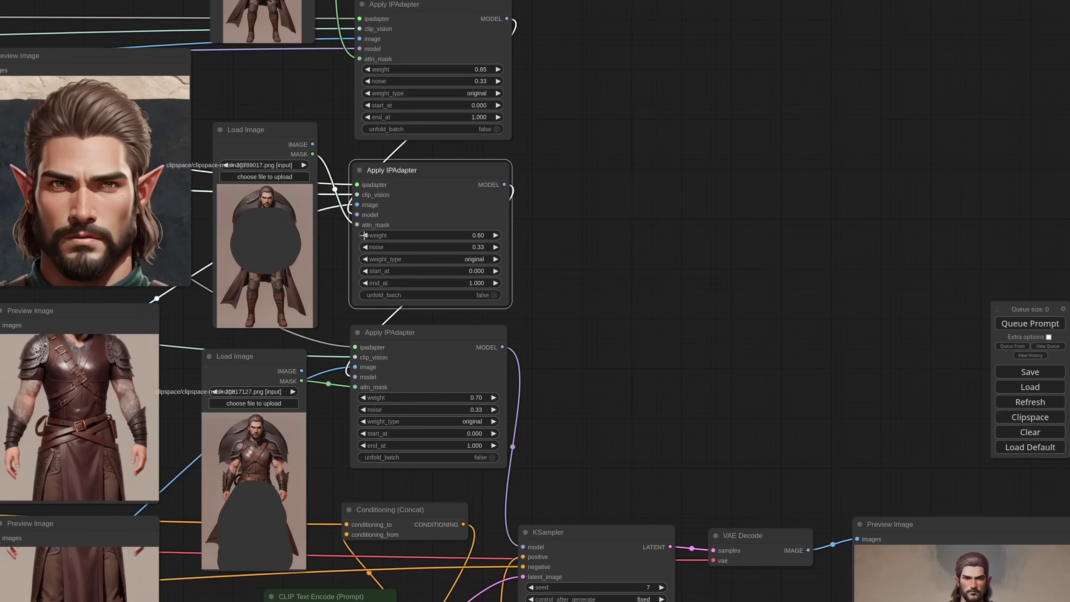
click(364, 397)
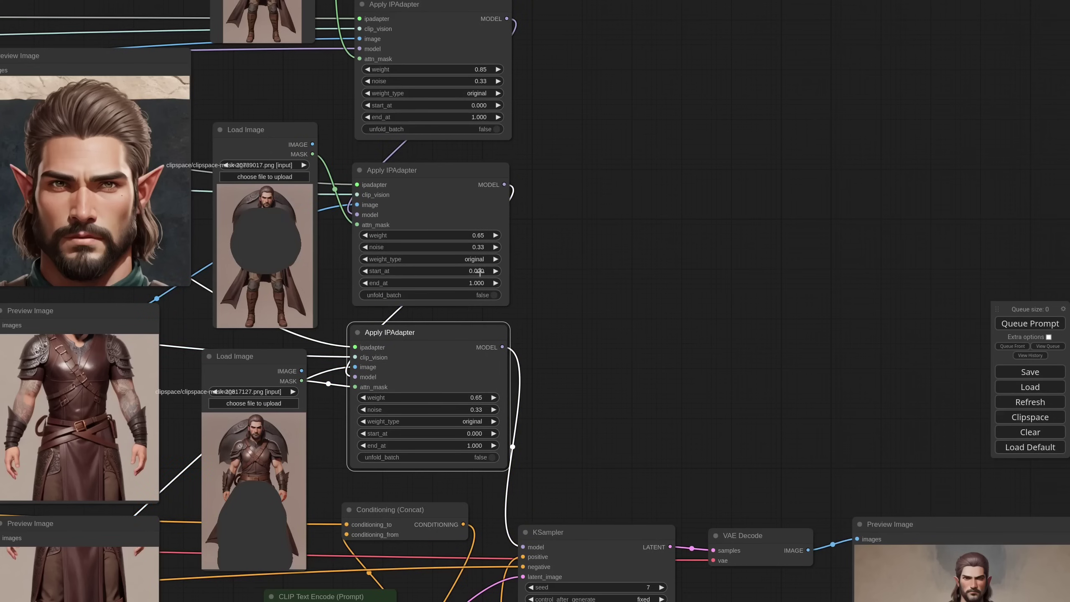
- Set start_at to 0.1 on both the torso and legs Apply IPAdapter nodes
click(481, 272)
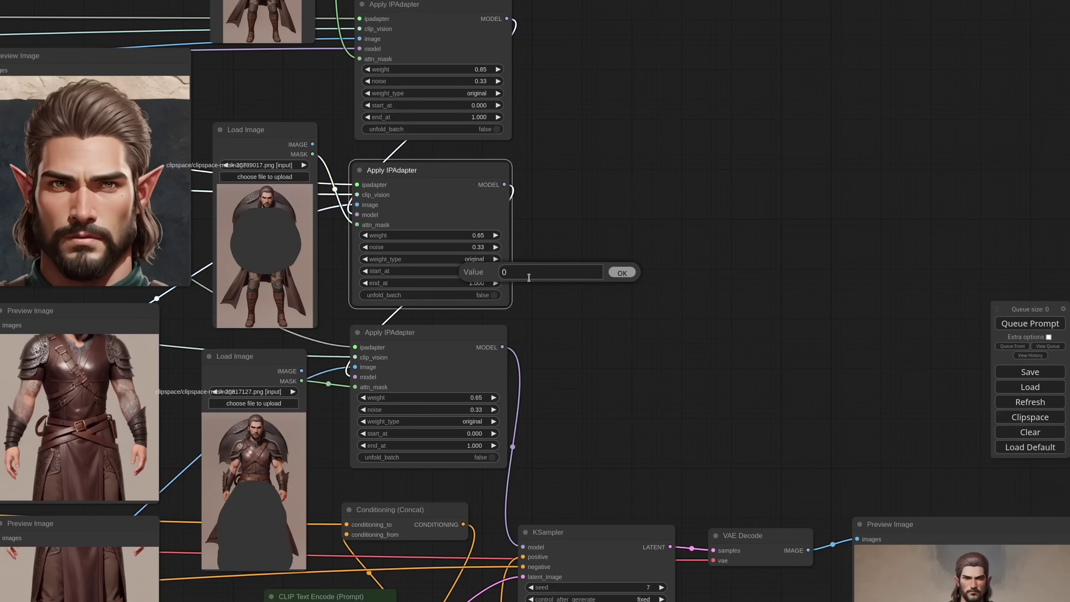
text(0.1)
key(Return)
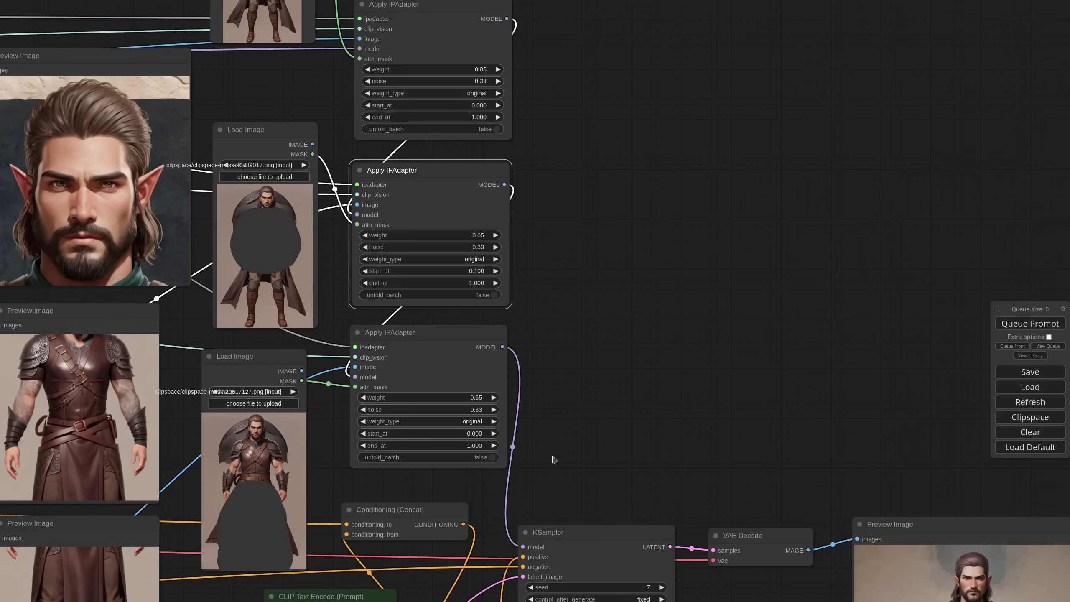
click(480, 435)
text(0.1)
key(Return)
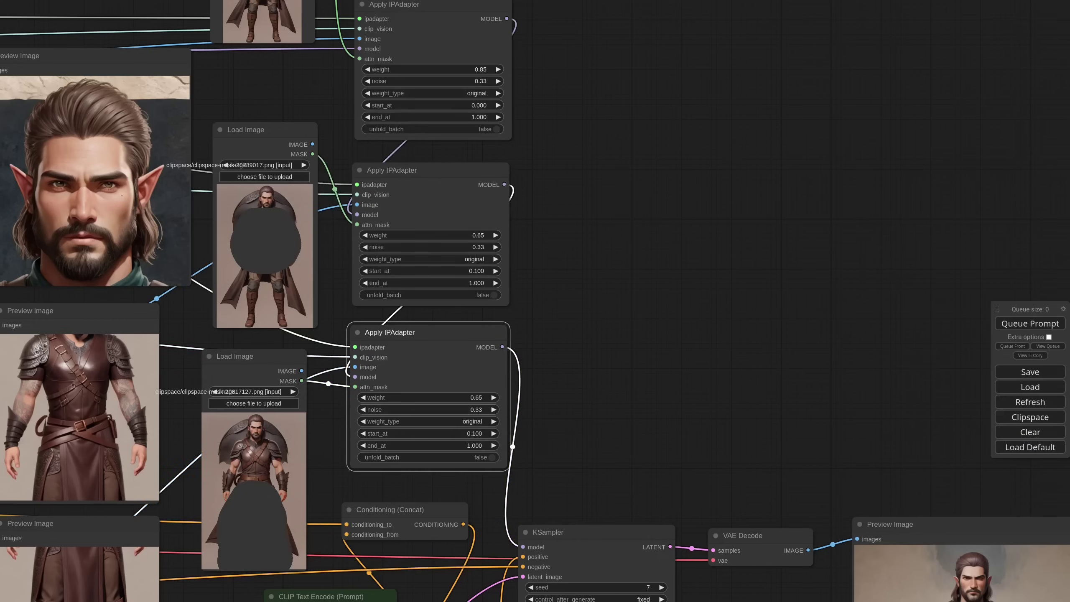
- Set end_at to 0.9 on both the torso and legs Apply IPAdapter nodes
click(476, 283)
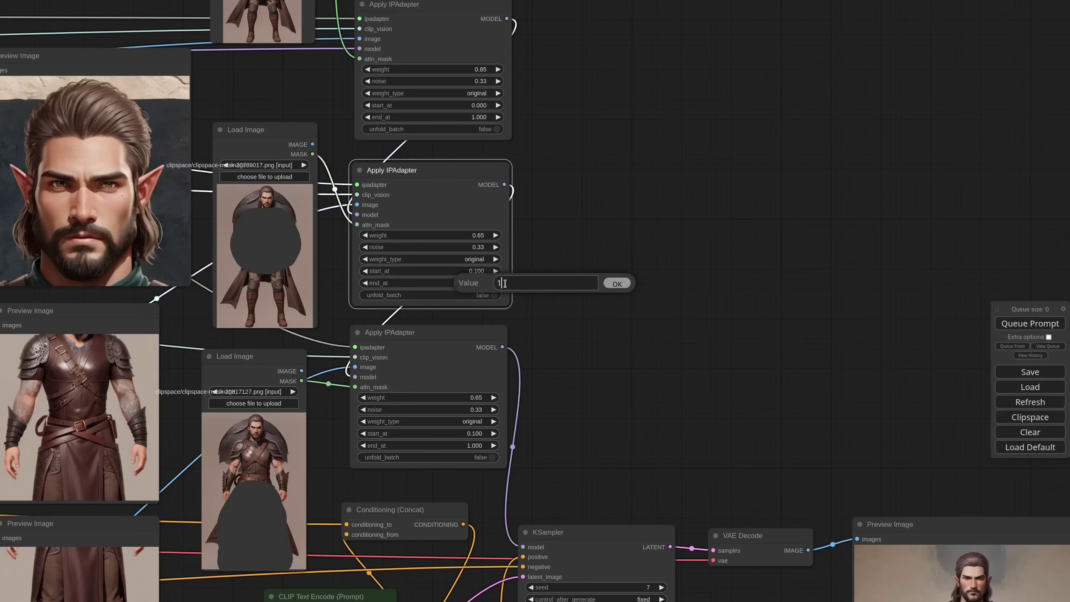
text(0.9)
key(Return)
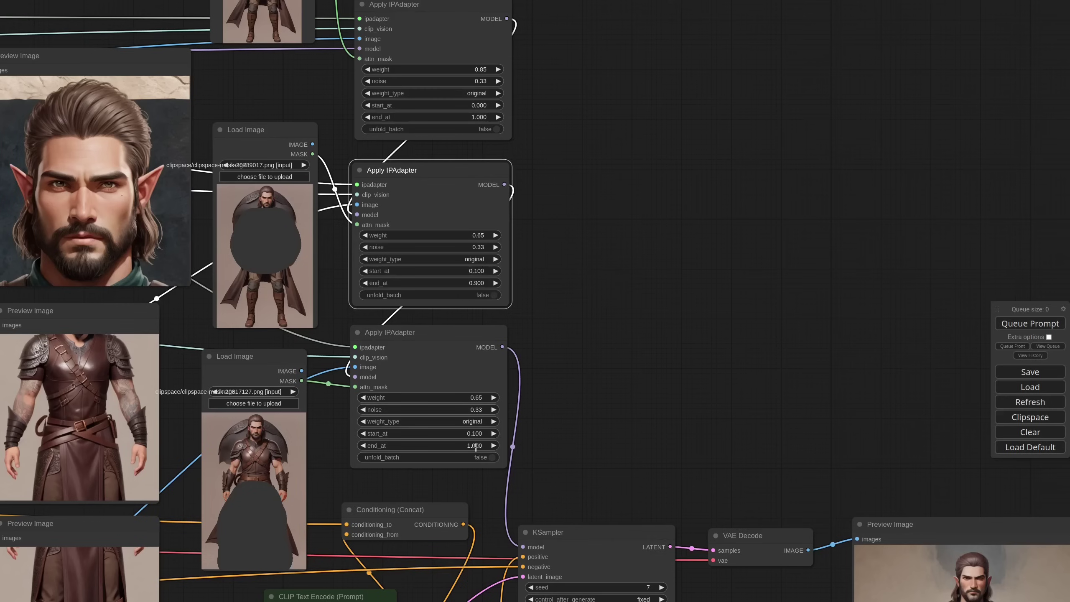
click(476, 446)
text(0.9)
key(Return)
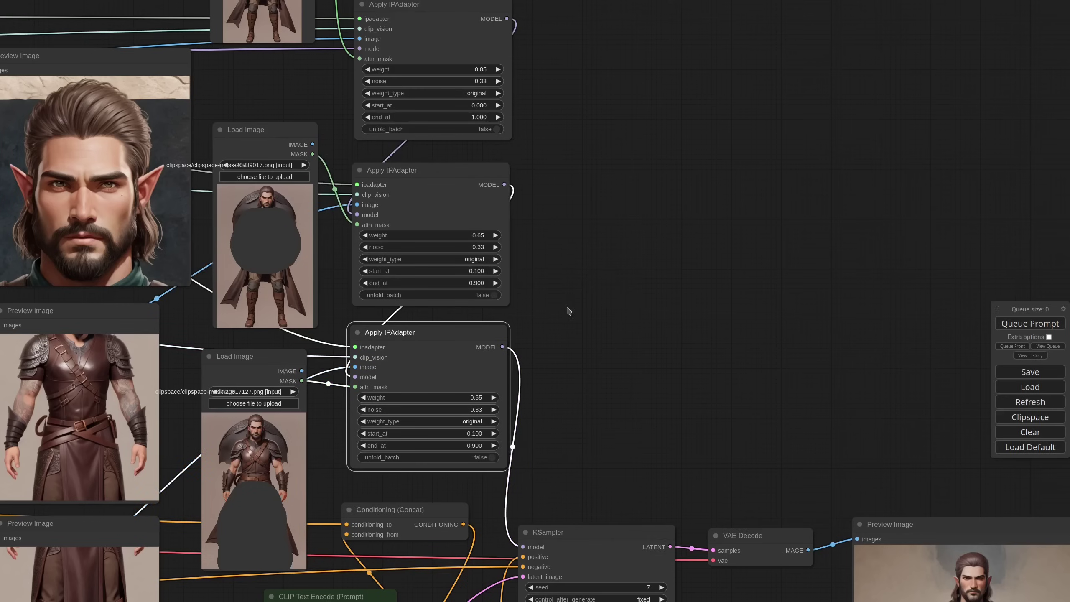
- Generate the forest batch with the lute pose and view the images in the final preview
scroll(569, 311, down, 10)
click(1015, 325)
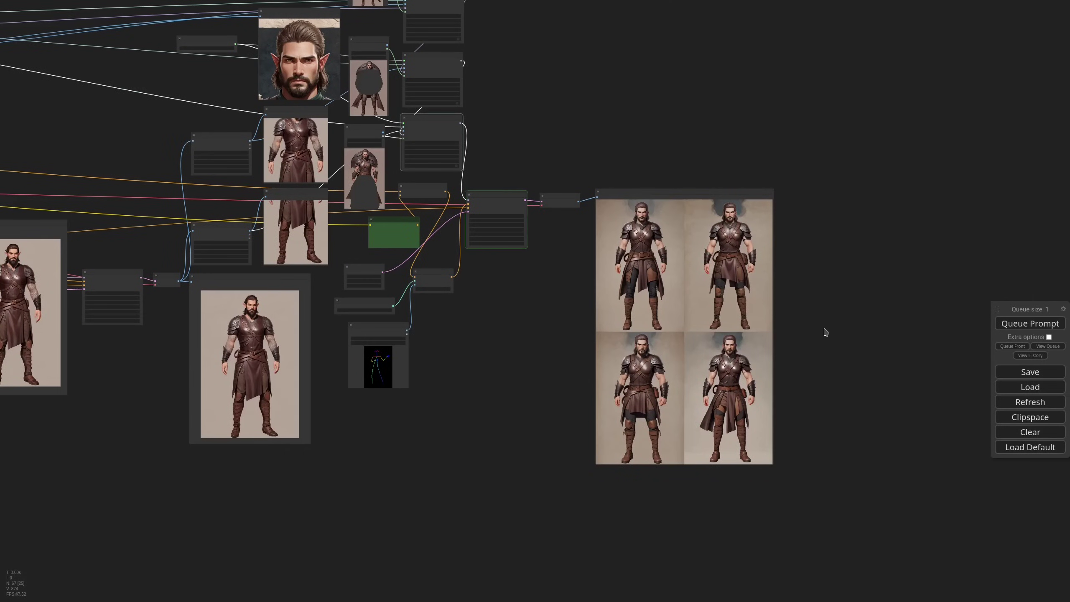
scroll(724, 249, up, 9)
mouse_move(333, 431)
mouse_down()
mouse_move(342, 294)
mouse_move(342, 431)
mouse_up()
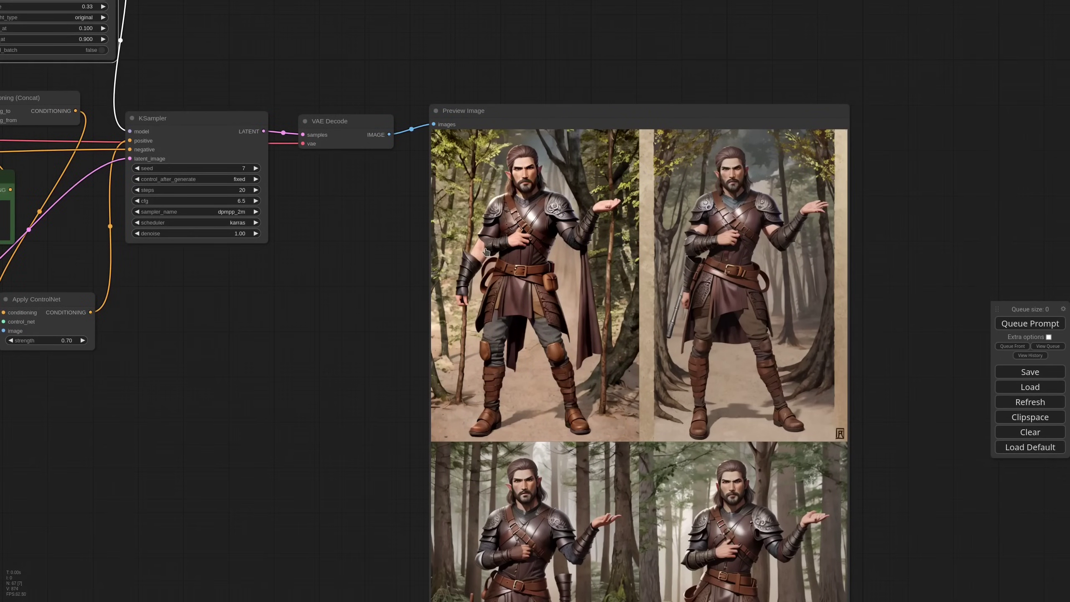
- Lower the torso Apply IPAdapter's weight to 0.60 and switch the torso and legs nodes to the linear weight type
scroll(436, 365, down, 6)
drag(406, 363, 588, 444)
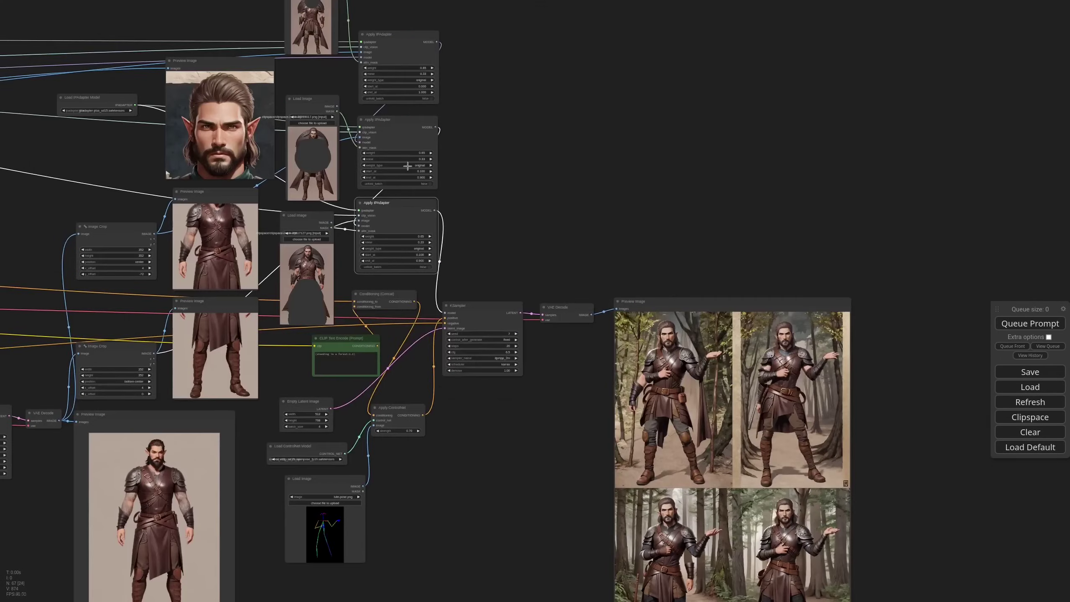
scroll(408, 162, up, 8)
click(310, 169)
click(440, 196)
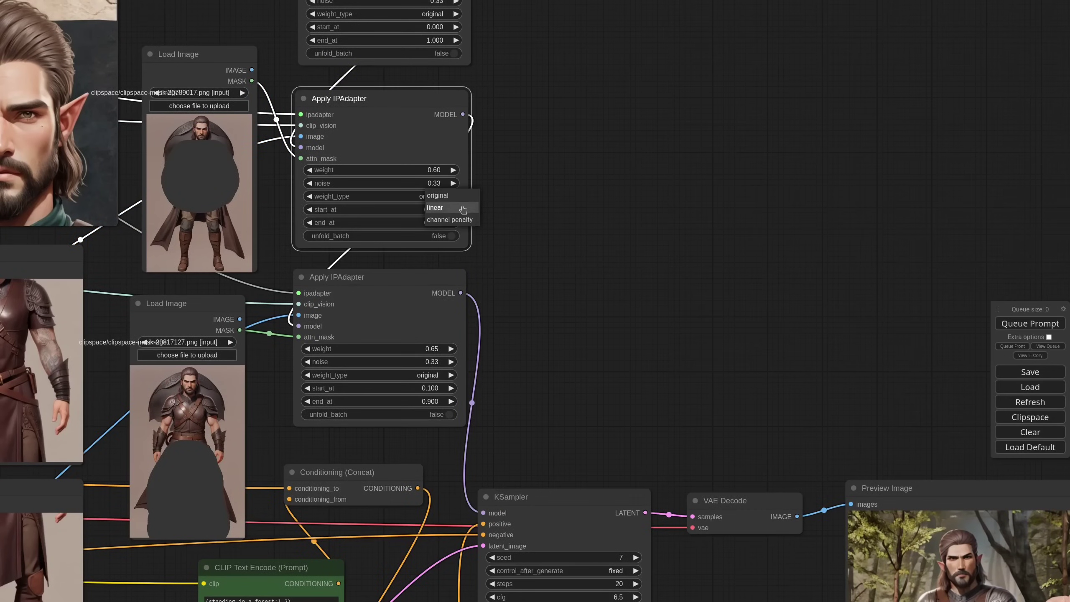
click(440, 210)
click(435, 375)
click(438, 389)
- Regenerate the forest batch with the linear weight type and view all four images
scroll(501, 341, down, 7)
drag(501, 341, 351, 148)
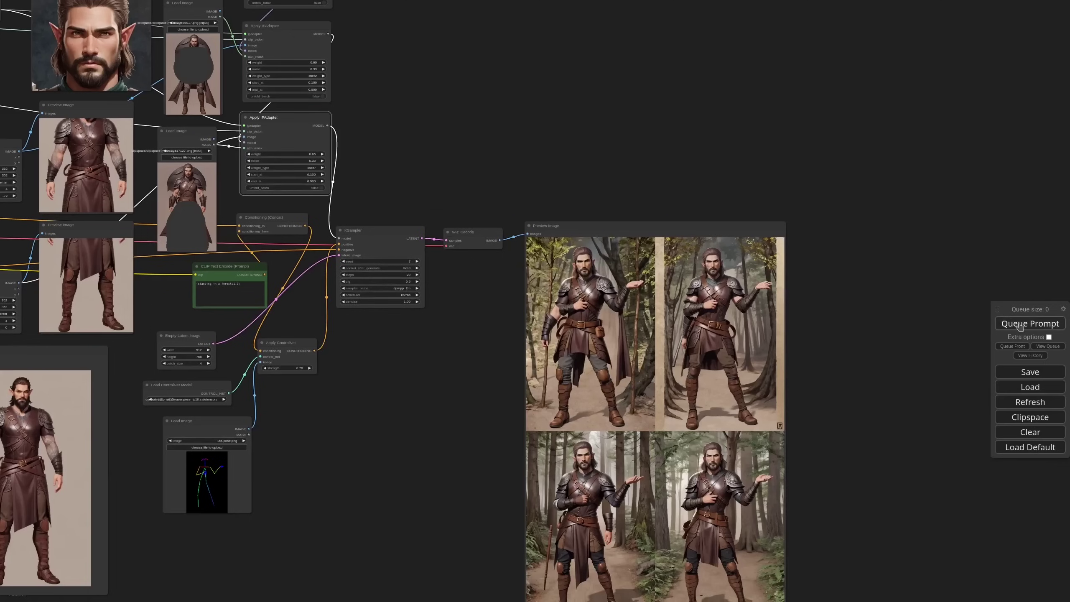
click(1017, 325)
drag(855, 341, 837, 279)
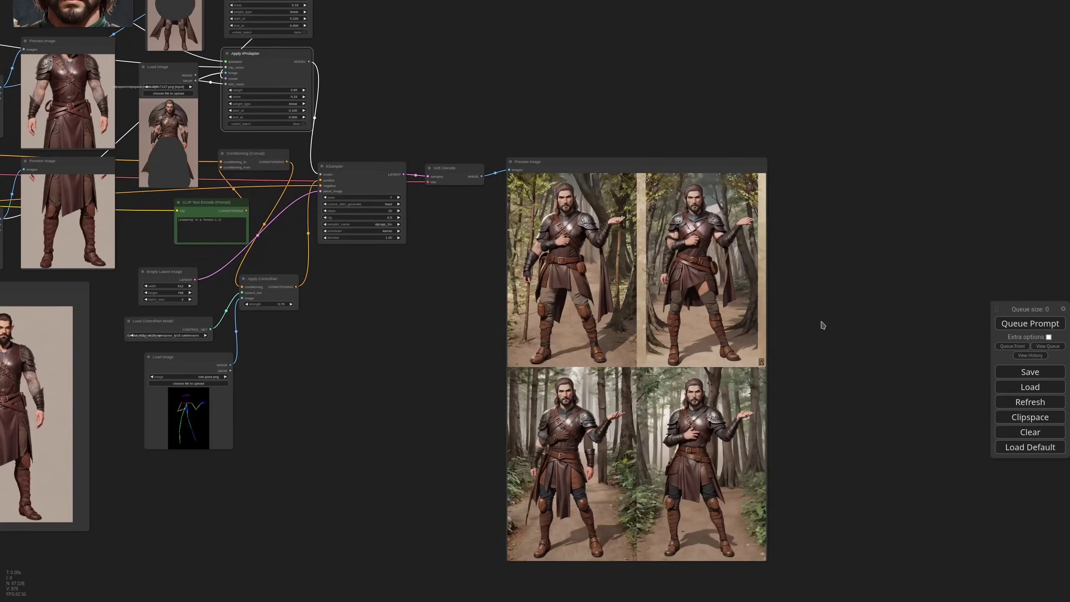
- Lower the Apply IPAdapter weights to 0.55 for the torso and 0.60 for the legs
drag(356, 98, 437, 233)
scroll(305, 123, up, 7)
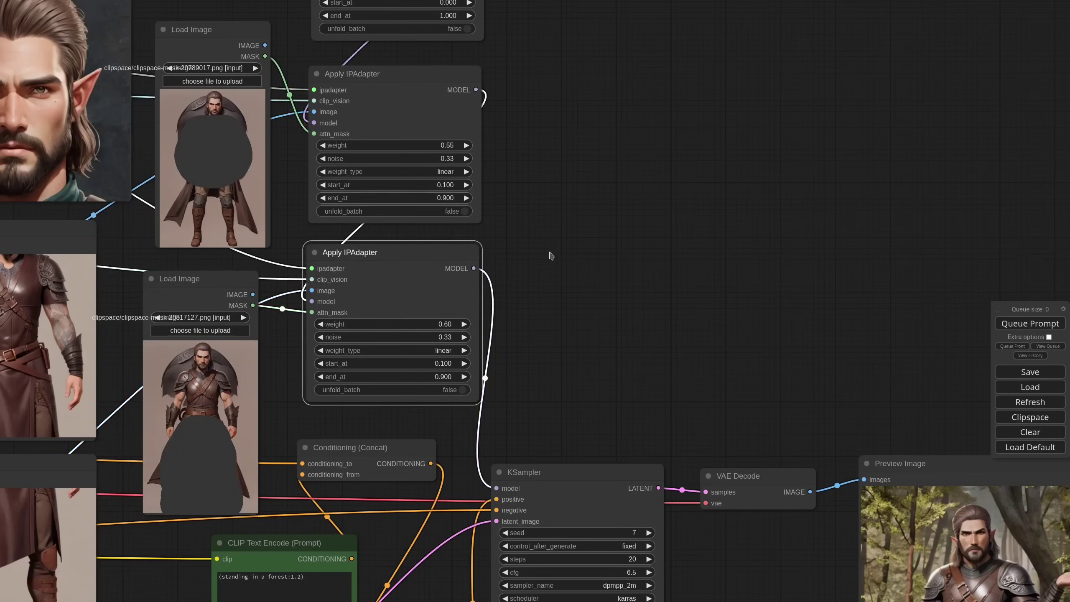
scroll(550, 255, down, 7)
scroll(489, 285, up, 3)
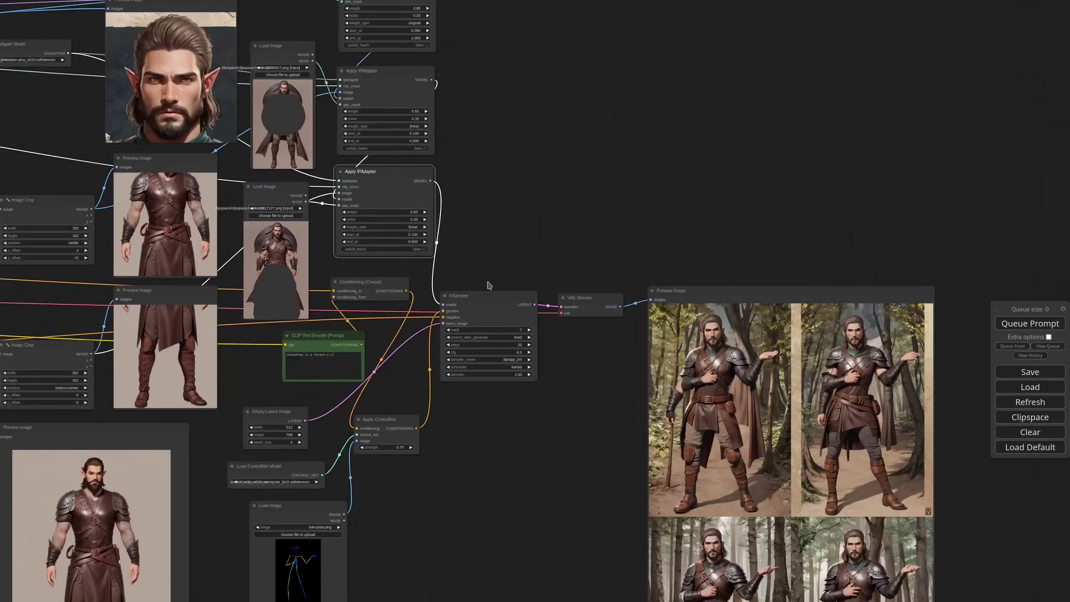
- Set end_at to 0.75 on both the torso and legs Apply IPAdapter nodes
scroll(488, 285, up, 6)
click(400, 140)
text(5)
key(Return)
click(417, 345)
text(0.75)
key(Return)
scroll(561, 341, down, 5)
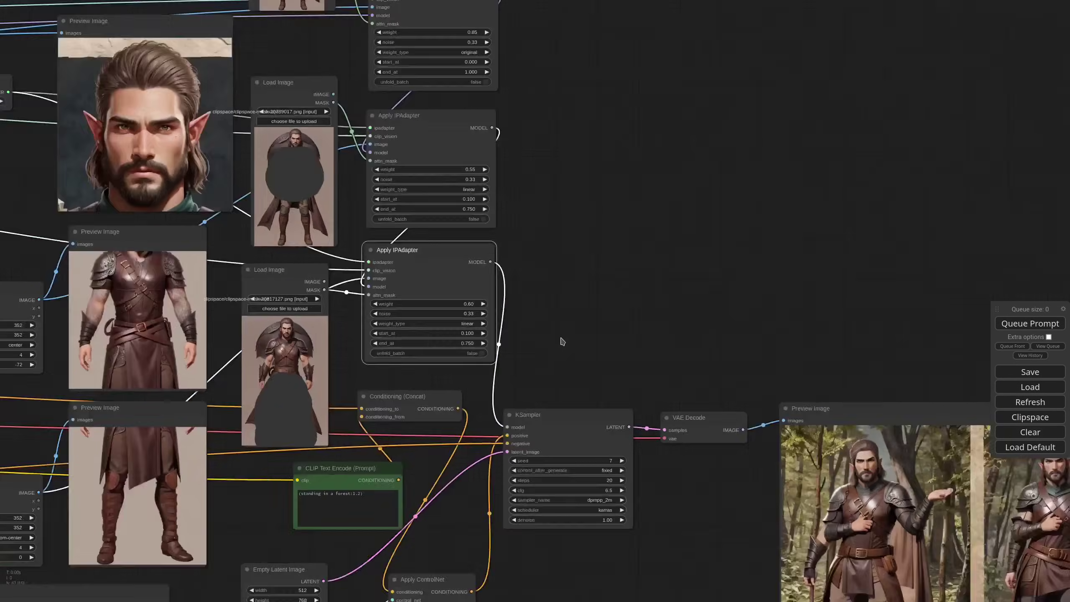
click(405, 308)
- Regenerate the forest batch with the shortened IPAdapter range and examine the four images
drag(645, 272, 486, 80)
click(1021, 324)
drag(505, 373, 475, 281)
drag(475, 281, 471, 269)
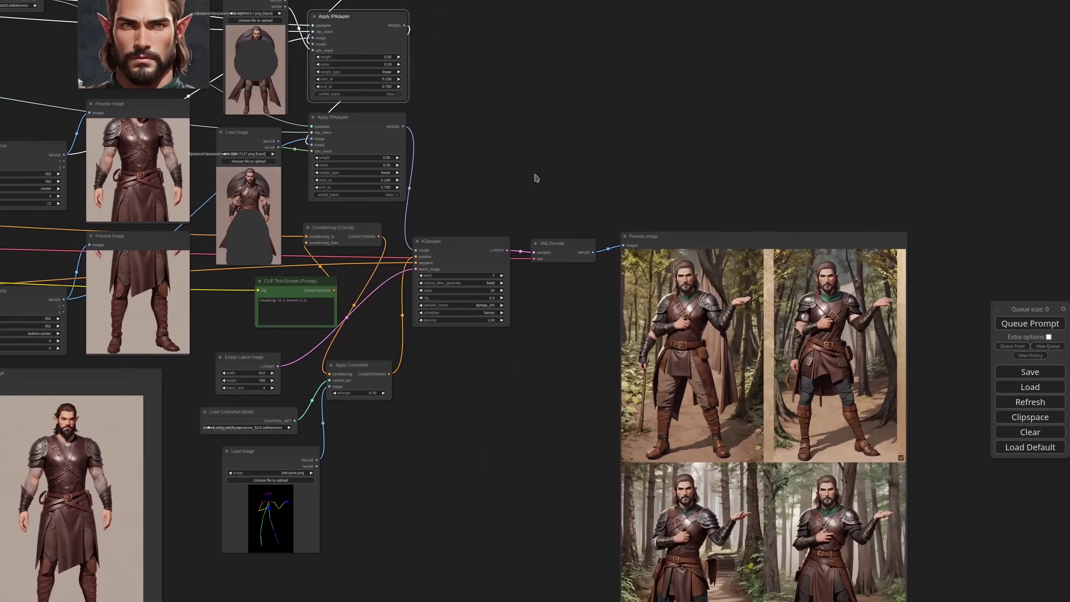
click(1020, 326)
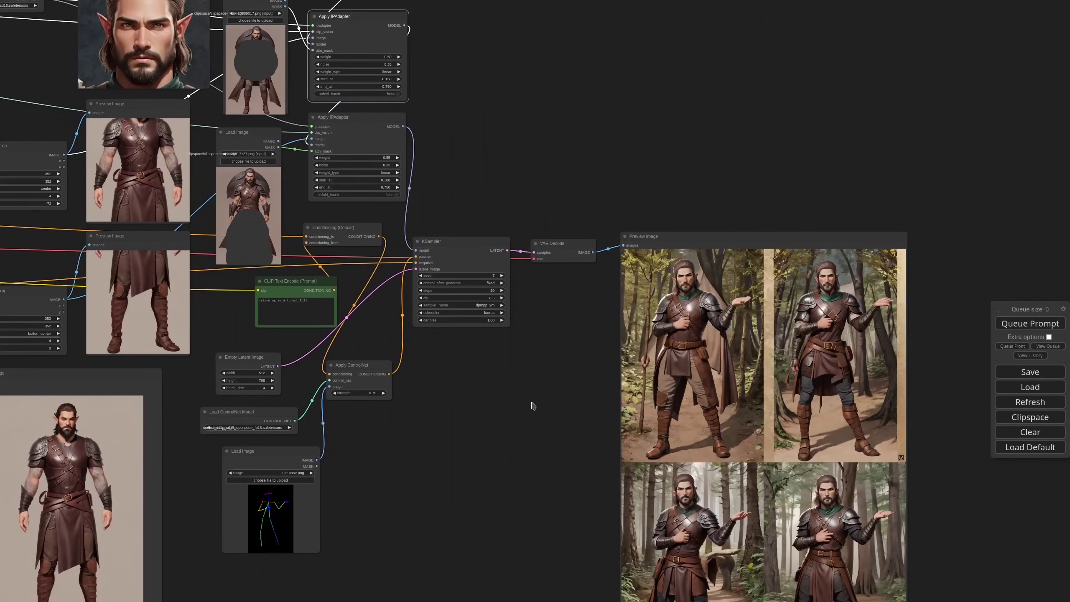
drag(532, 404, 452, 287)
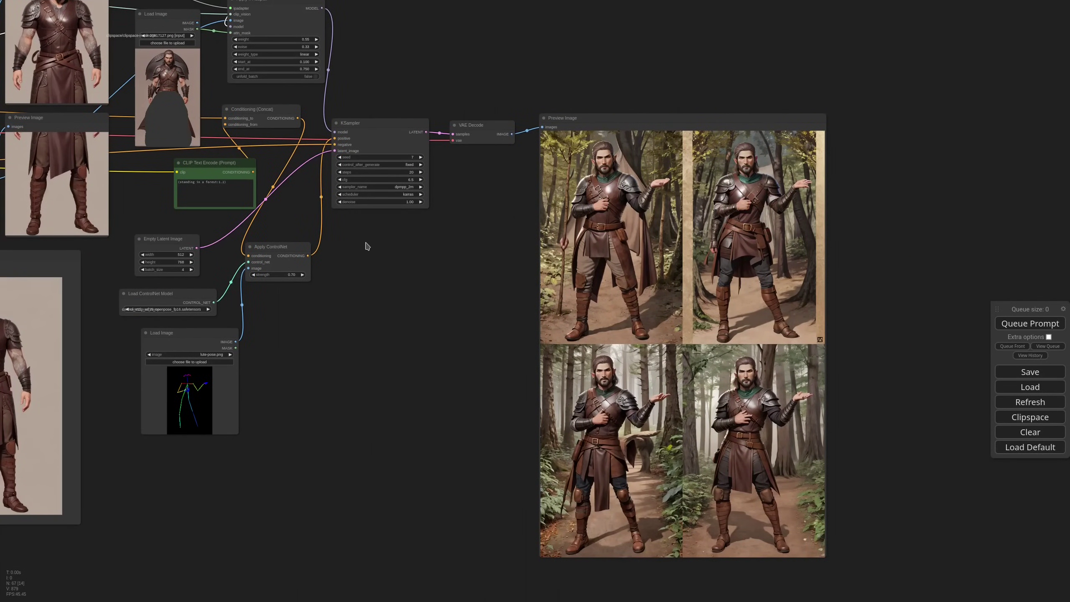
drag(365, 243, 454, 303)
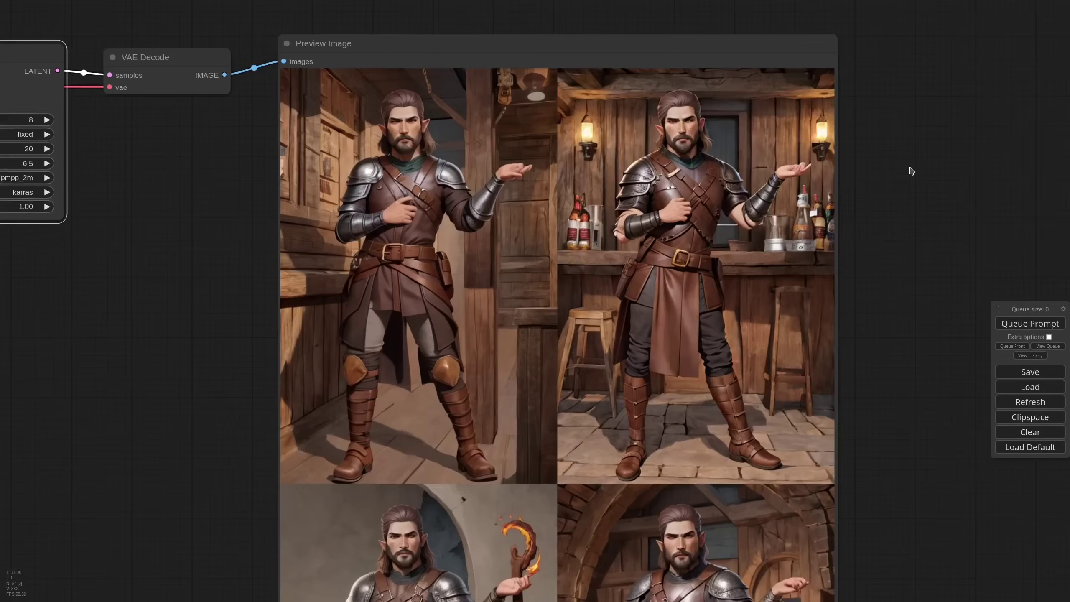
- Add a Latent From Batch node with batch_index 1 and length 1 to feed the upscale chain
scroll(683, 220, down, 6)
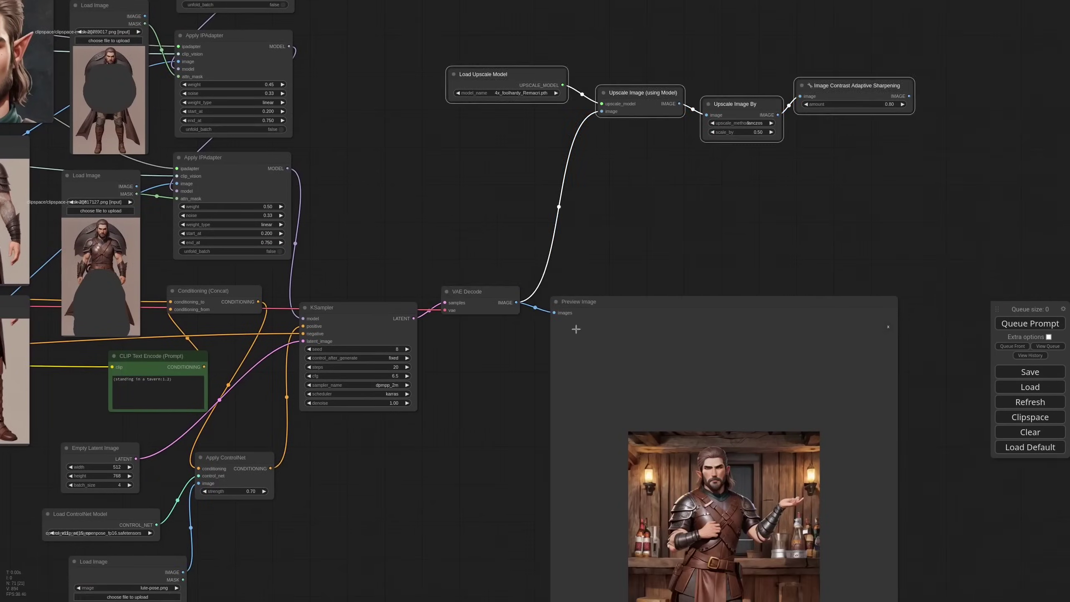
double_click(449, 203)
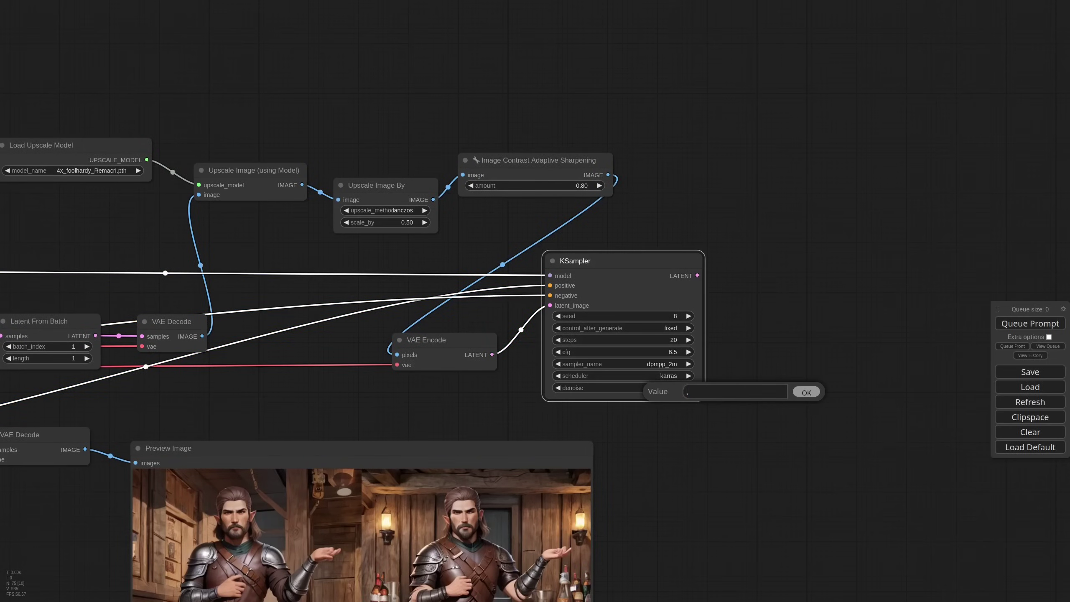
- Set the upscale KSampler's denoise to 0.5 and connect its LATENT output to a new VAE Decode node
text(5)
key(Return)
drag(697, 275, 788, 269)
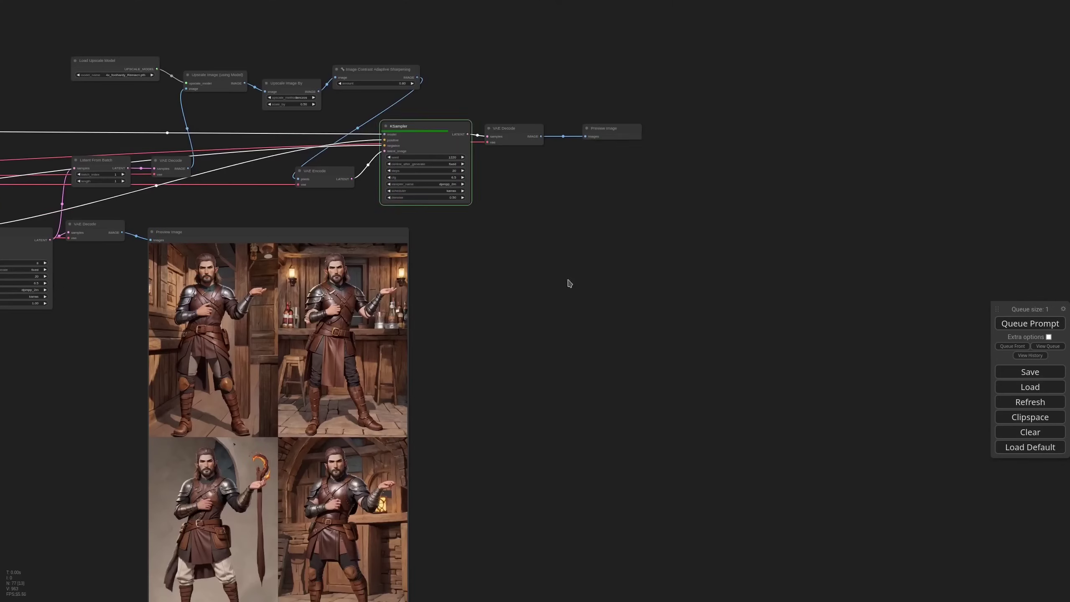
- Enlarge the upscaled result's Preview Image and move the face portrait preview beside it for comparison
drag(638, 140, 855, 566)
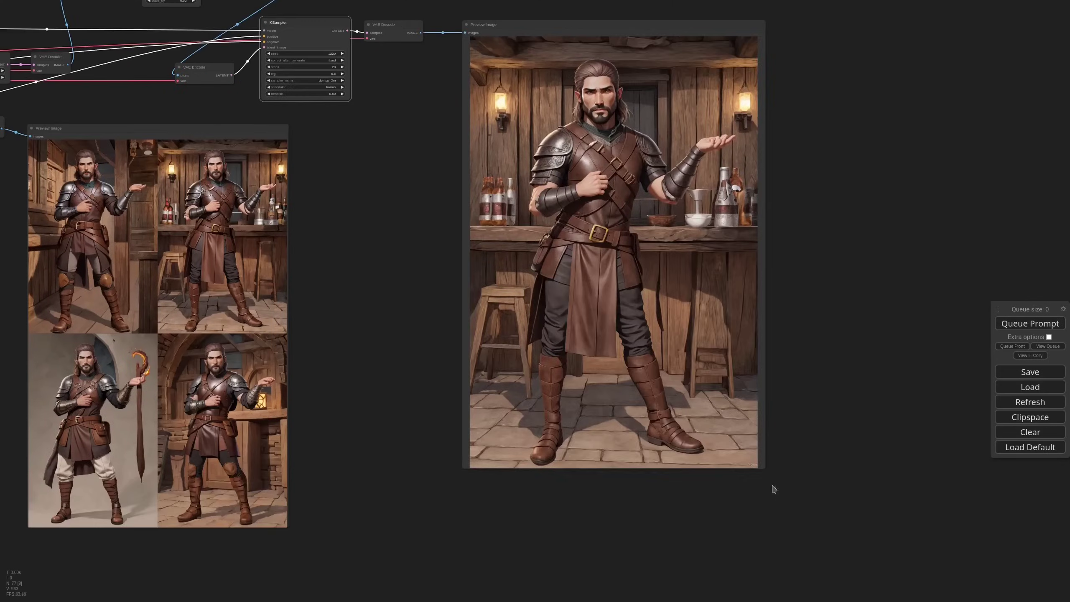
drag(772, 488, 797, 525)
scroll(581, 226, up, 4)
scroll(583, 223, down, 15)
drag(241, 99, 617, 206)
scroll(670, 235, up, 9)
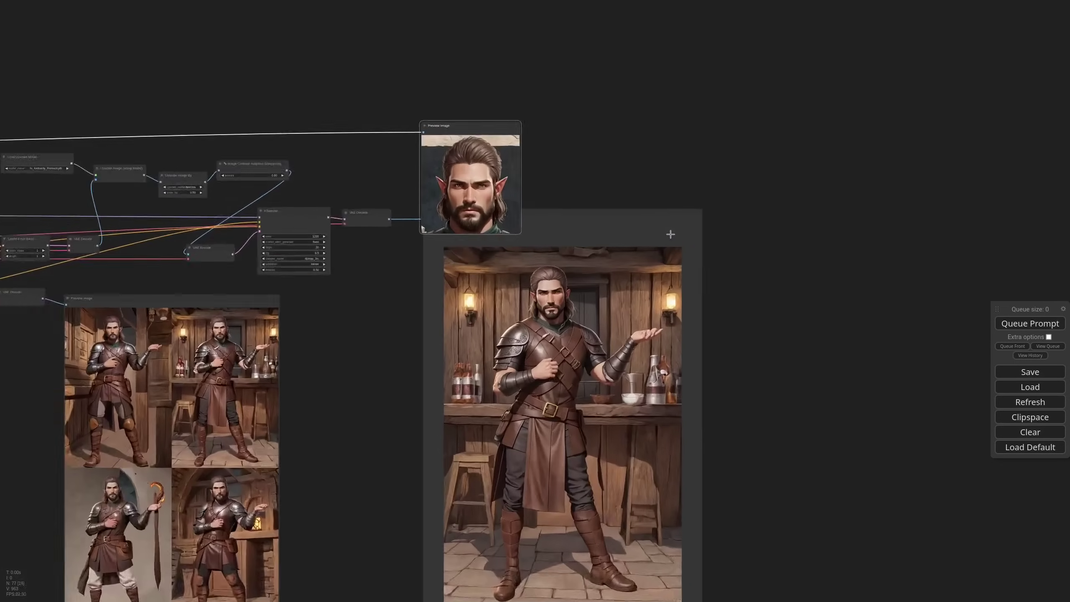
- Review the whole workflow, checking the main portrait prompt, the angry expression prompt and the chain of previews up to the upscaled image
scroll(657, 242, up, 1)
scroll(569, 289, up, 4)
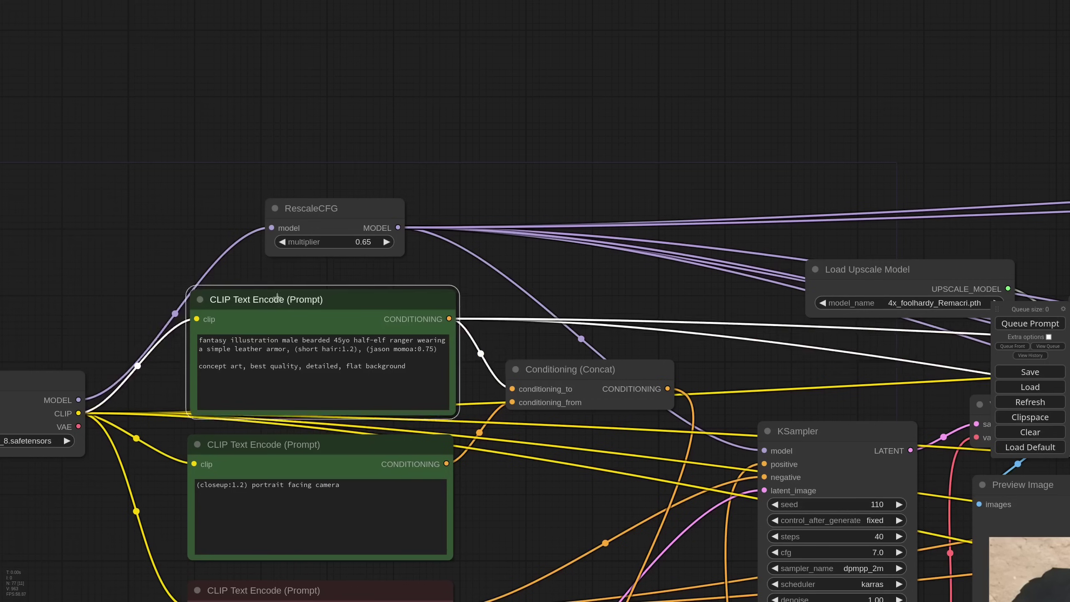
drag(270, 309, 271, 299)
scroll(219, 270, down, 1)
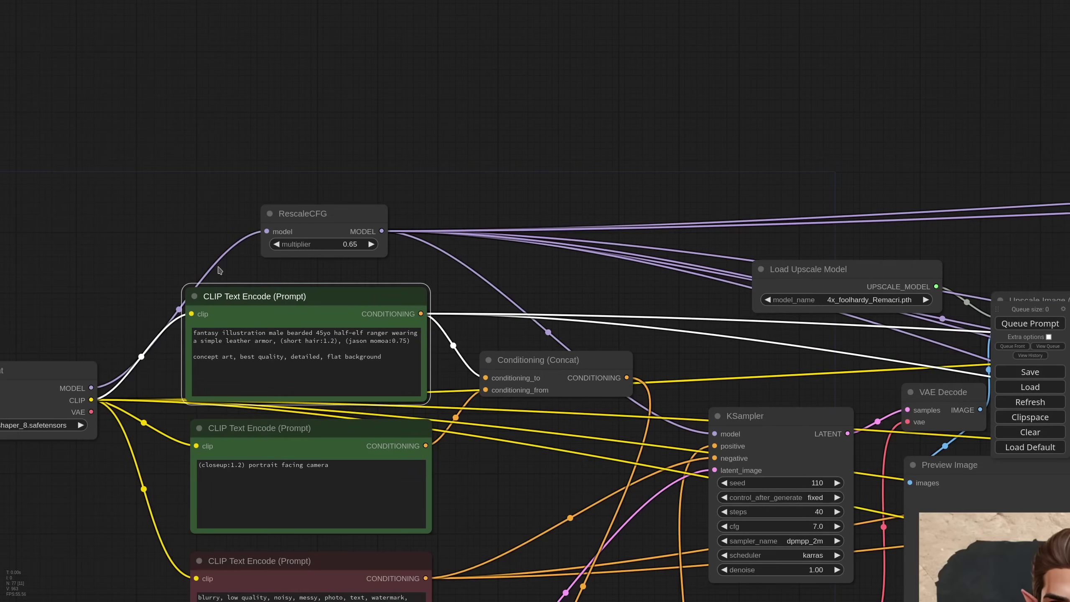
scroll(219, 270, down, 8)
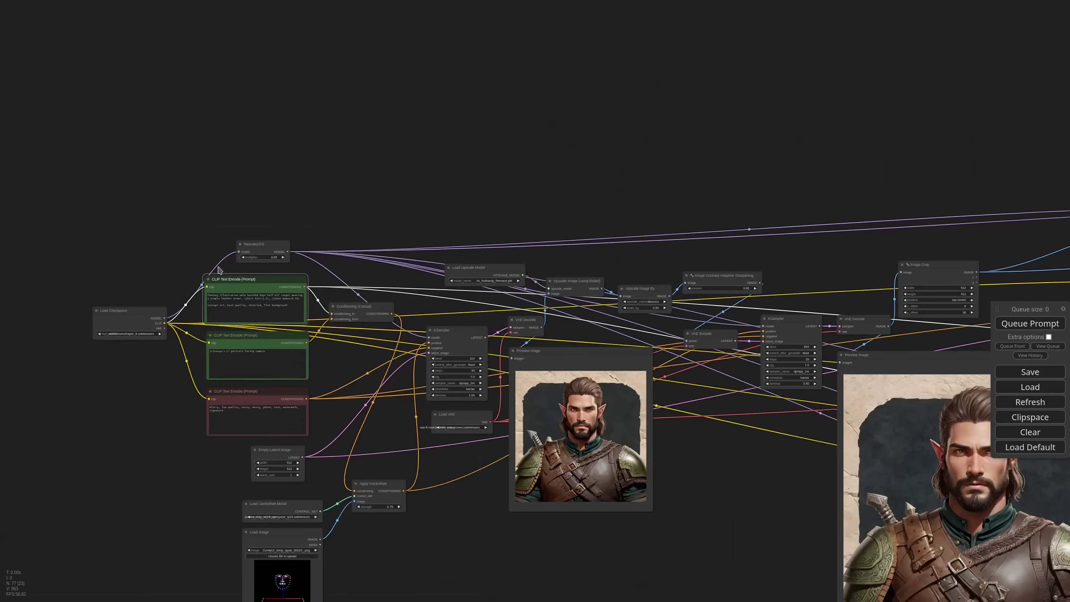
scroll(219, 269, down, 9)
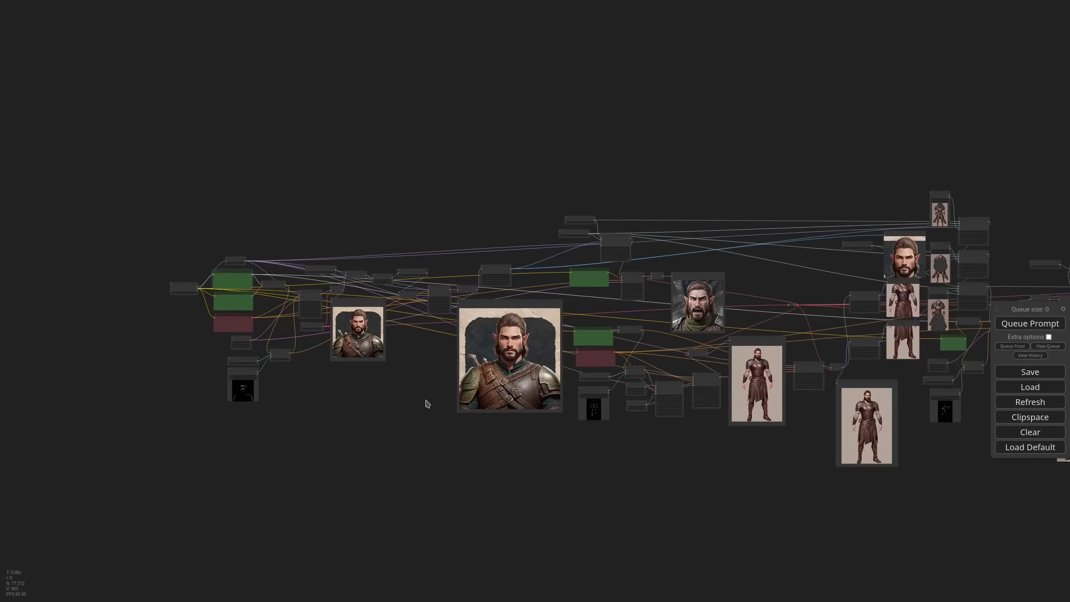
scroll(416, 301, up, 15)
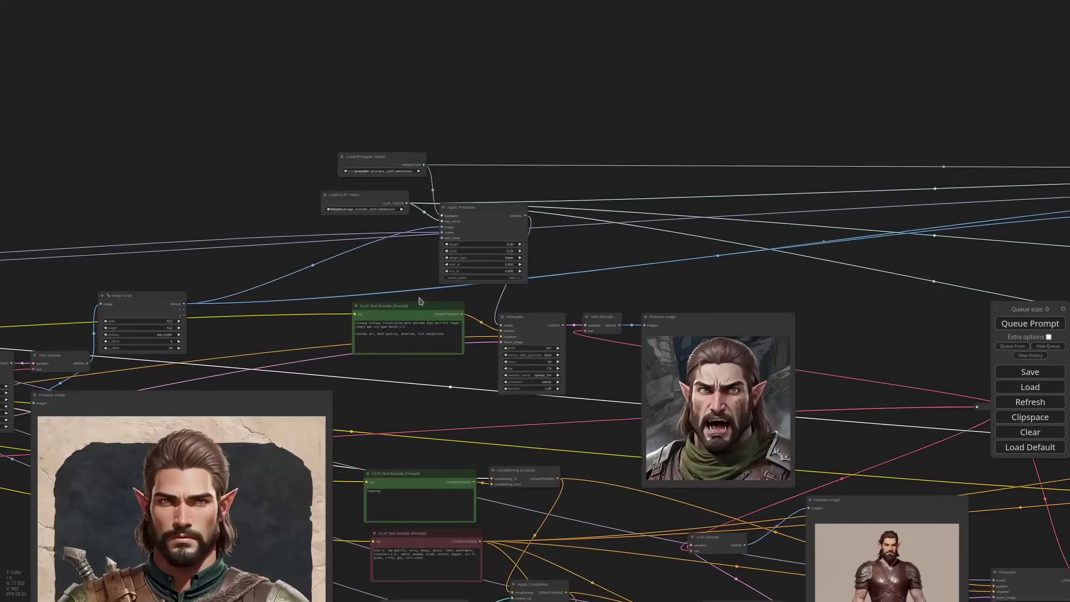
drag(416, 310, 404, 326)
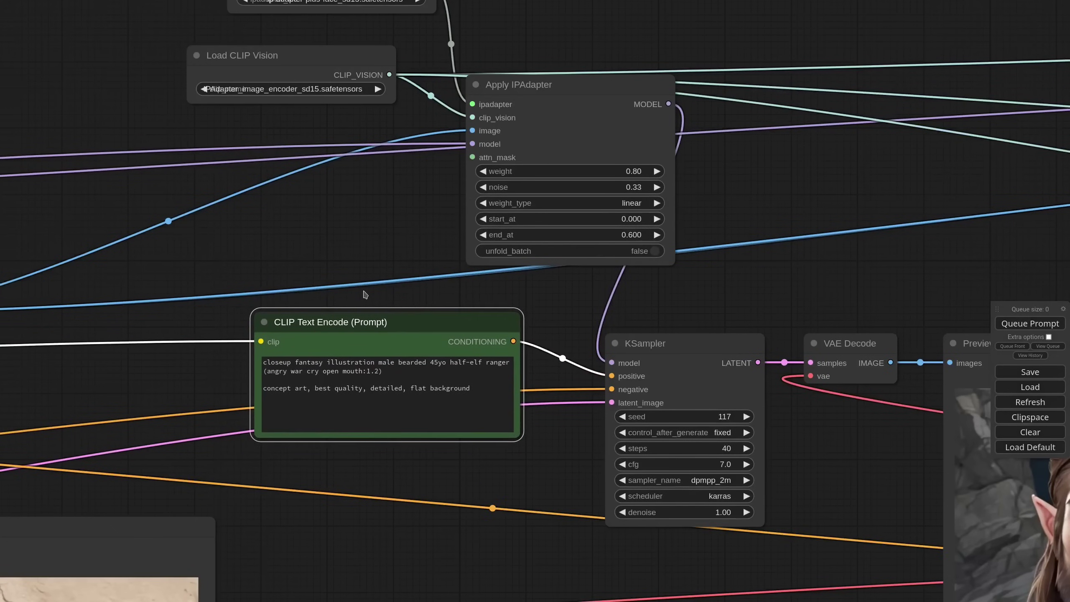
scroll(365, 295, down, 12)
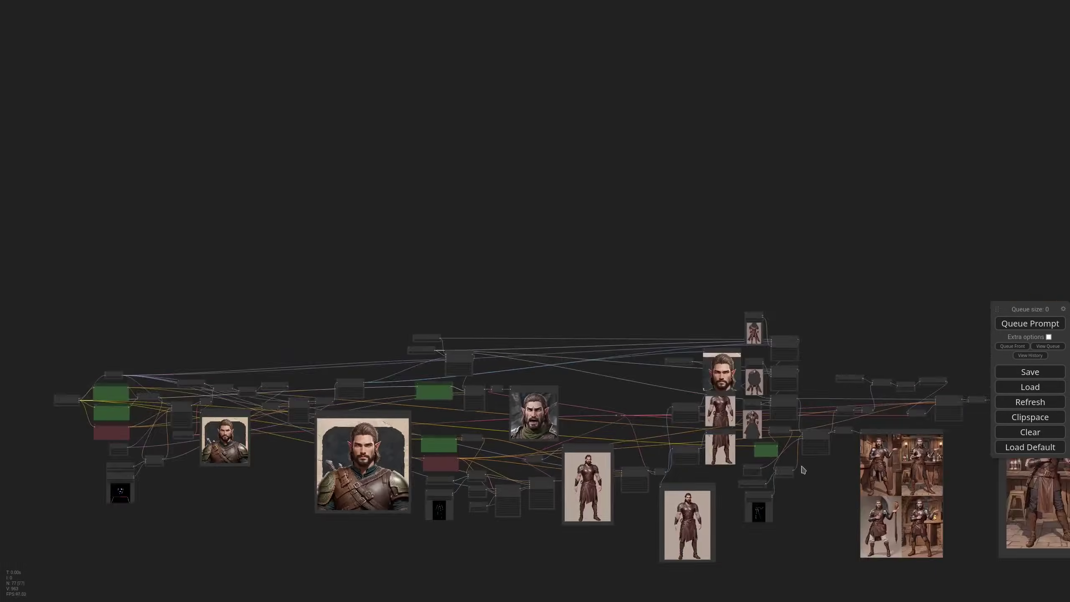
scroll(311, 361, up, 10)
scroll(311, 362, down, 2)
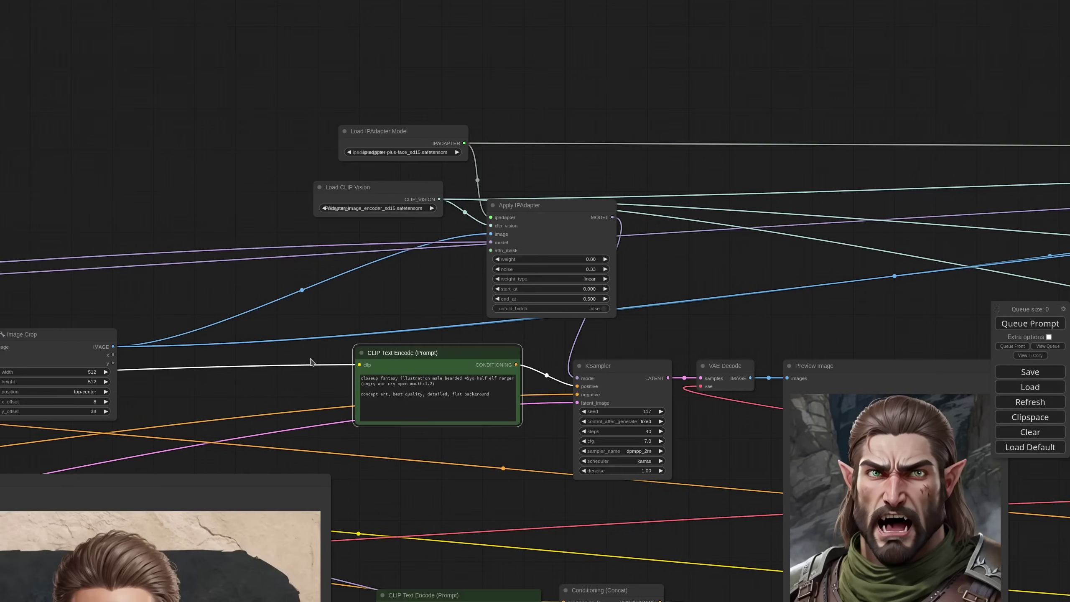
scroll(316, 358, down, 6)
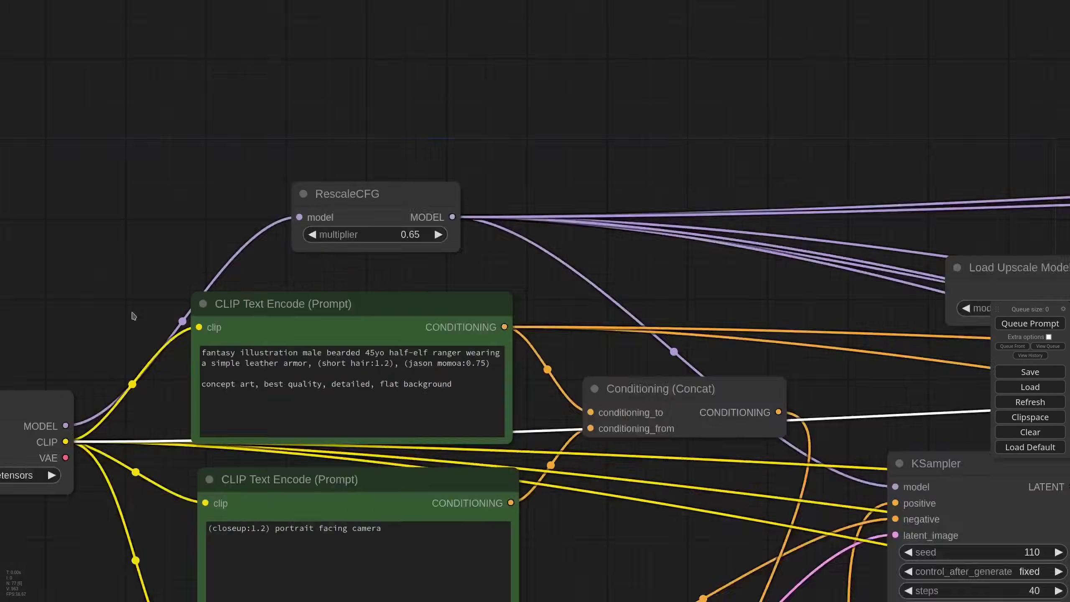
- In the main portrait prompt, change the subject to "woman barbarian 45yo" and remove "half-elf ranger wearing"
scroll(161, 310, up, 2)
drag(339, 362, 410, 361)
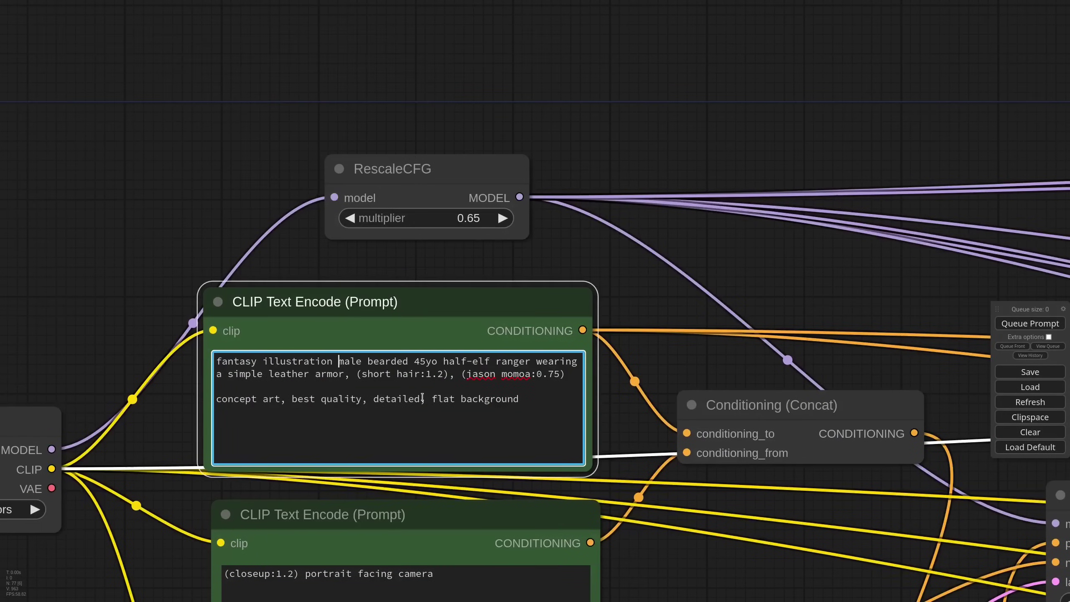
text(woman barbarian)
key(ctrl+Right)
key(Right)
key(ctrl+shift+Right)
key(ctrl+shift+Right)
key(ctrl+shift+Right)
key(ctrl+shift+Right)
key(ctrl+shift+Right)
key(shift+Right)
key(Delete)
key(ctrl+shift+Right)
key(ctrl+shift+Right)
key(ctrl+shift+Right)
key(ctrl+shift+Right)
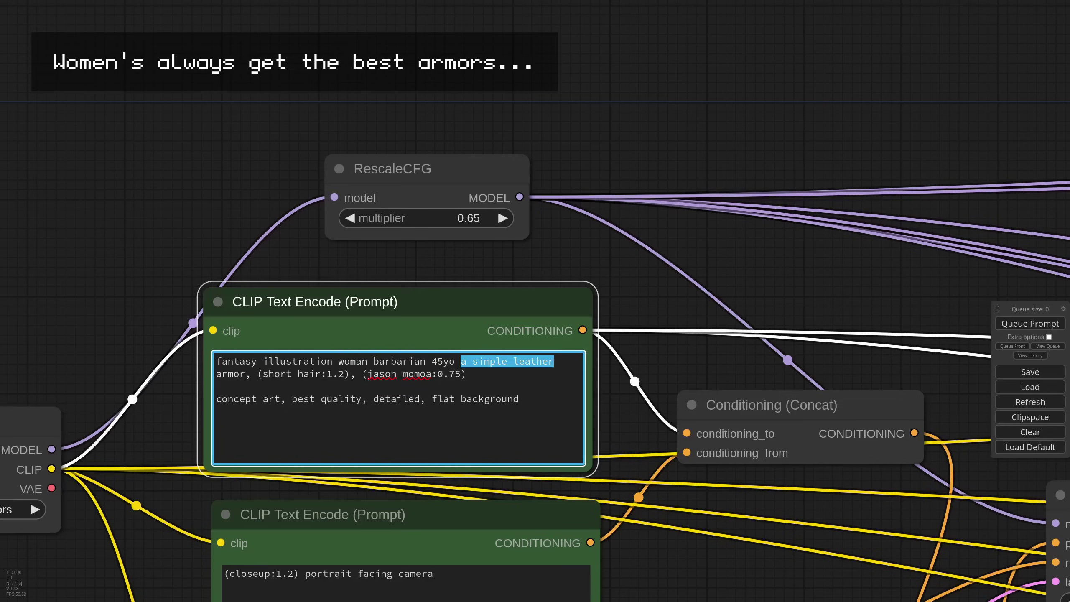
- Replace the actor reference in the main portrait prompt with "rebecca ferguson", keeping its 0.75 weight
click(461, 374)
key(ctrl+Left)
key(Left)
key(ctrl+shift+Left)
key(ctrl+shift+Left)
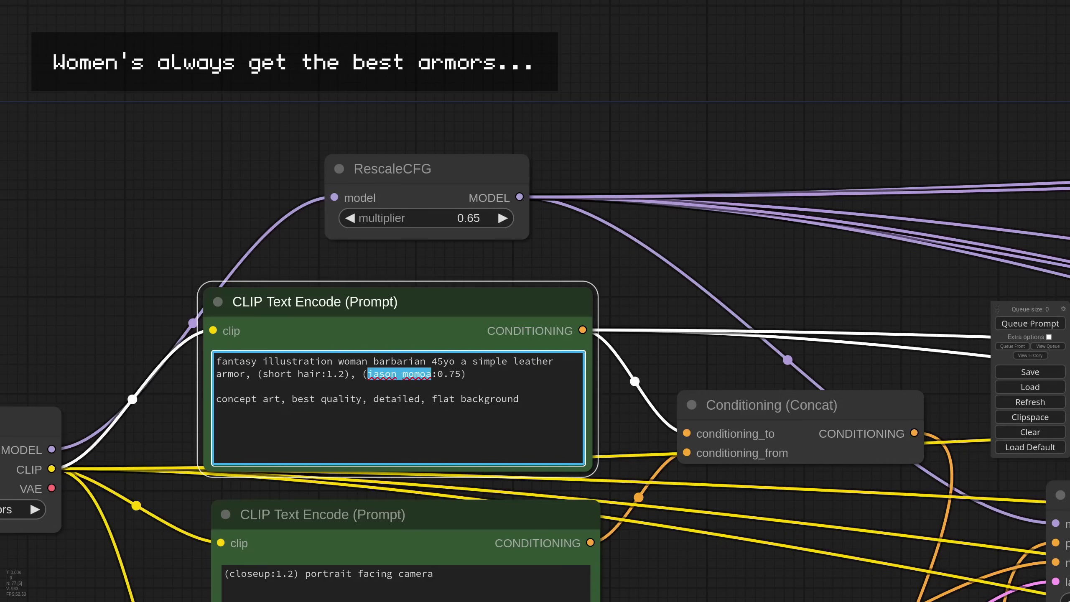
text(rebecca ferguson)
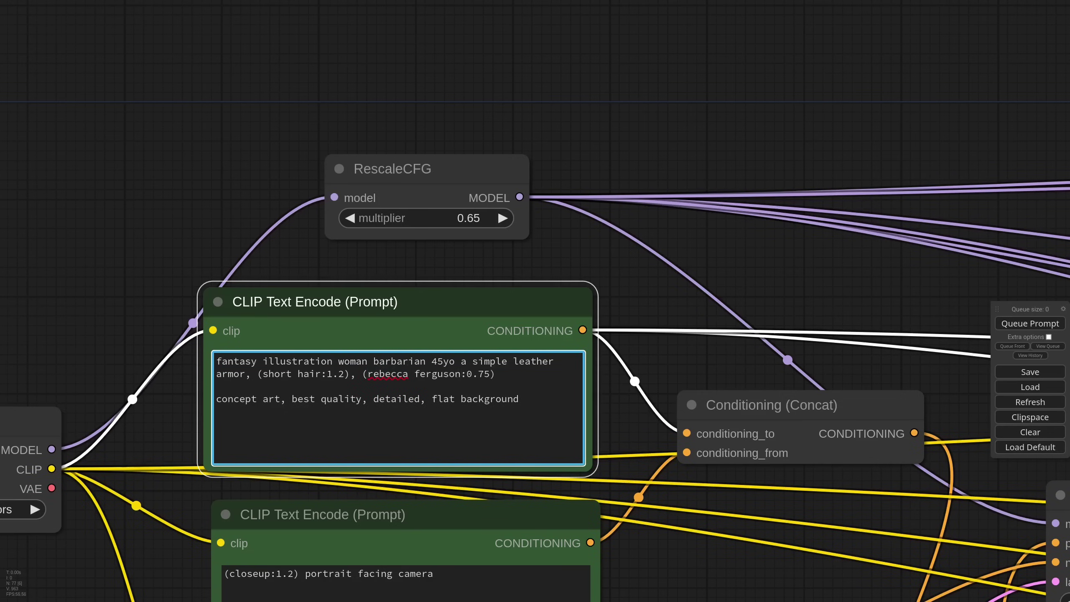
- Extend the portrait's negative prompt with "nude, naked, cleavage, big breast"
scroll(150, 548, down, 4)
drag(149, 548, 153, 303)
click(299, 485)
text(, nude, naked, cleava)
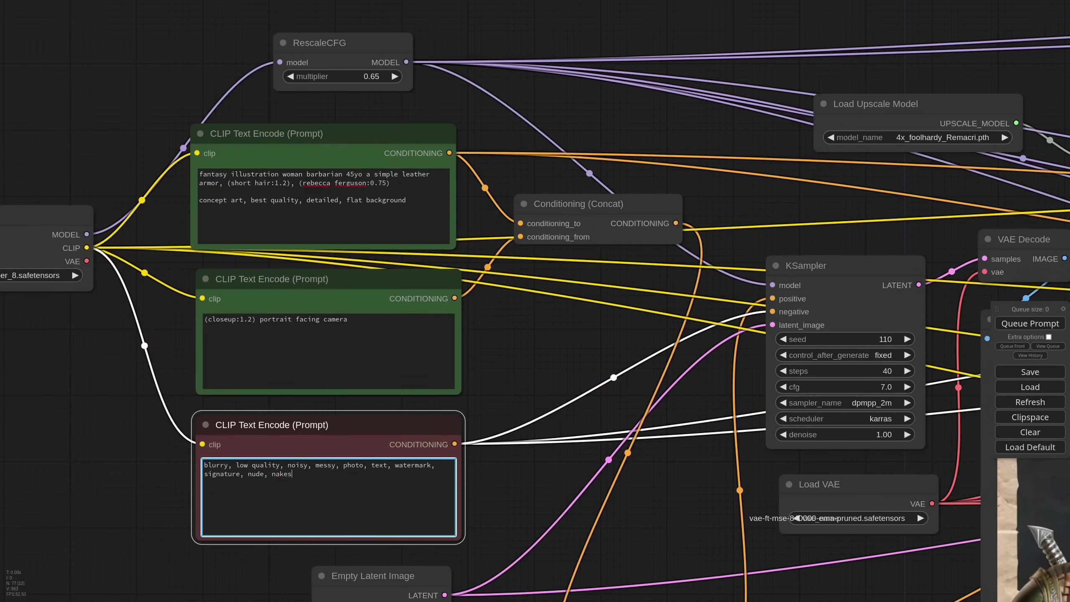
text(ge, big breasts)
- Run the workflow with the woman barbarian prompt and inspect the tavern batch and its upscaled image
scroll(557, 342, down, 10)
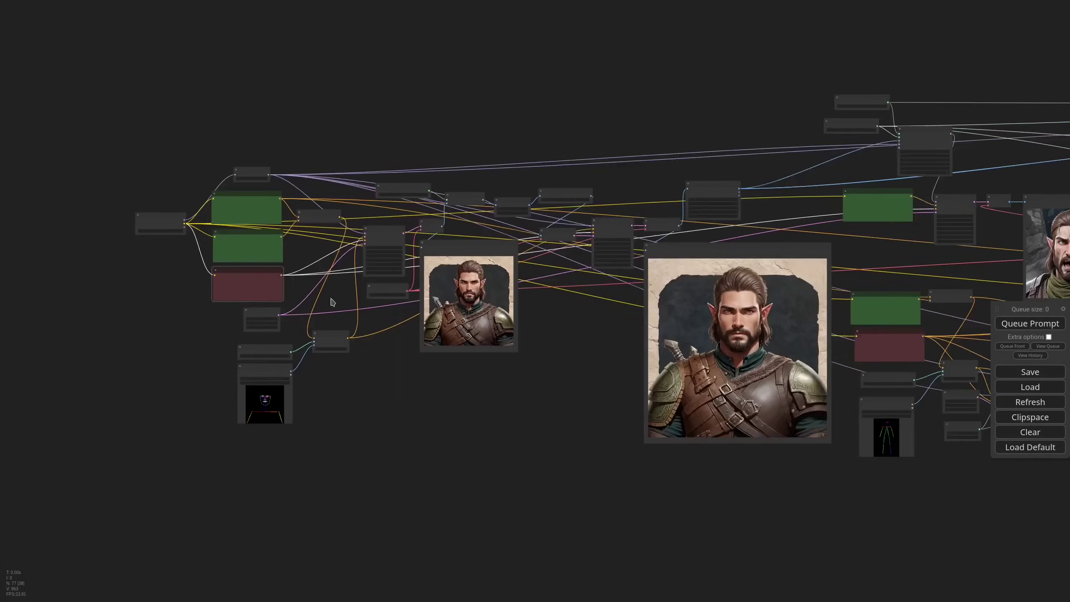
key(ctrl+Return)
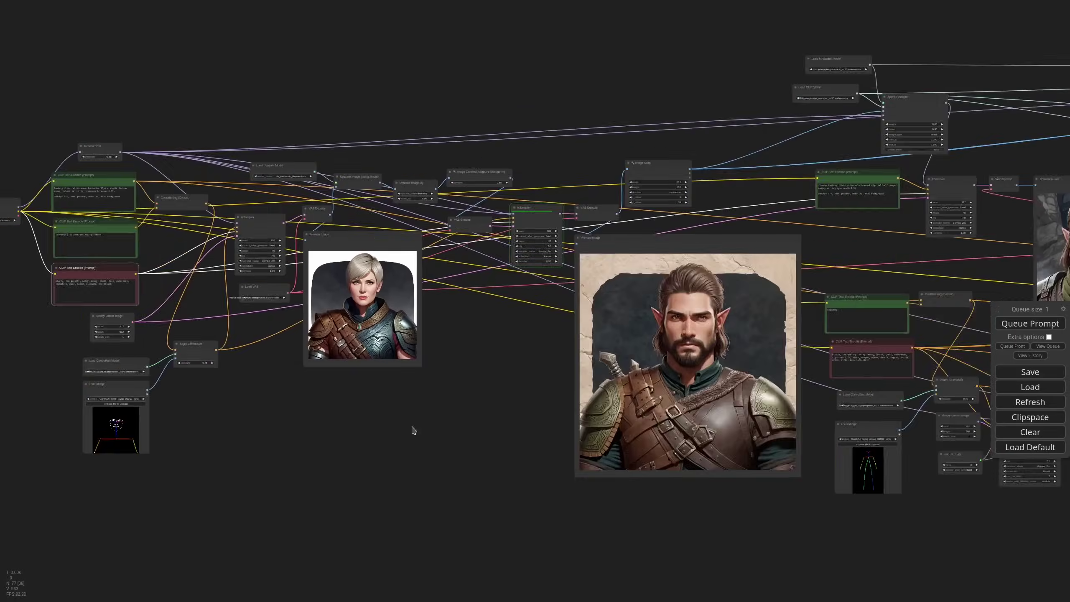
scroll(456, 384, up, 10)
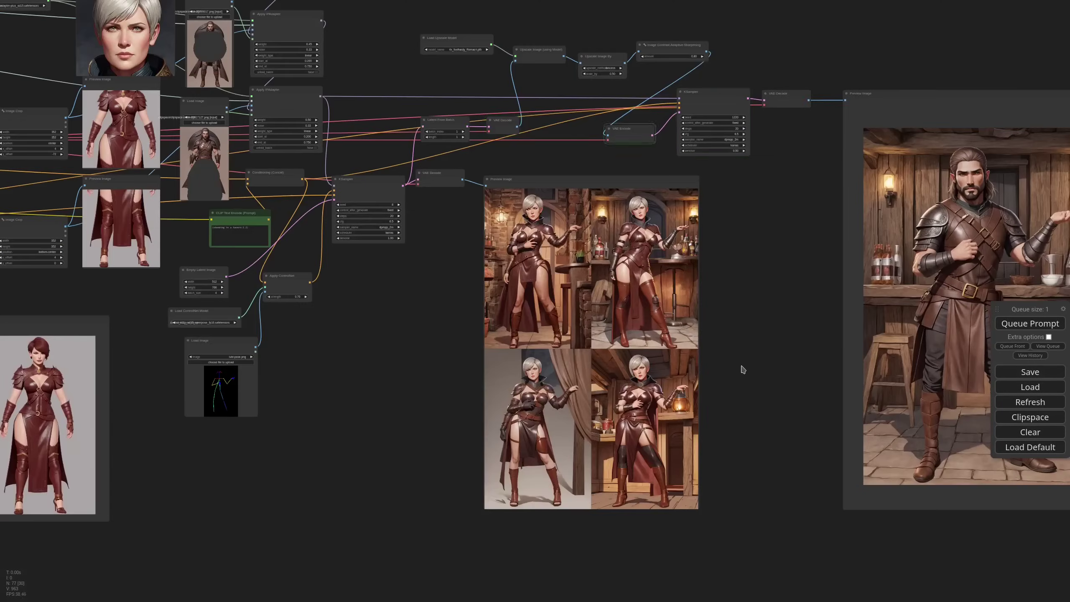
drag(742, 370, 529, 401)
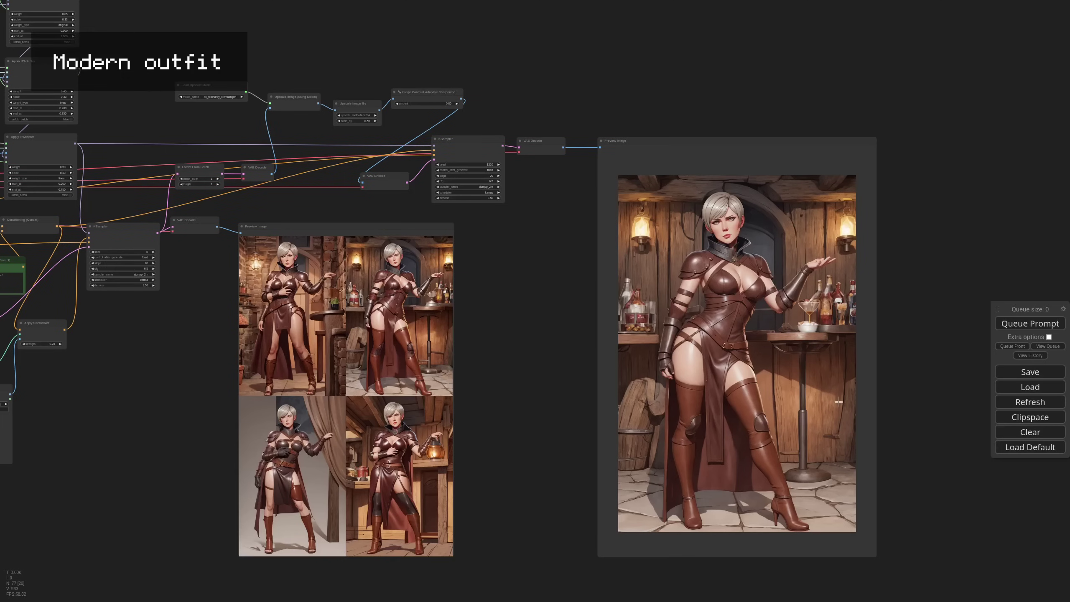
scroll(833, 404, up, 4)
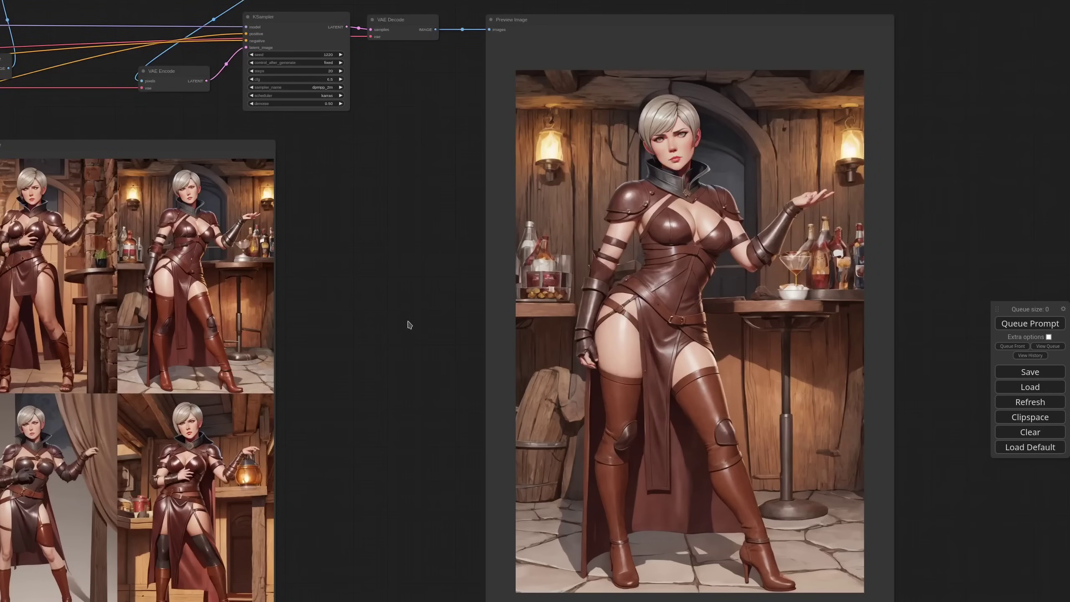
scroll(367, 307, down, 7)
scroll(367, 308, down, 5)
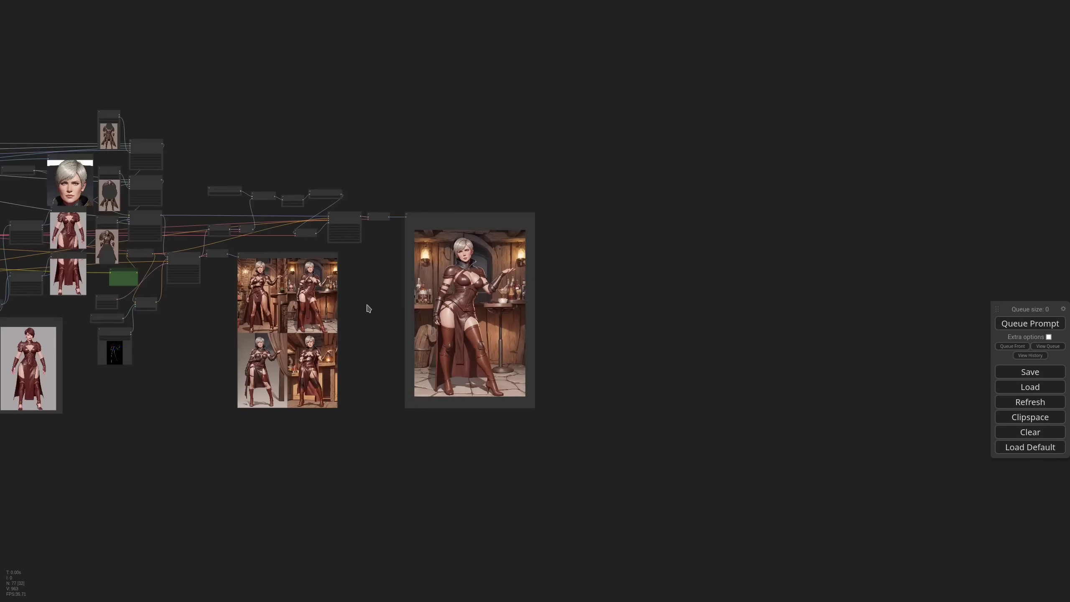
- Rewrite the main portrait prompt as "photo of a black woman wearing a white t-shirt", with "diffuse light" in place of "concept art"
drag(134, 399, 731, 399)
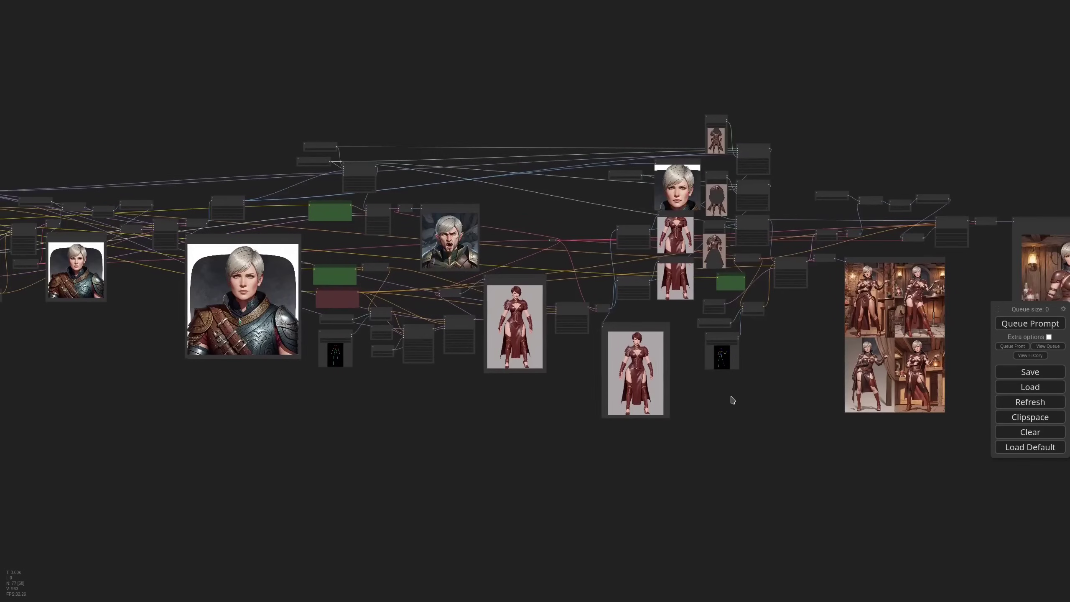
drag(467, 432, 732, 445)
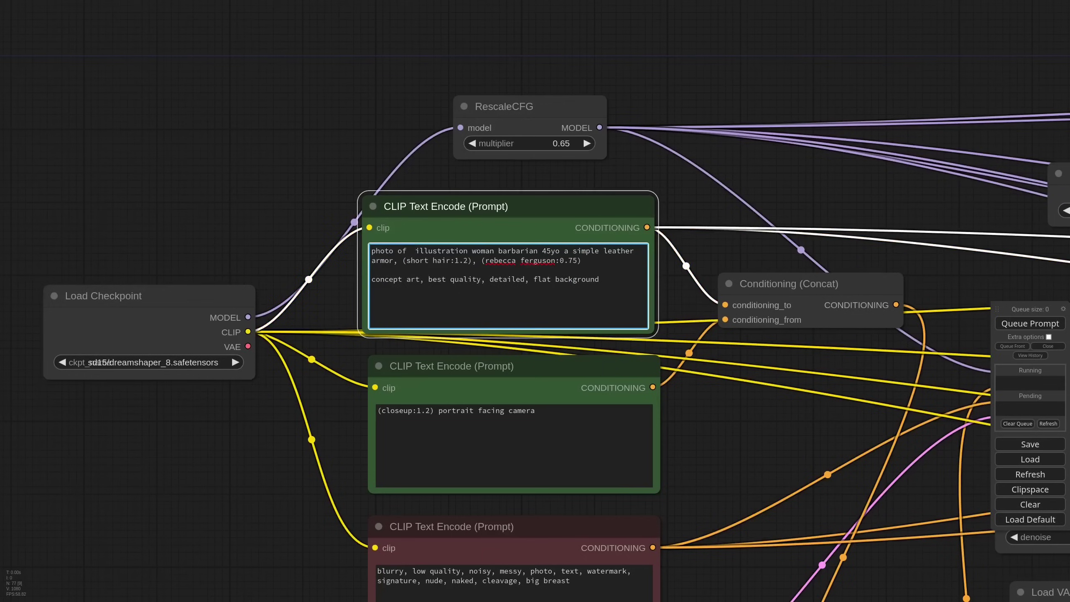
text(a black woman wearing a white t-shirt,)
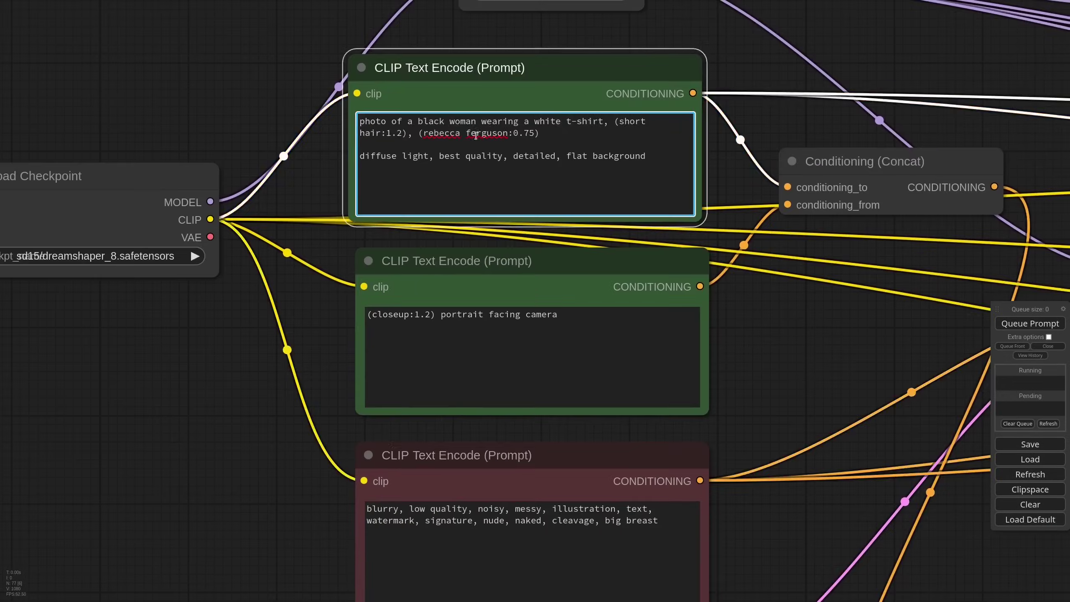
- Describe a standing figure in jeans and sneakers in the full-body prompt and delete the weapon and loin cloth terms from its negative prompt
scroll(476, 135, down, 3)
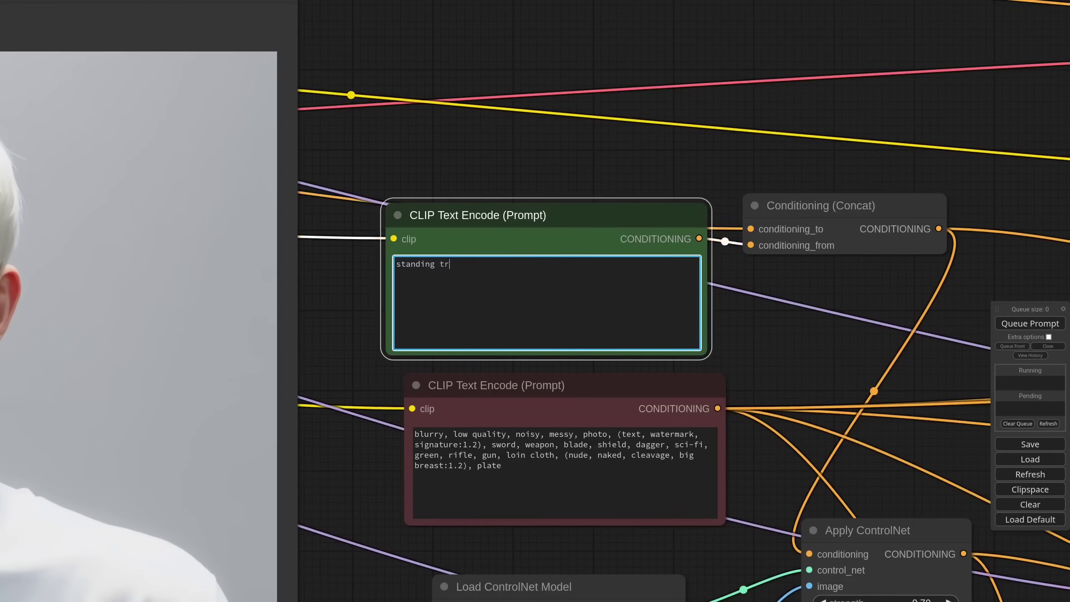
text(jeans and sneakers)
drag(492, 444, 564, 455)
key(Delete)
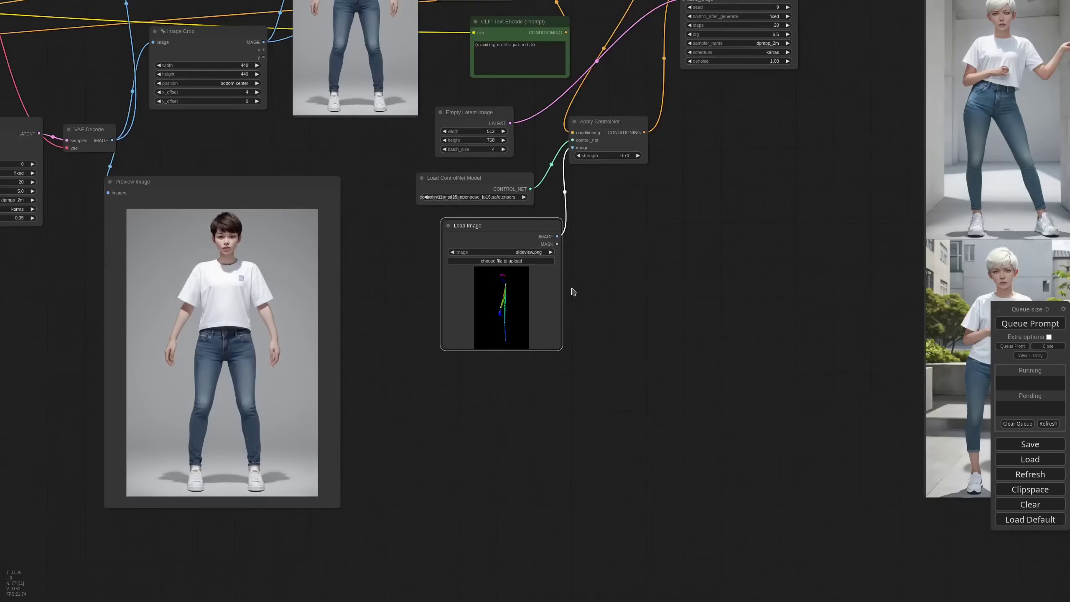
- Add "side view" to the "(standing on the patio:1.2)" scene prompt
scroll(573, 288, down, 7)
scroll(618, 259, up, 8)
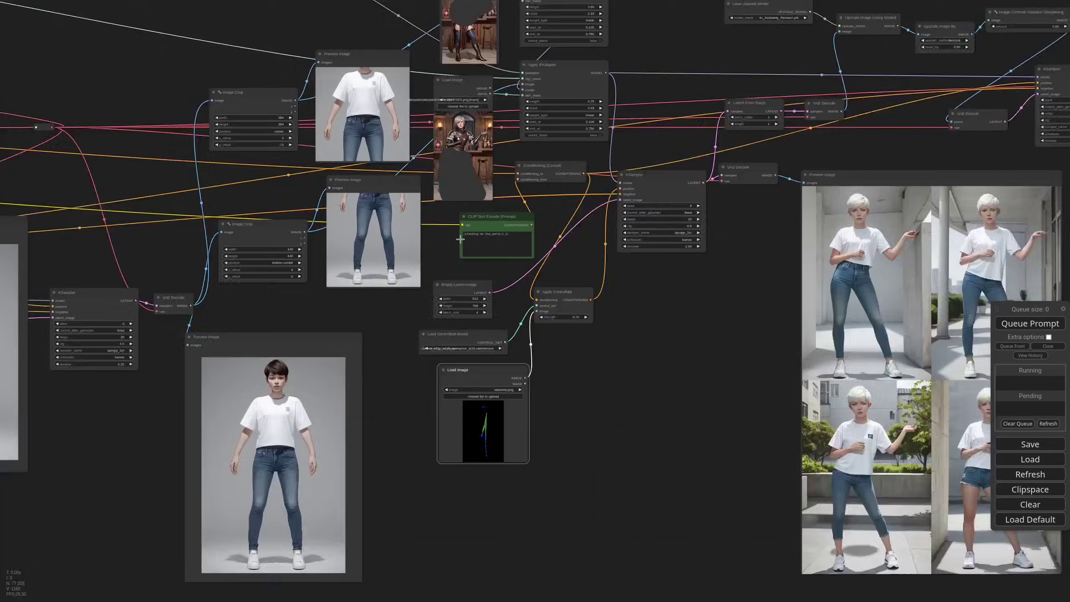
scroll(461, 239, up, 4)
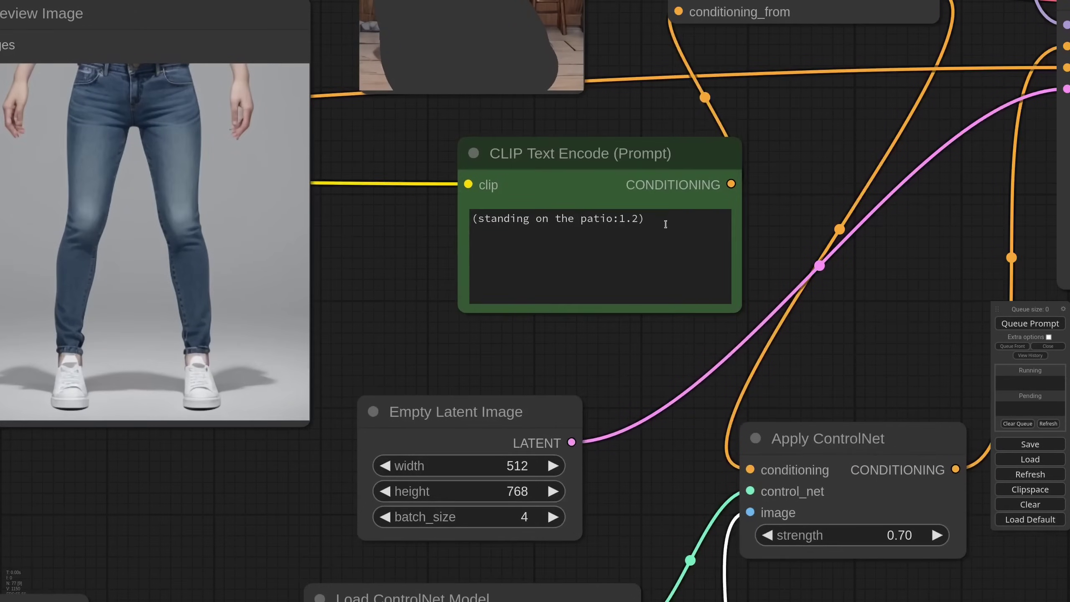
click(602, 228)
text(side view)
- Run the workflow with the side-view pose on the patio and inspect the four images and the upscaled result
scroll(802, 311, down, 4)
scroll(803, 311, down, 14)
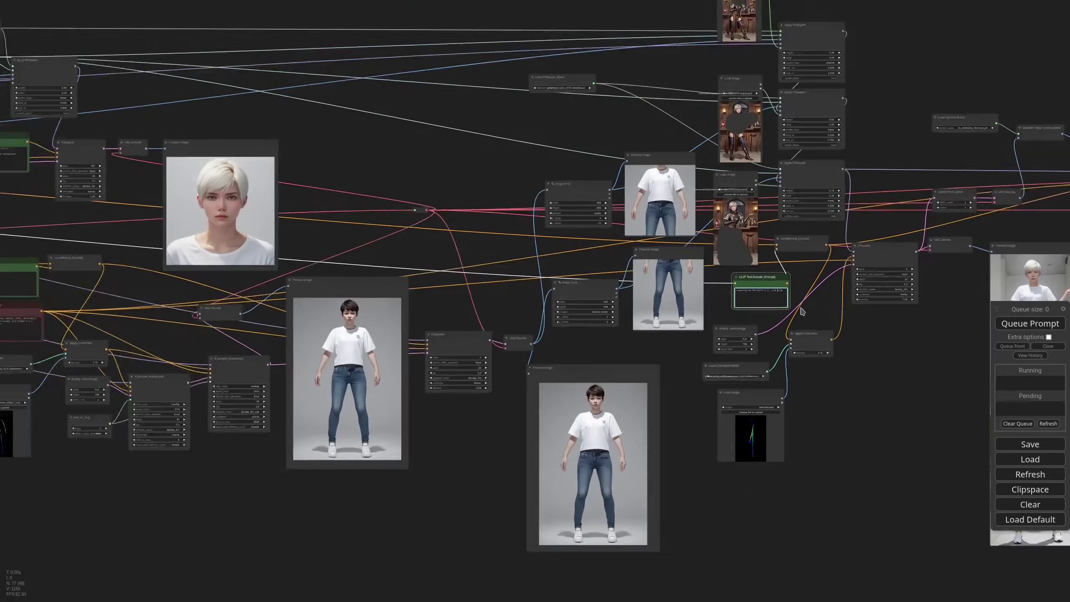
drag(803, 311, 591, 274)
click(1019, 325)
drag(715, 325, 533, 321)
scroll(533, 321, down, 2)
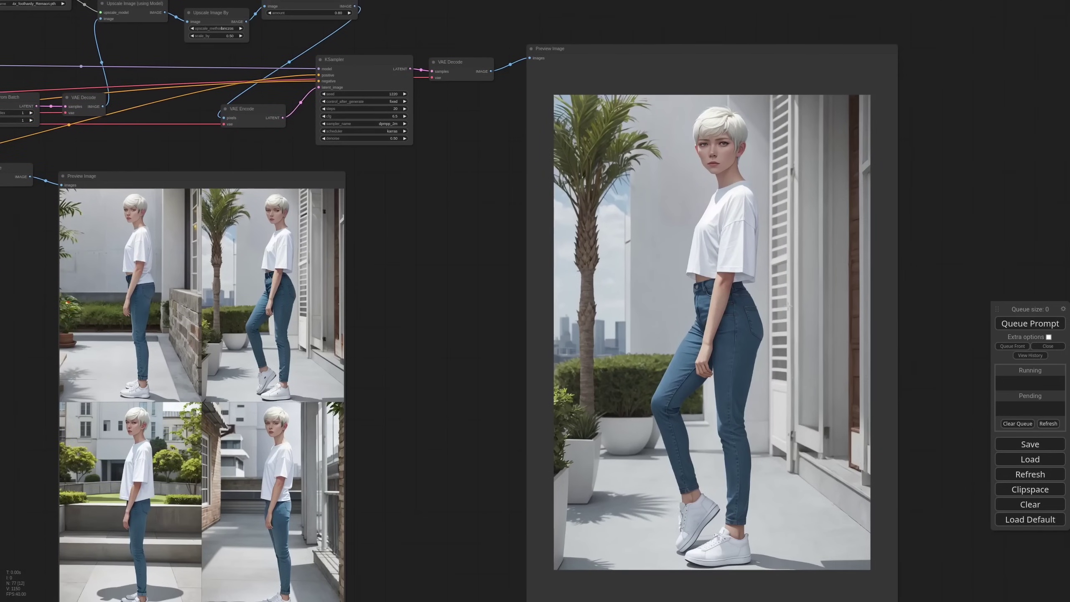
drag(970, 358, 956, 344)
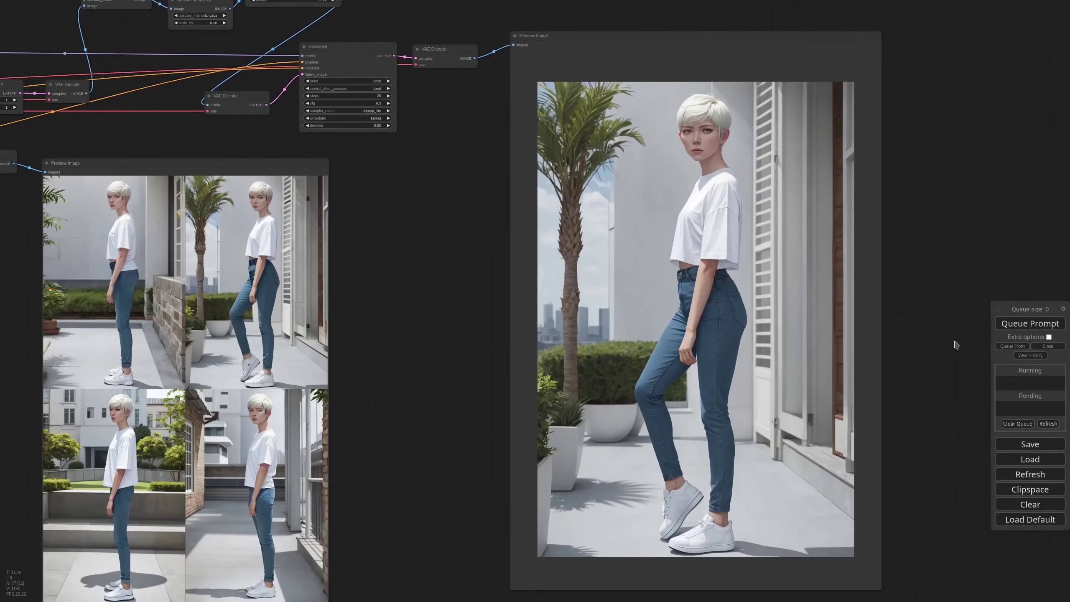